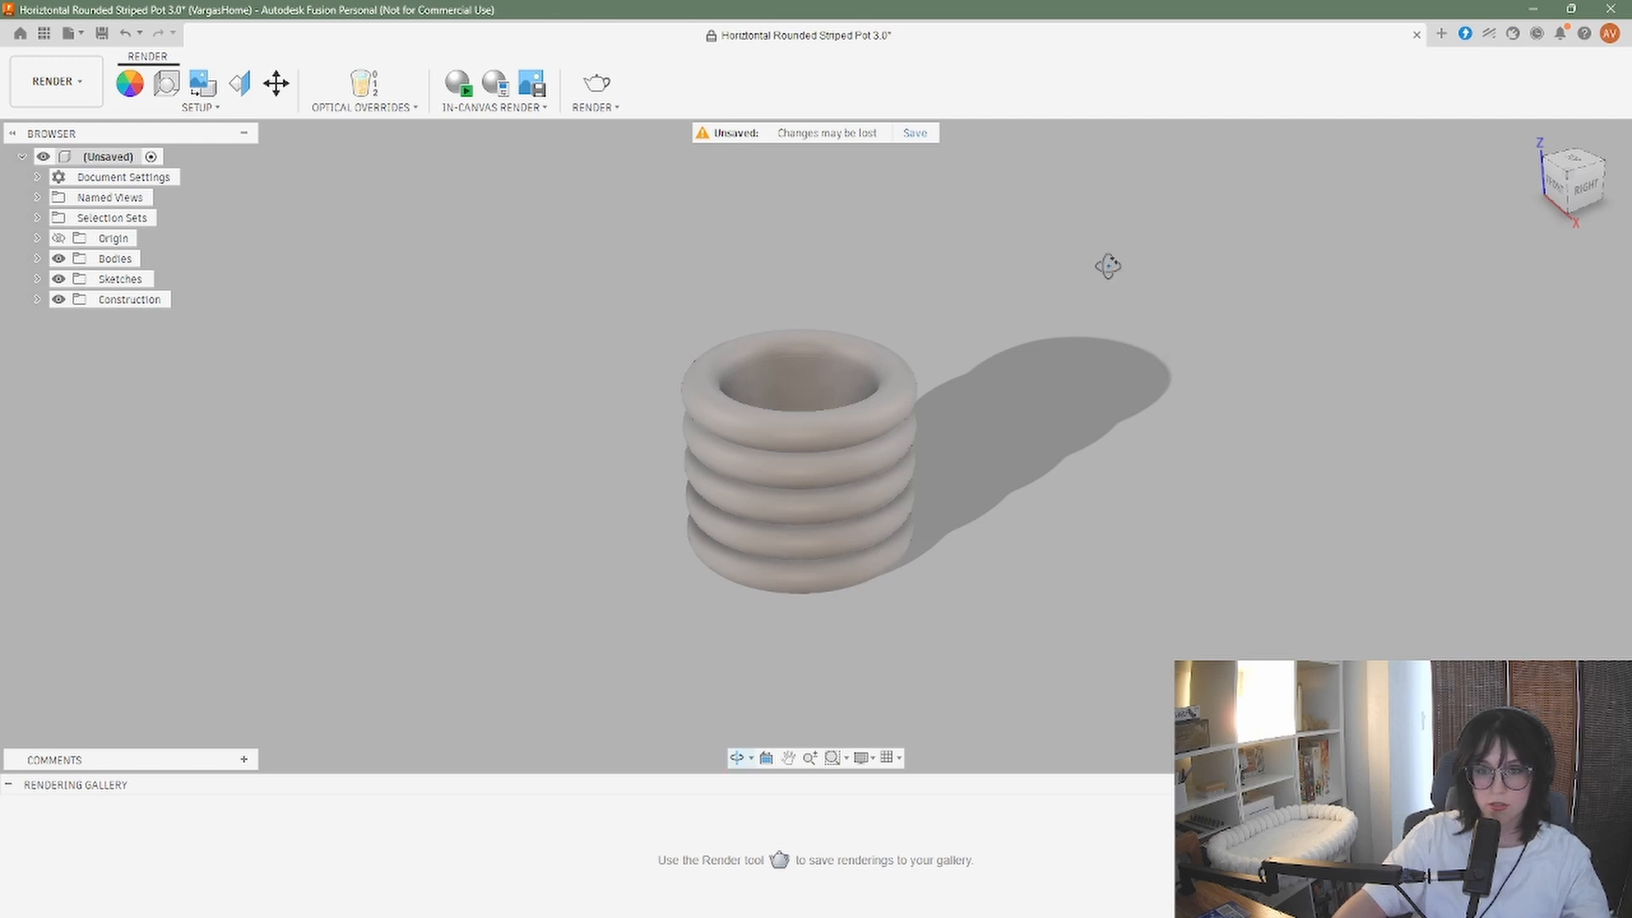
Switch the striped pot model from the Render workspace to the Design workspace
mouse_move(1107, 262)
middle_mouse_down("shift")
mouse_move(1111, 281)
mouse_move(1125, 258)
mouse_move(1111, 277)
middle_mouse_up("shift")
left_click(68, 81)
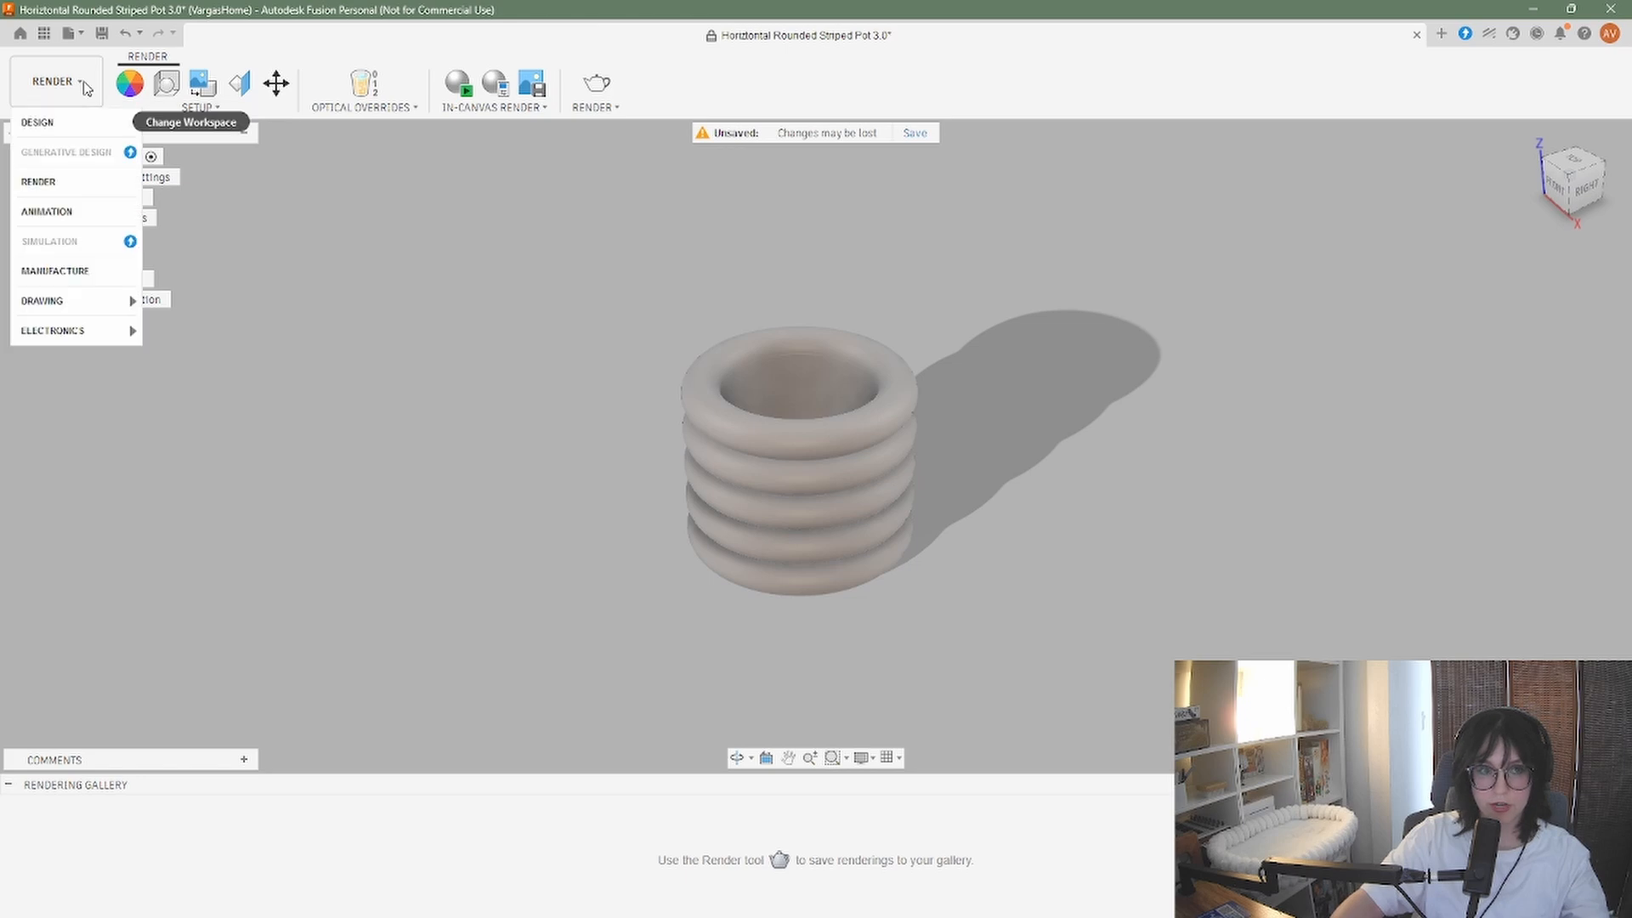
left_click(85, 127)
mouse_move(1096, 421)
middle_mouse_down("shift")
mouse_move(1082, 430)
mouse_move(1079, 400)
middle_mouse_up("shift")
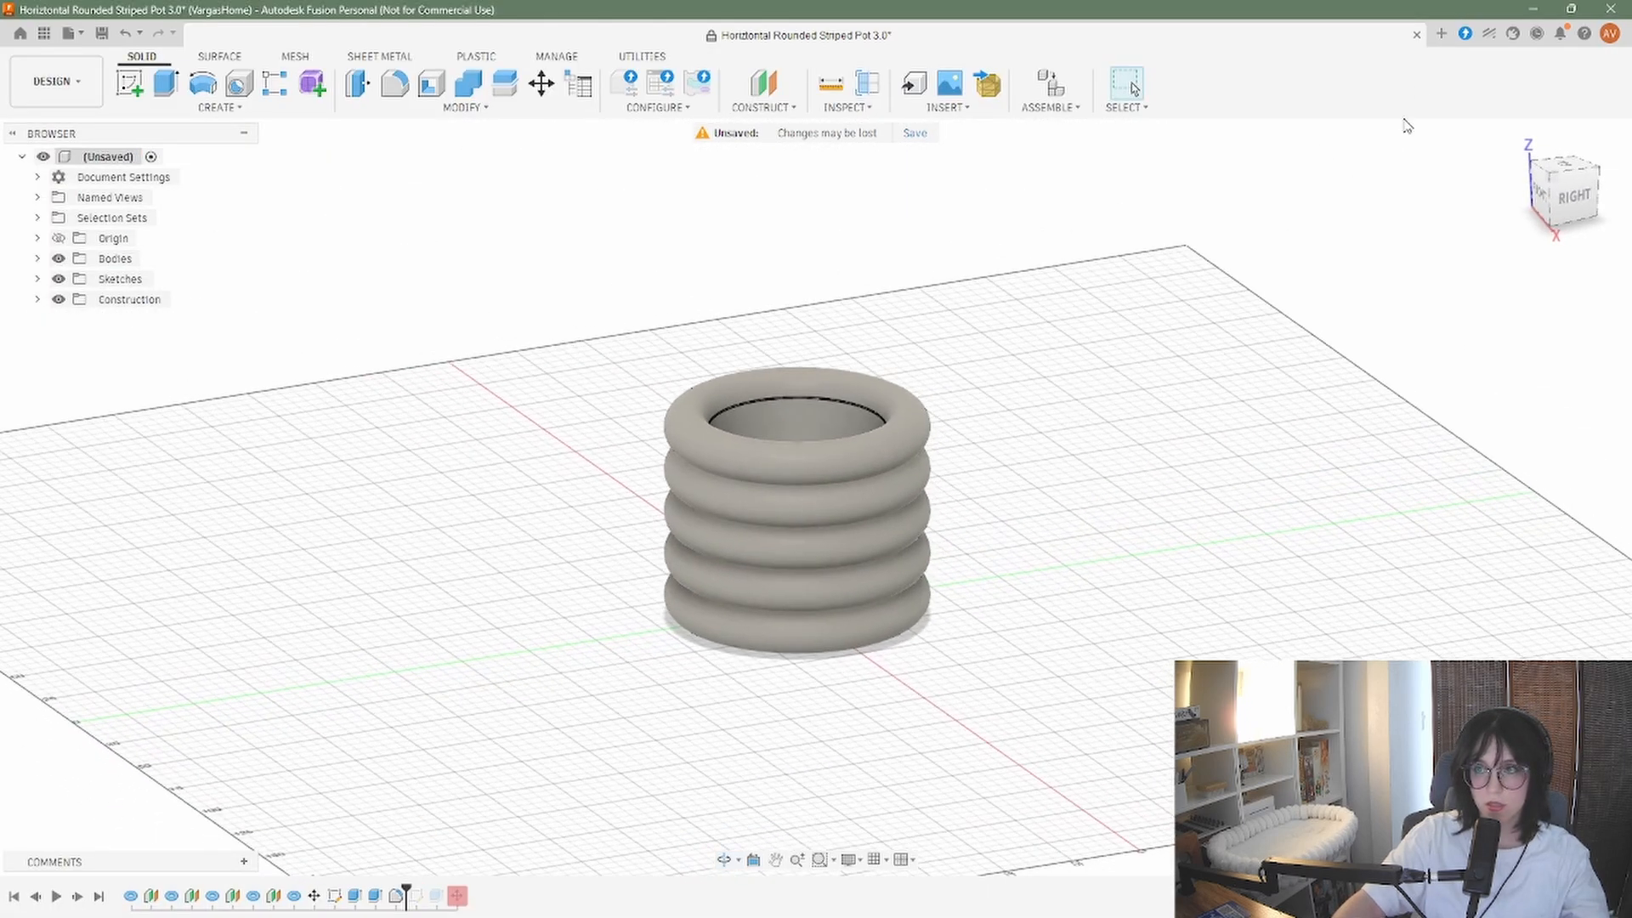
Create a new Part Design document using the millimeter, gram unit system
left_click(1442, 35)
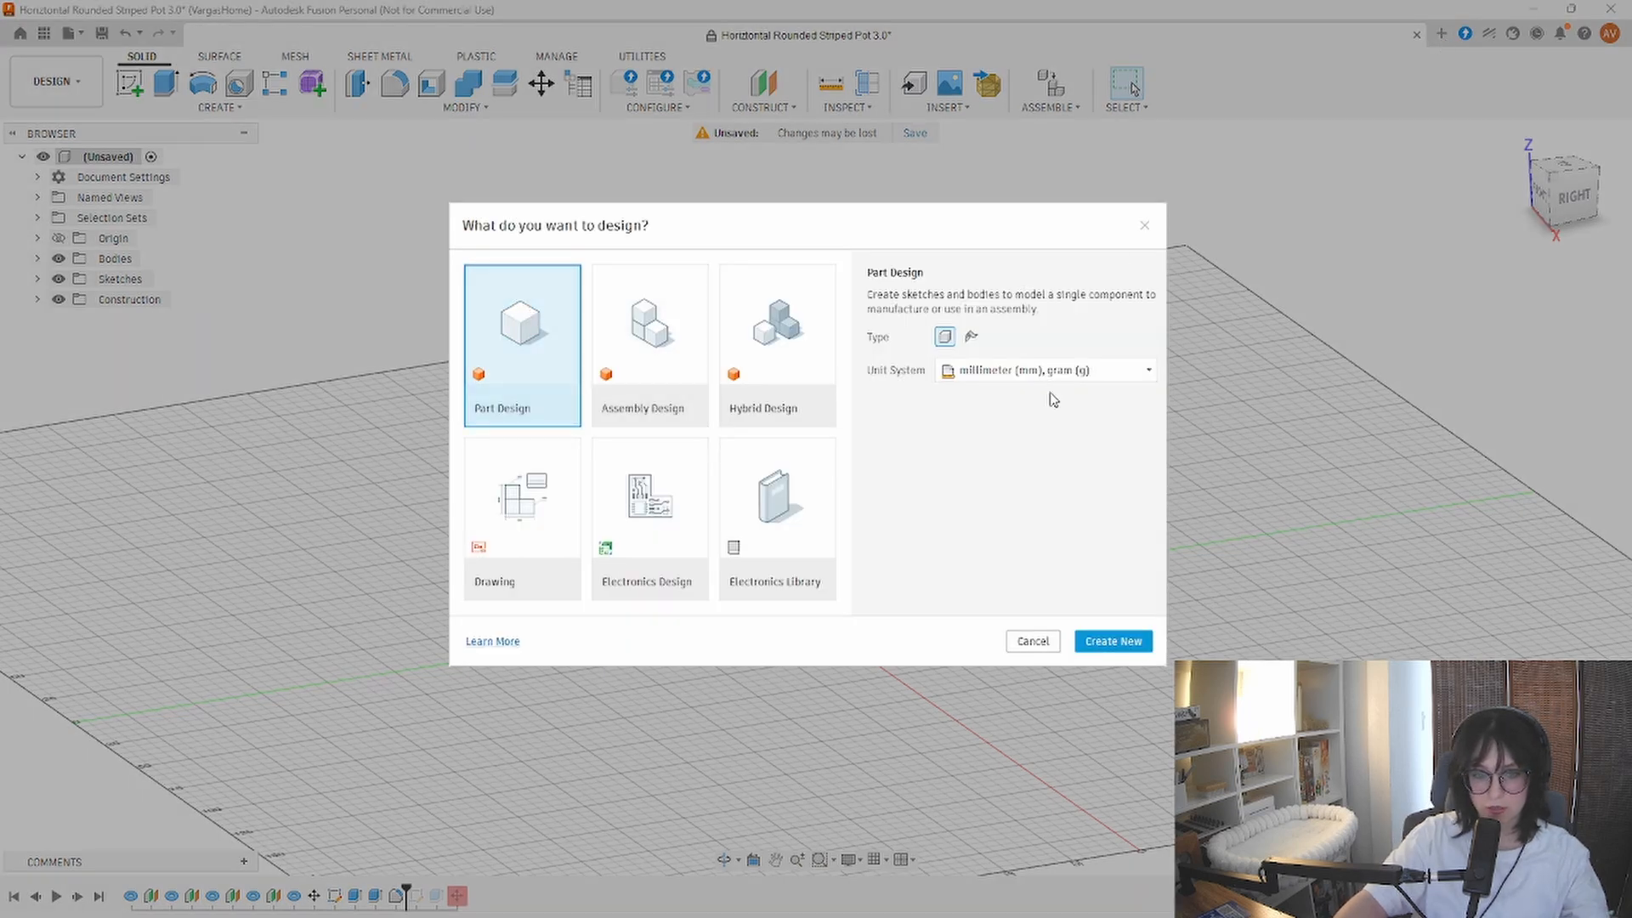
left_click(1110, 646)
middle_click_drag(1004, 520, 1067, 484, "shift")
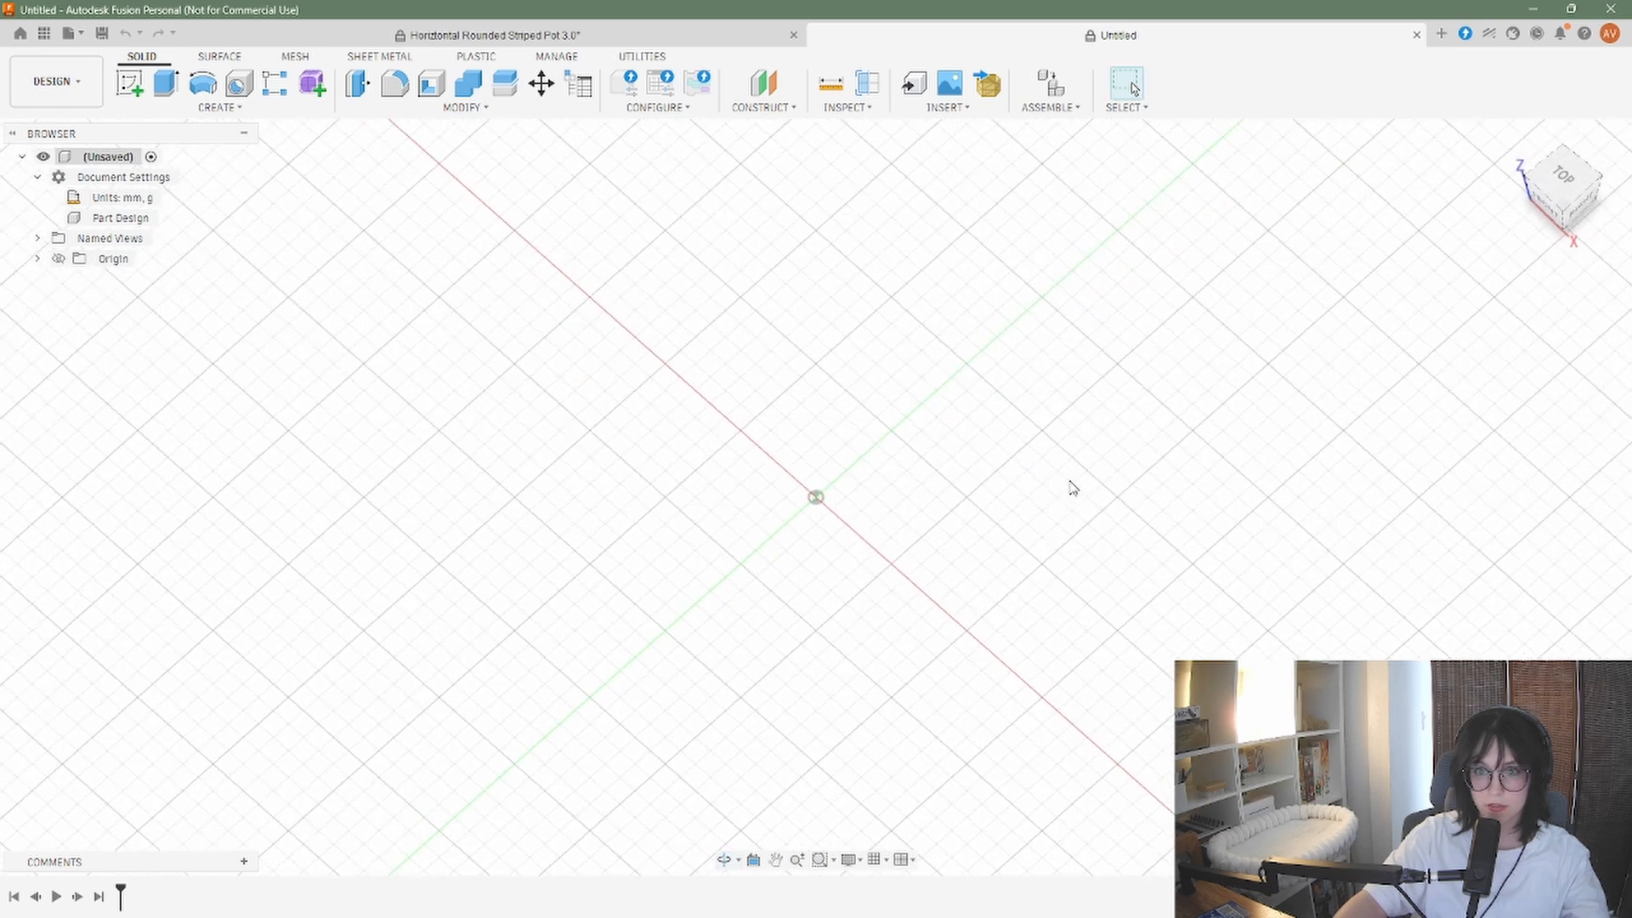
Place a torus on the horizontal origin plane, centred on the origin, with an inner diameter of 75 mm
left_click(1568, 187)
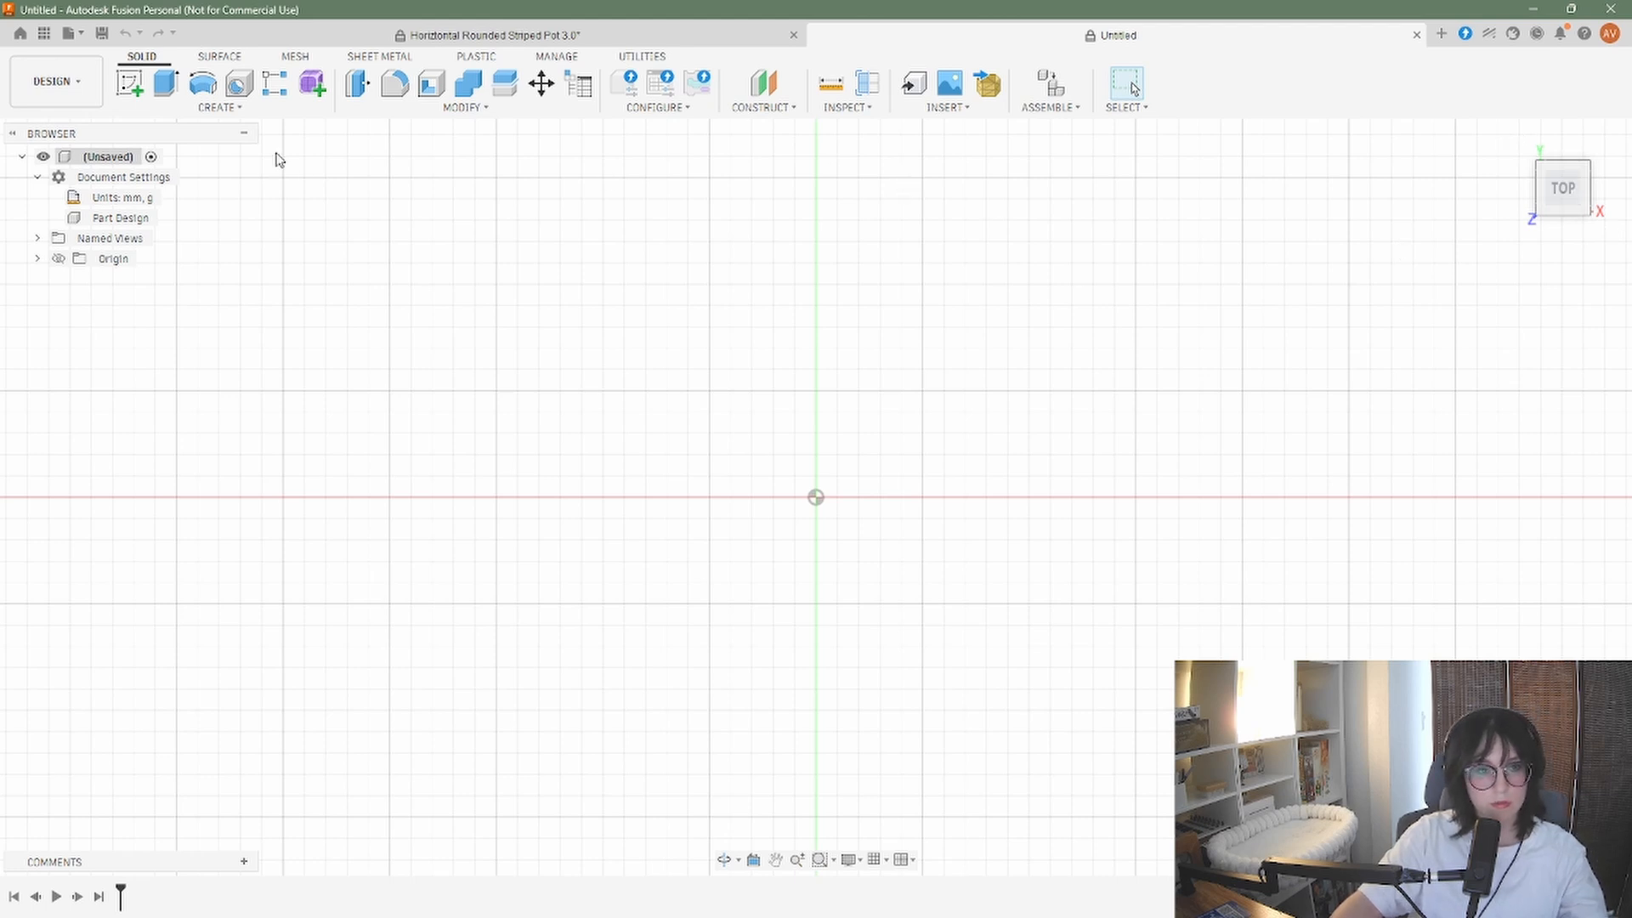
left_click(253, 113)
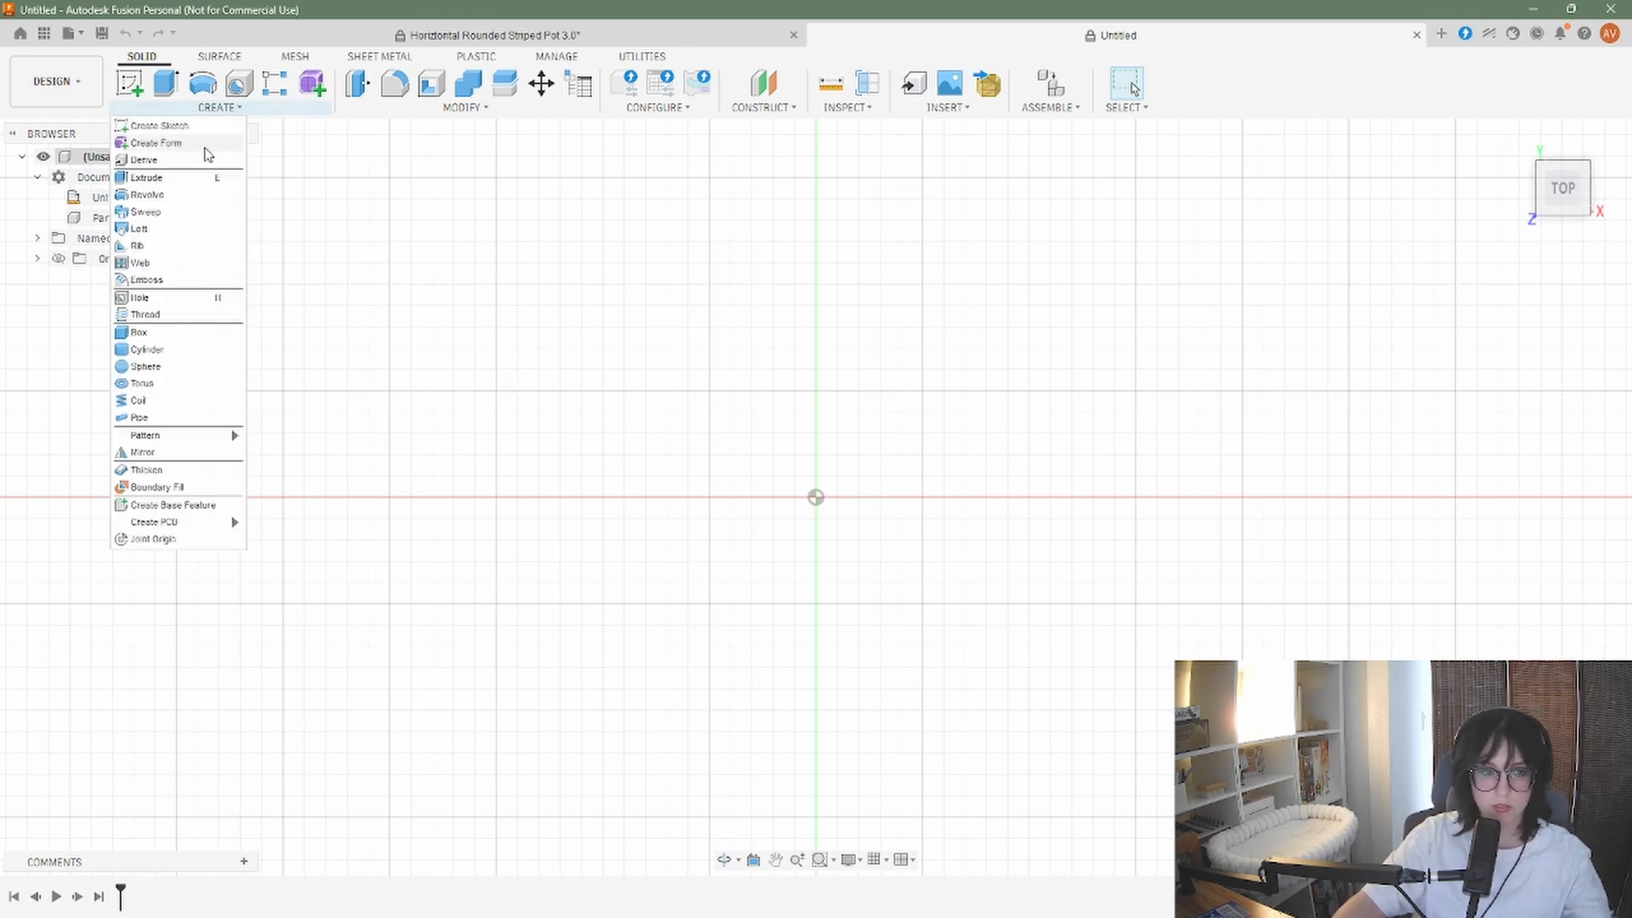
left_click(158, 394)
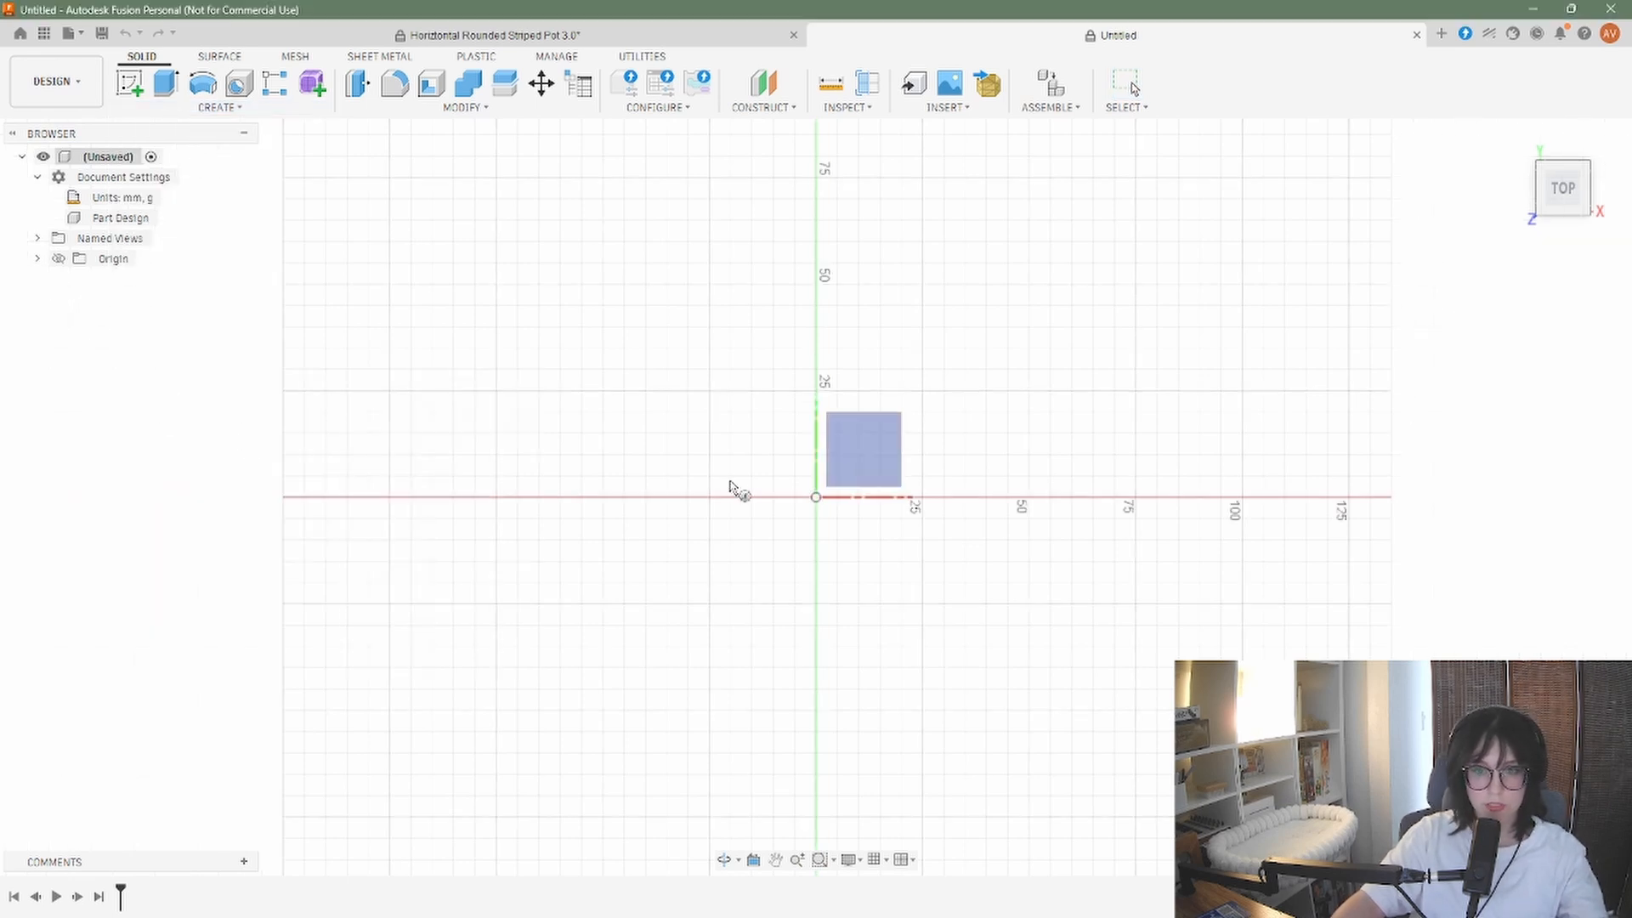
left_click(881, 460)
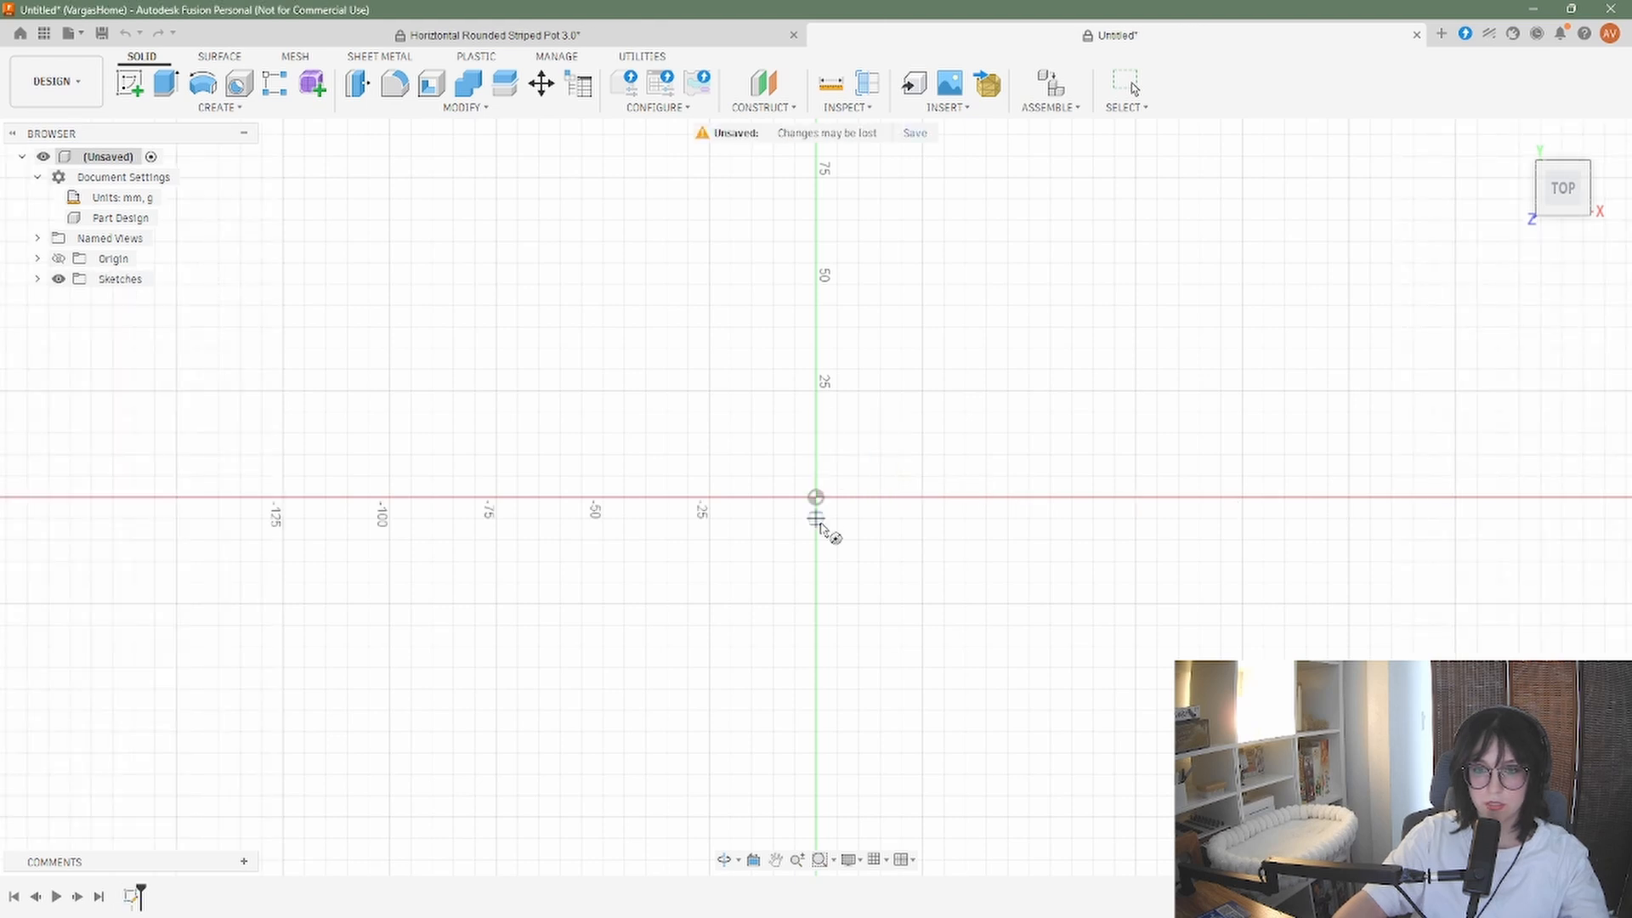
left_click(816, 497)
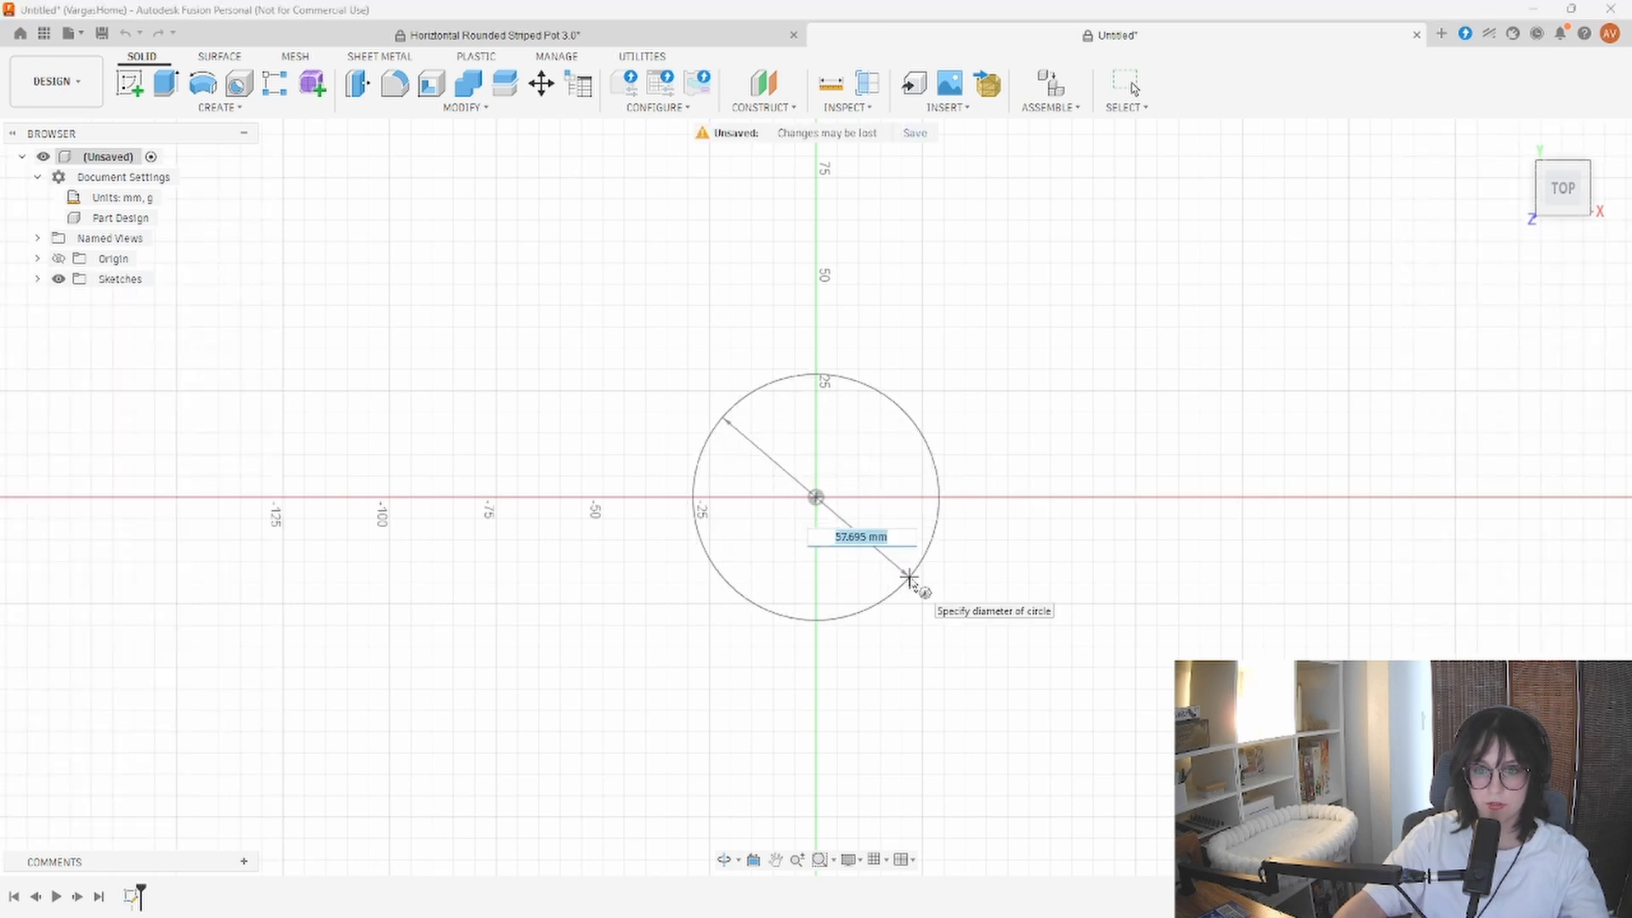
type("75")
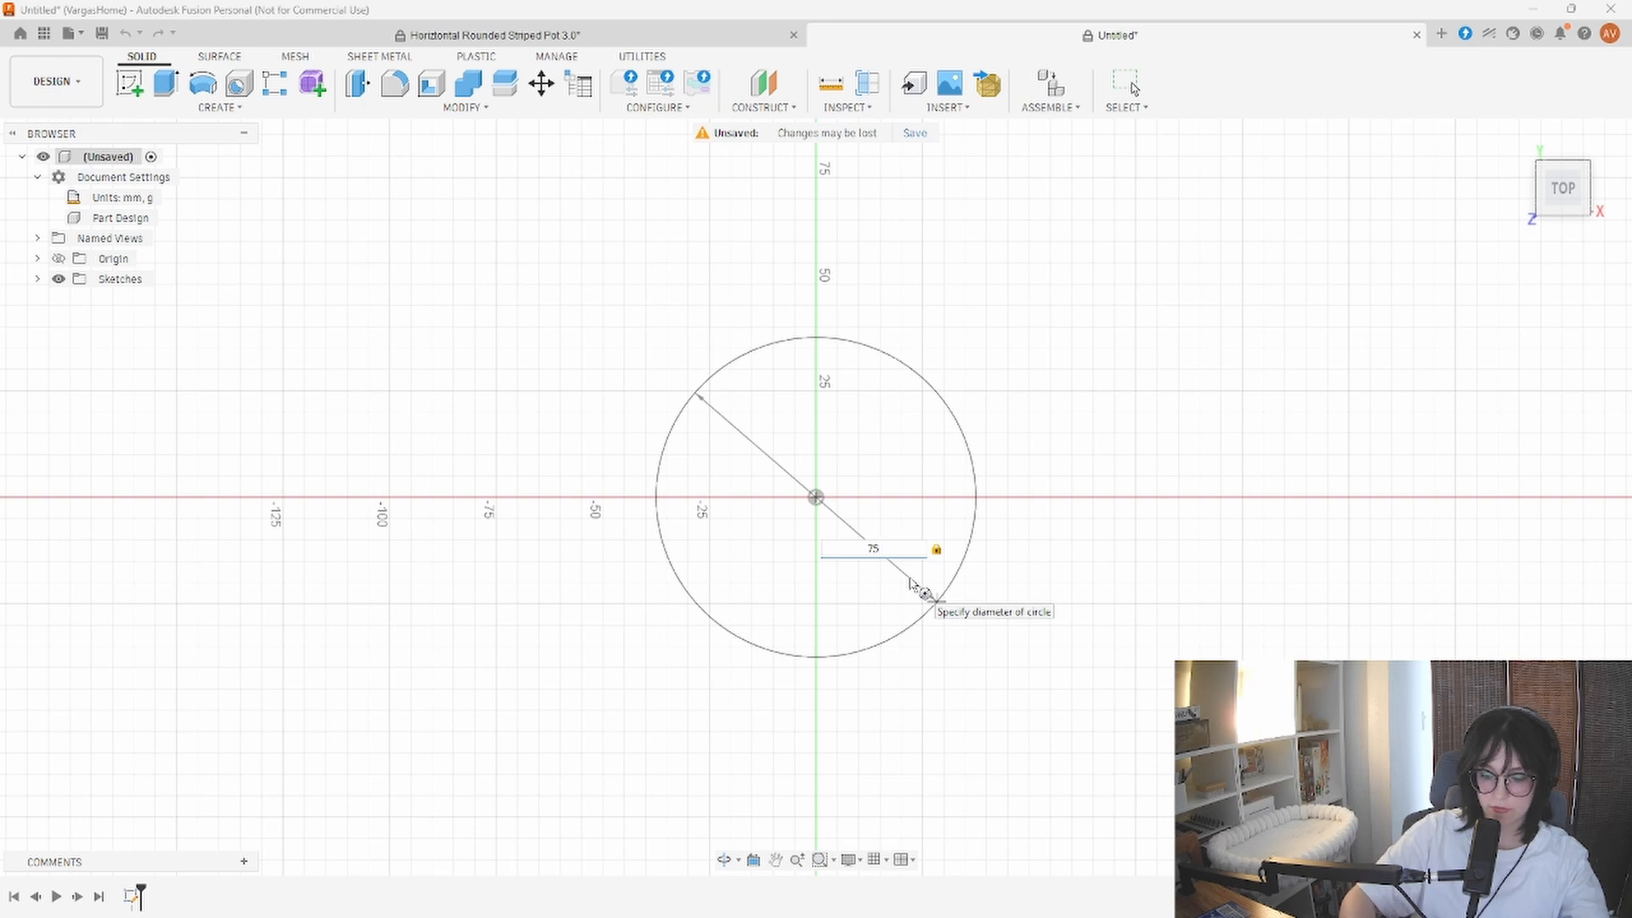
key("Return")
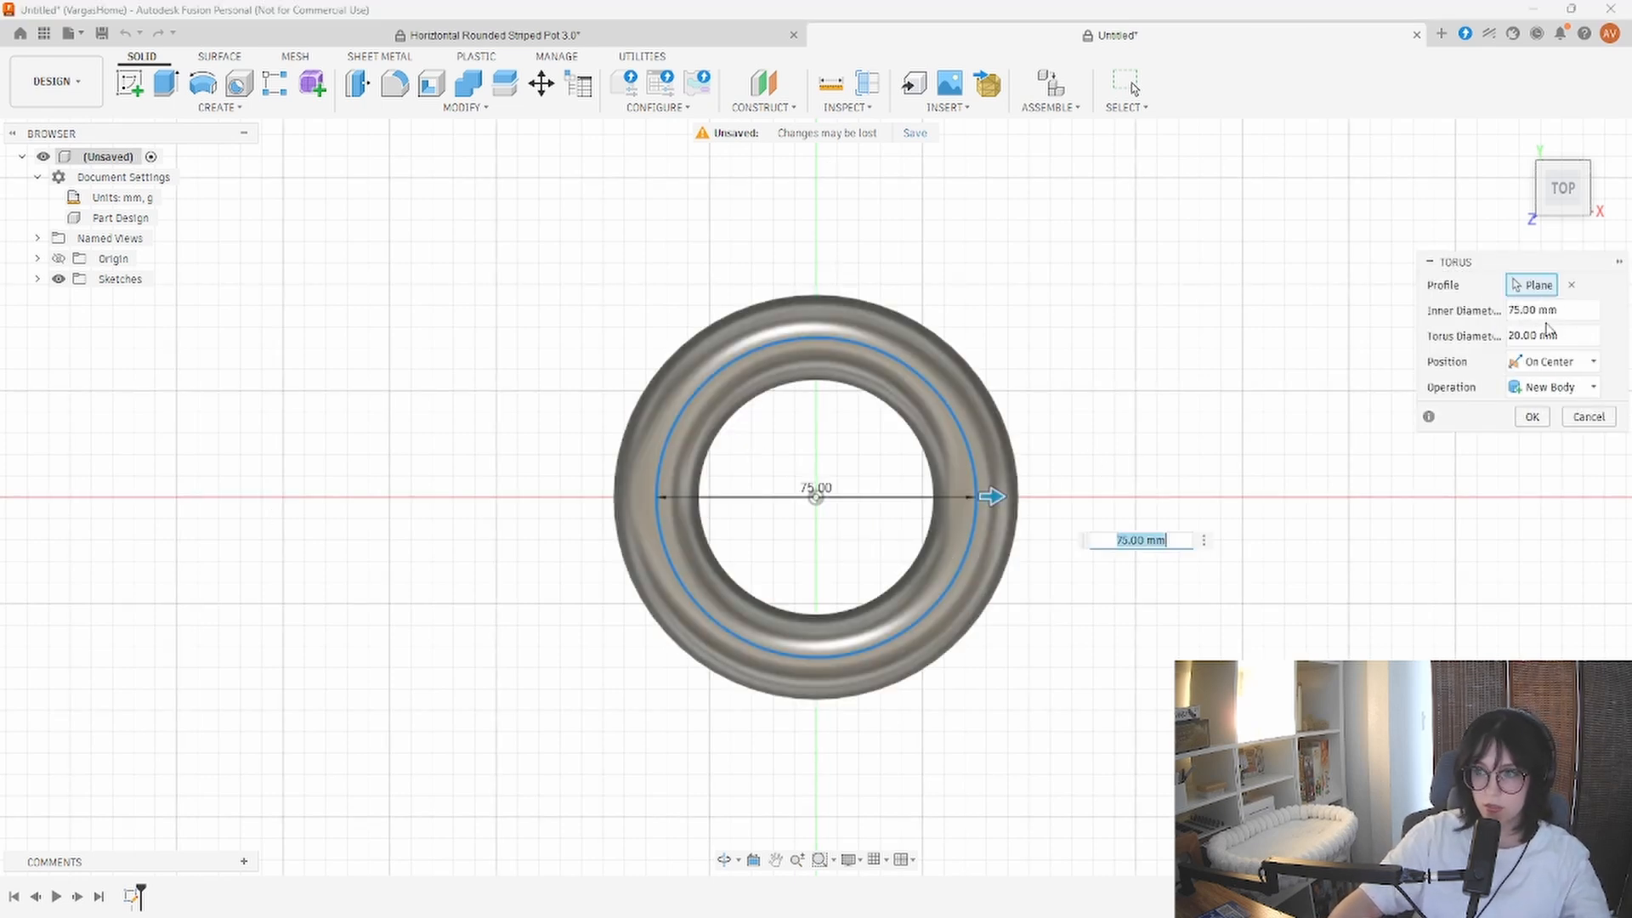
Set the torus diameter to 15 mm and create the ring as a new body
left_click_drag(1522, 334, 1498, 341)
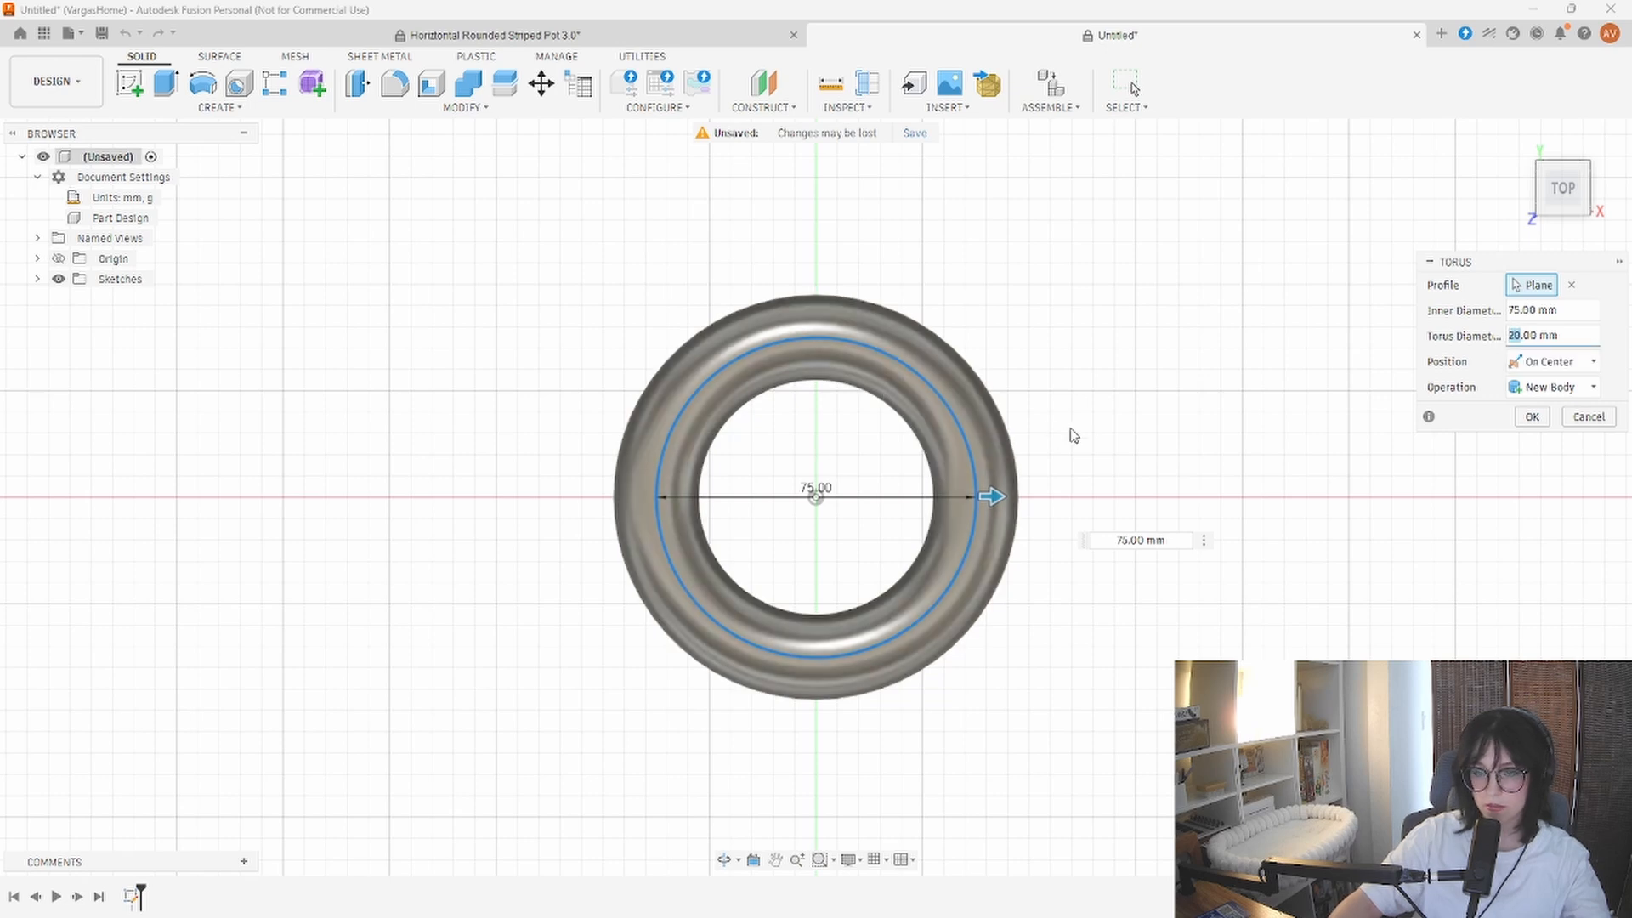
middle_click_drag(1067, 434, 1156, 386, "shift")
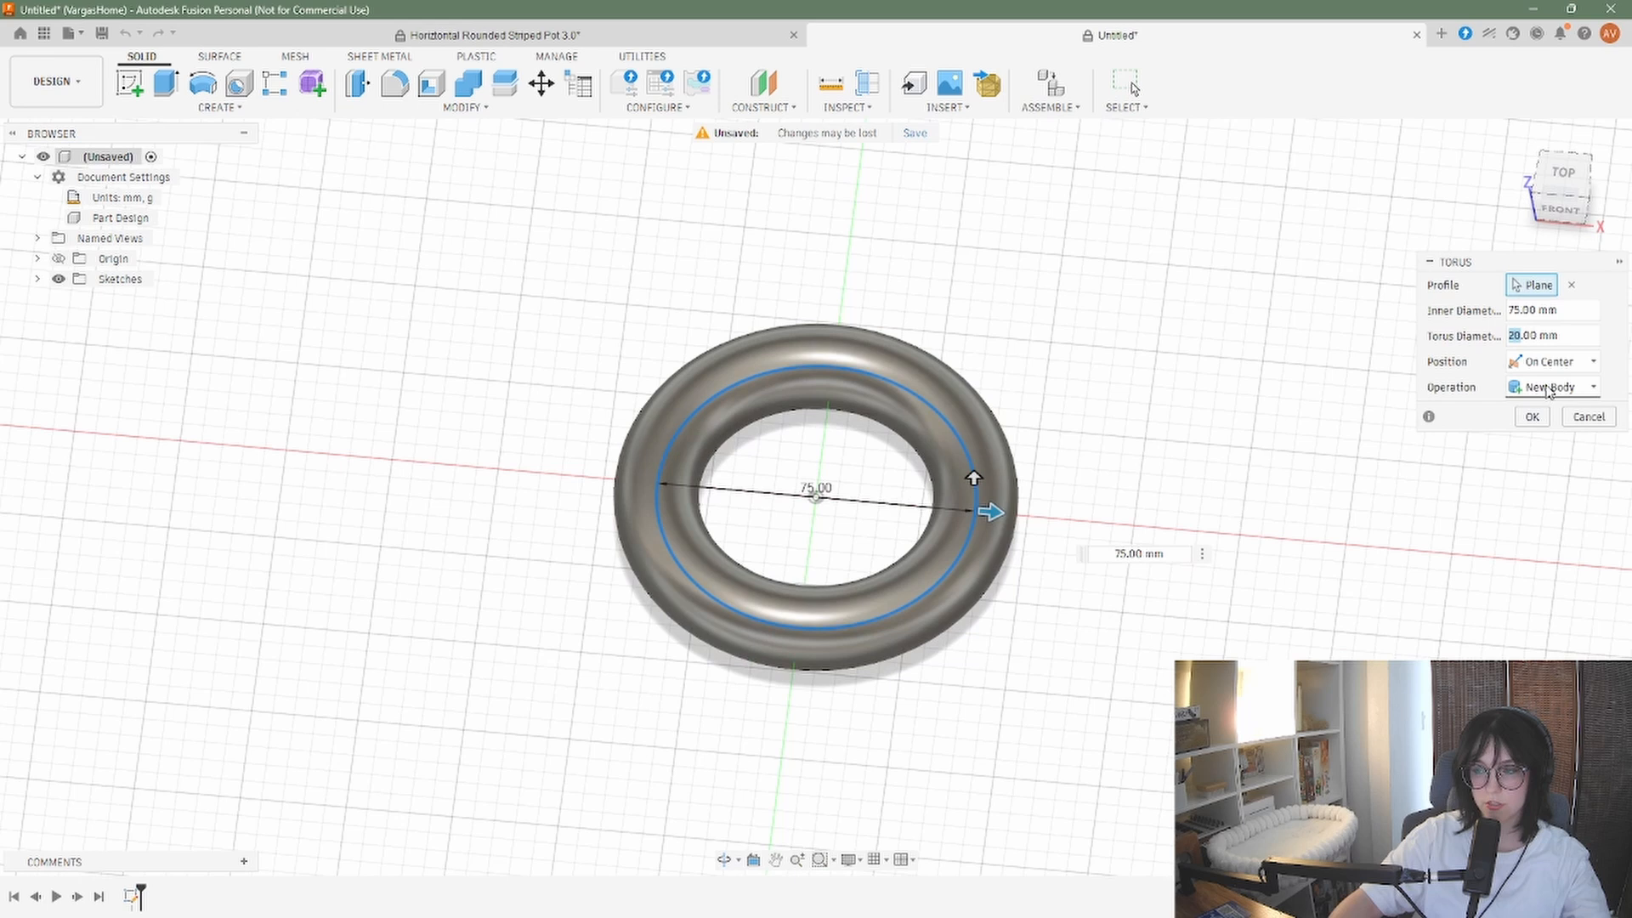
left_click(1521, 335)
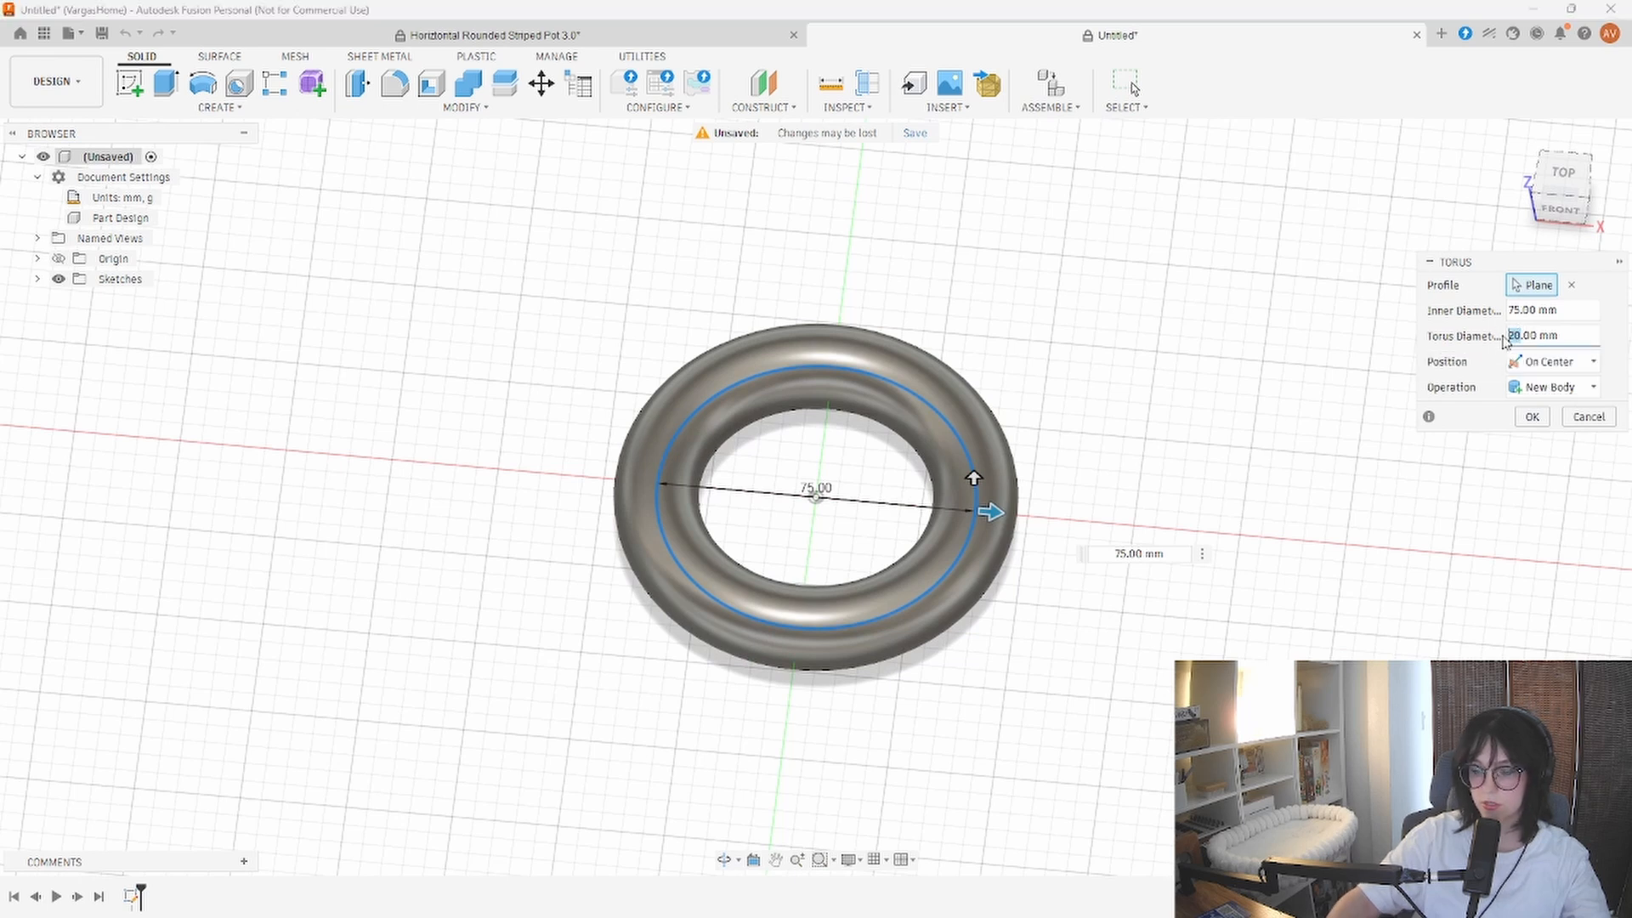
type("15")
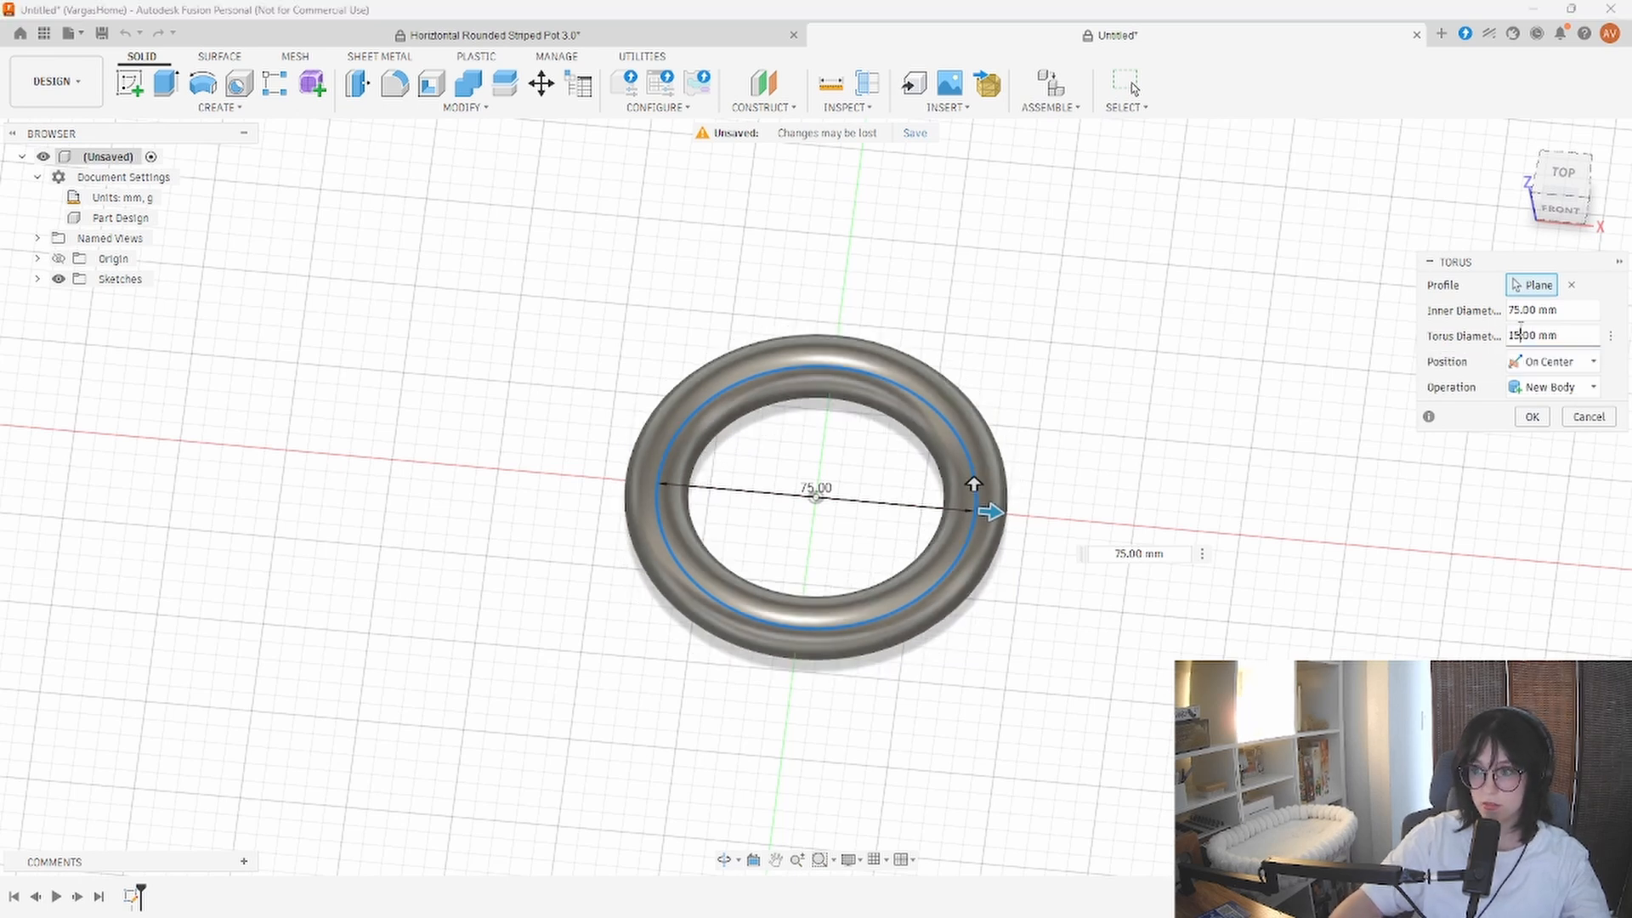
left_click(1532, 417)
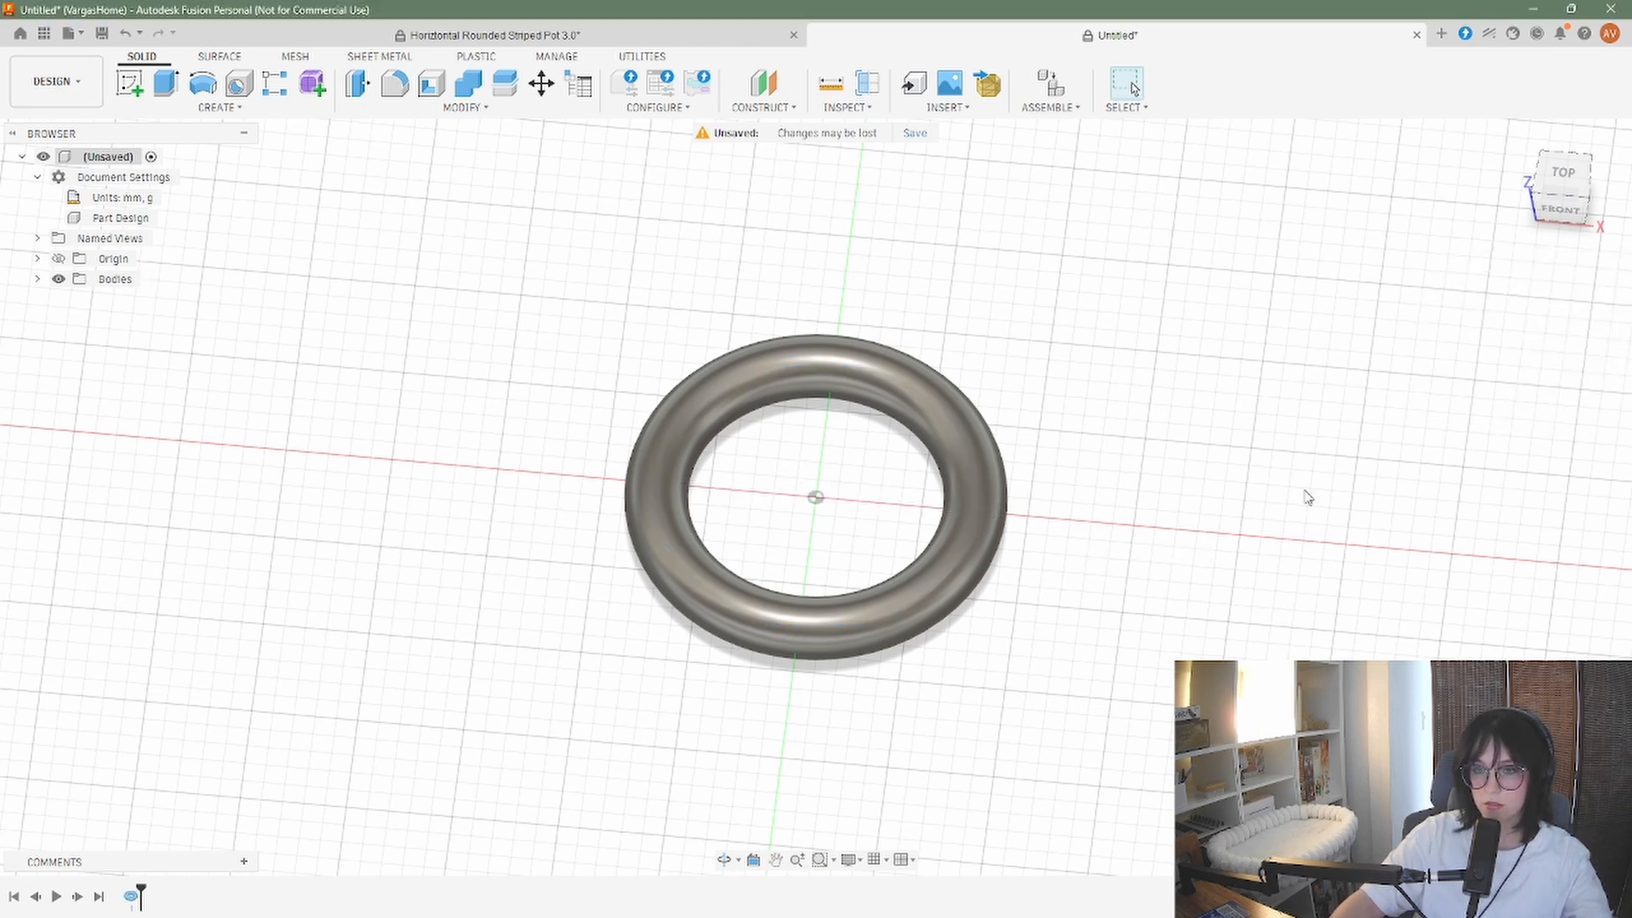
Create an offset construction plane 15 mm above the horizontal origin plane
mouse_move(1307, 497)
middle_mouse_down("shift")
mouse_move(1277, 406)
mouse_move(1302, 470)
middle_mouse_up("shift")
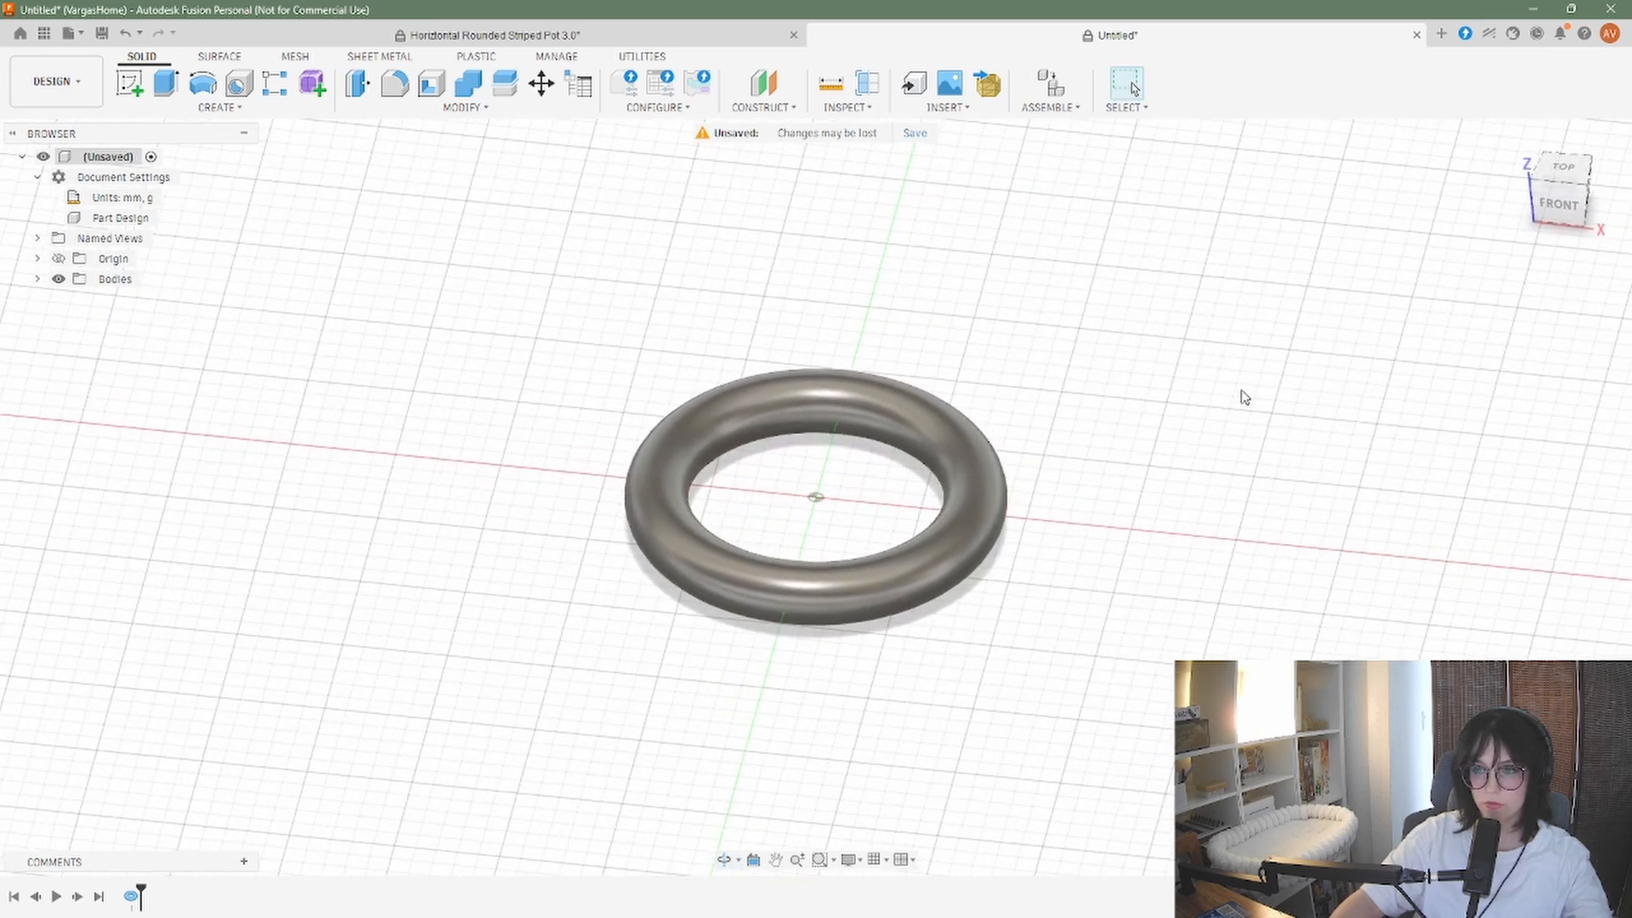
mouse_move(1271, 406)
middle_mouse_down("shift")
mouse_move(1251, 358)
mouse_move(1273, 418)
middle_mouse_up("shift")
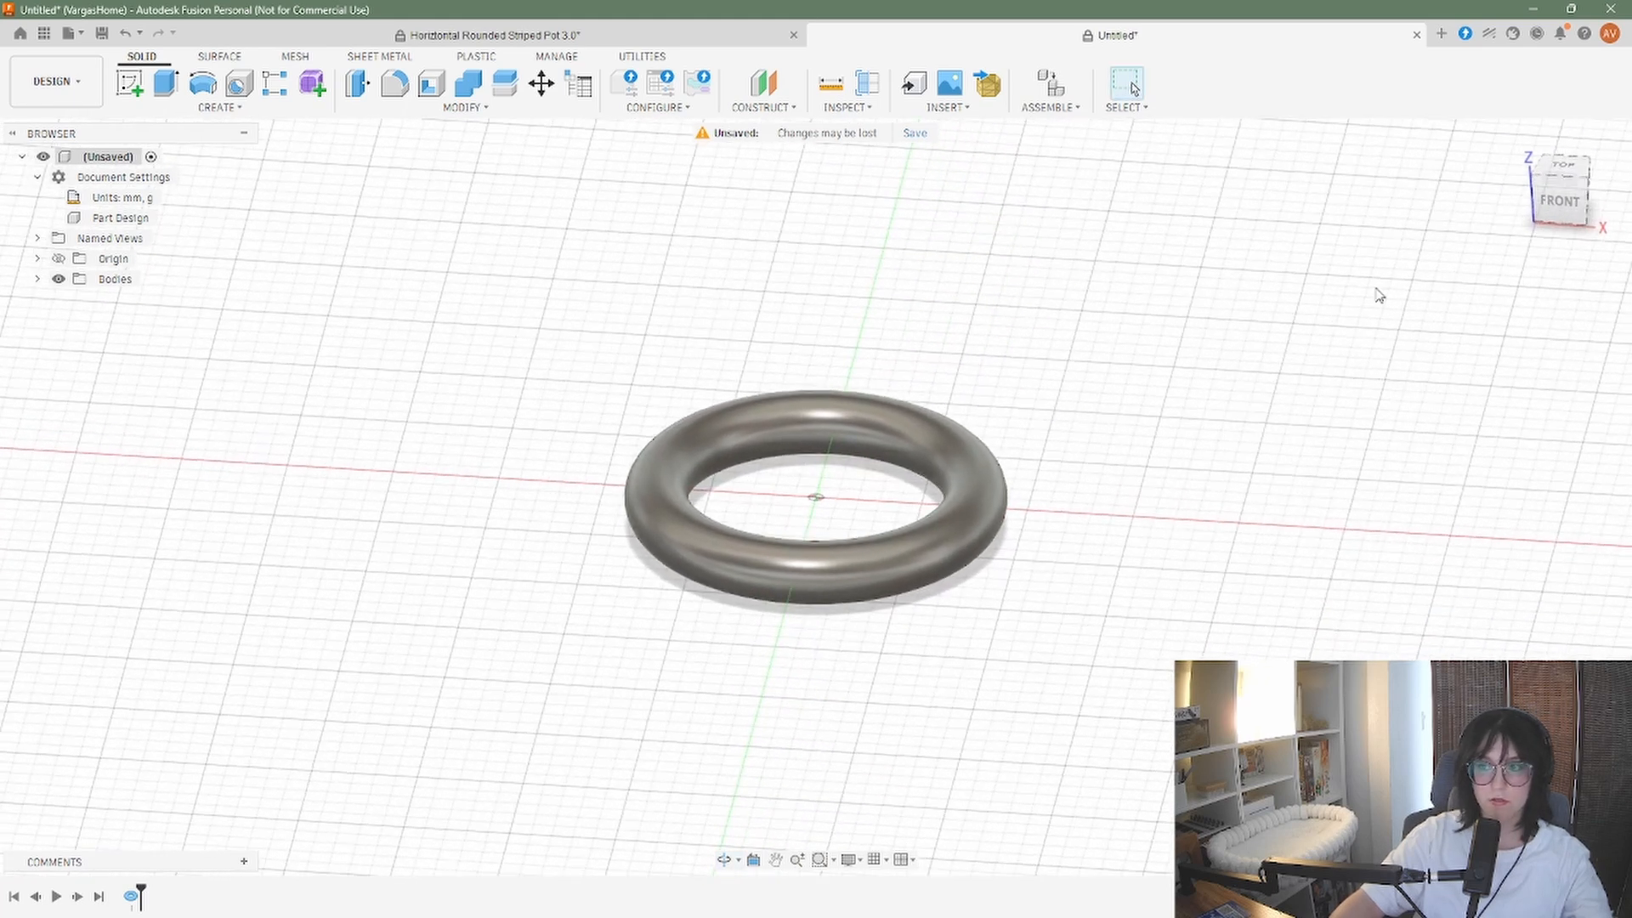
left_click(763, 85)
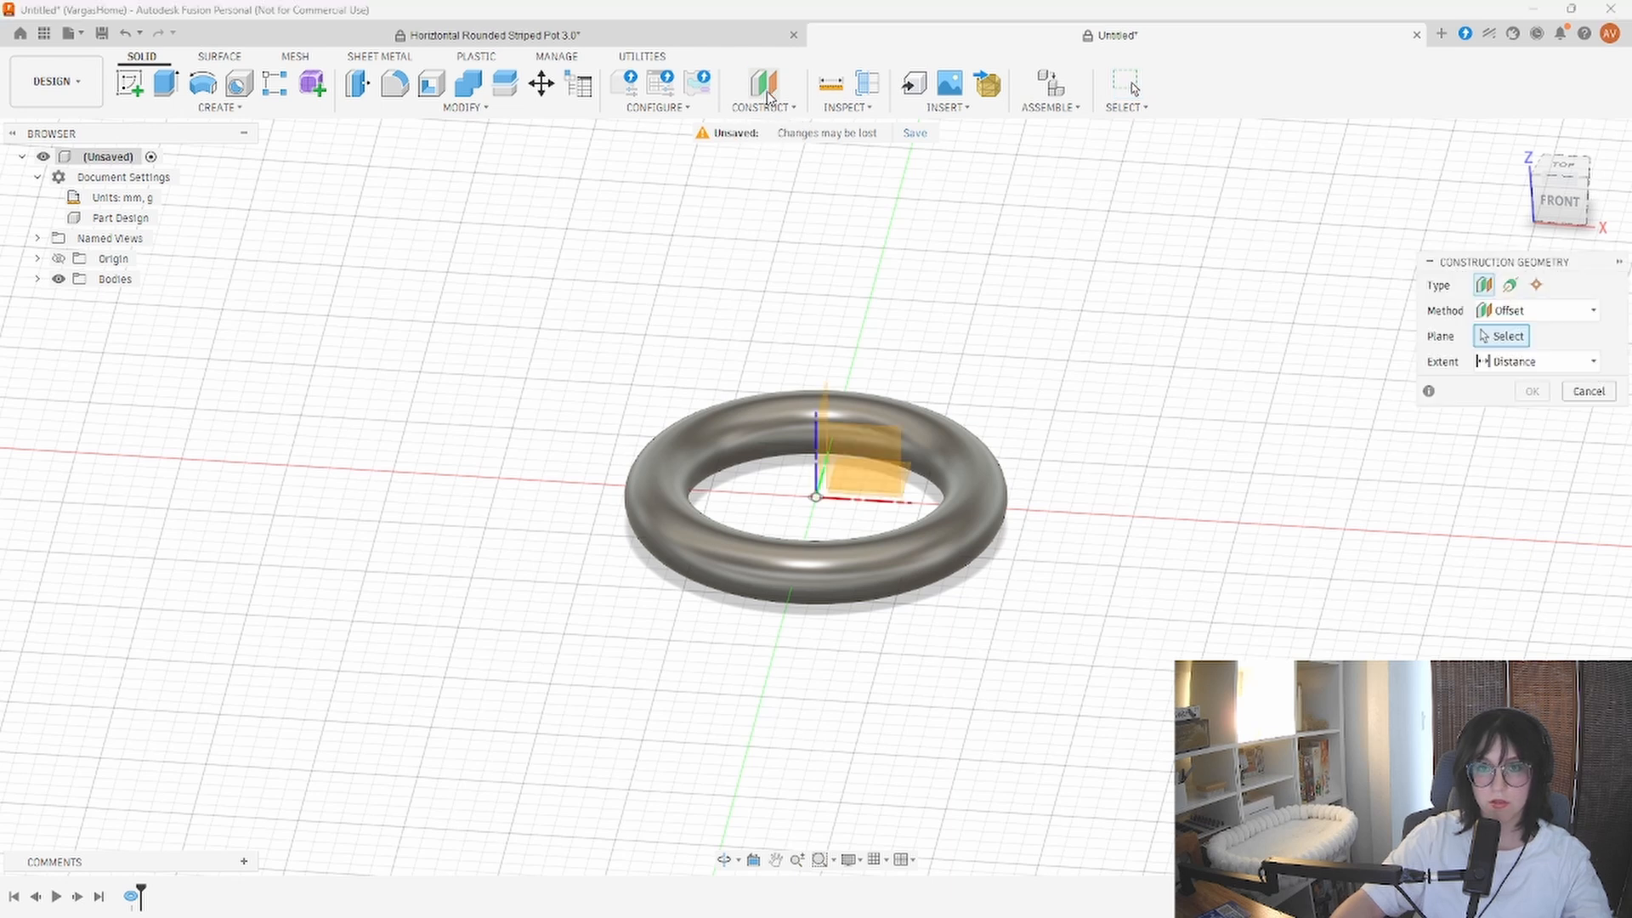
left_click(776, 110)
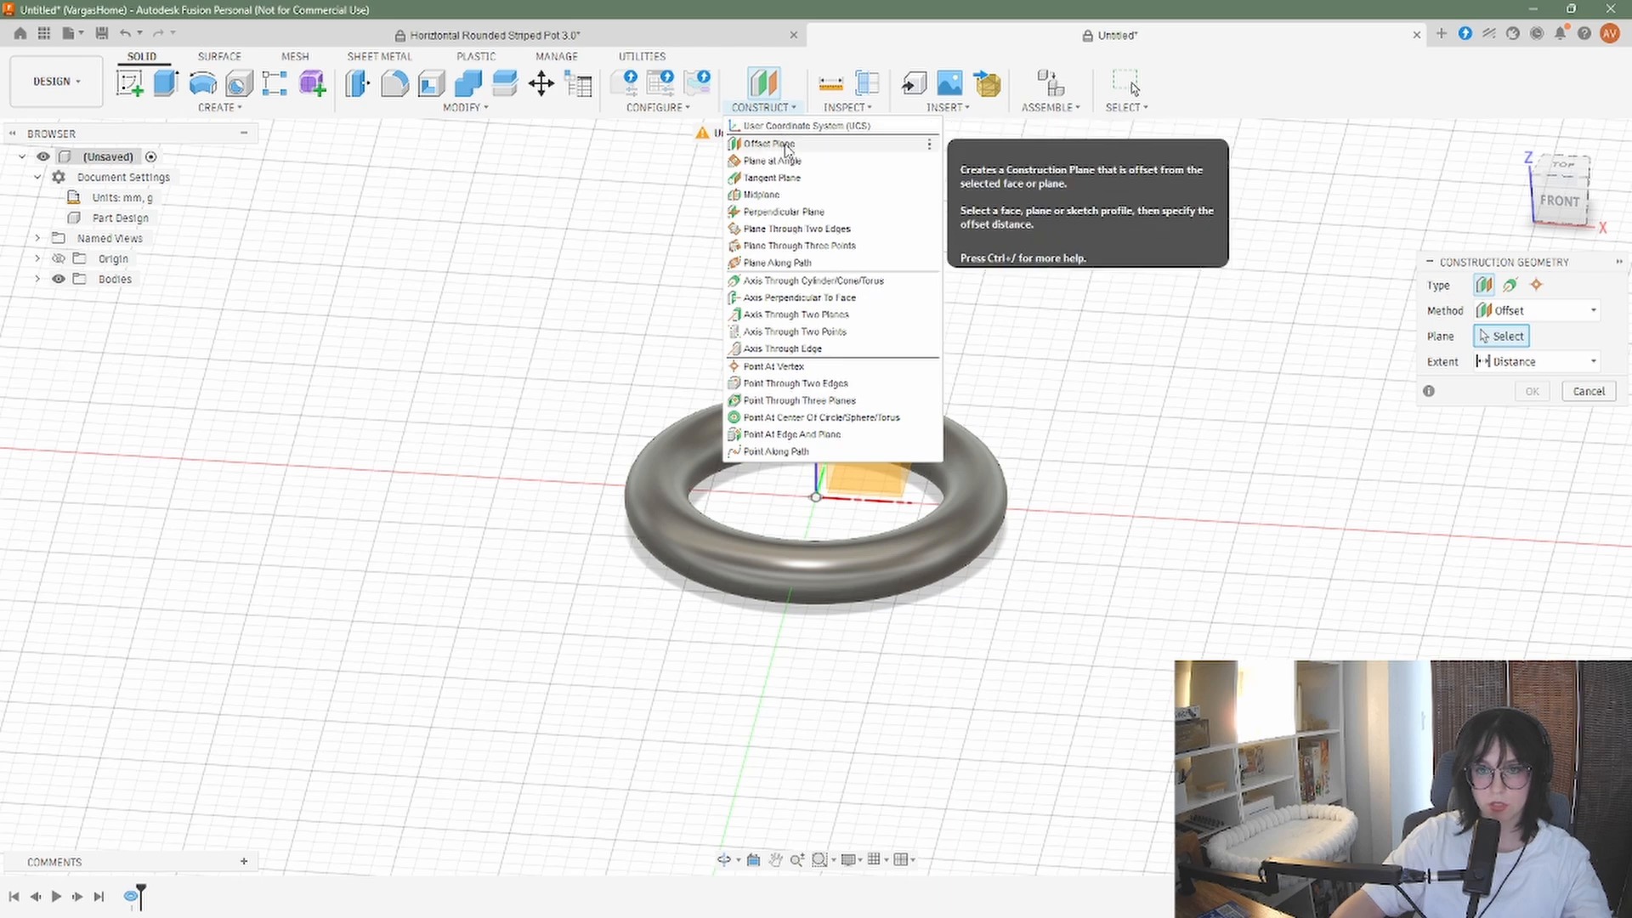
left_click(787, 147)
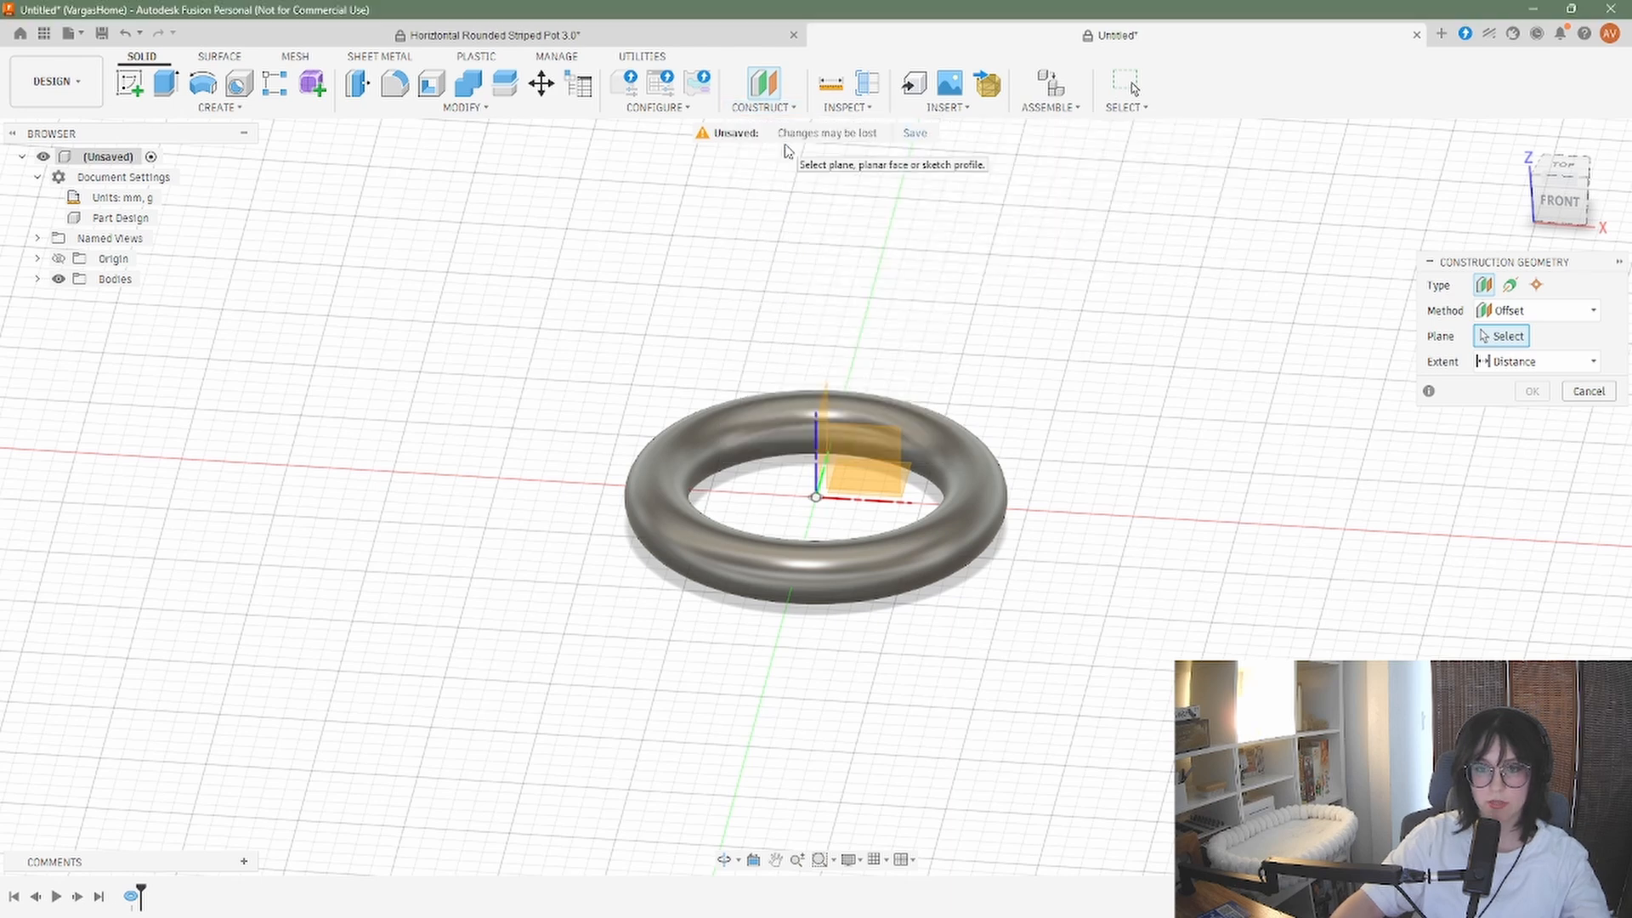
middle_click_drag(1114, 320, 1060, 346, "shift")
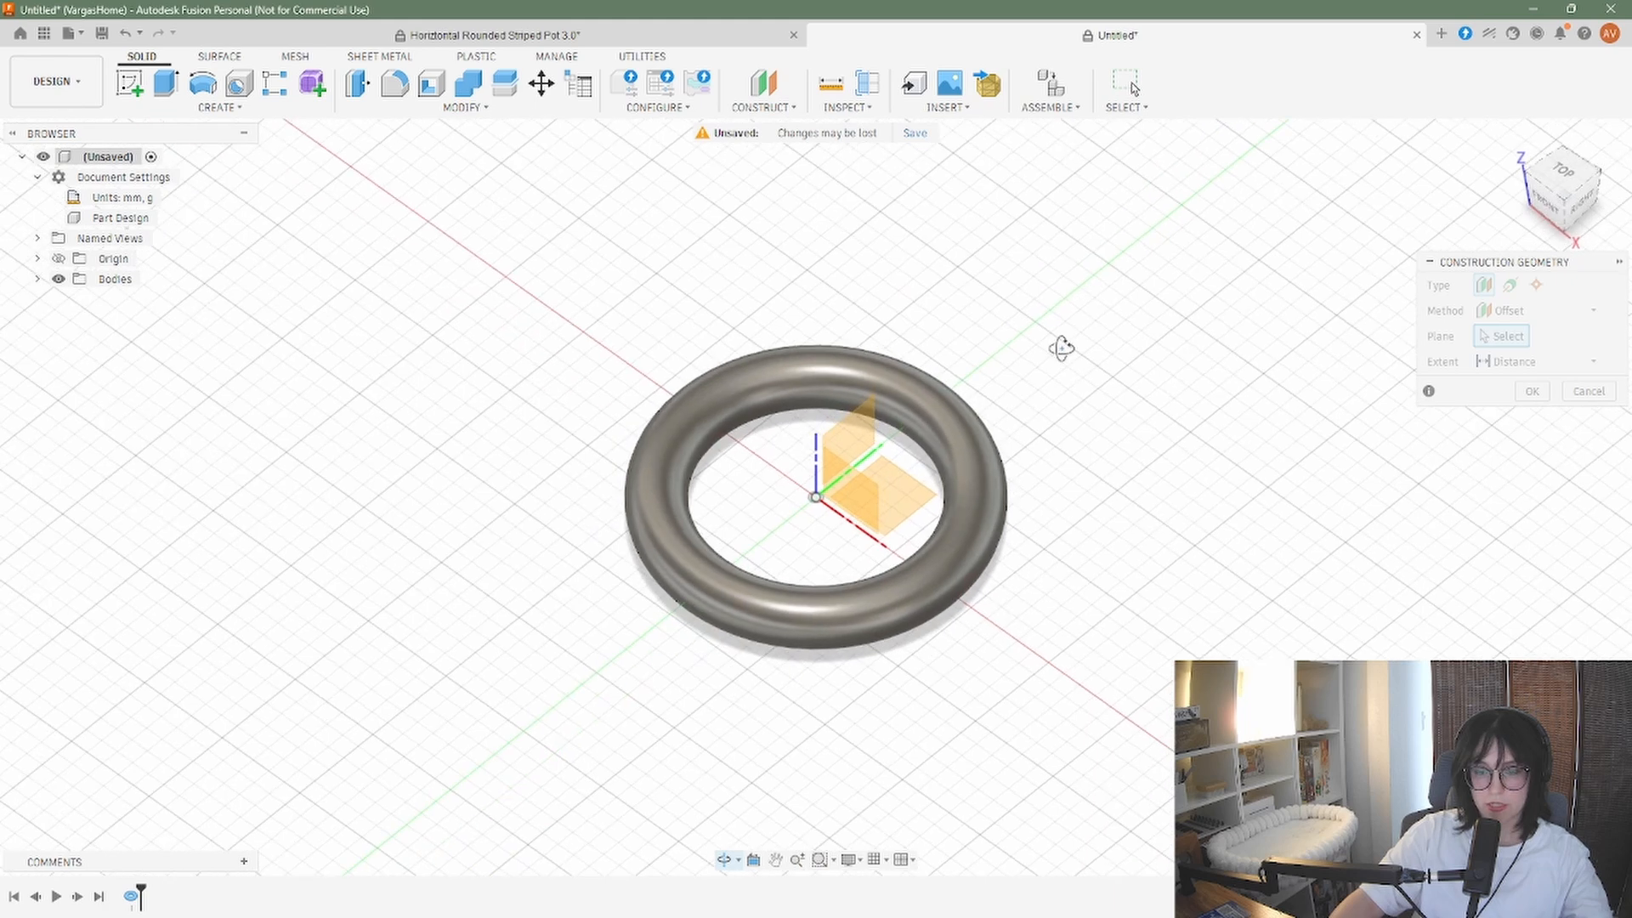
middle_click_drag(1067, 402, 1036, 474, "shift")
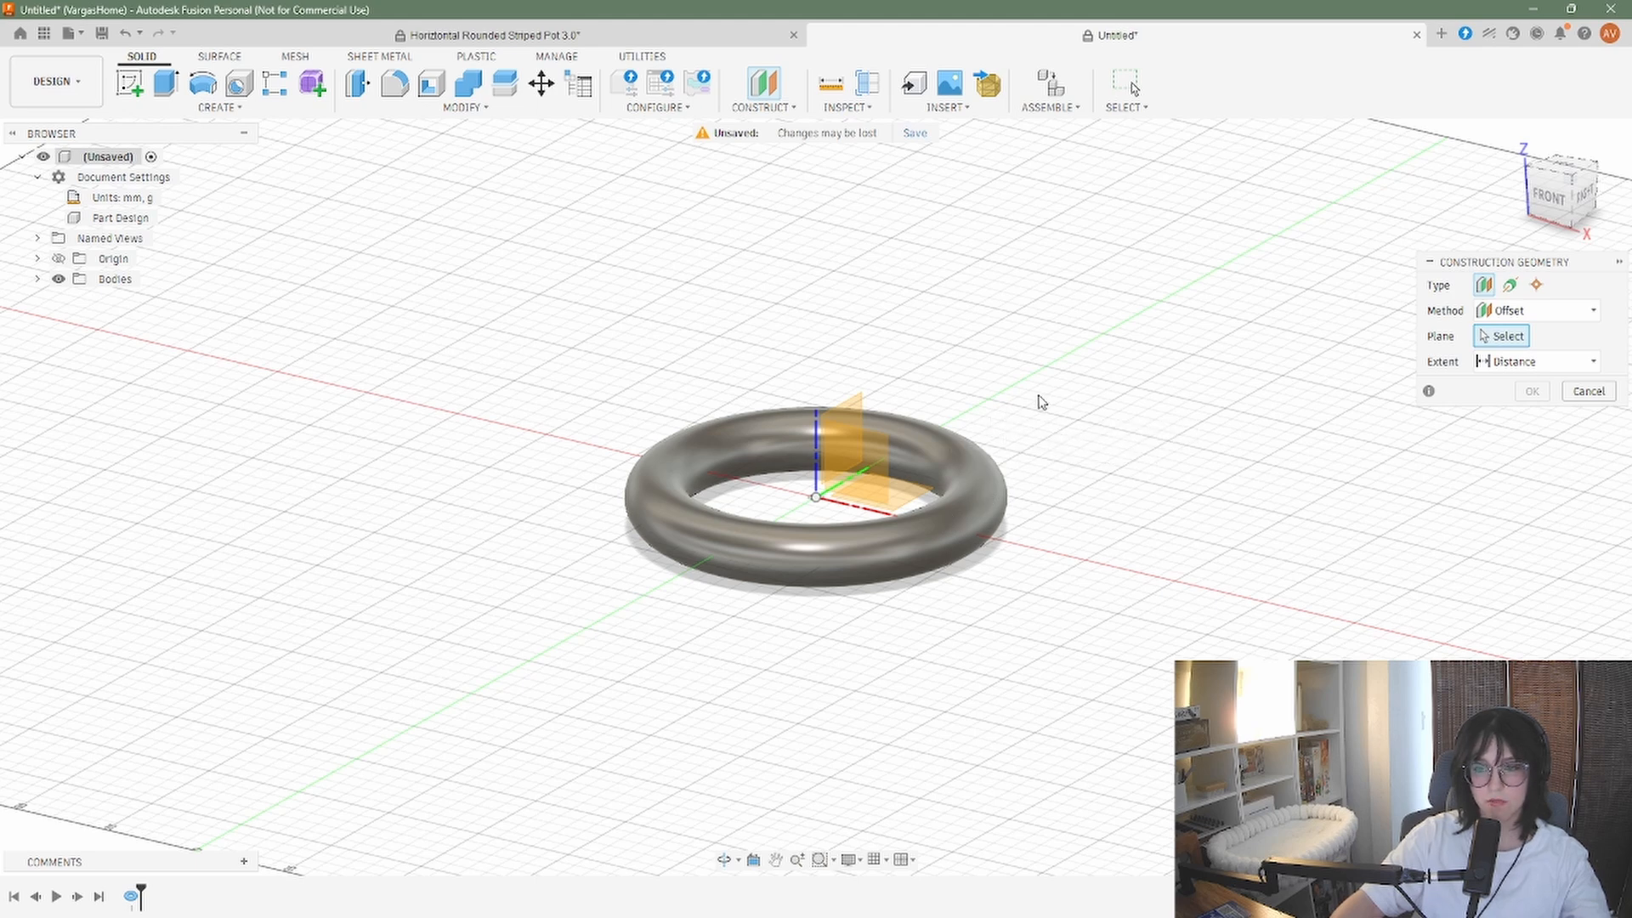
middle_click_drag(1065, 340, 1058, 361, "shift")
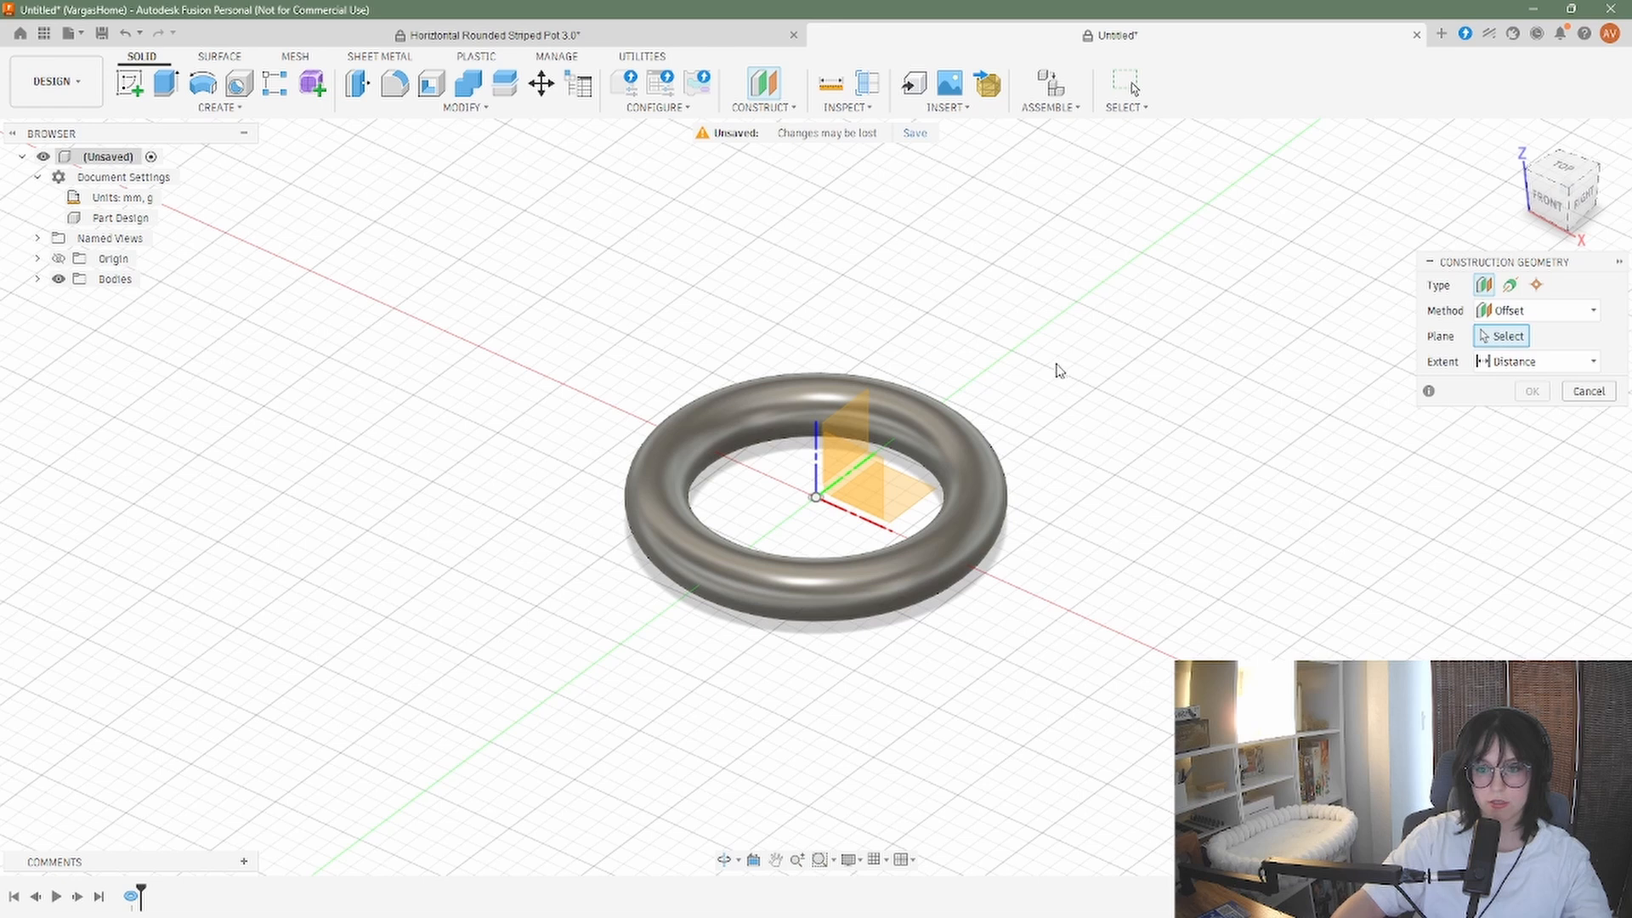
left_click(910, 497)
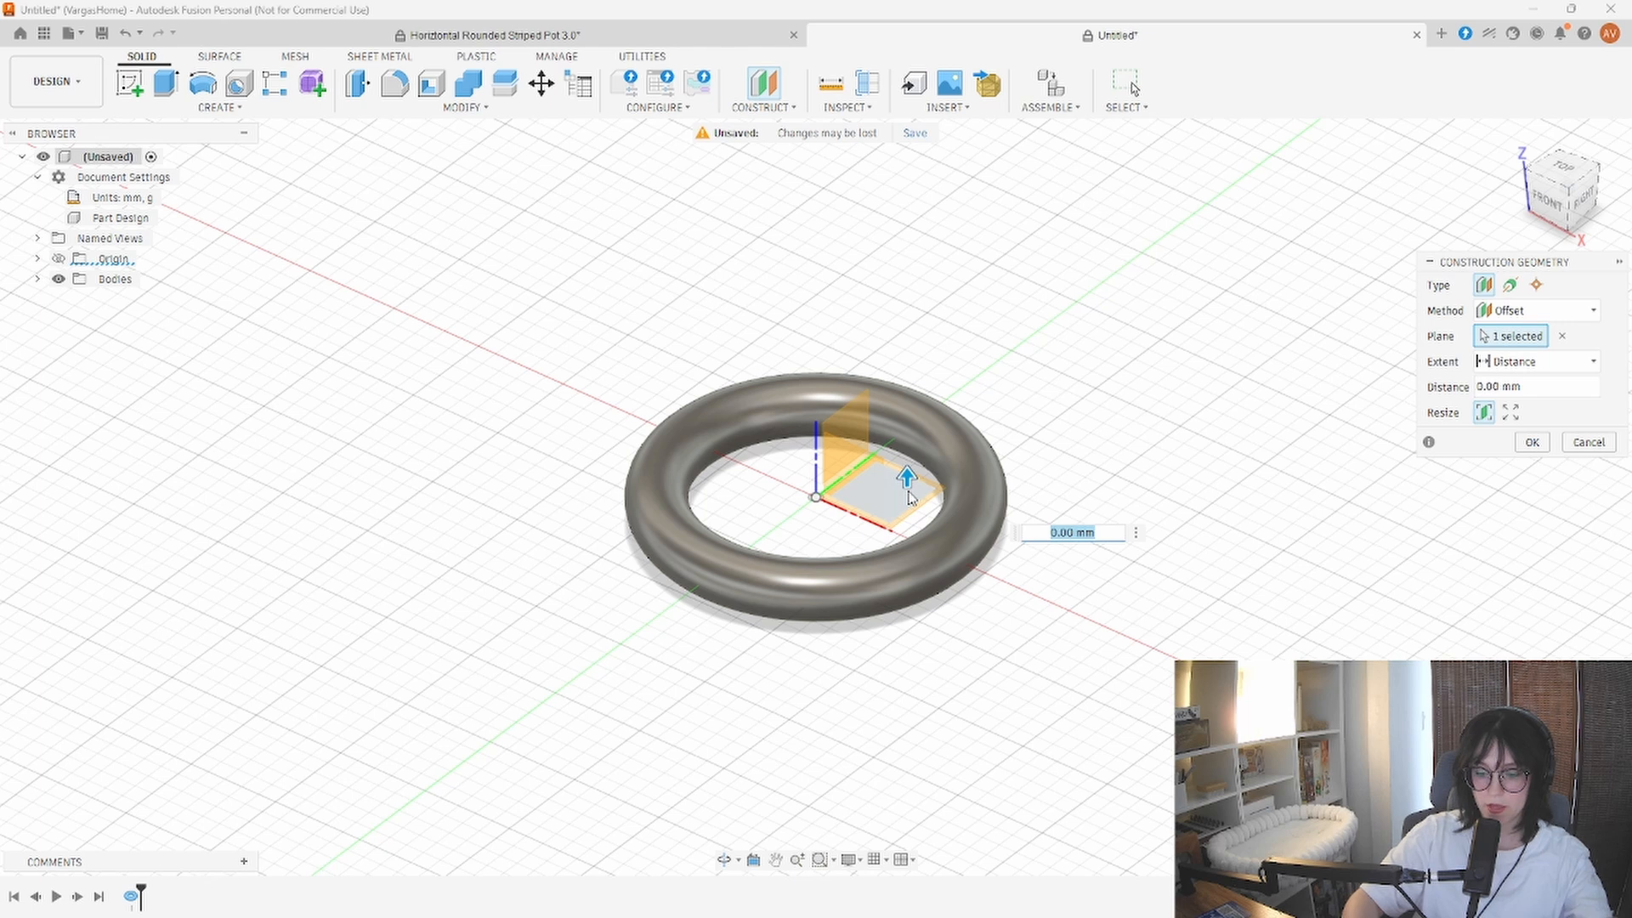
type("15")
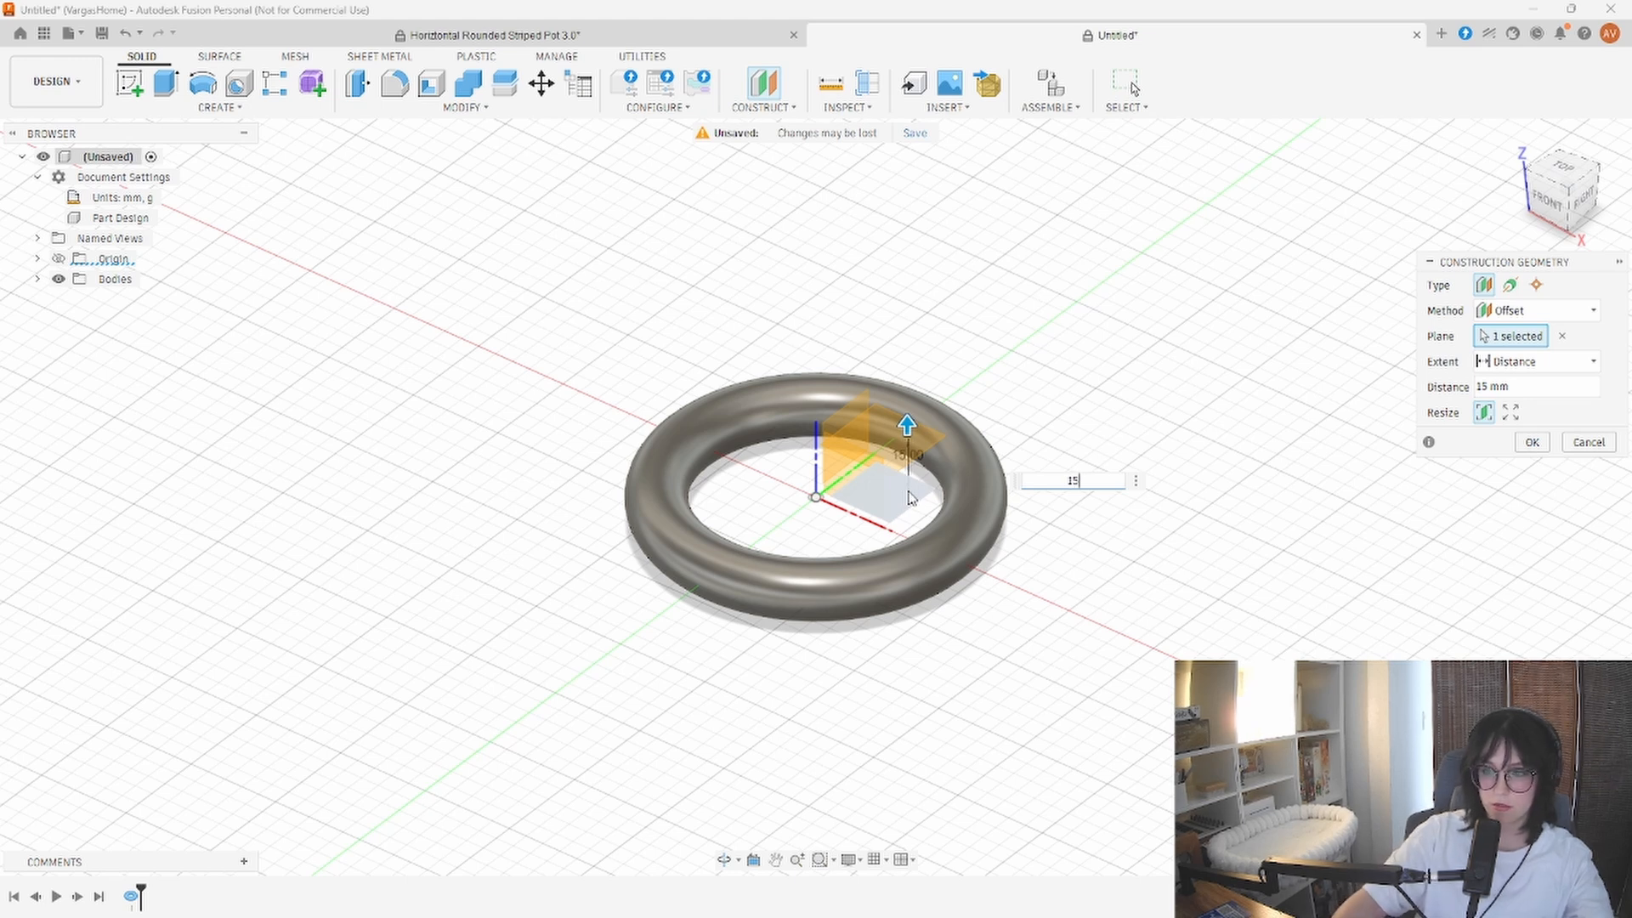
left_click(1531, 442)
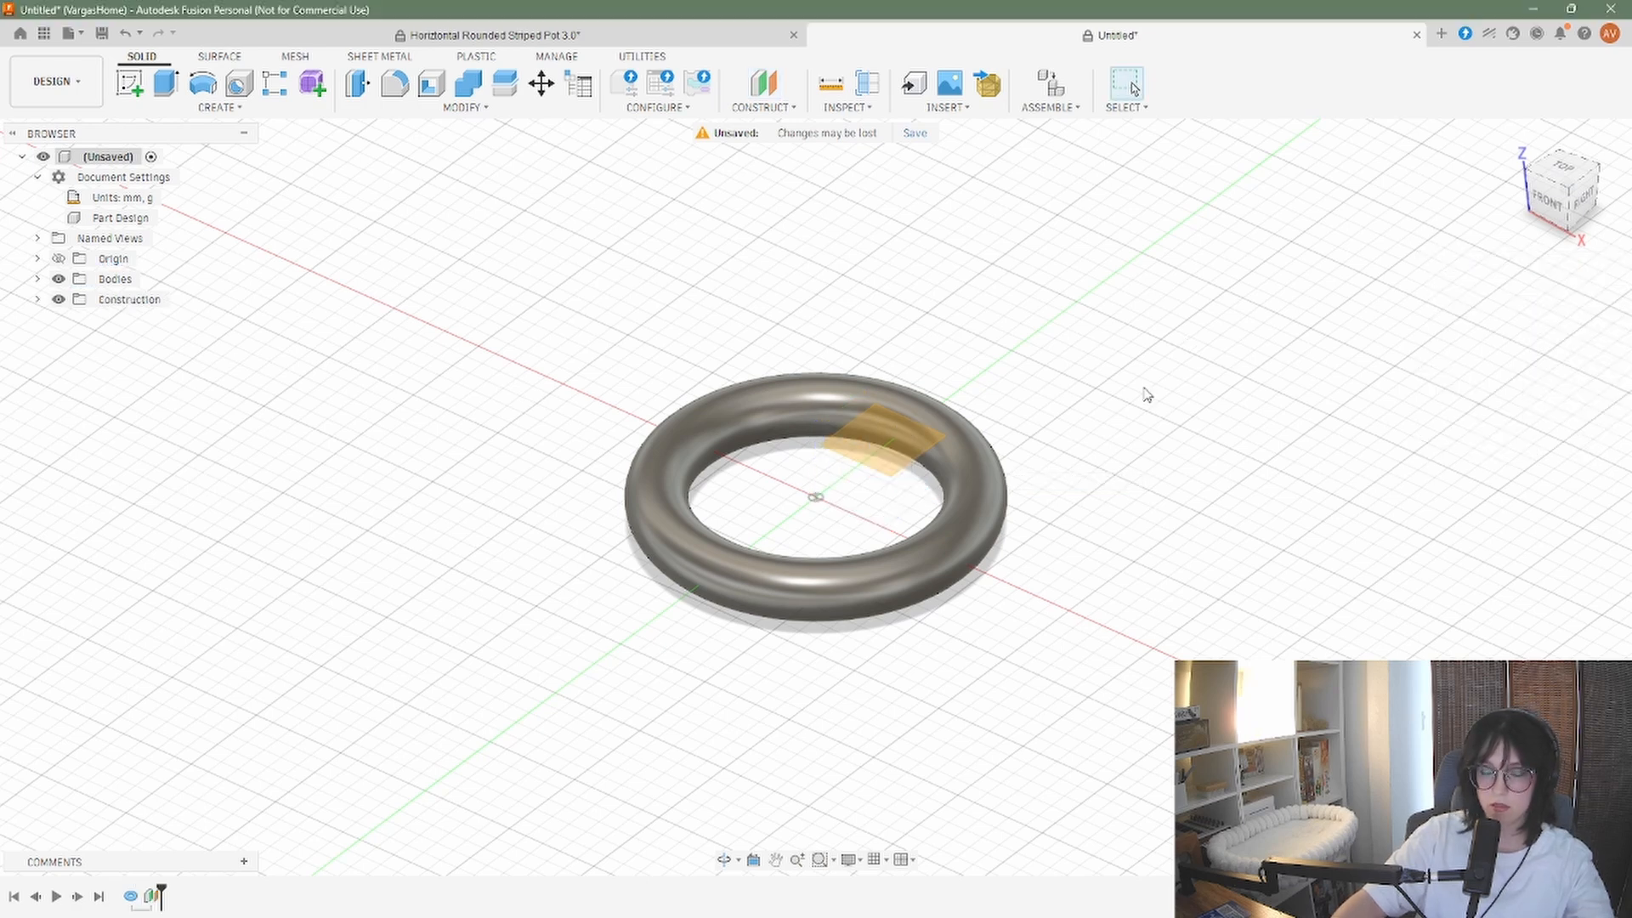
Place a torus on the 15 mm offset plane, centred on the origin, with an inner diameter of 75 mm
middle_click_drag(1146, 394, 1157, 382, "shift")
left_click(163, 108)
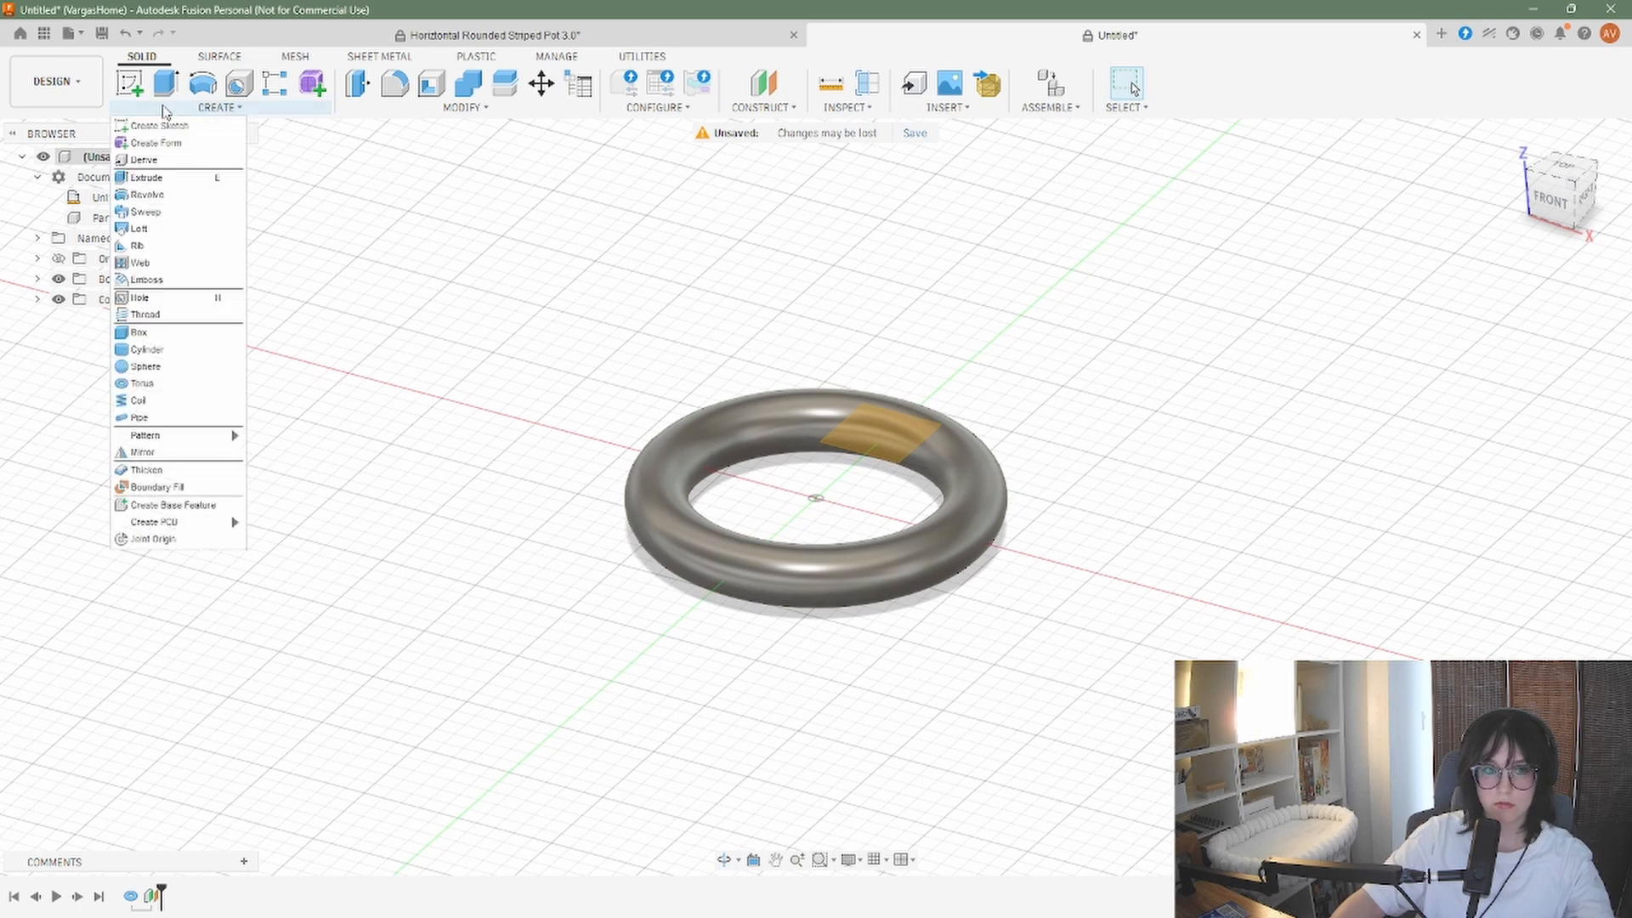
left_click(174, 384)
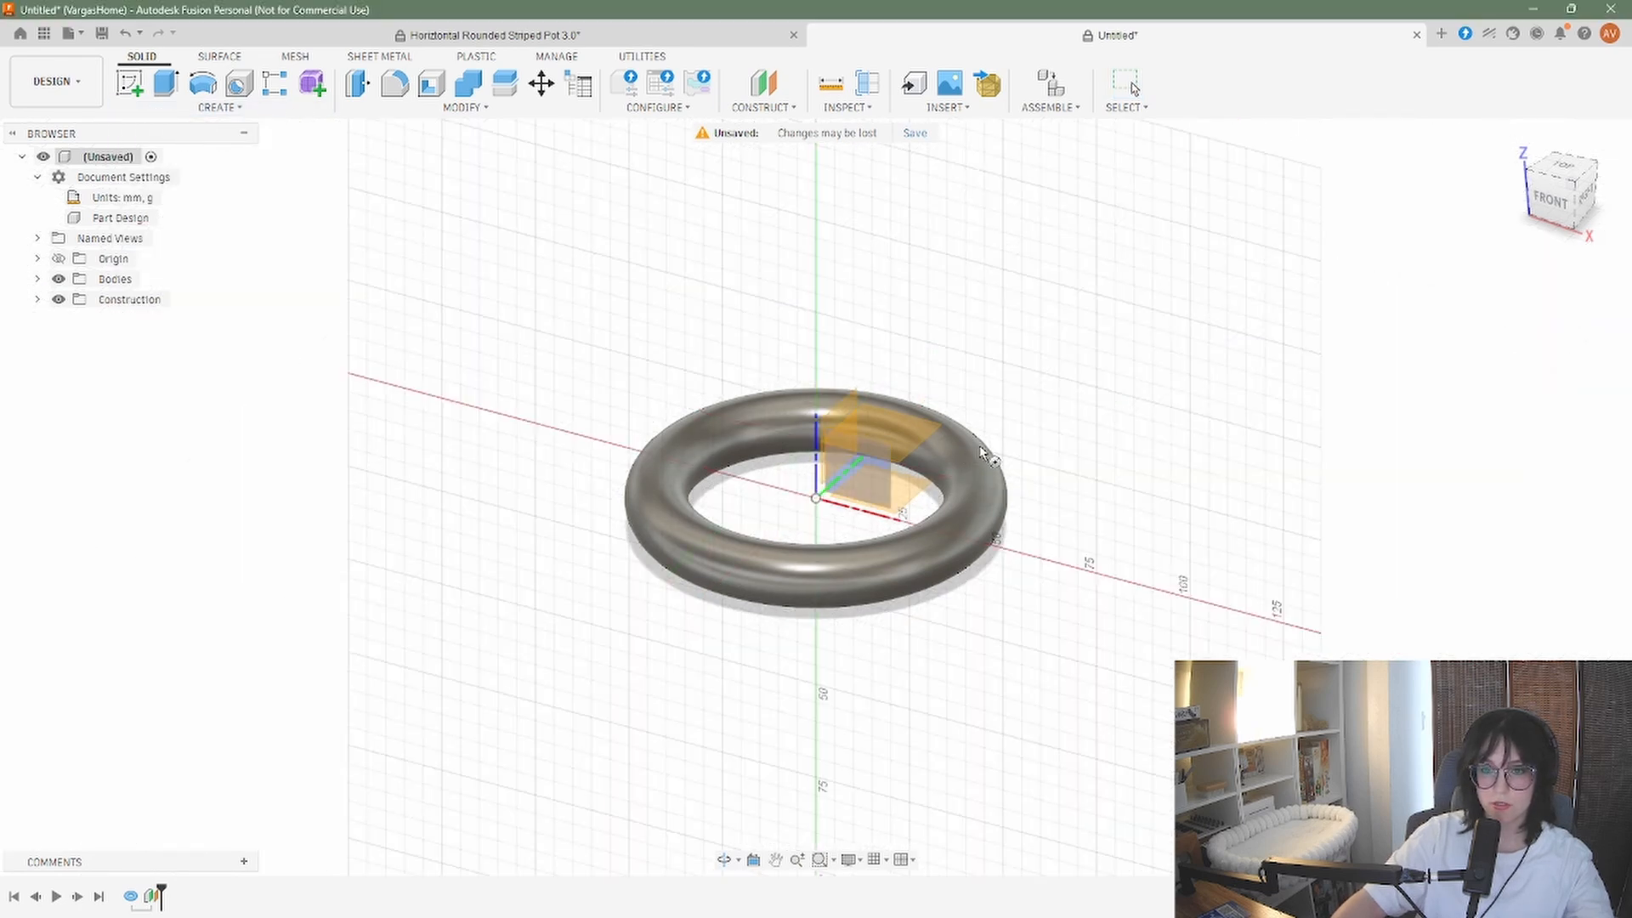
left_click(904, 439)
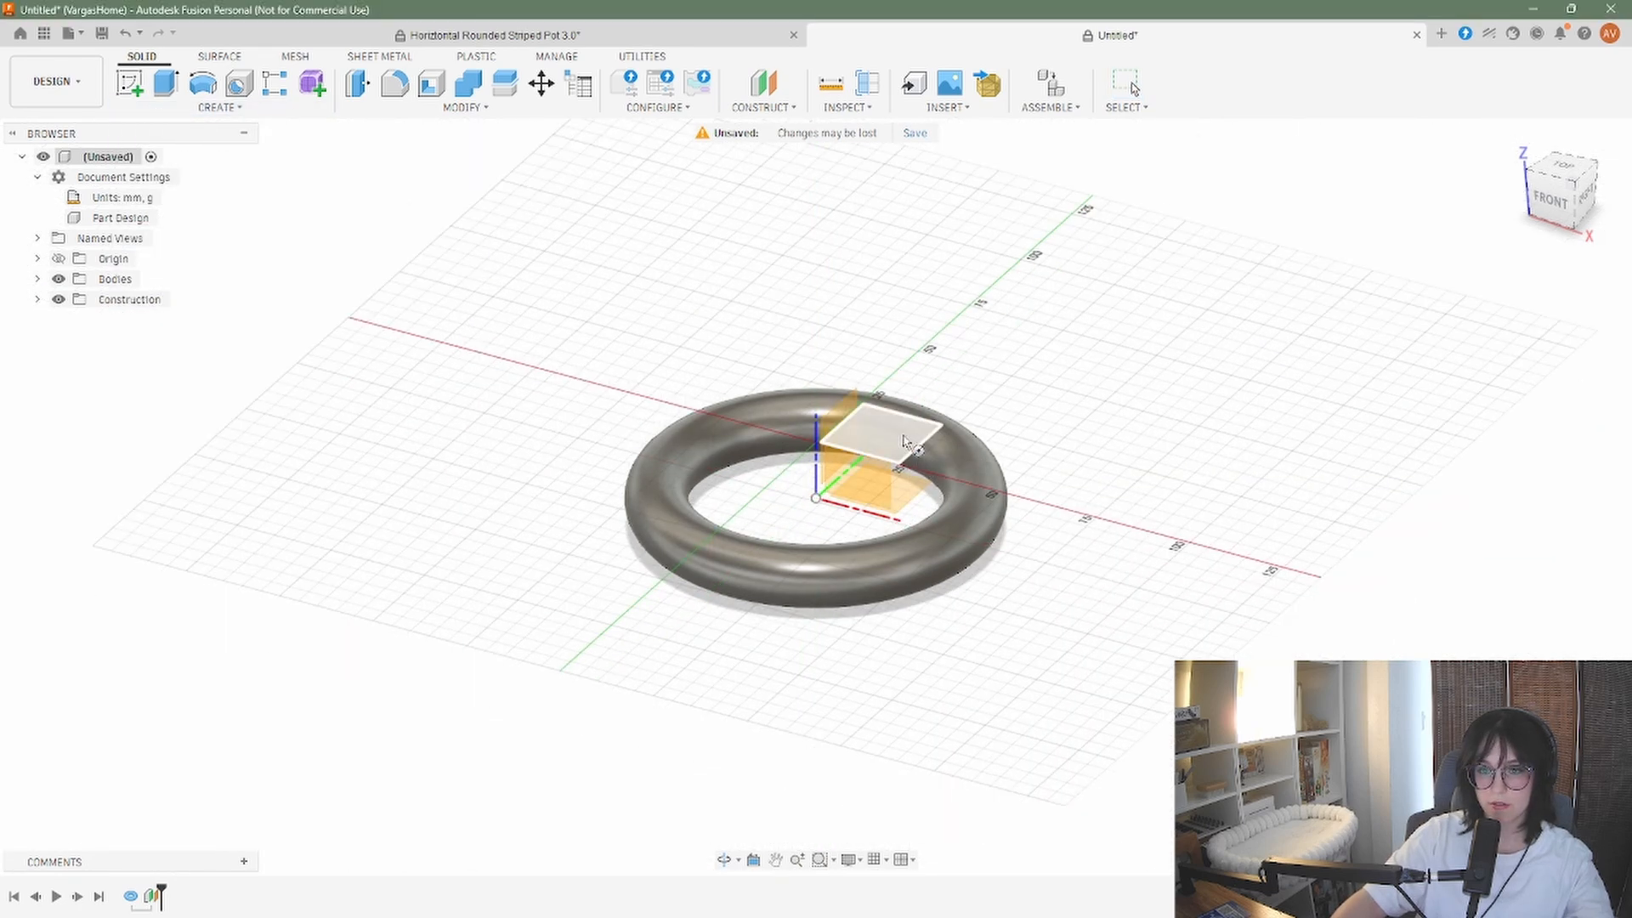
middle_click_drag(1040, 437, 1028, 466, "shift")
left_click(914, 478)
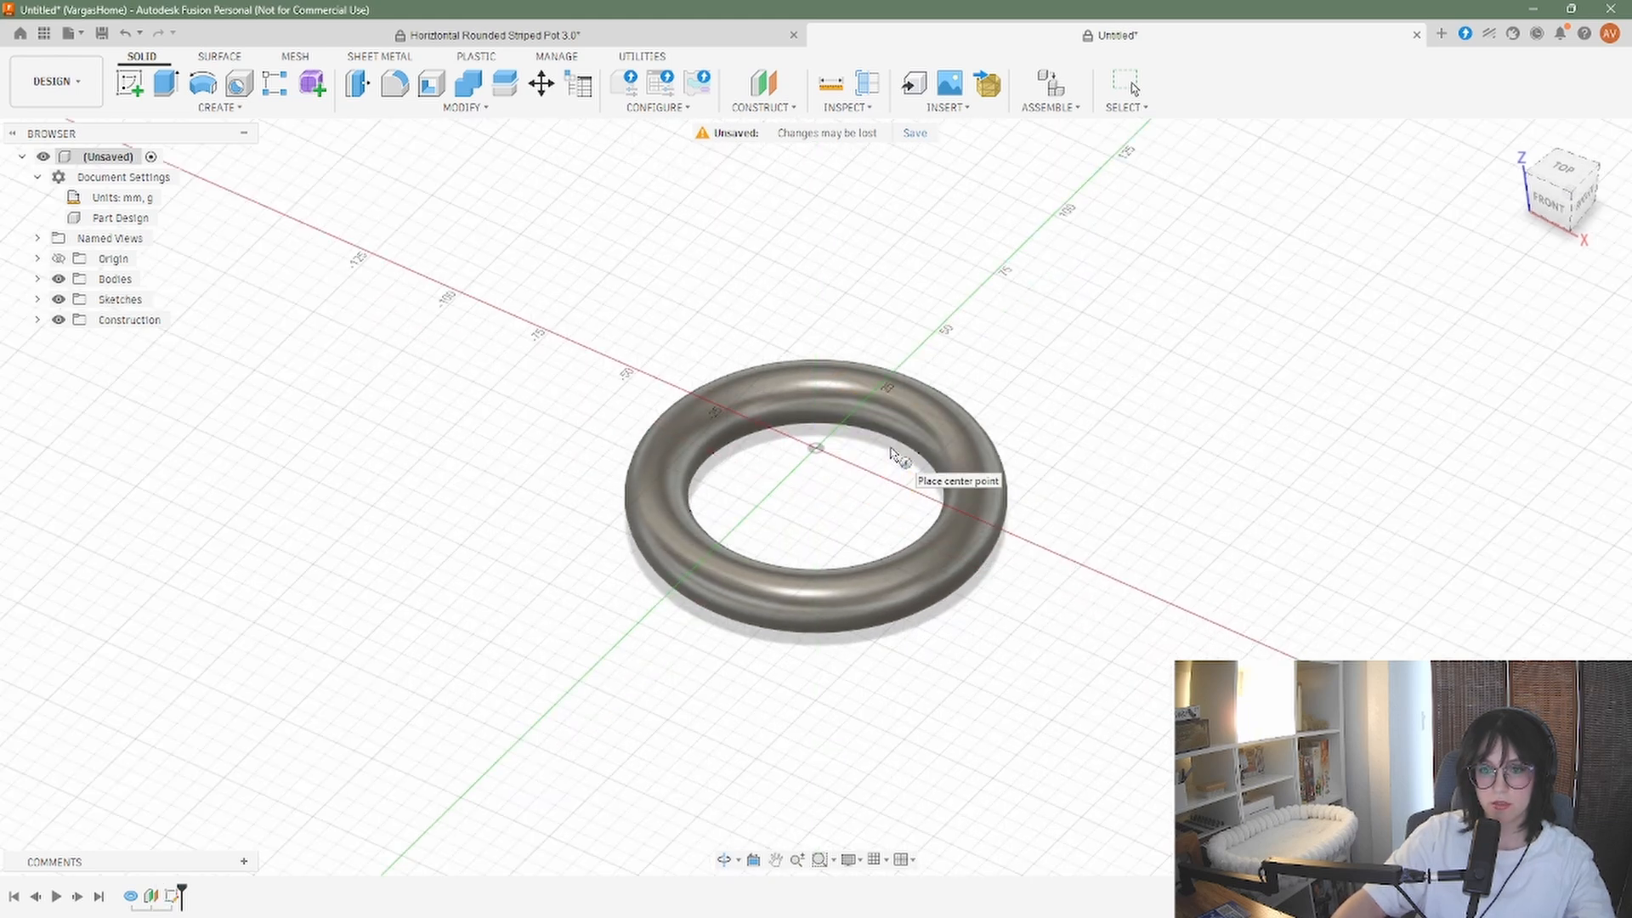
left_click(1562, 170)
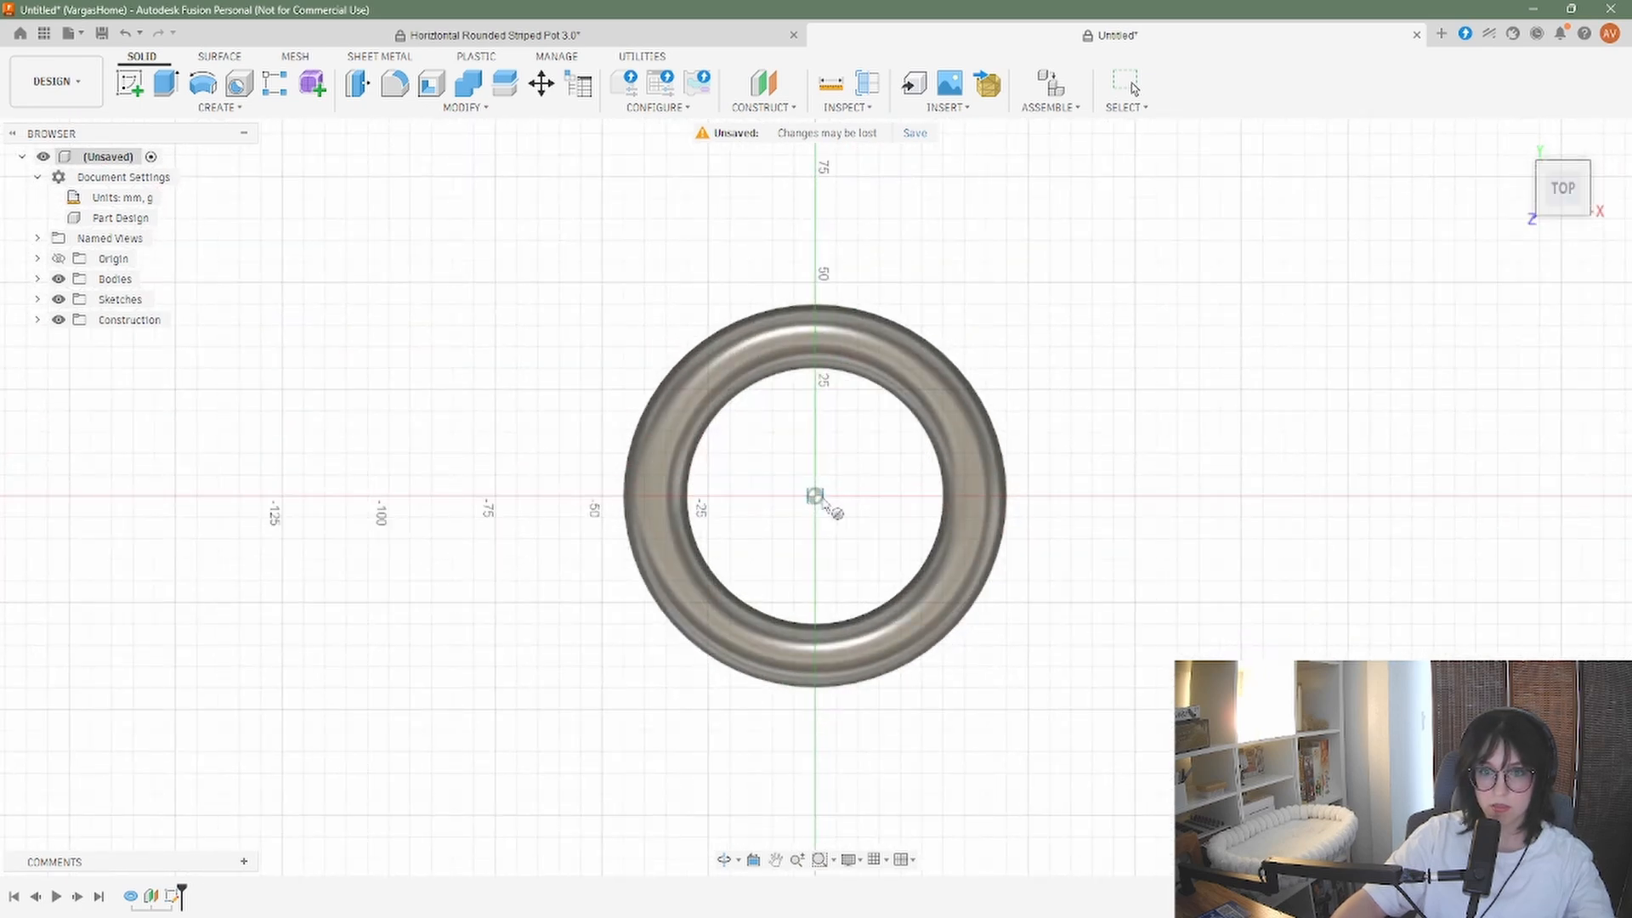
left_click(814, 495)
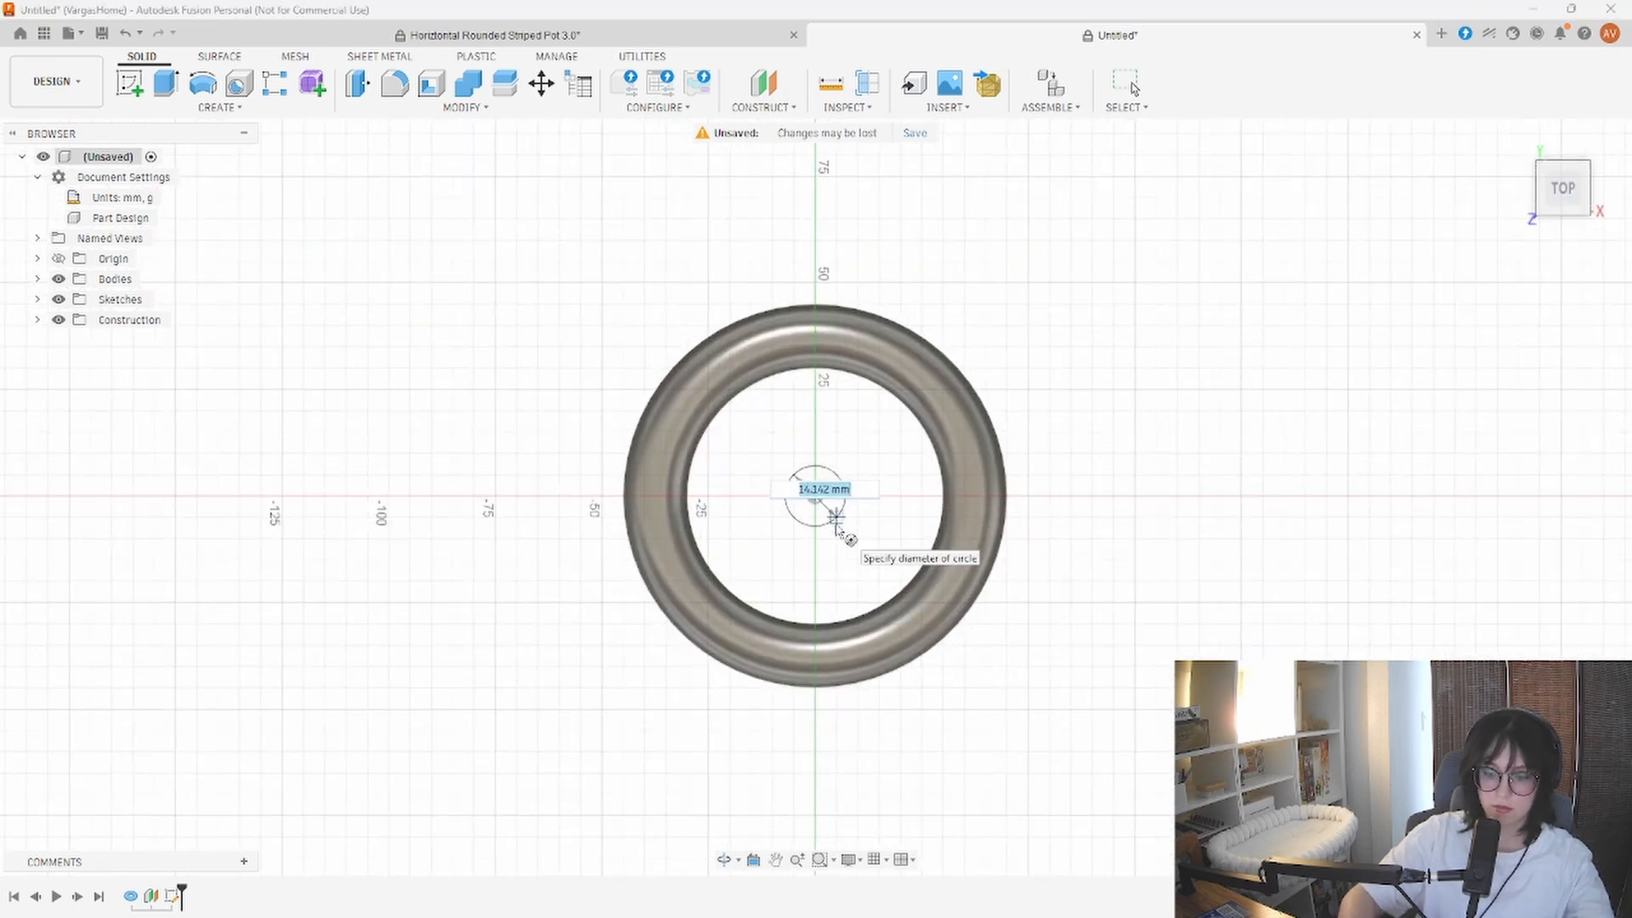
type("75")
key("Return")
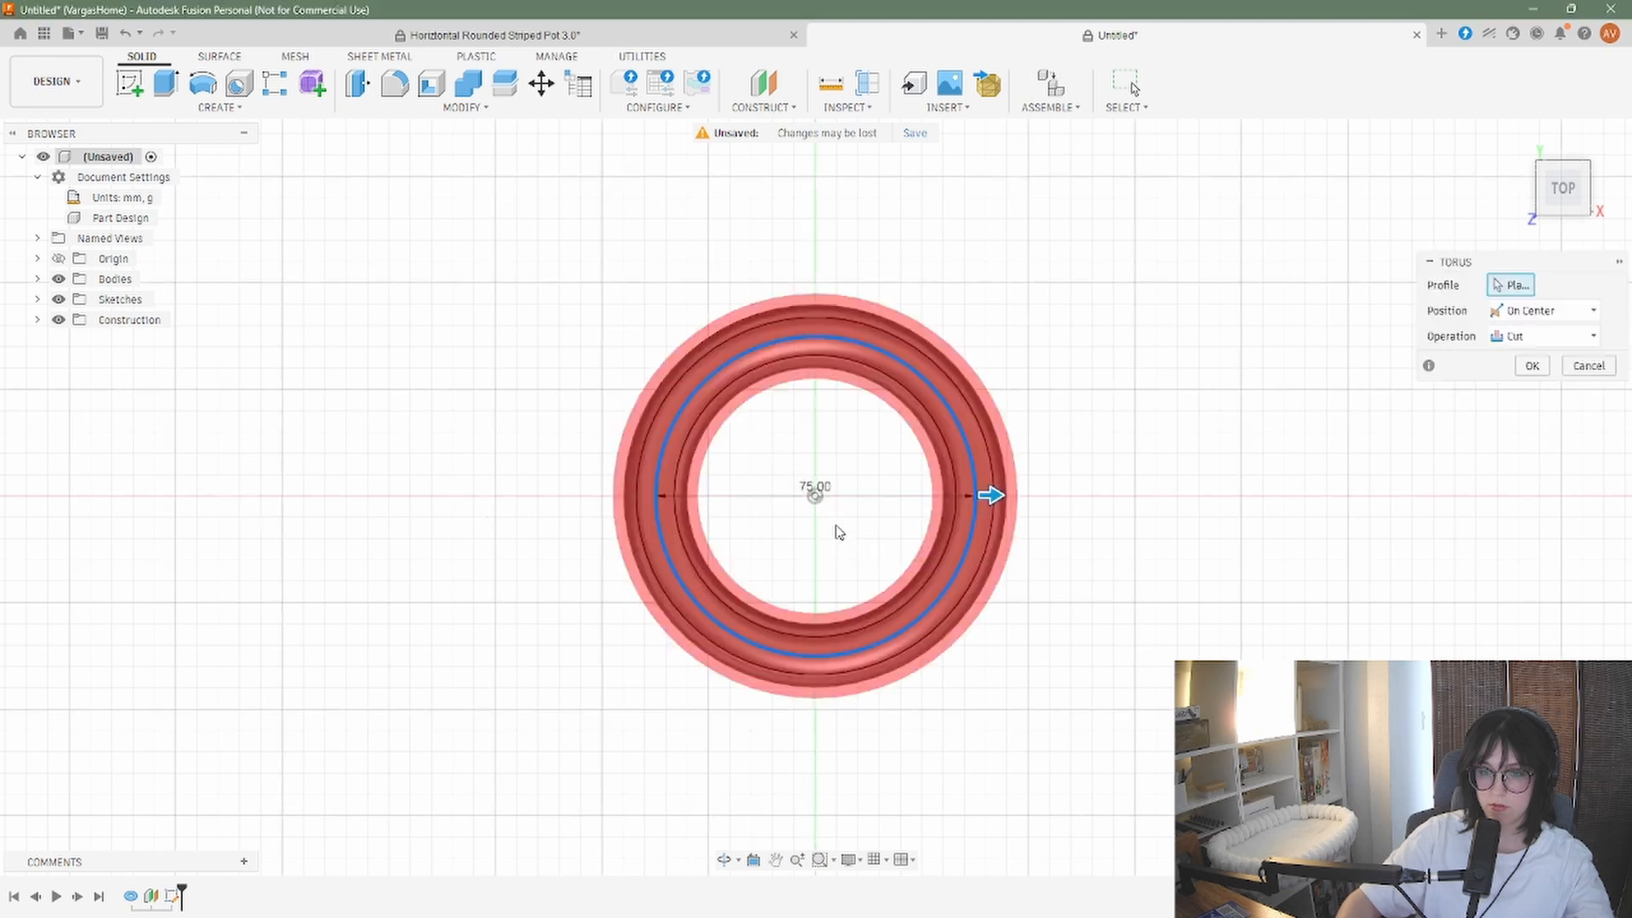
Set the second ring's torus diameter to 15 mm and join it to the existing body
left_click(1521, 336)
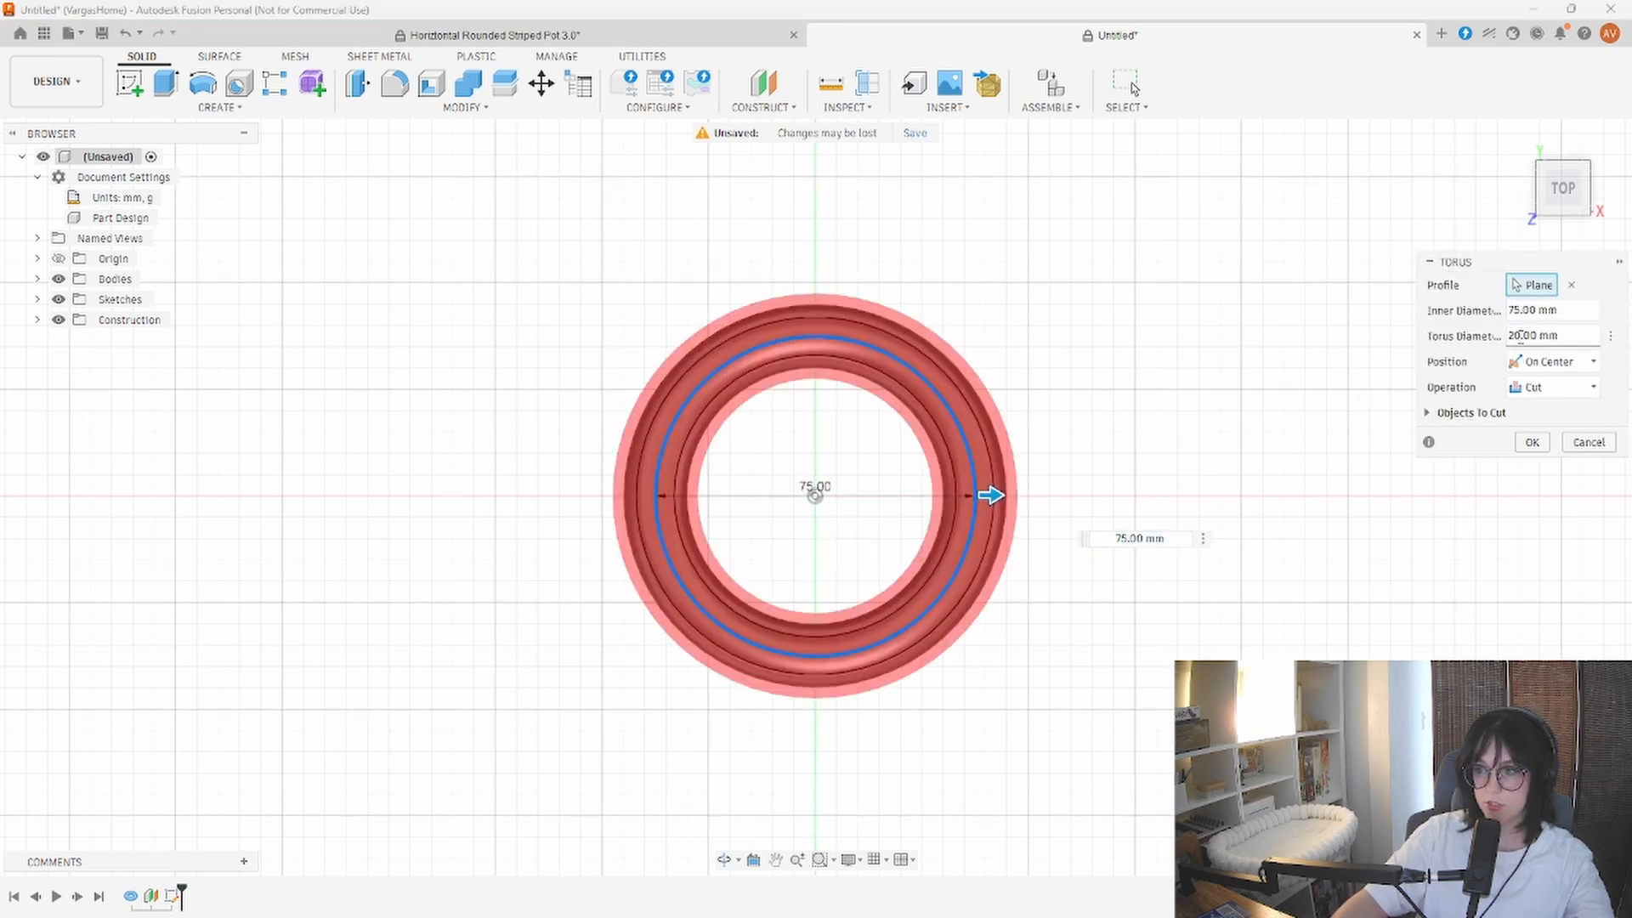
type("15")
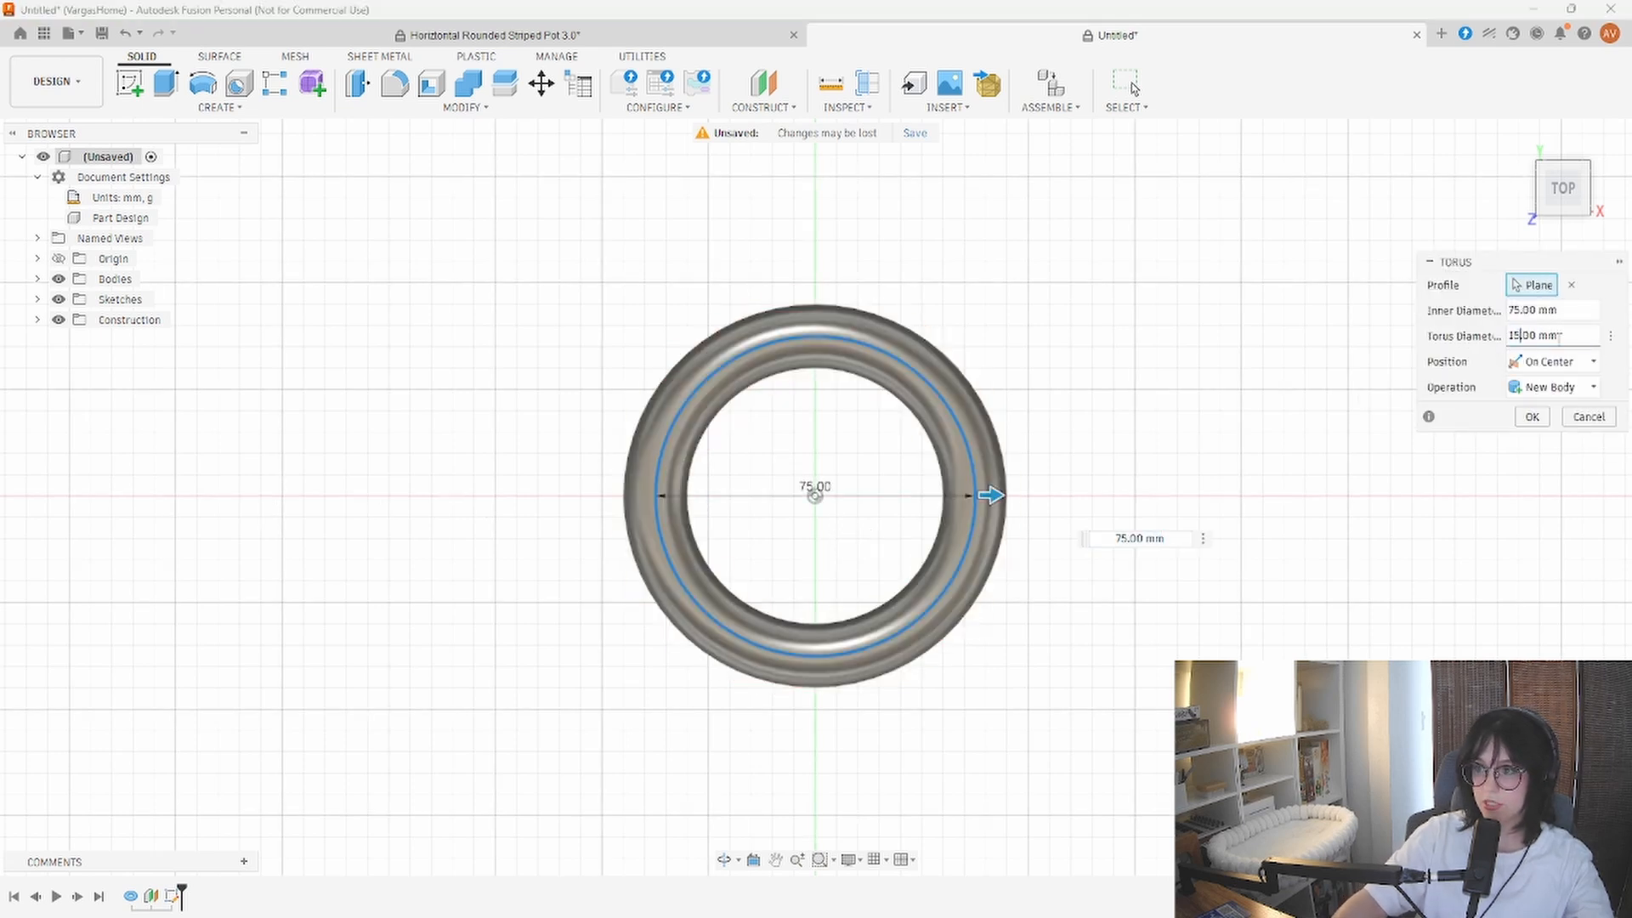
left_click(1568, 390)
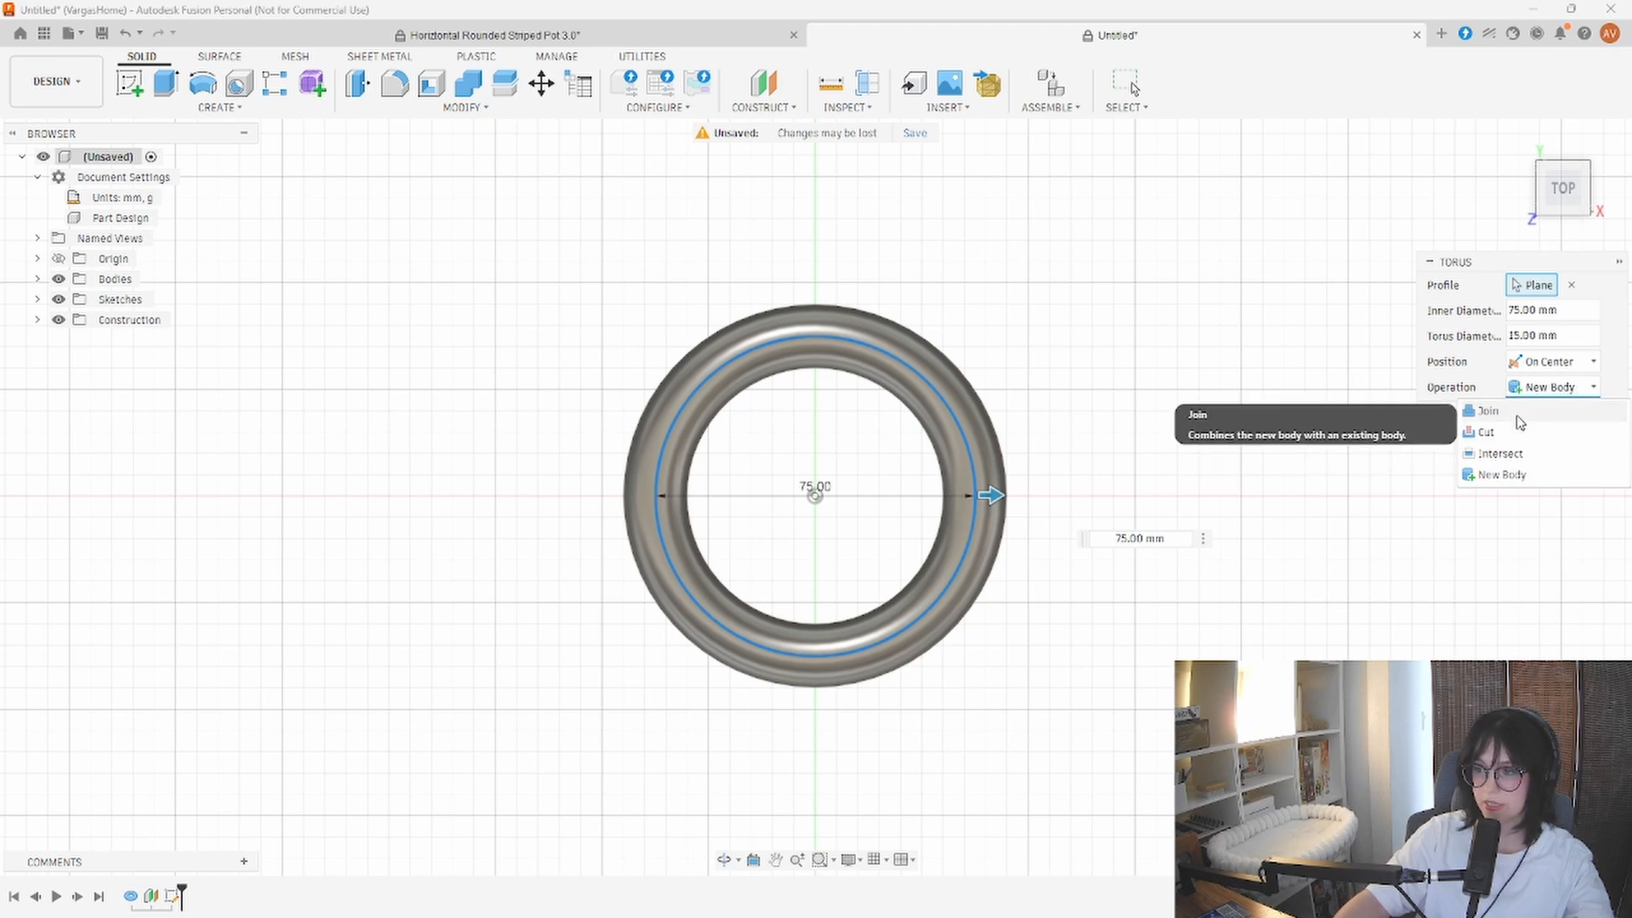
left_click(1487, 410)
middle_click_drag(1207, 425, 1173, 313, "shift")
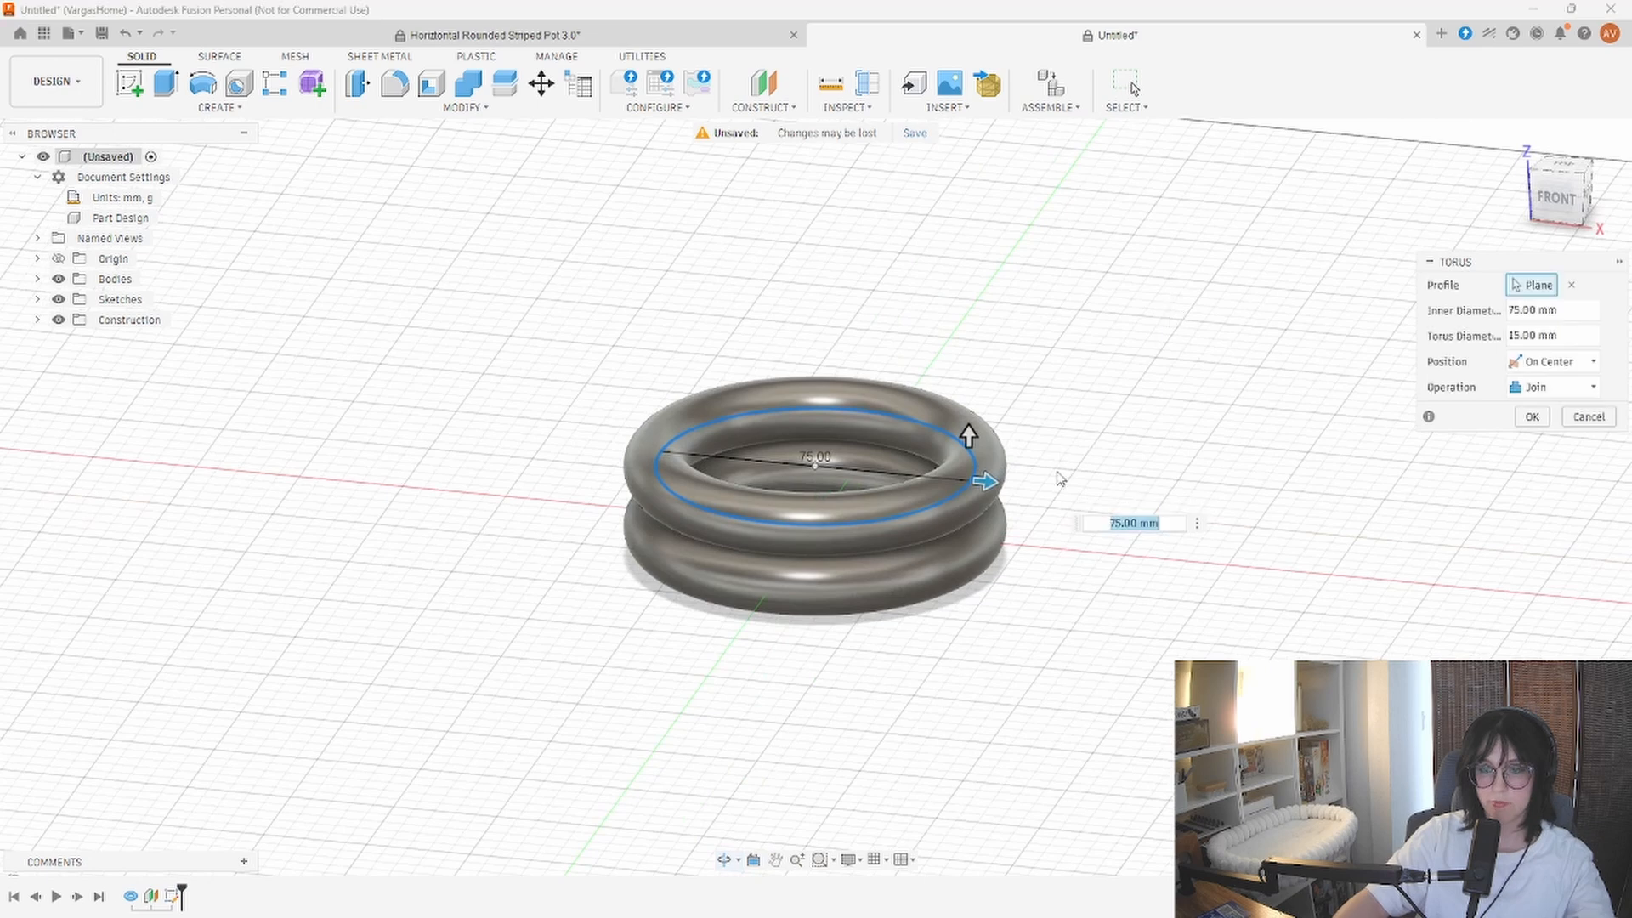
middle_click_drag(1202, 374, 1202, 380, "shift")
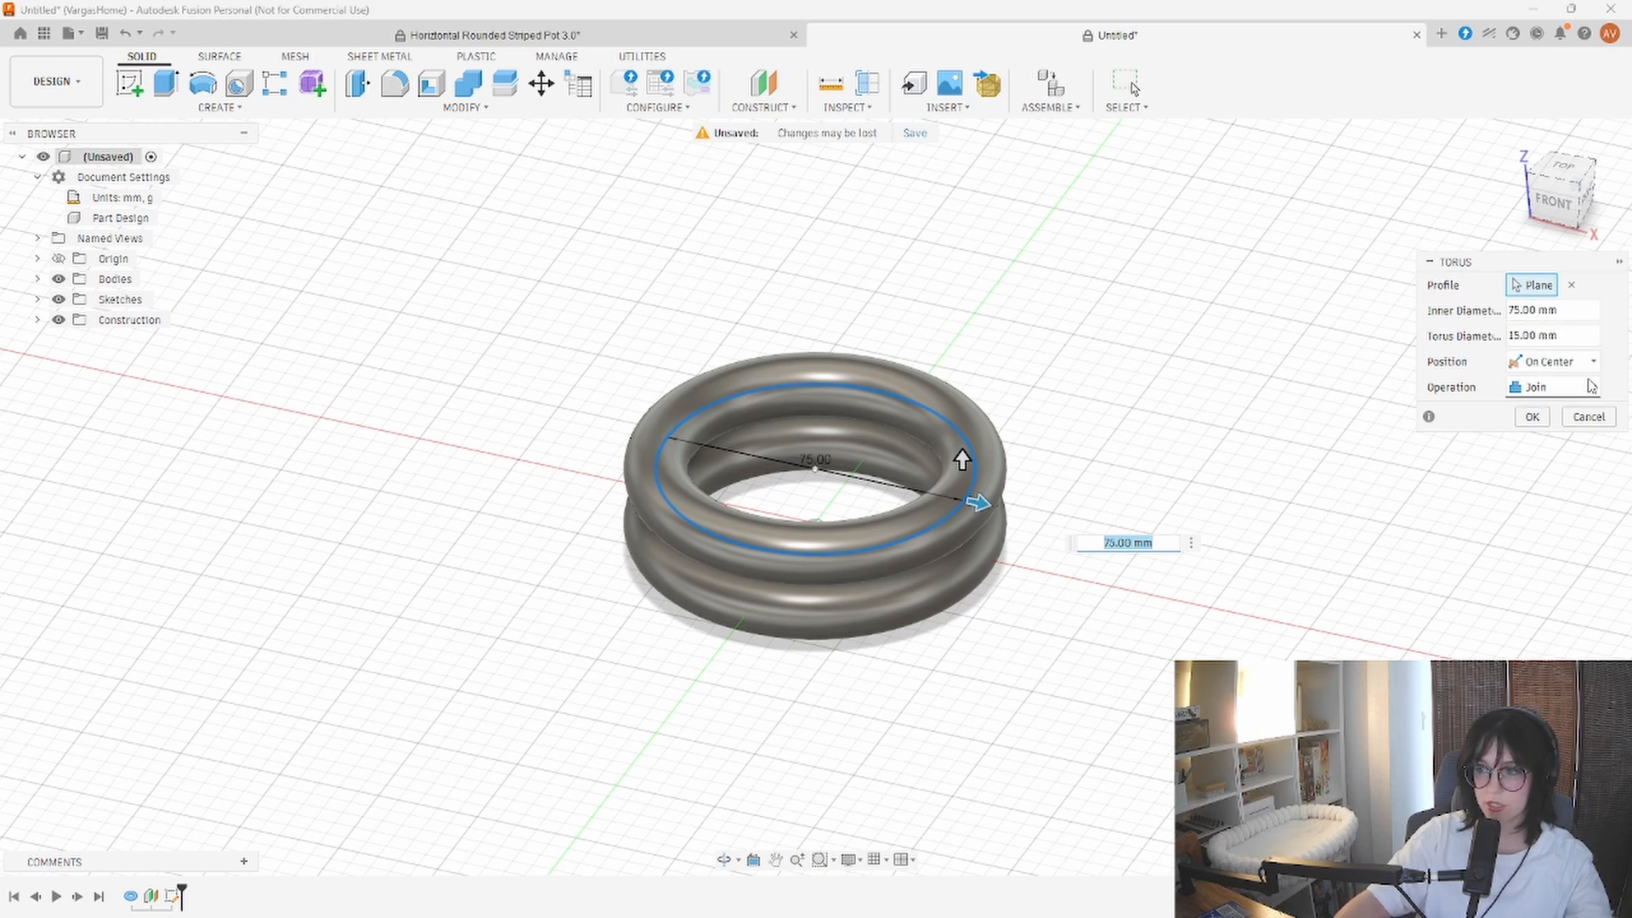
left_click(1531, 417)
Create an offset construction plane 30 mm above the horizontal origin plane
middle_click_drag(1150, 460, 1110, 412, "shift")
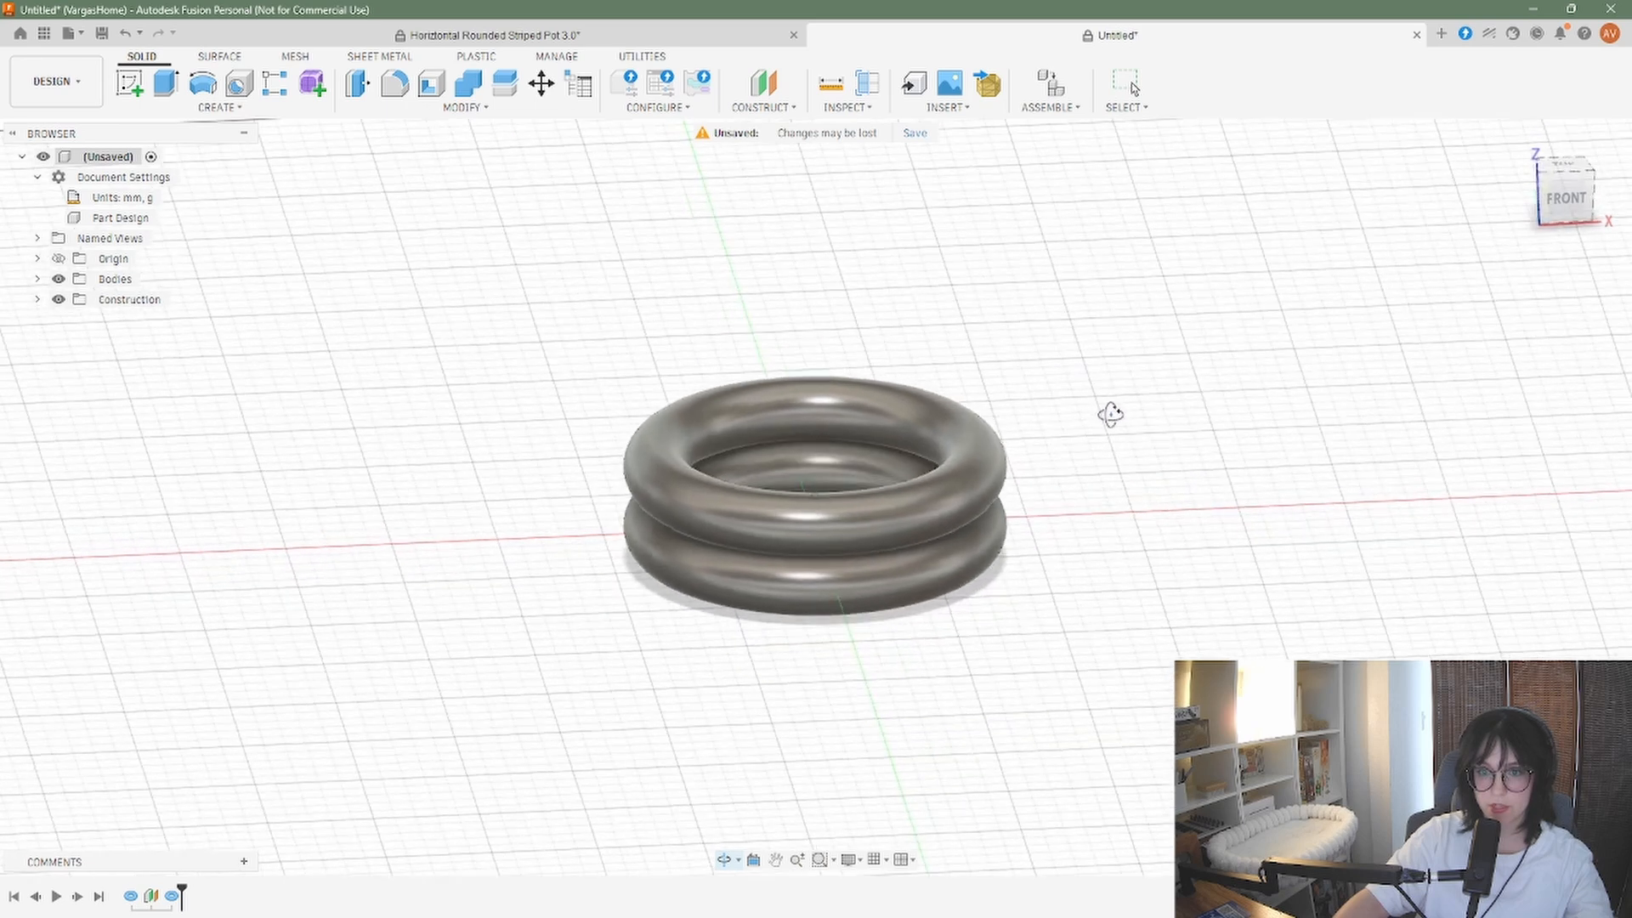
middle_click_drag(1190, 368, 1199, 405)
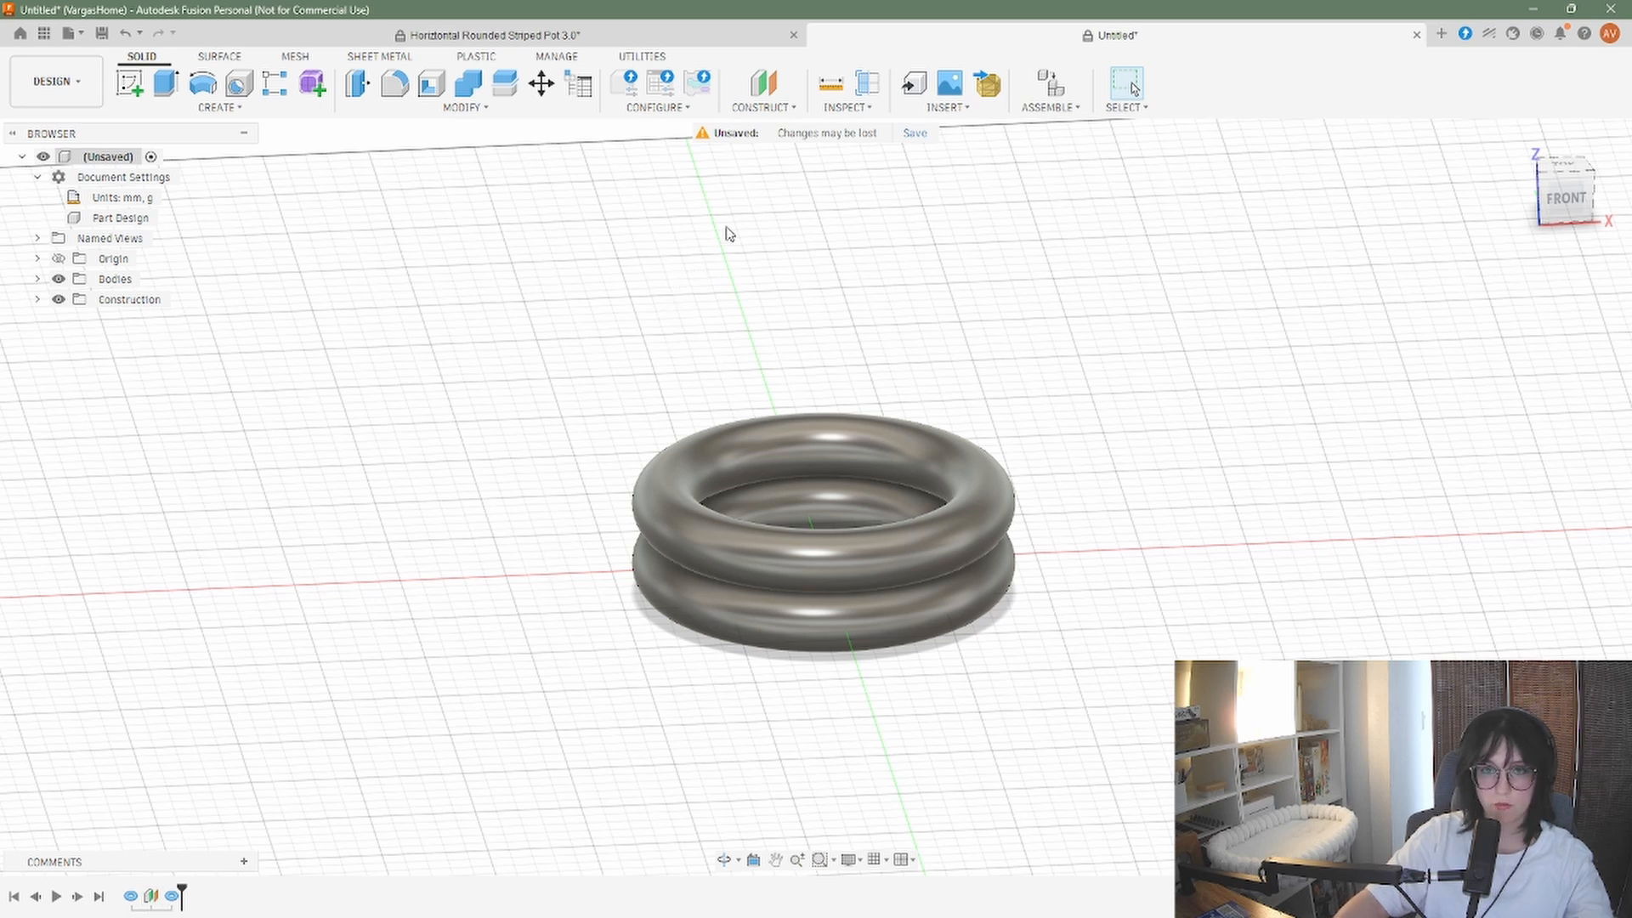
left_click(768, 109)
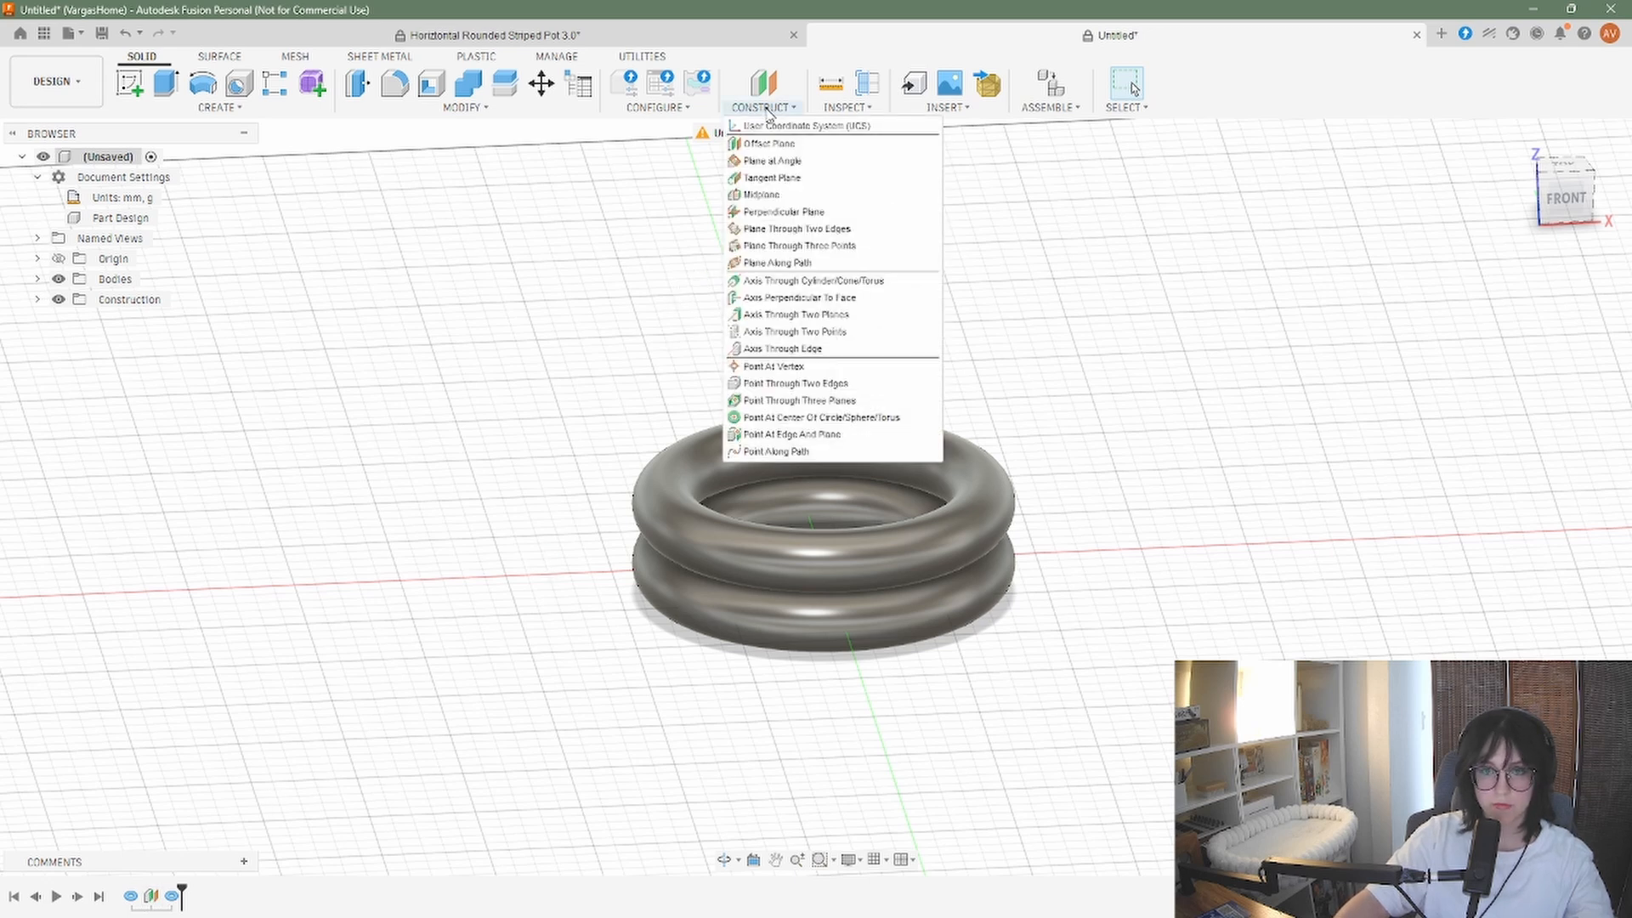
left_click(780, 146)
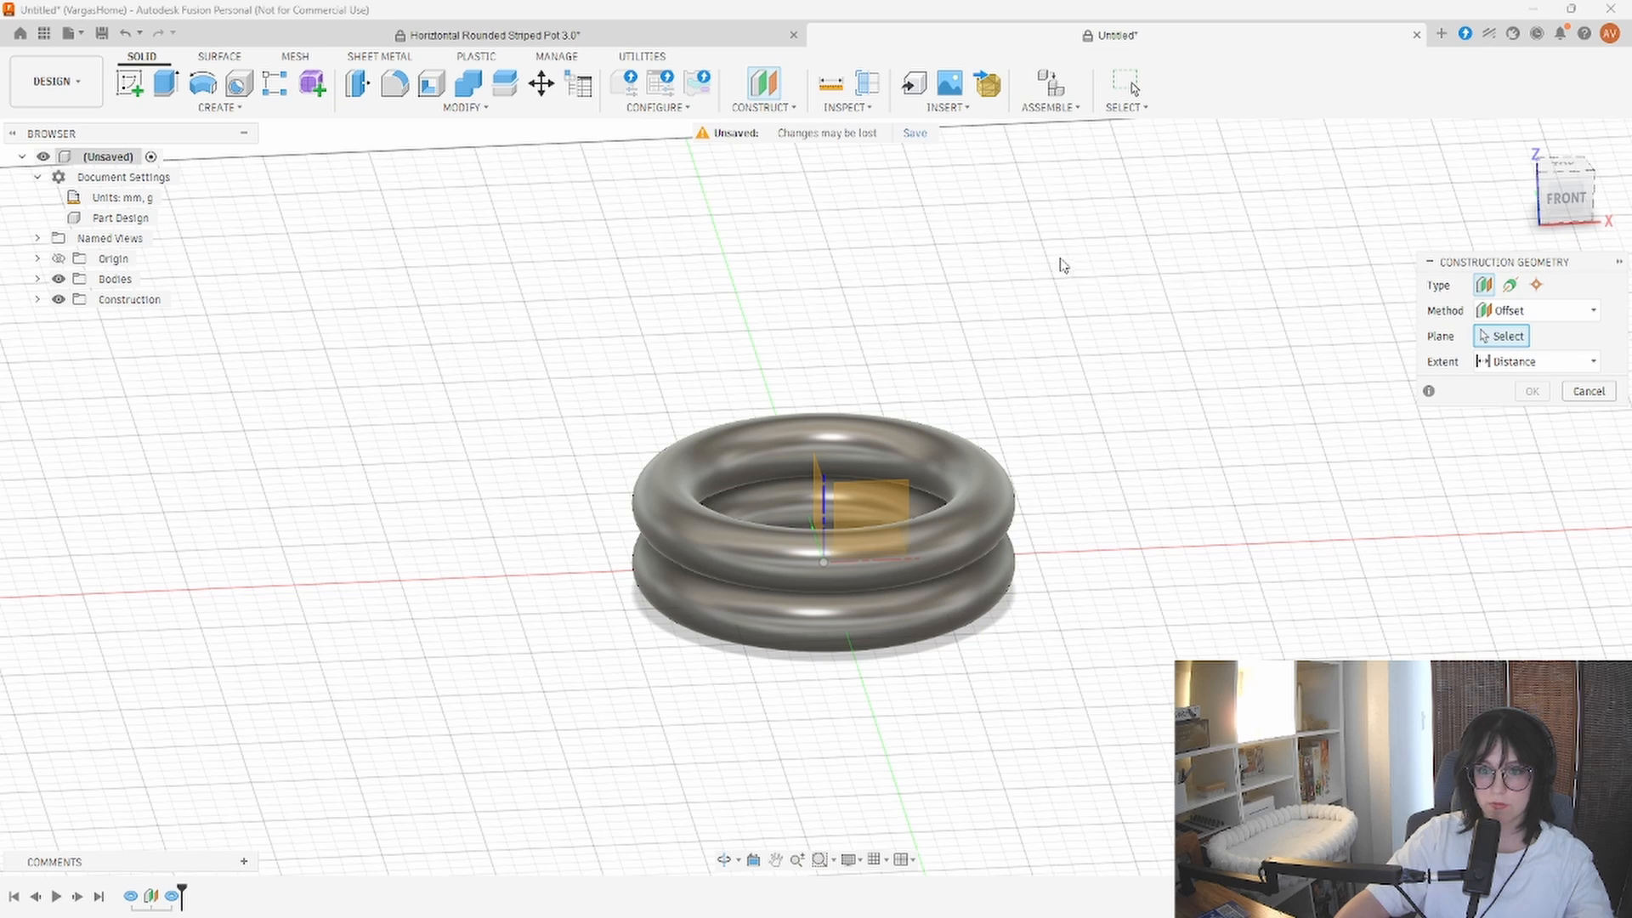
middle_click_drag(1118, 295, 1035, 323, "shift")
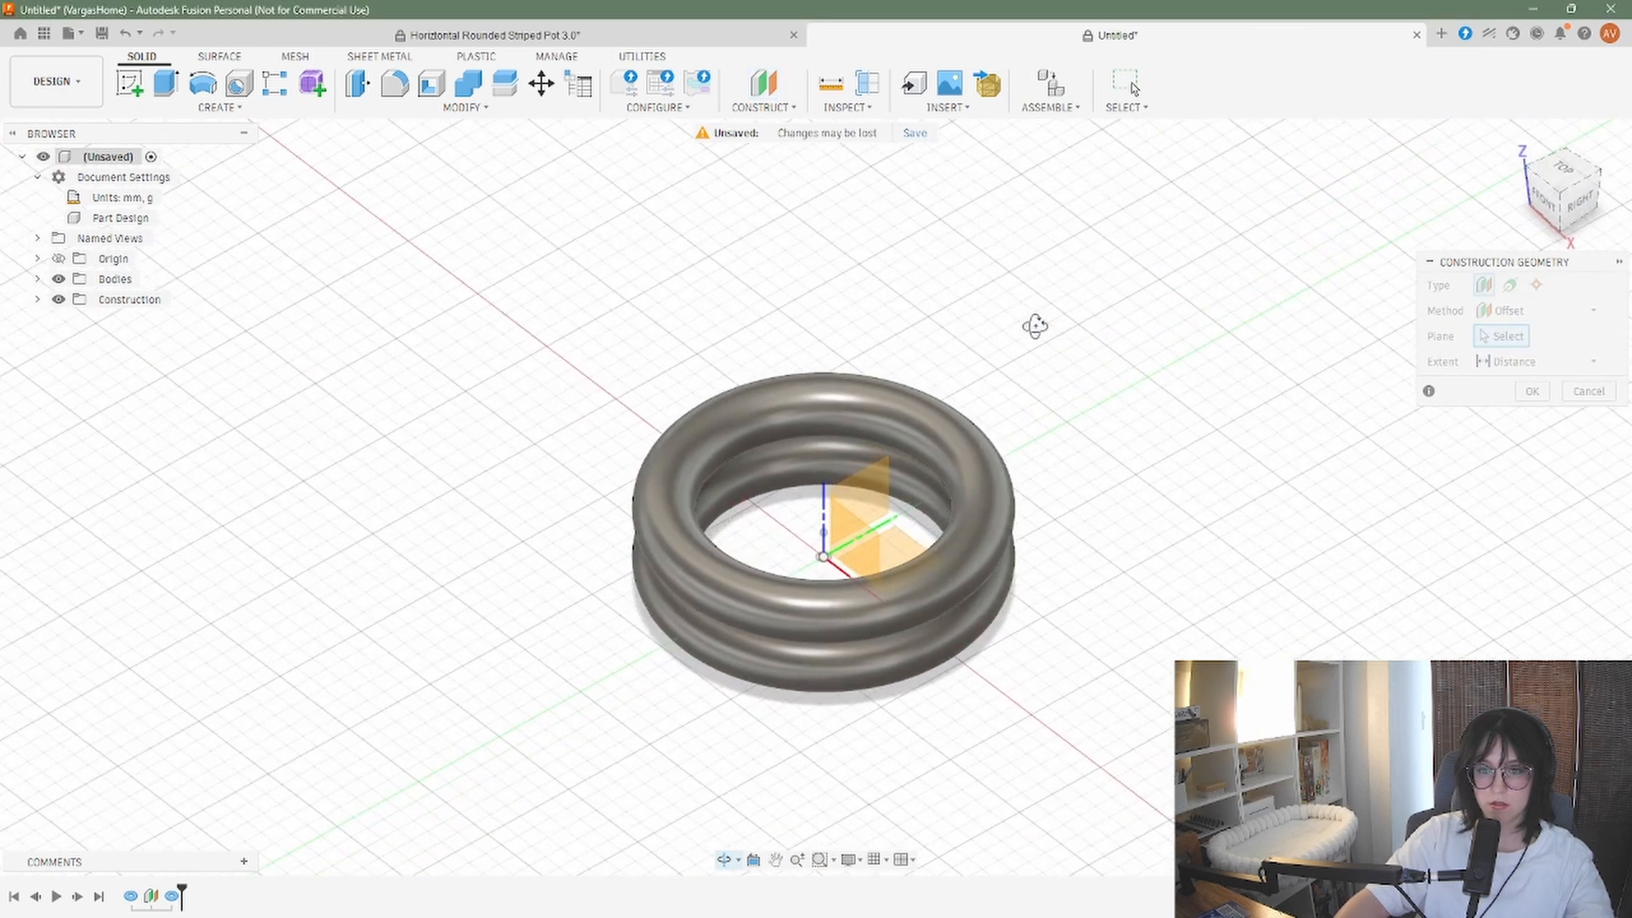
left_click(906, 551)
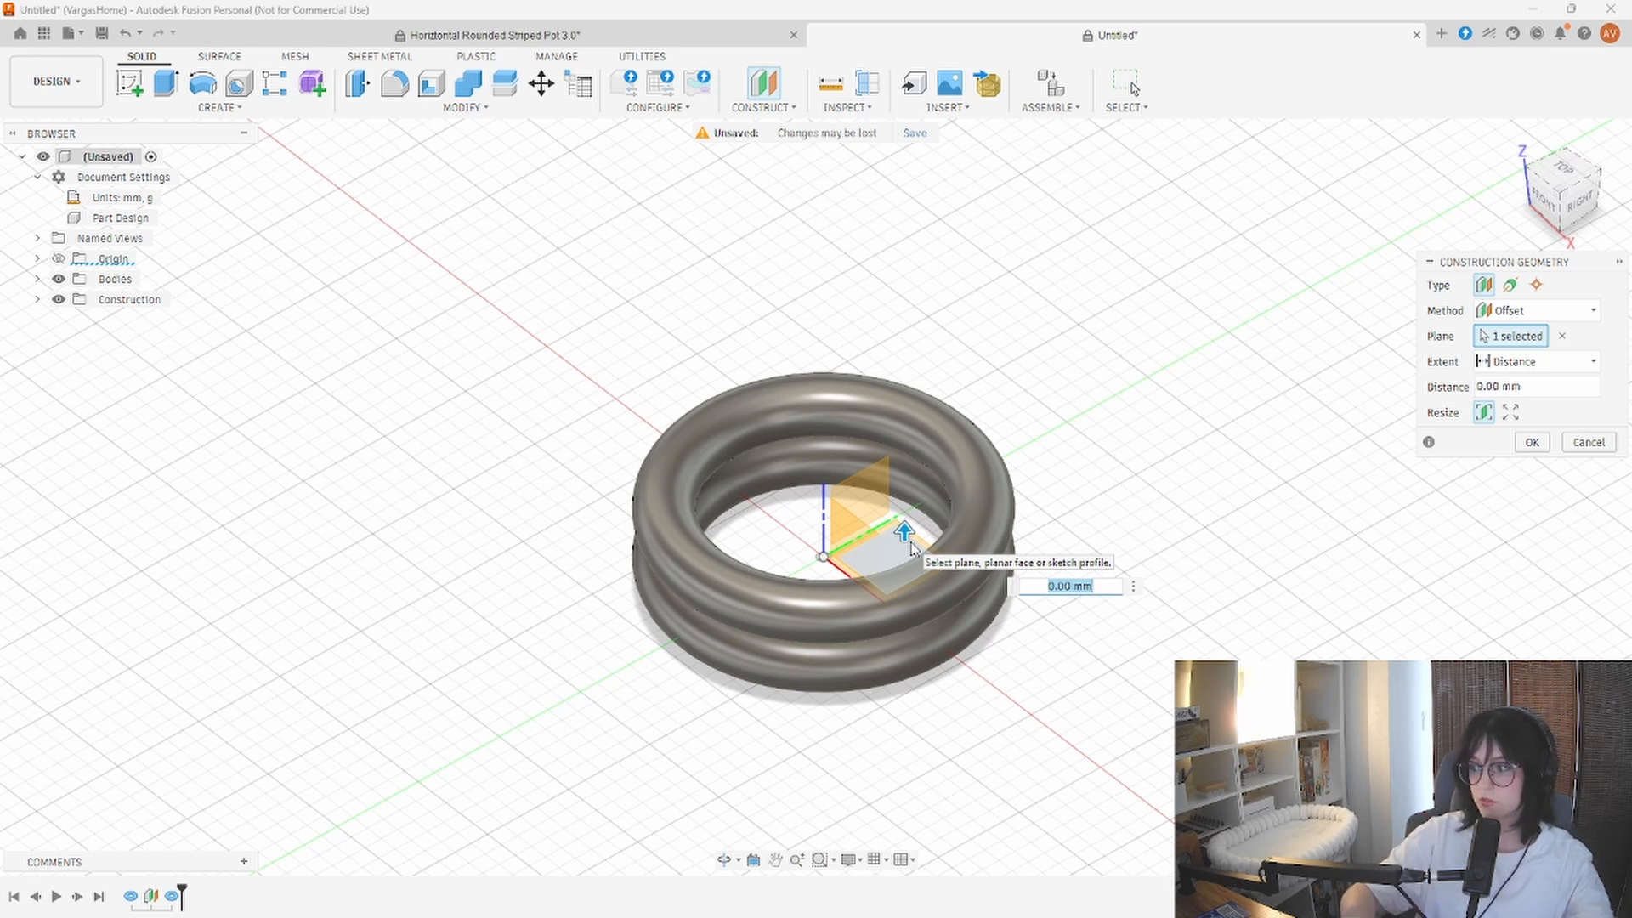
type("30")
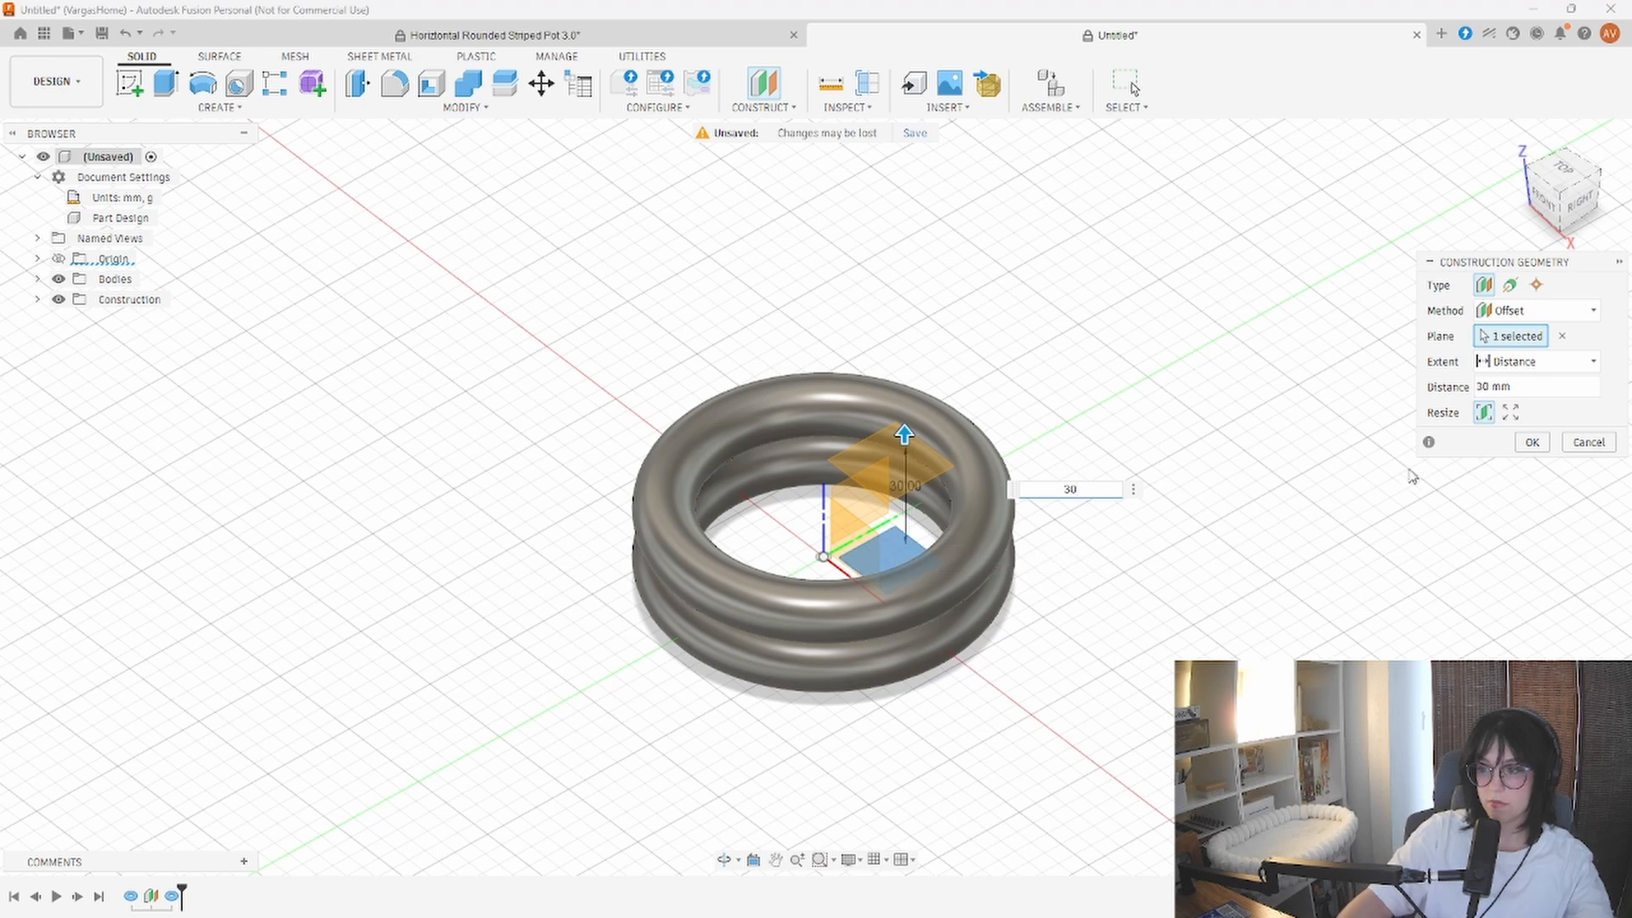
left_click(1531, 442)
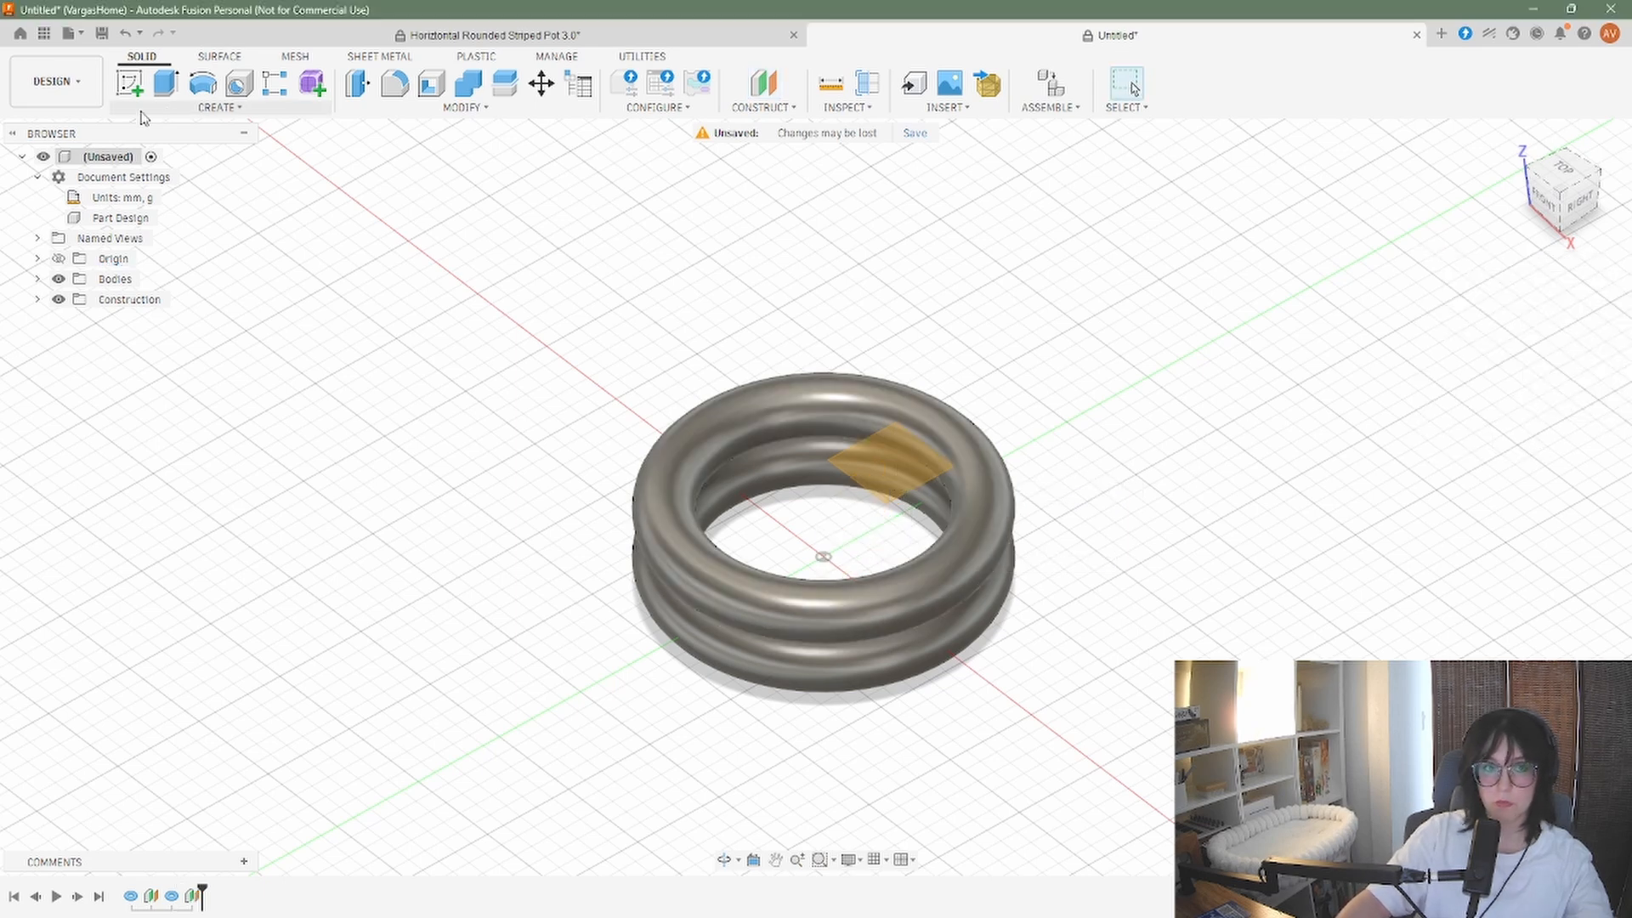
Place a torus on the 30 mm offset plane, centred on the origin, with an inner diameter of 75 mm
left_click(188, 111)
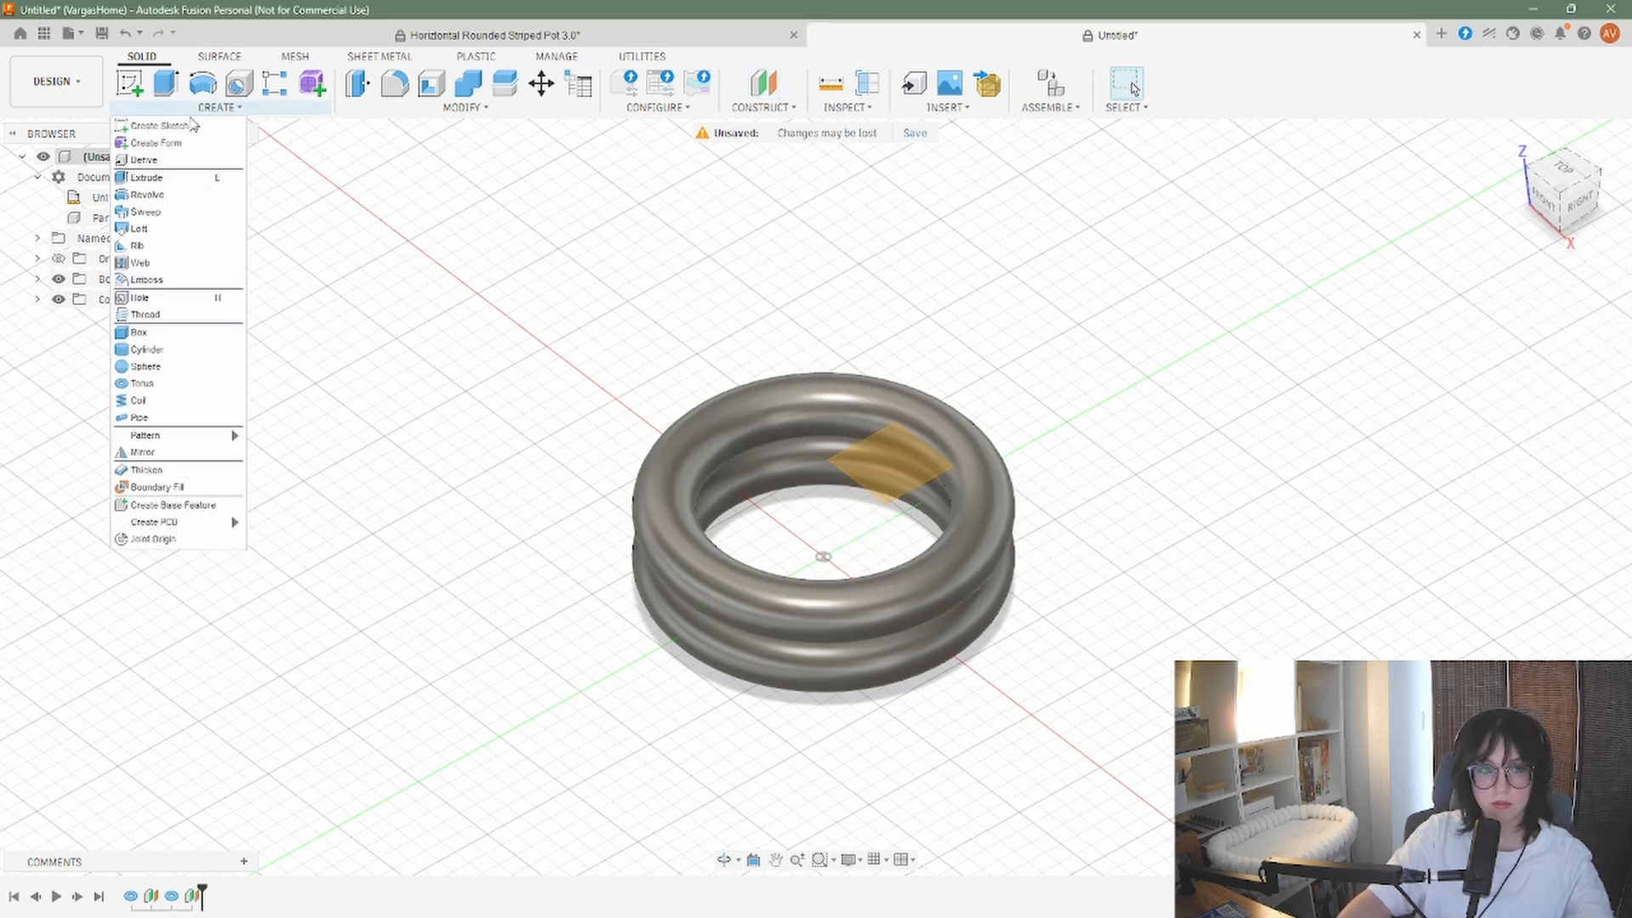
left_click(195, 386)
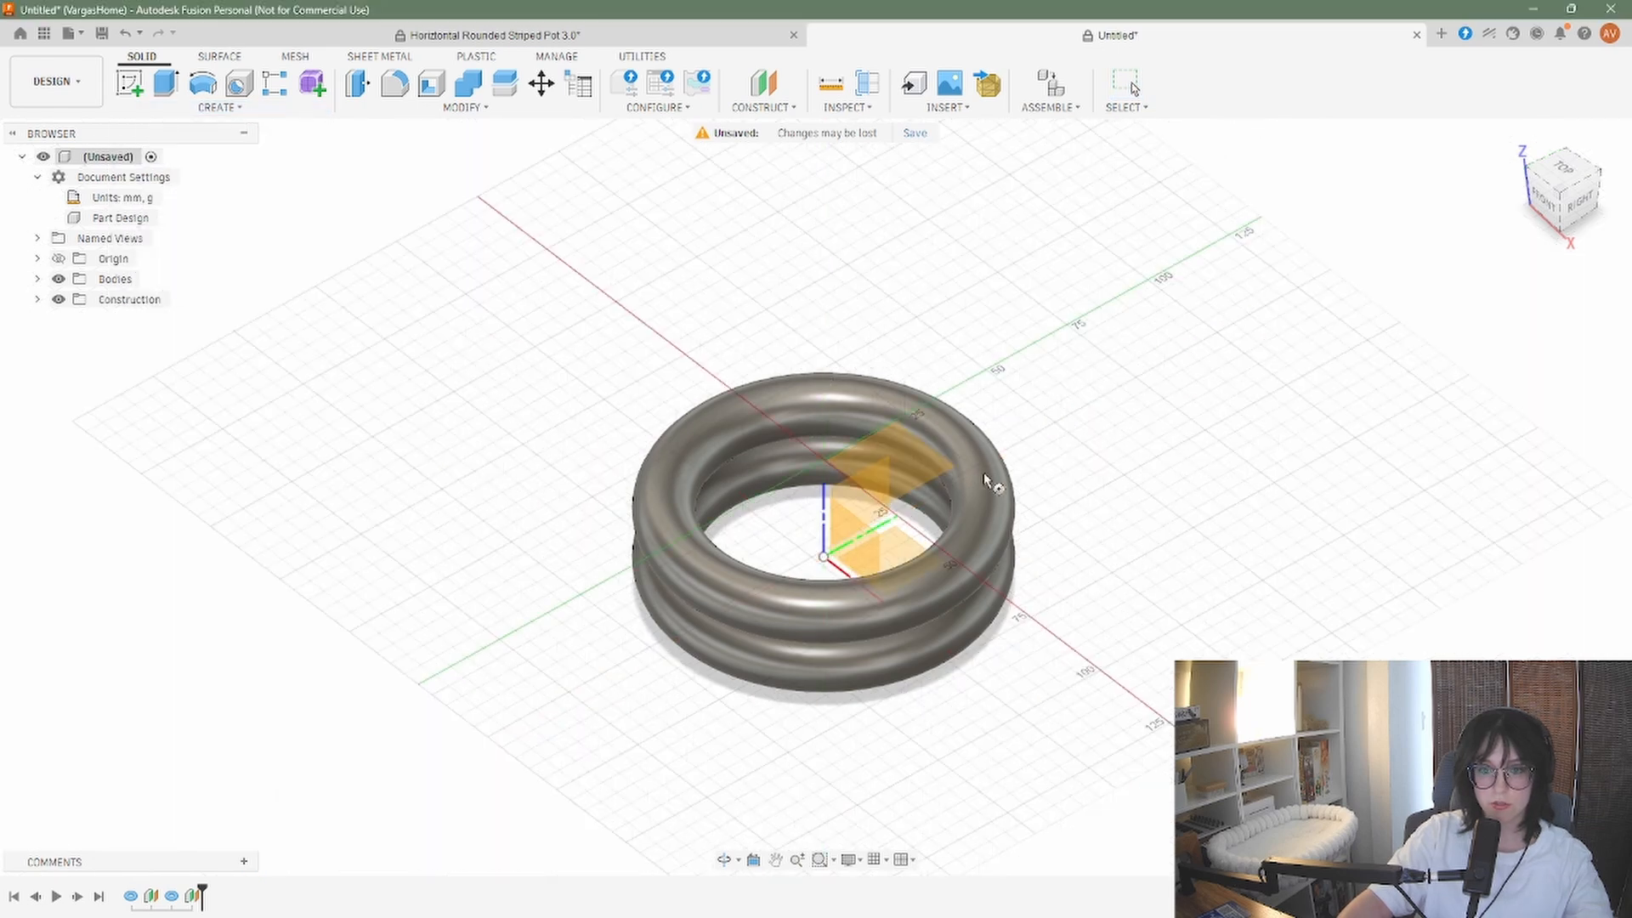
left_click(922, 481)
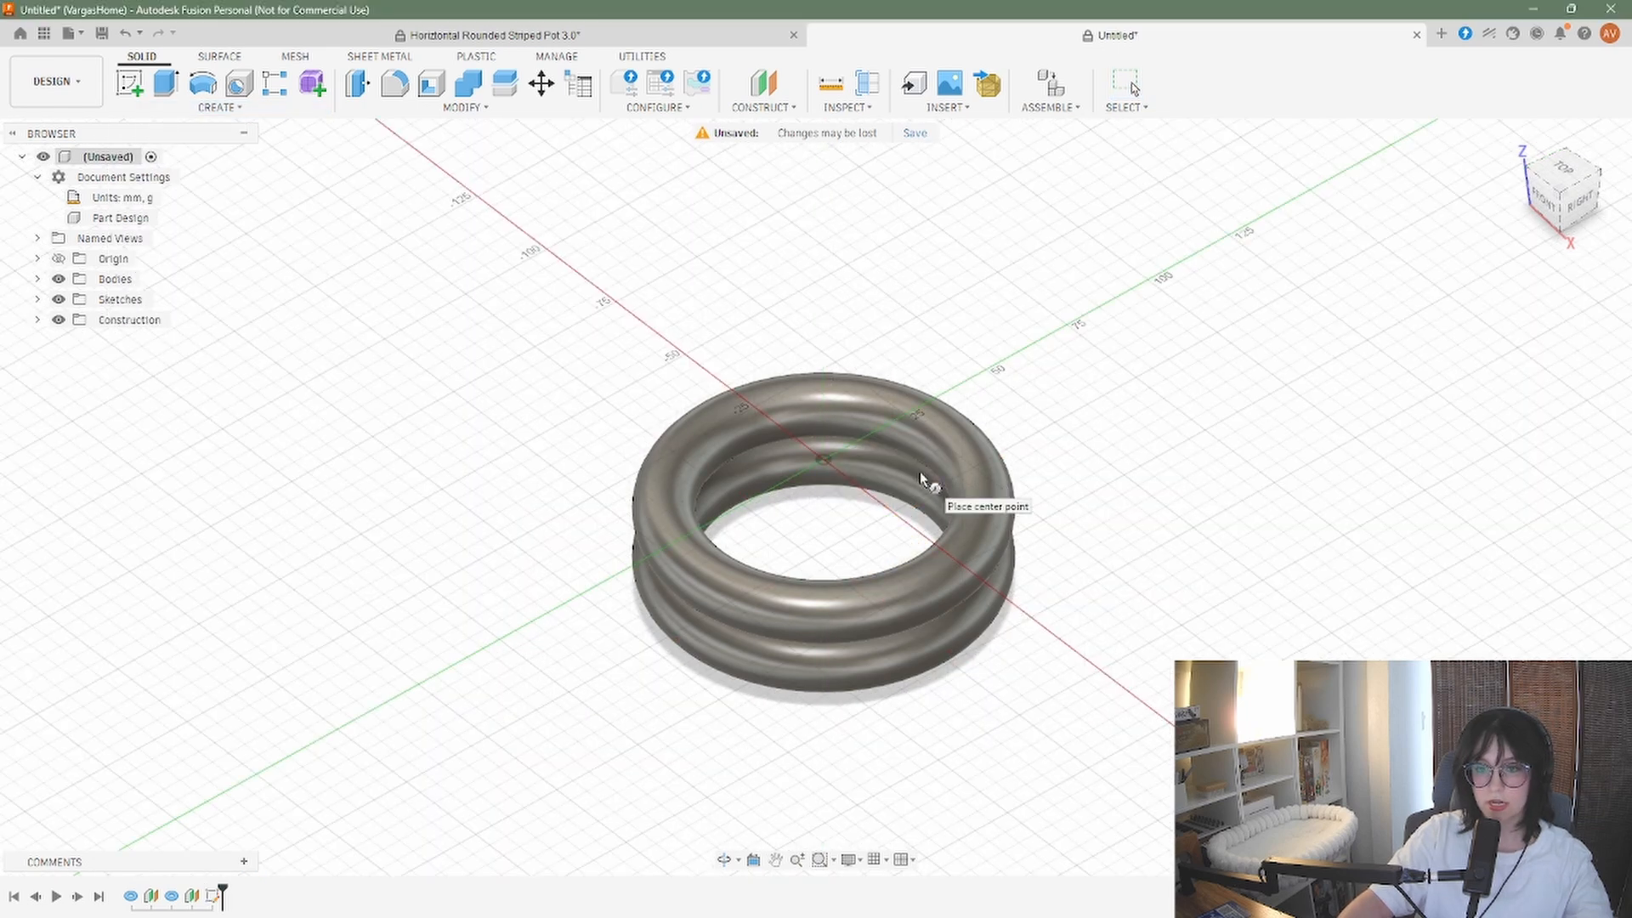
left_click(1566, 170)
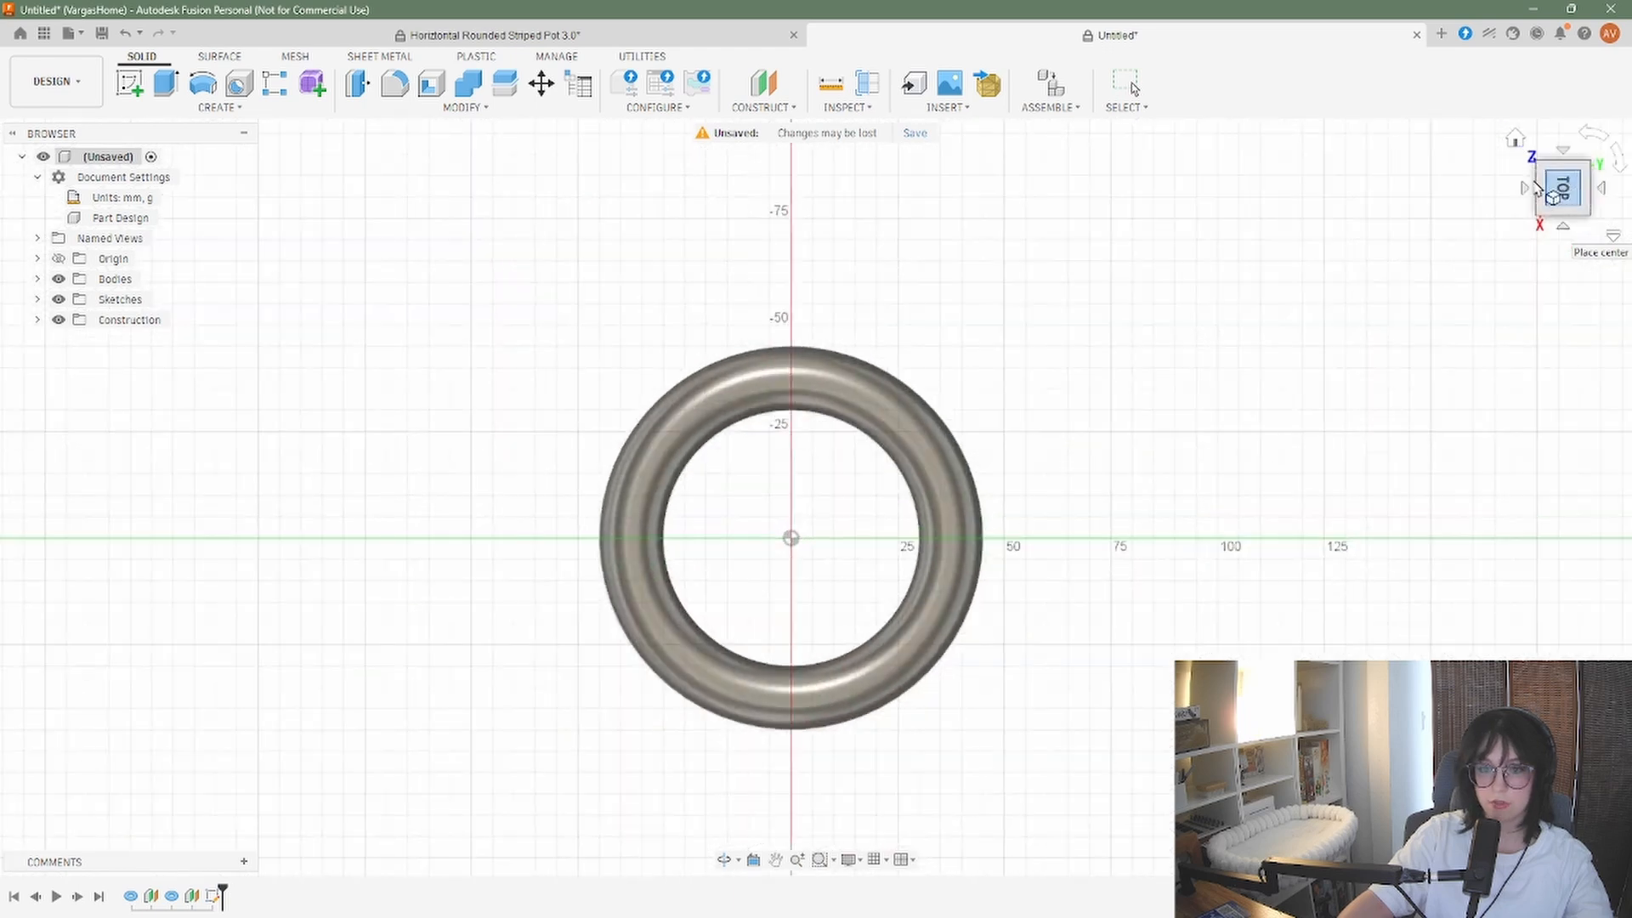
left_click(791, 538)
type("75")
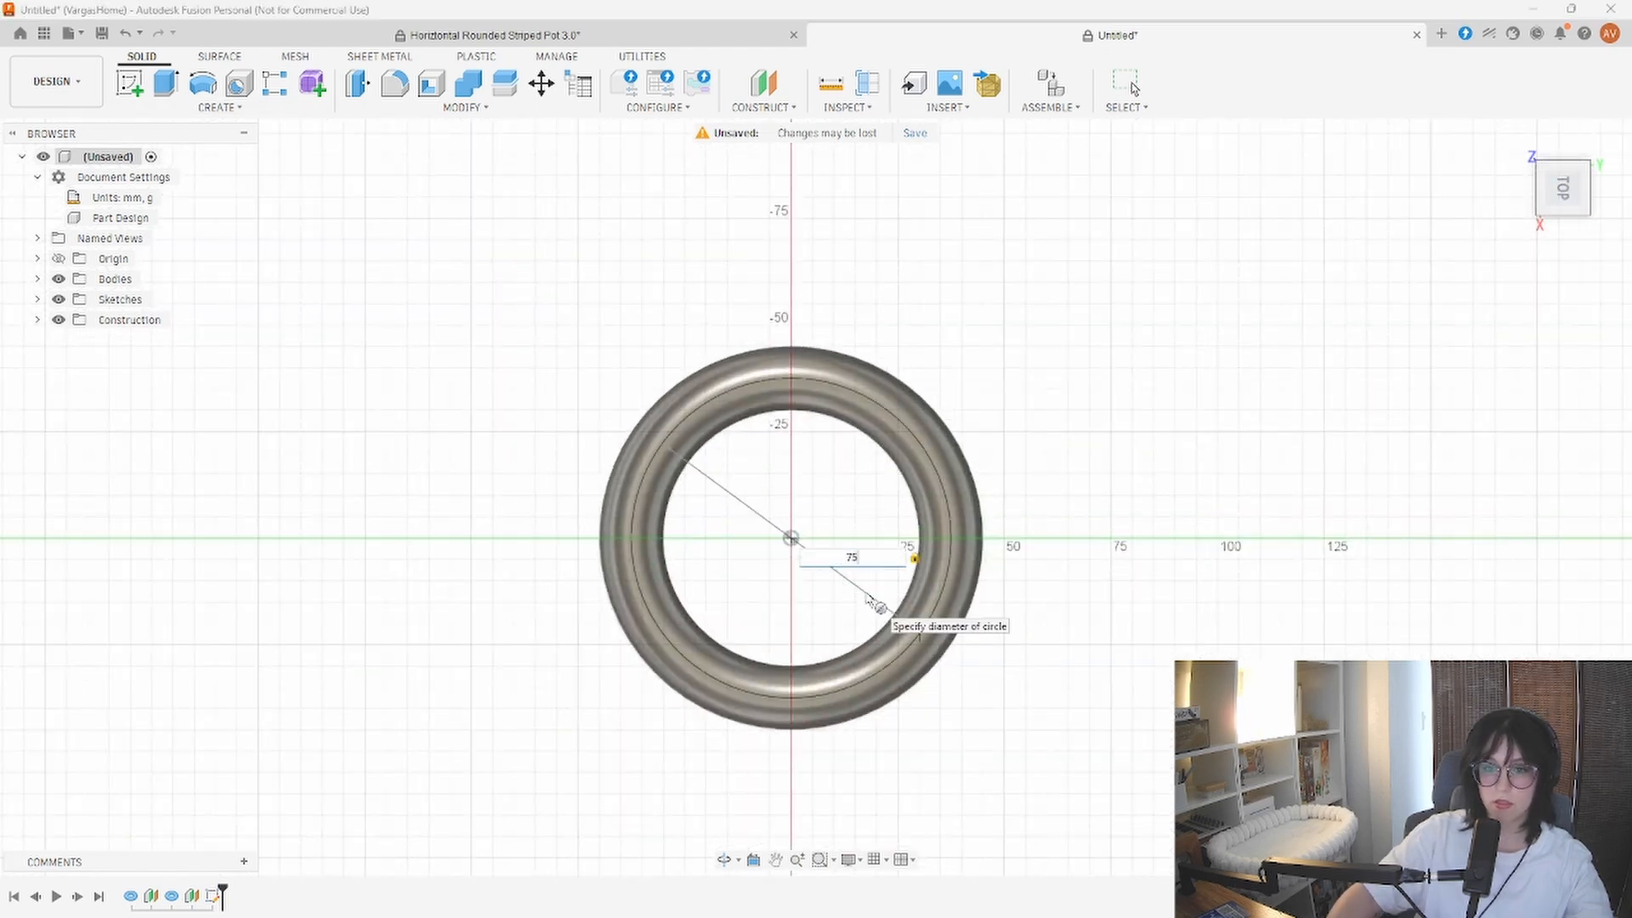
key("Return")
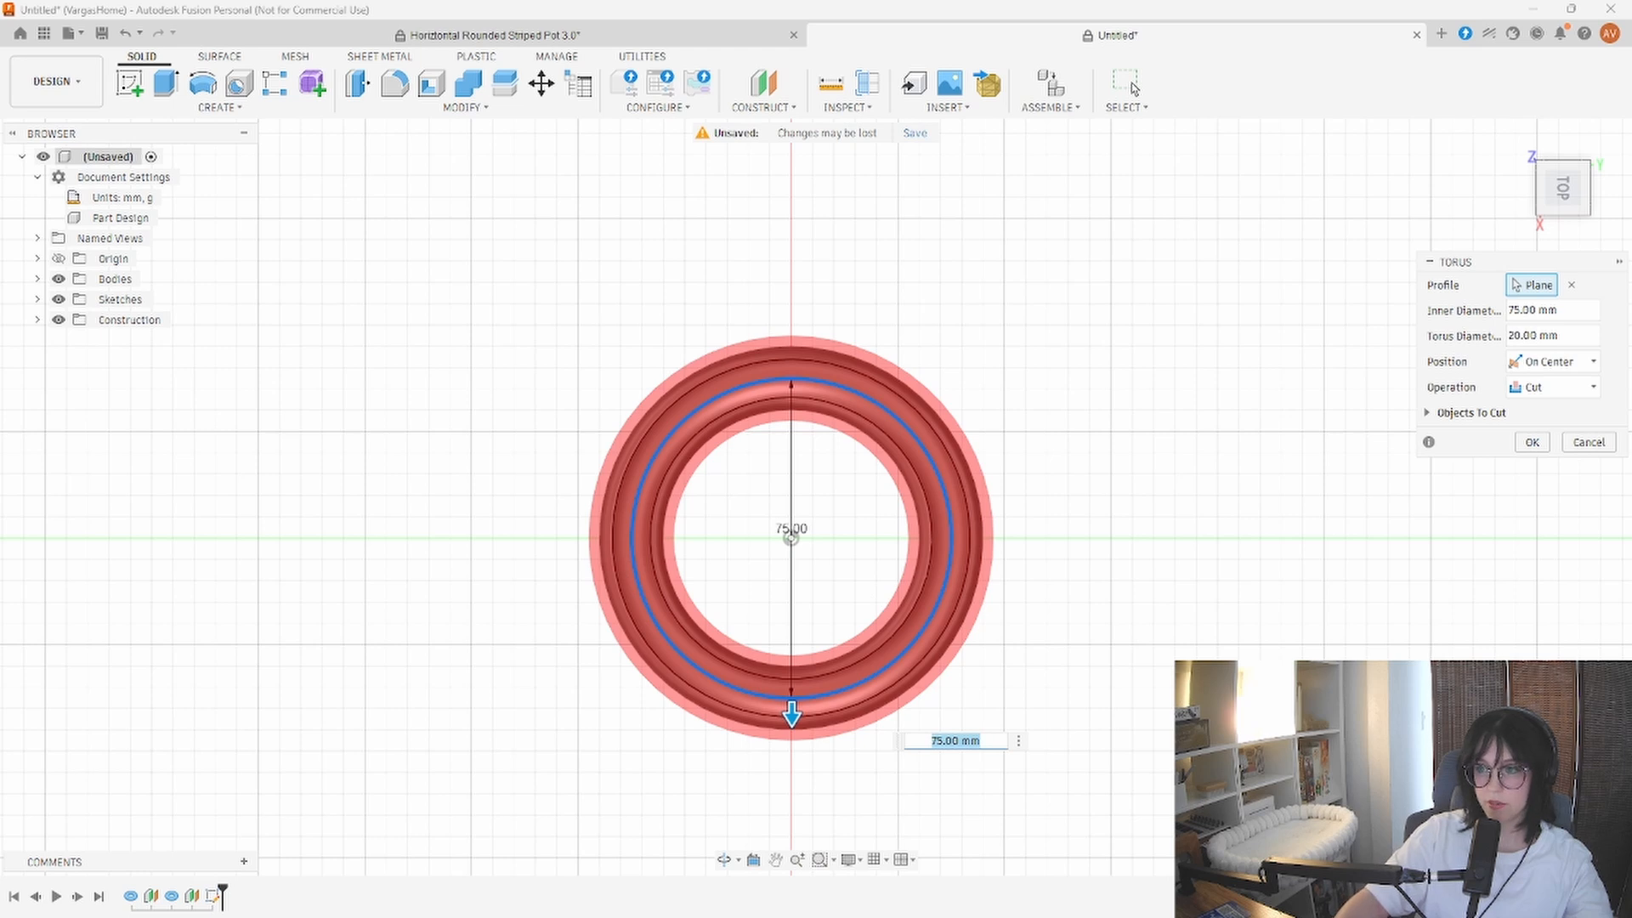
Join the third ring to the existing body with a torus diameter of 15 mm
left_click(1545, 392)
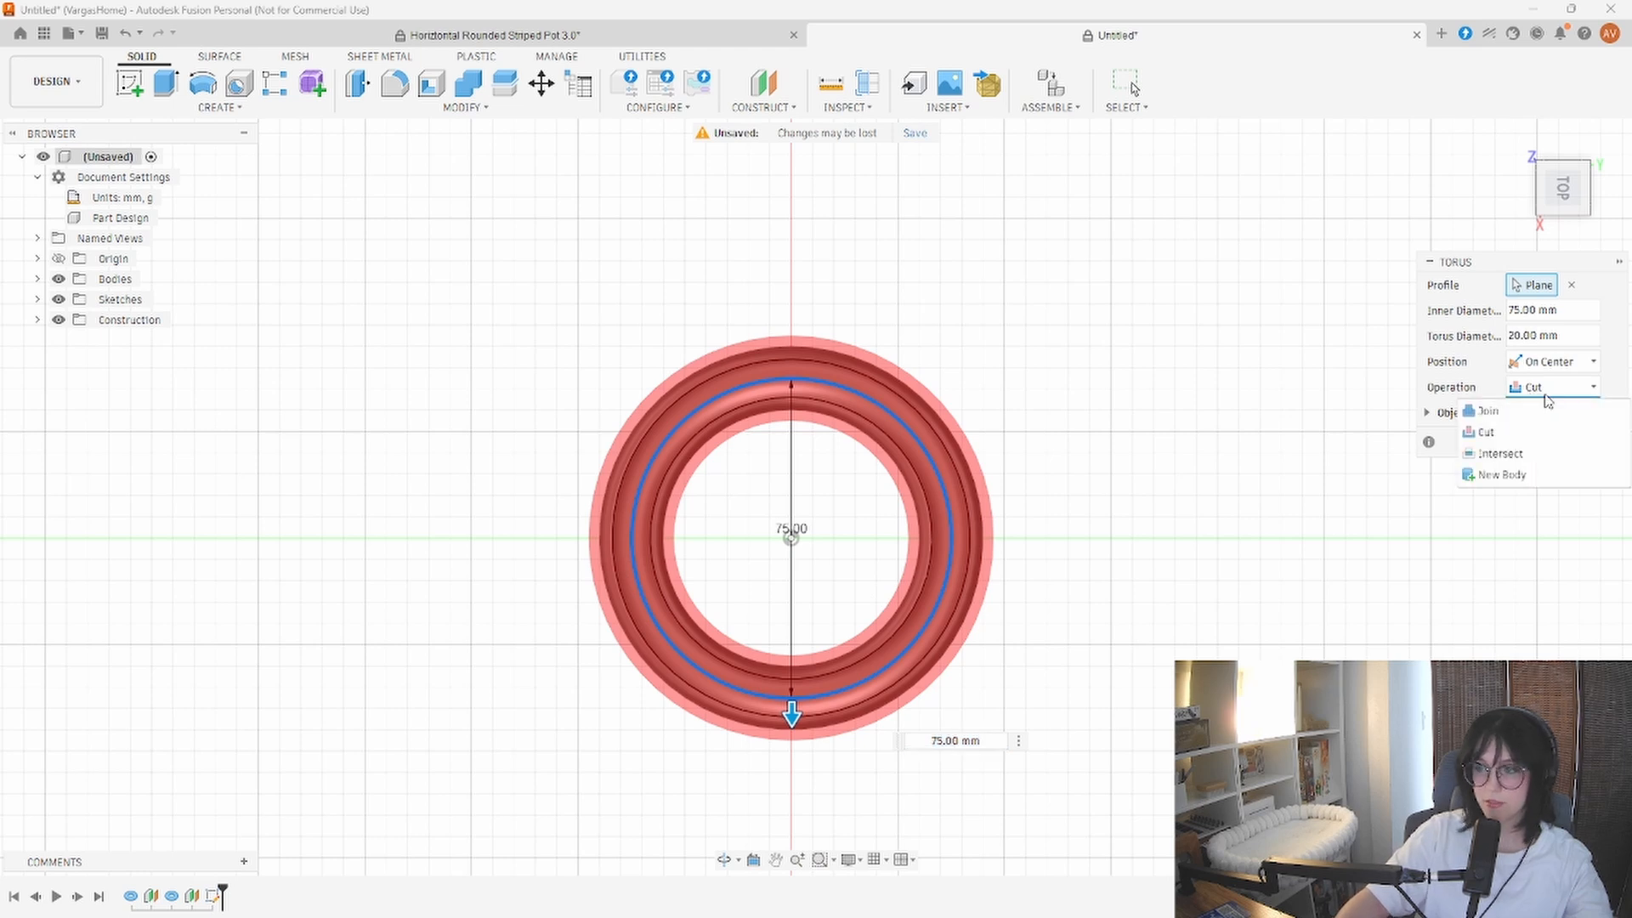
left_click(1522, 414)
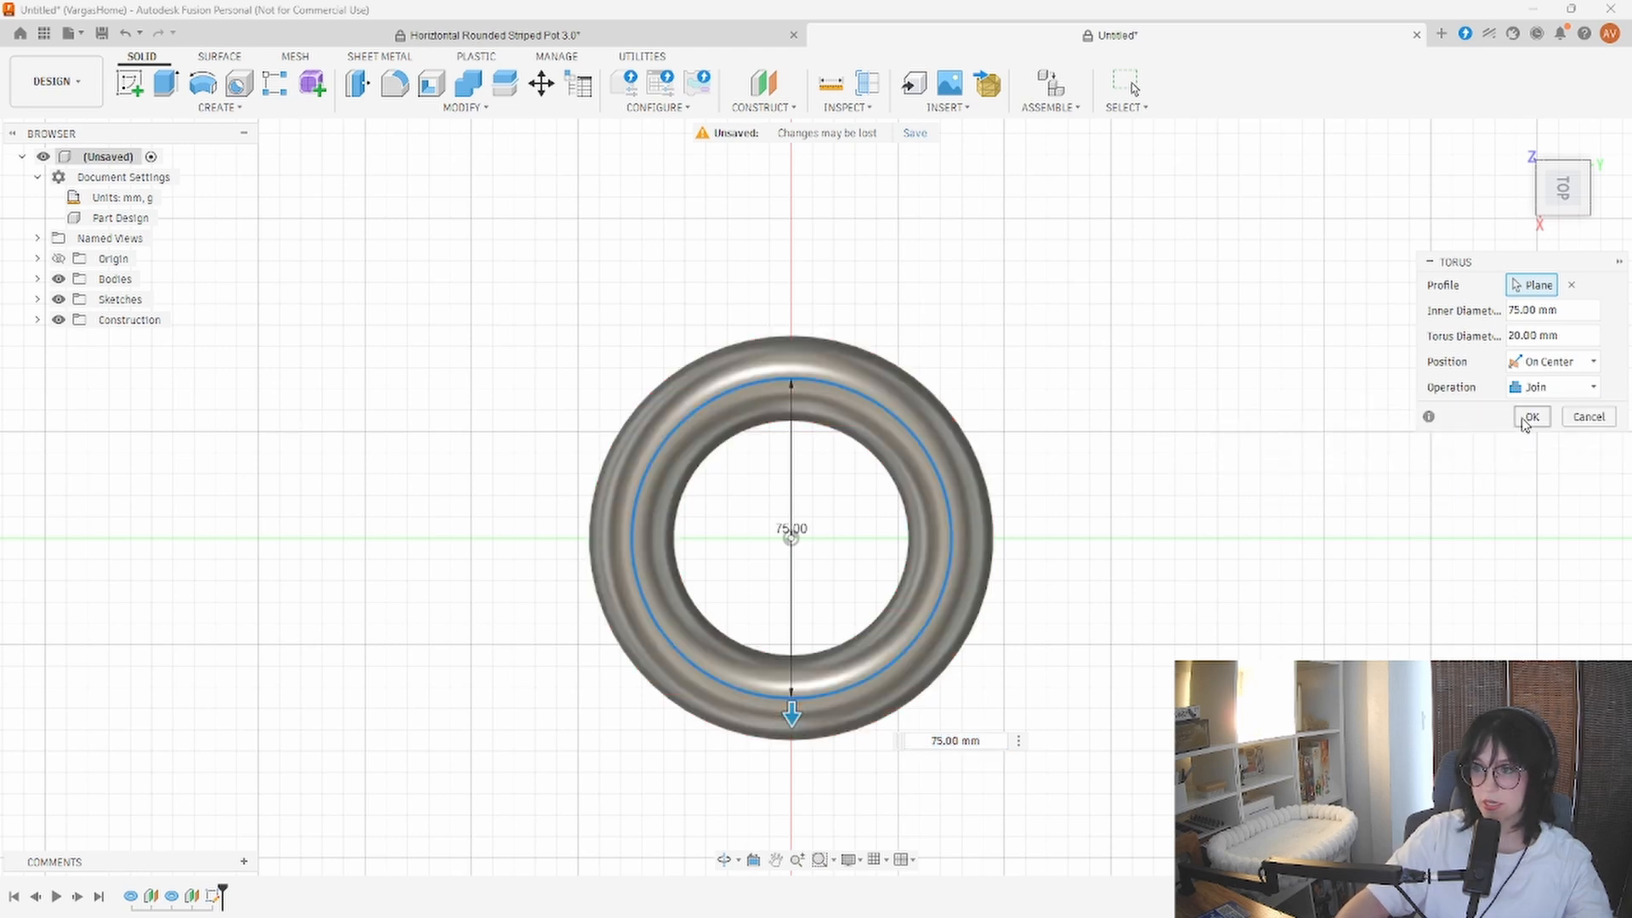
double_click(1518, 335)
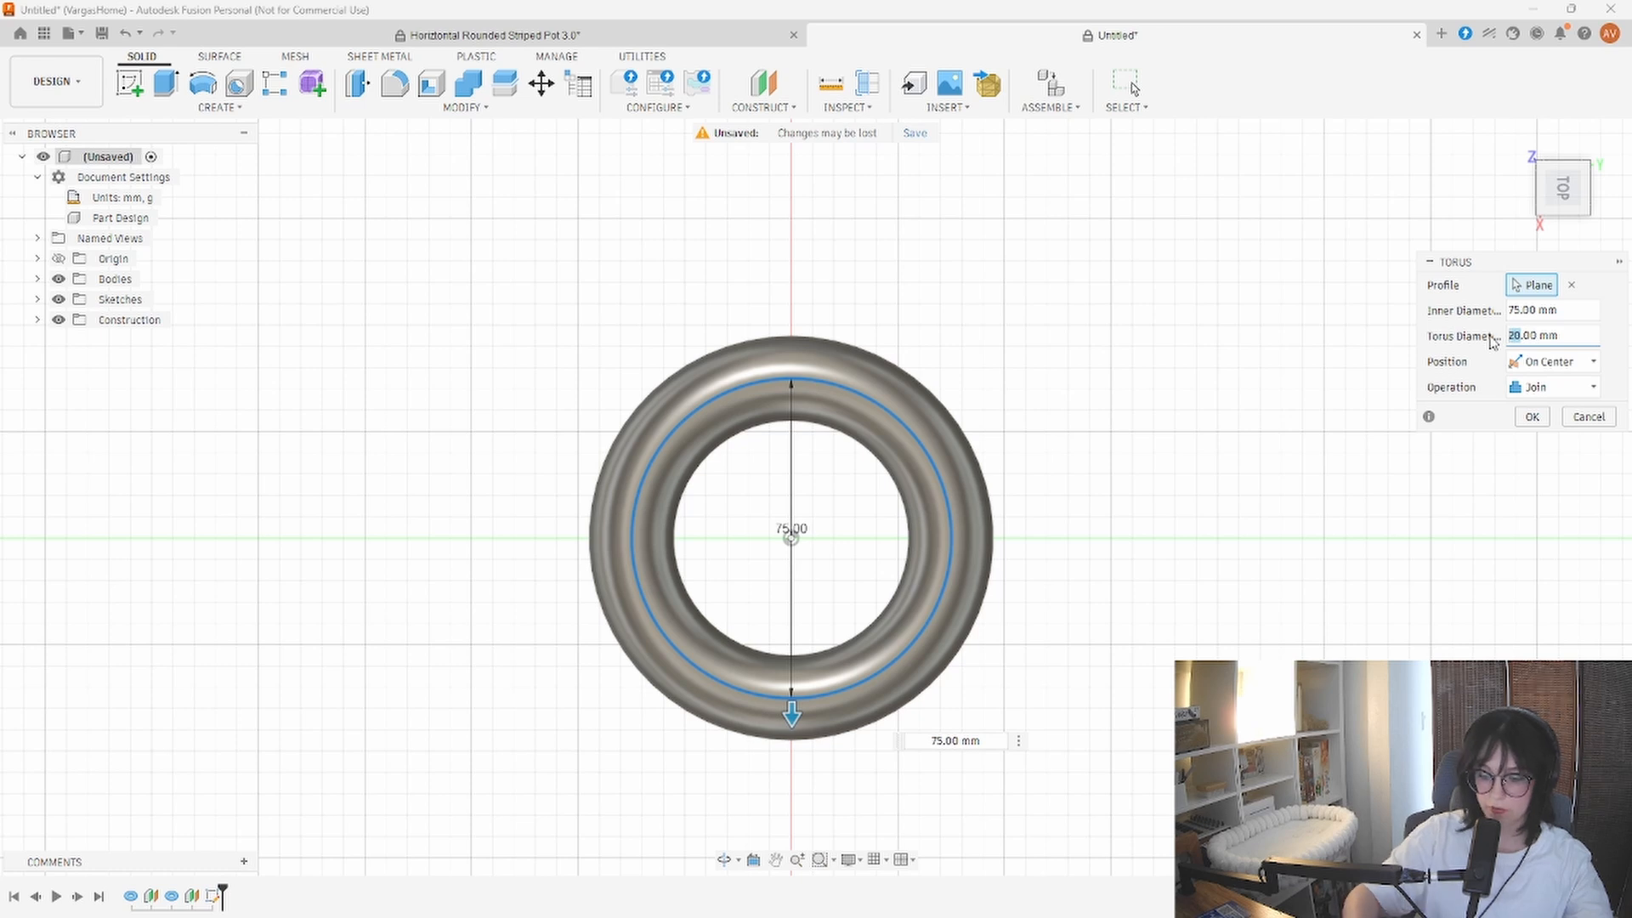
type("15")
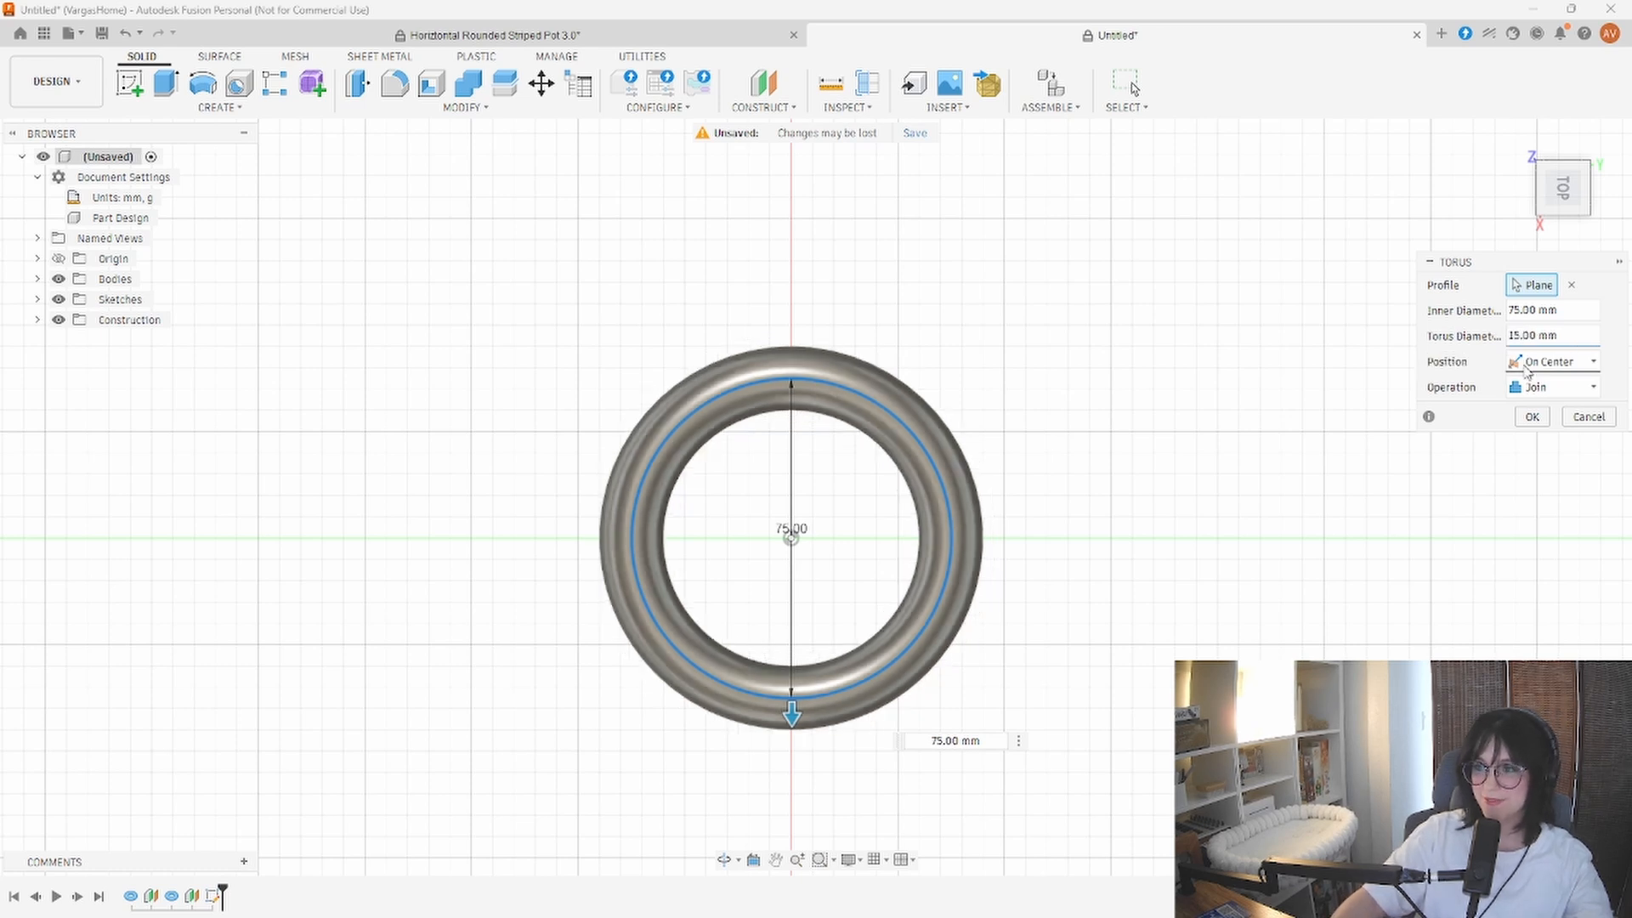
left_click(1533, 418)
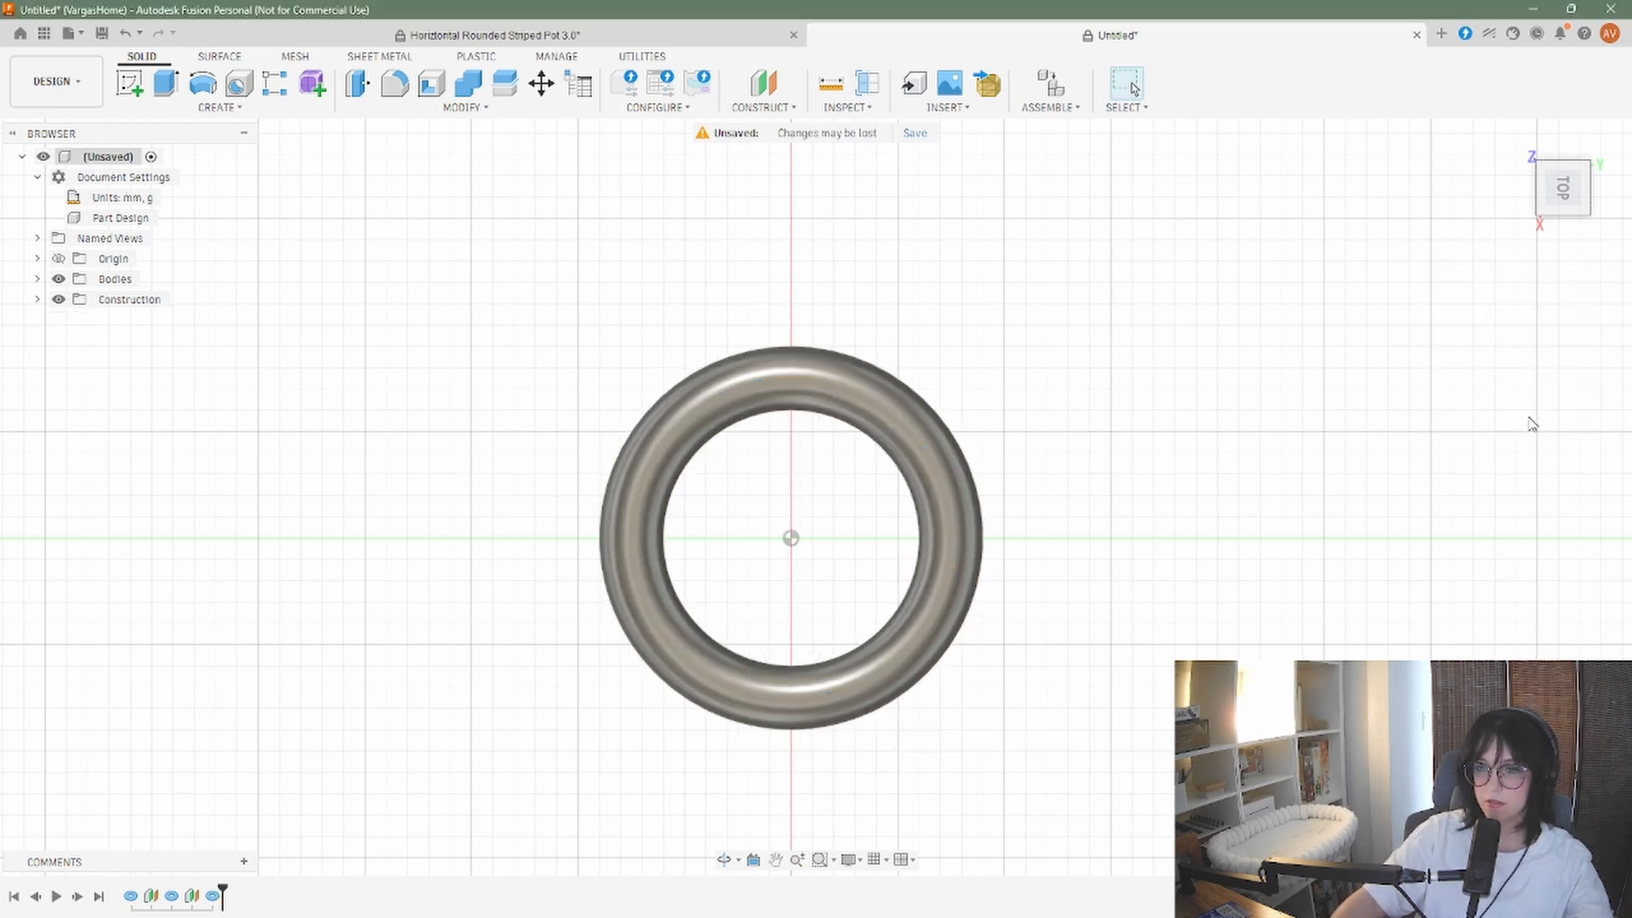
Check the third ring's torus feature settings for diameters, position and operation
middle_click_drag(1126, 569, 1118, 509, "shift")
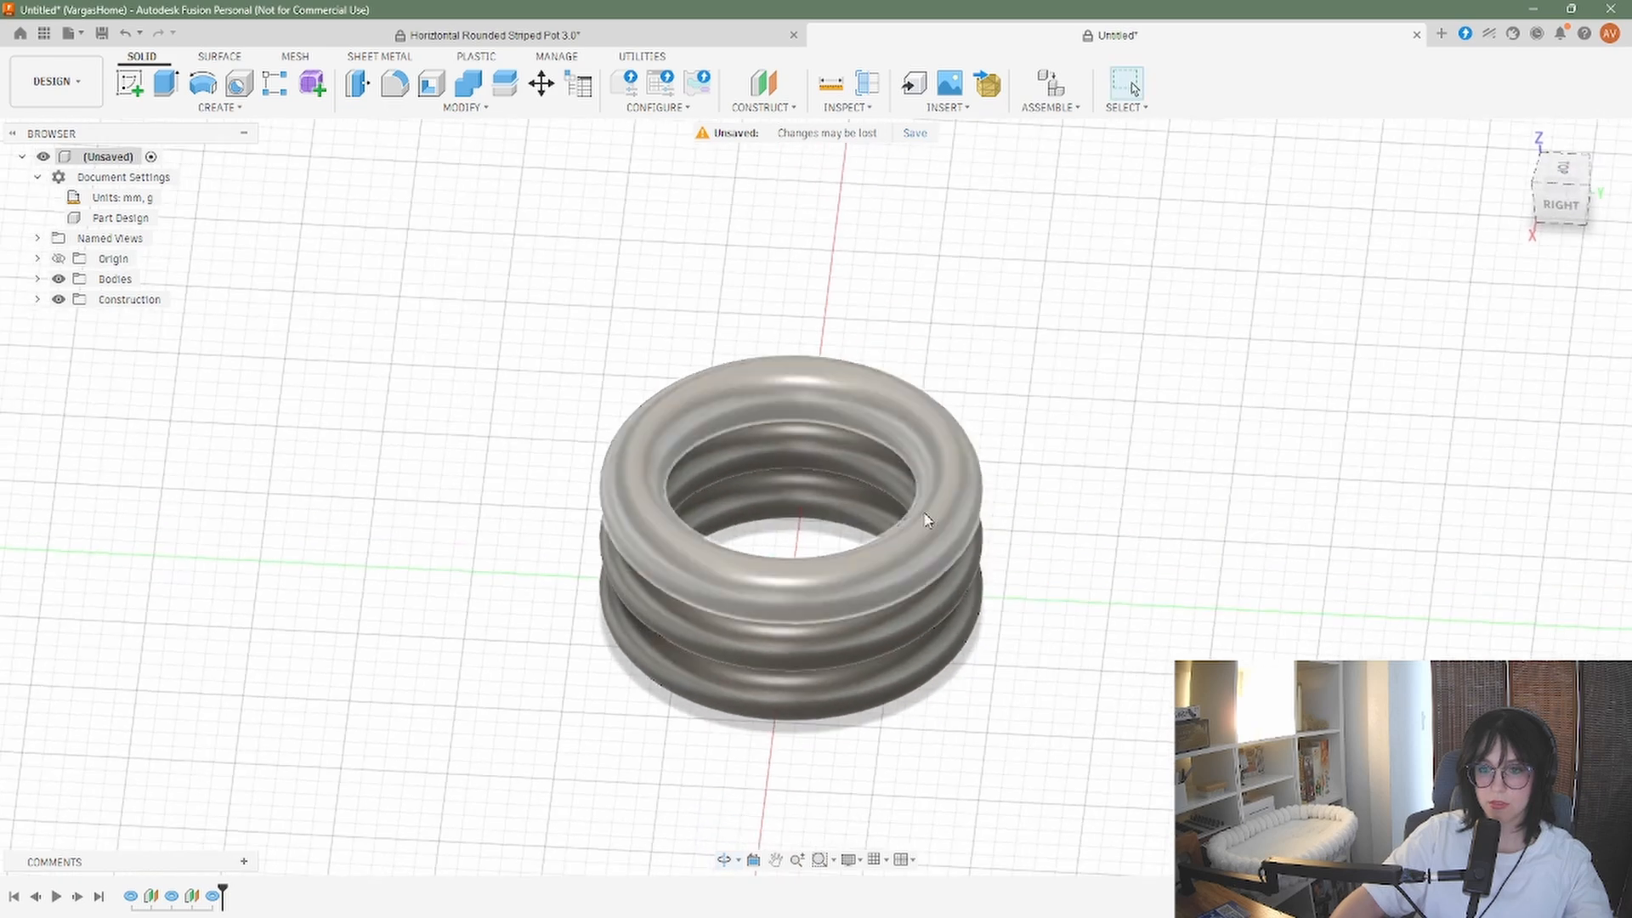
middle_click_drag(890, 563, 993, 503, "shift")
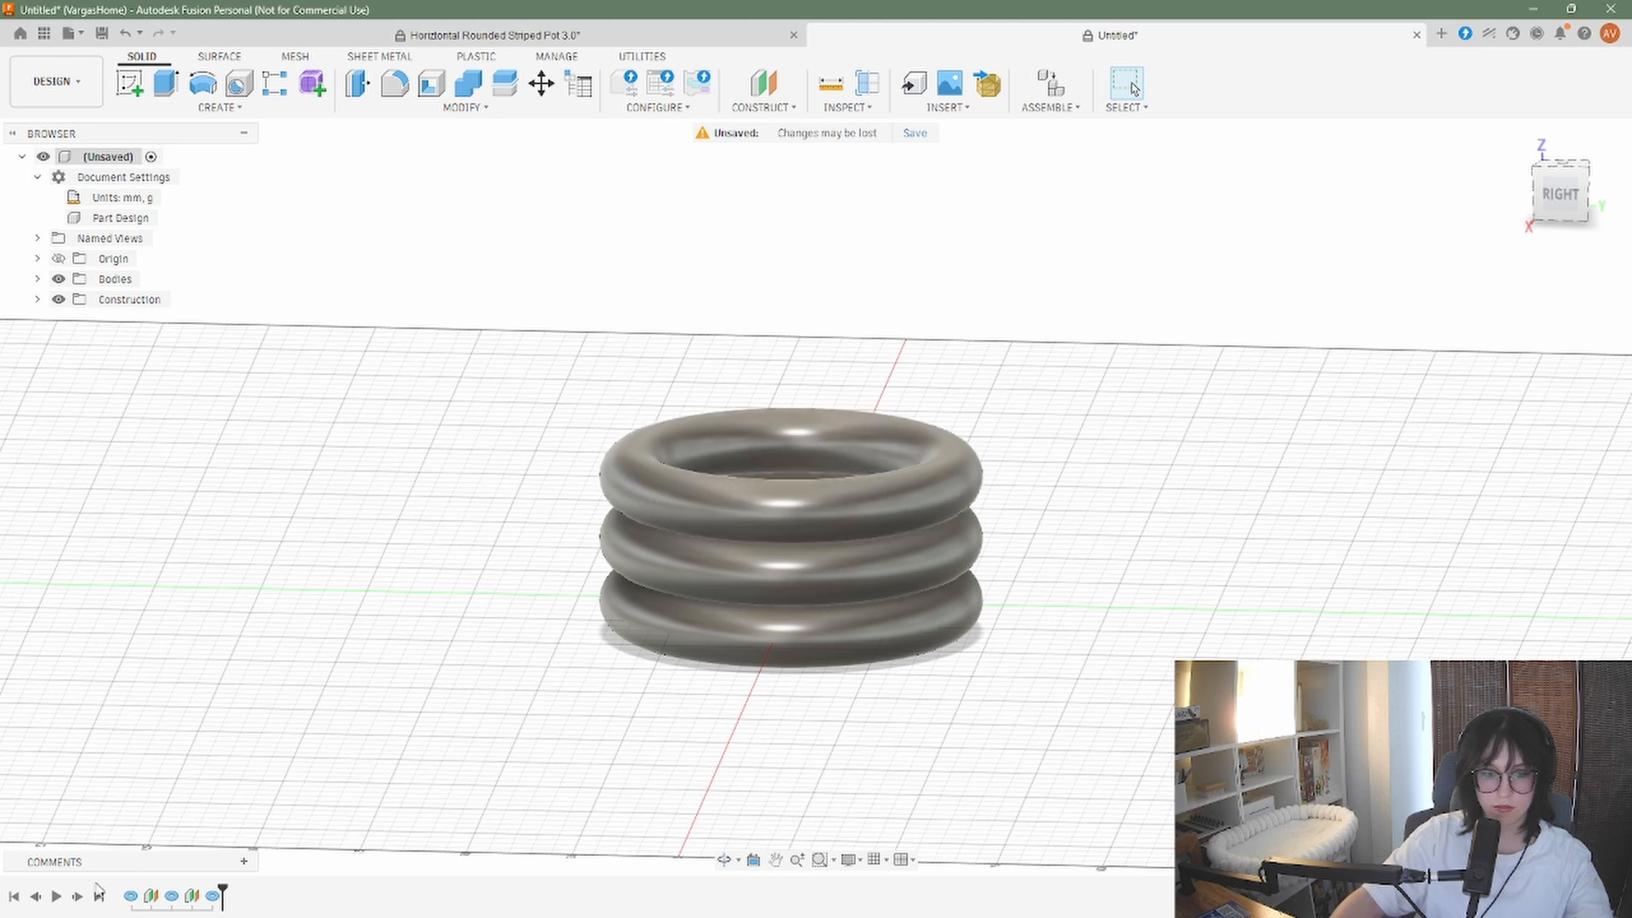
right_click(210, 900)
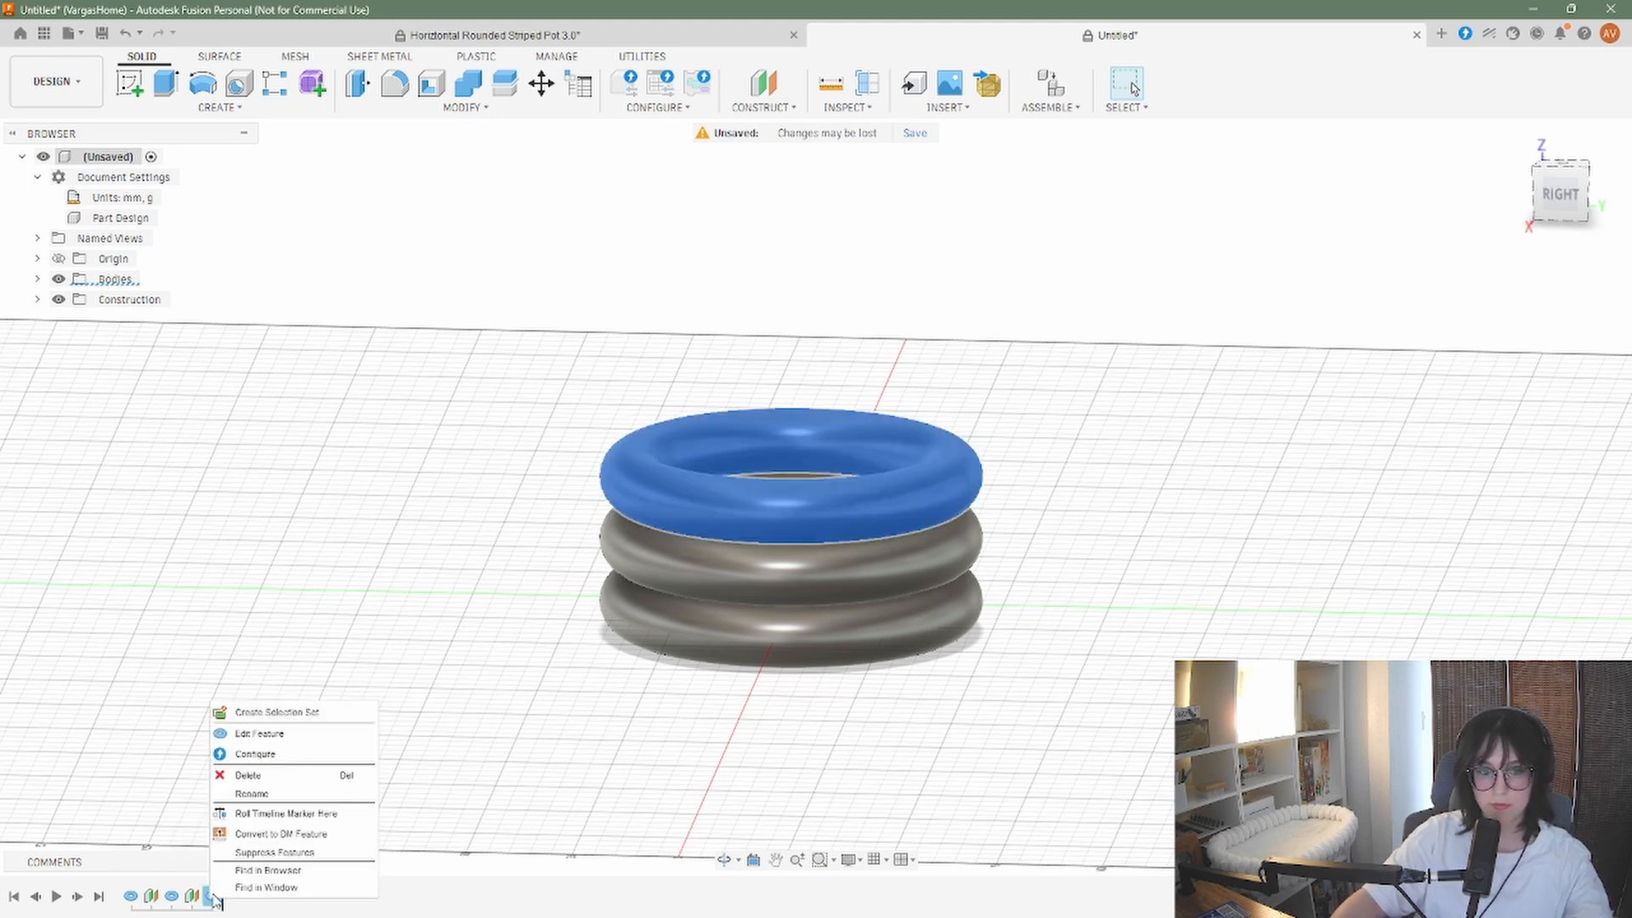
left_click(257, 733)
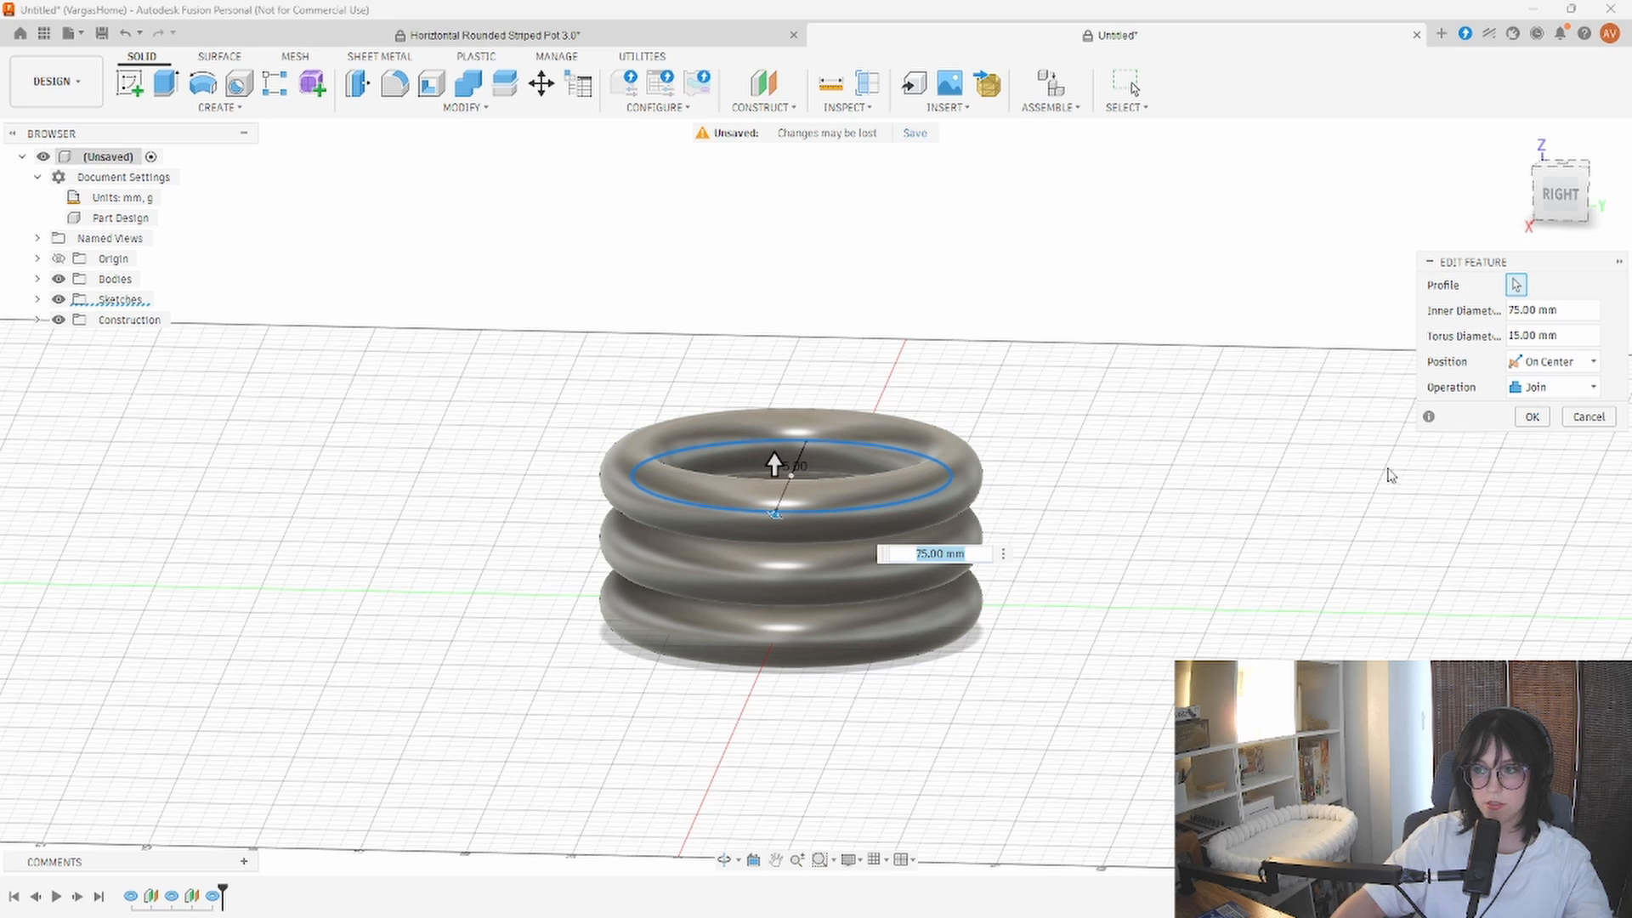
left_click(1532, 418)
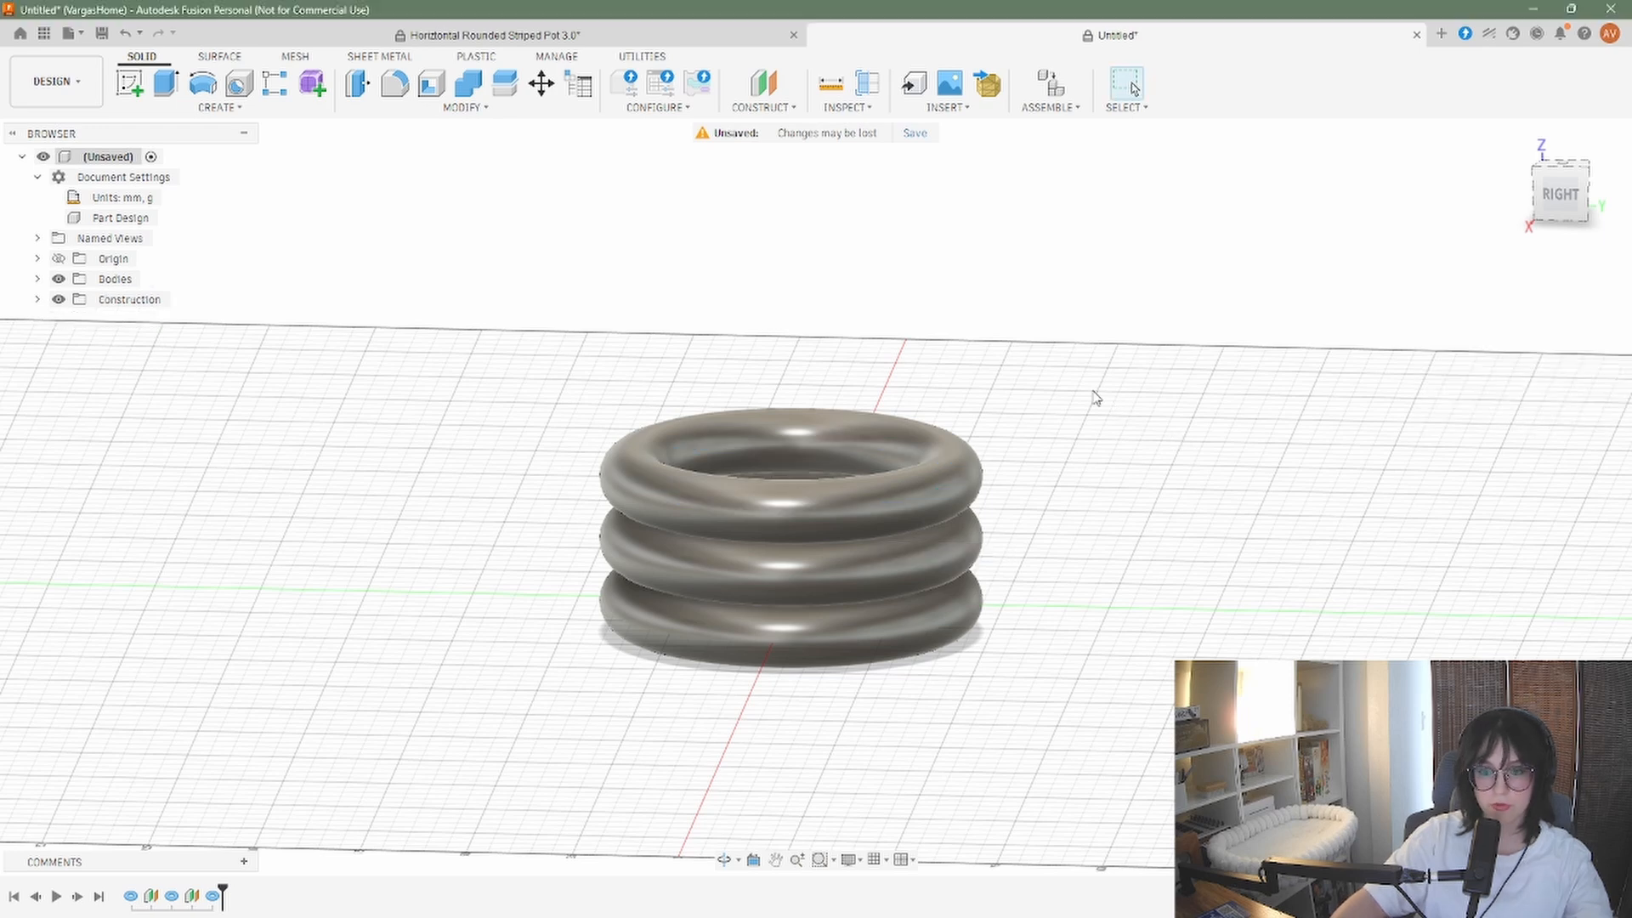
Create an offset construction plane 45 mm above the horizontal origin plane
middle_click_drag(1095, 398, 1096, 426, "shift")
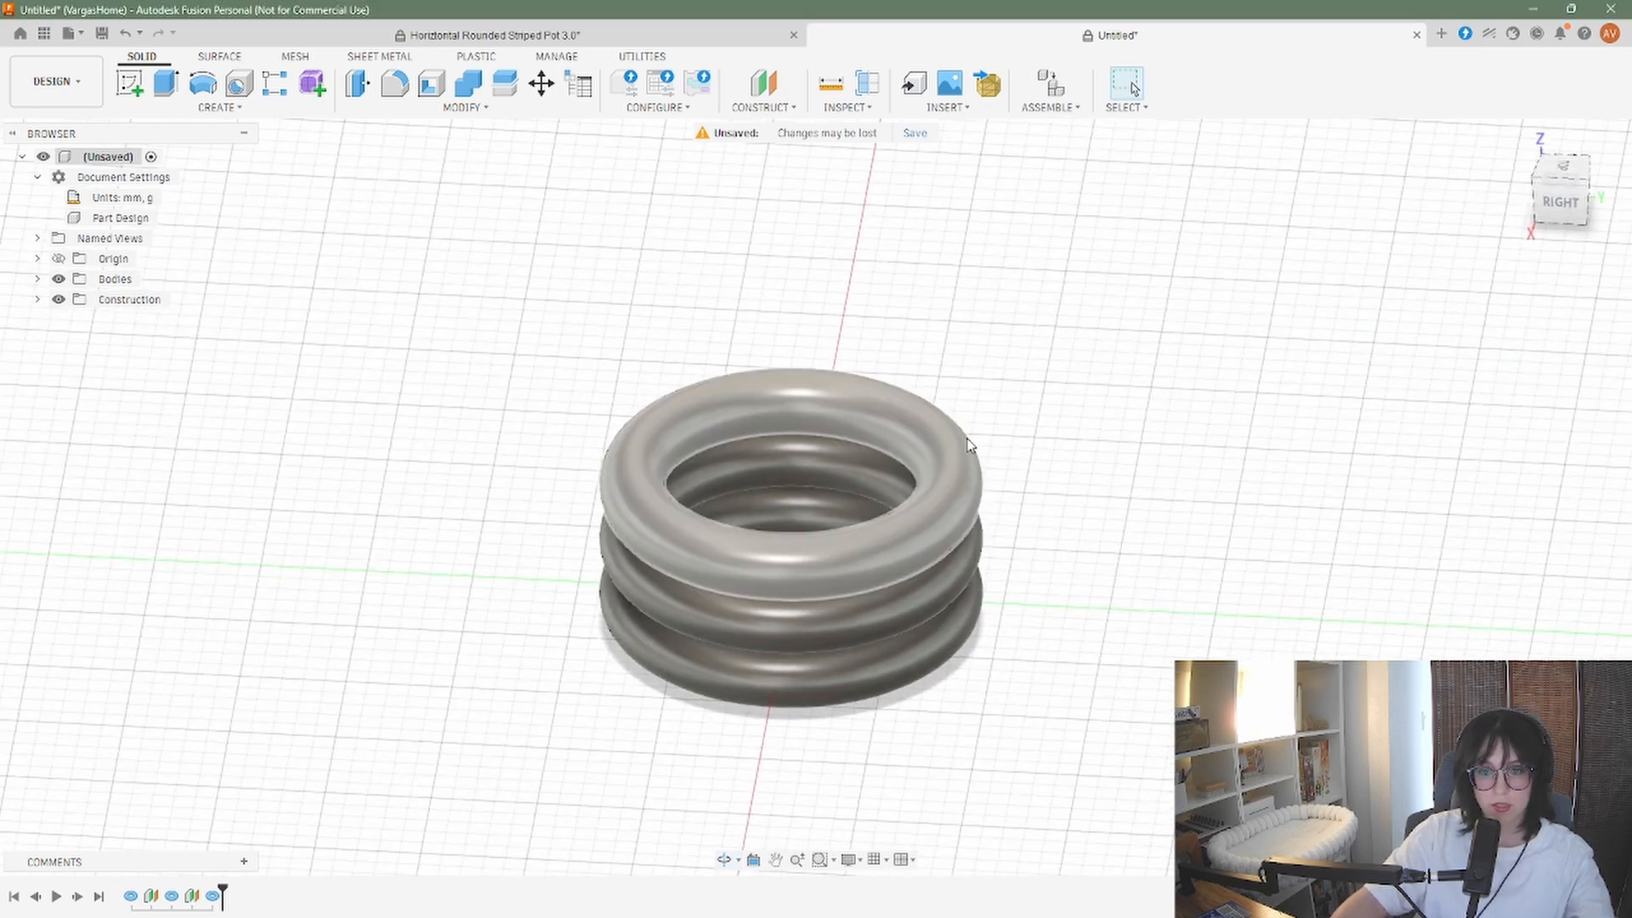
mouse_move(1216, 474)
middle_mouse_down("shift")
mouse_move(1210, 430)
mouse_move(1217, 451)
middle_mouse_up("shift")
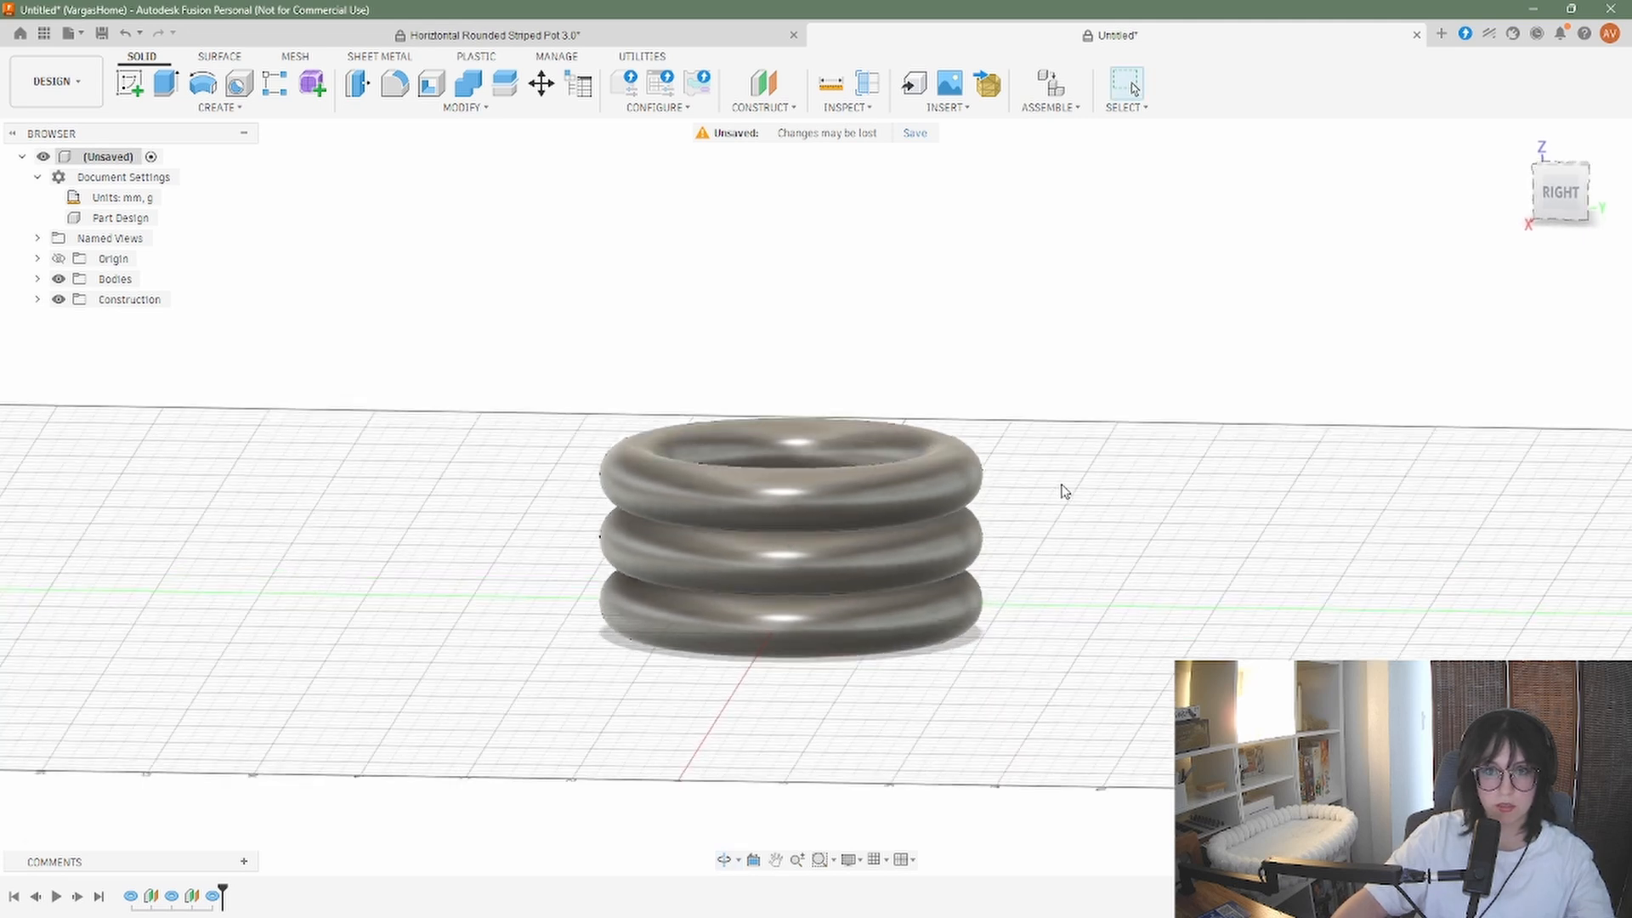
middle_click_drag(1093, 473, 1089, 467, "shift")
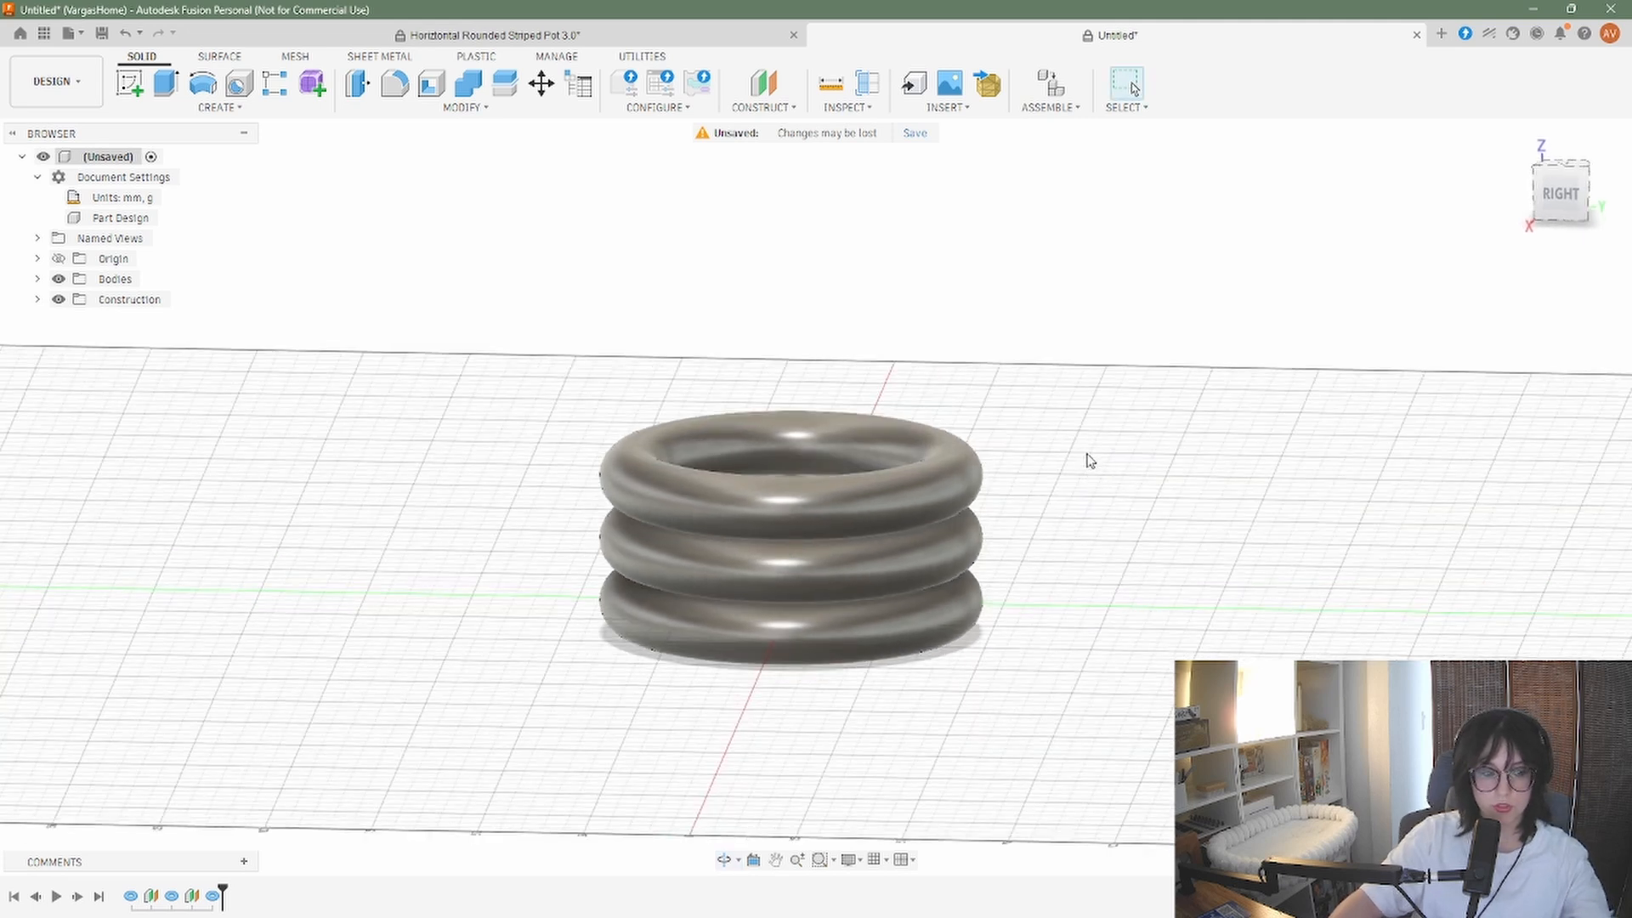
left_click(794, 110)
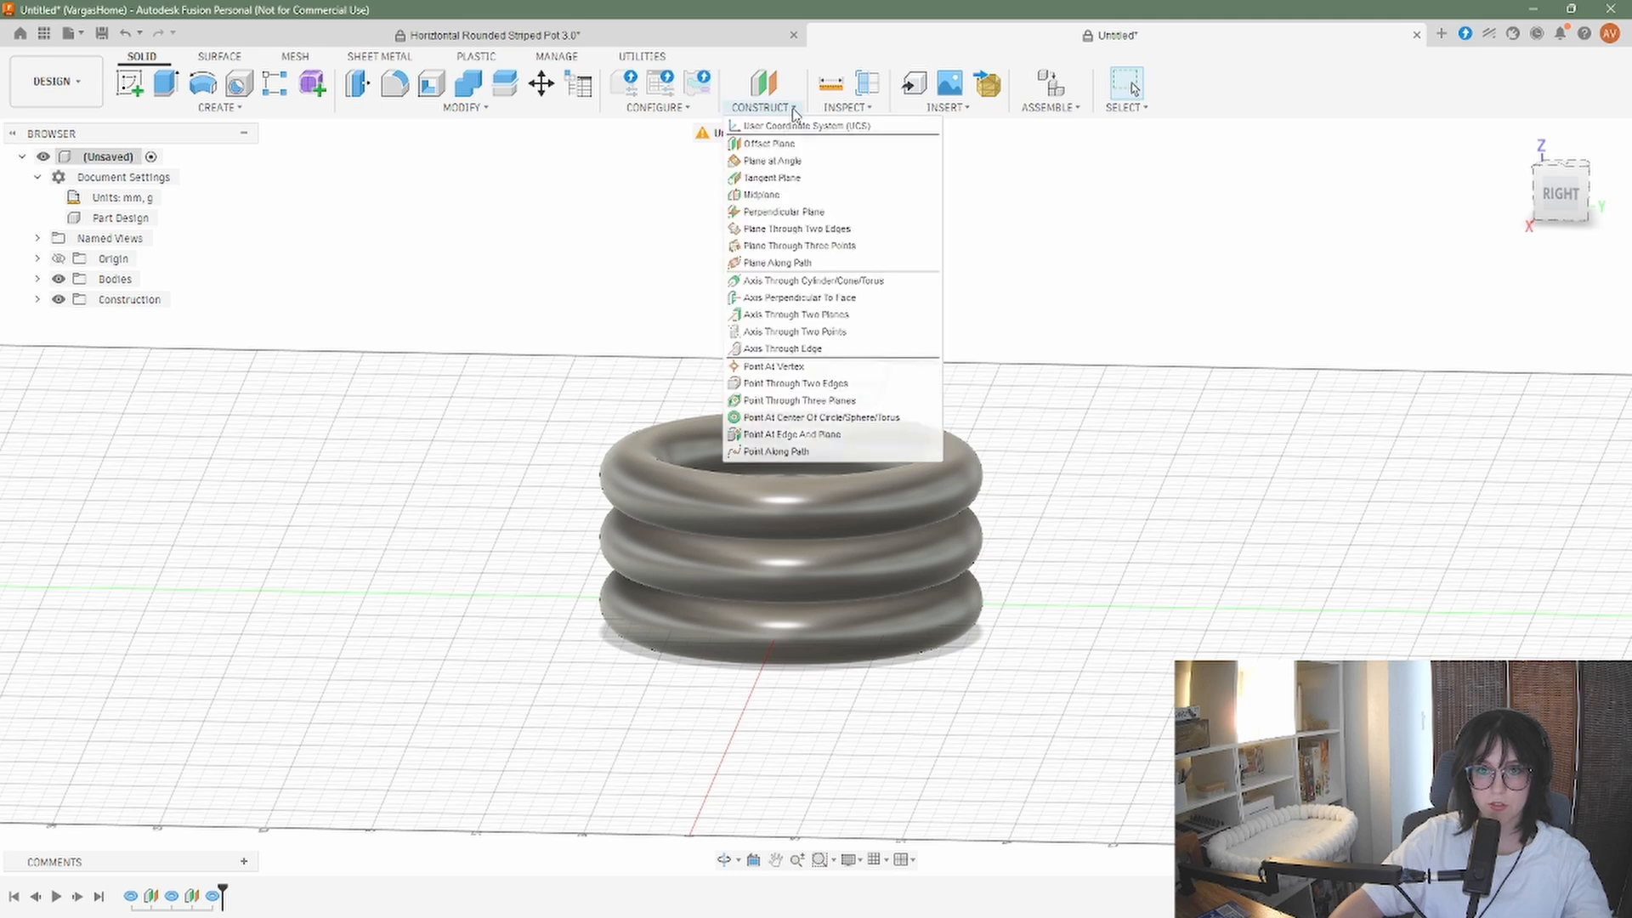
left_click(799, 144)
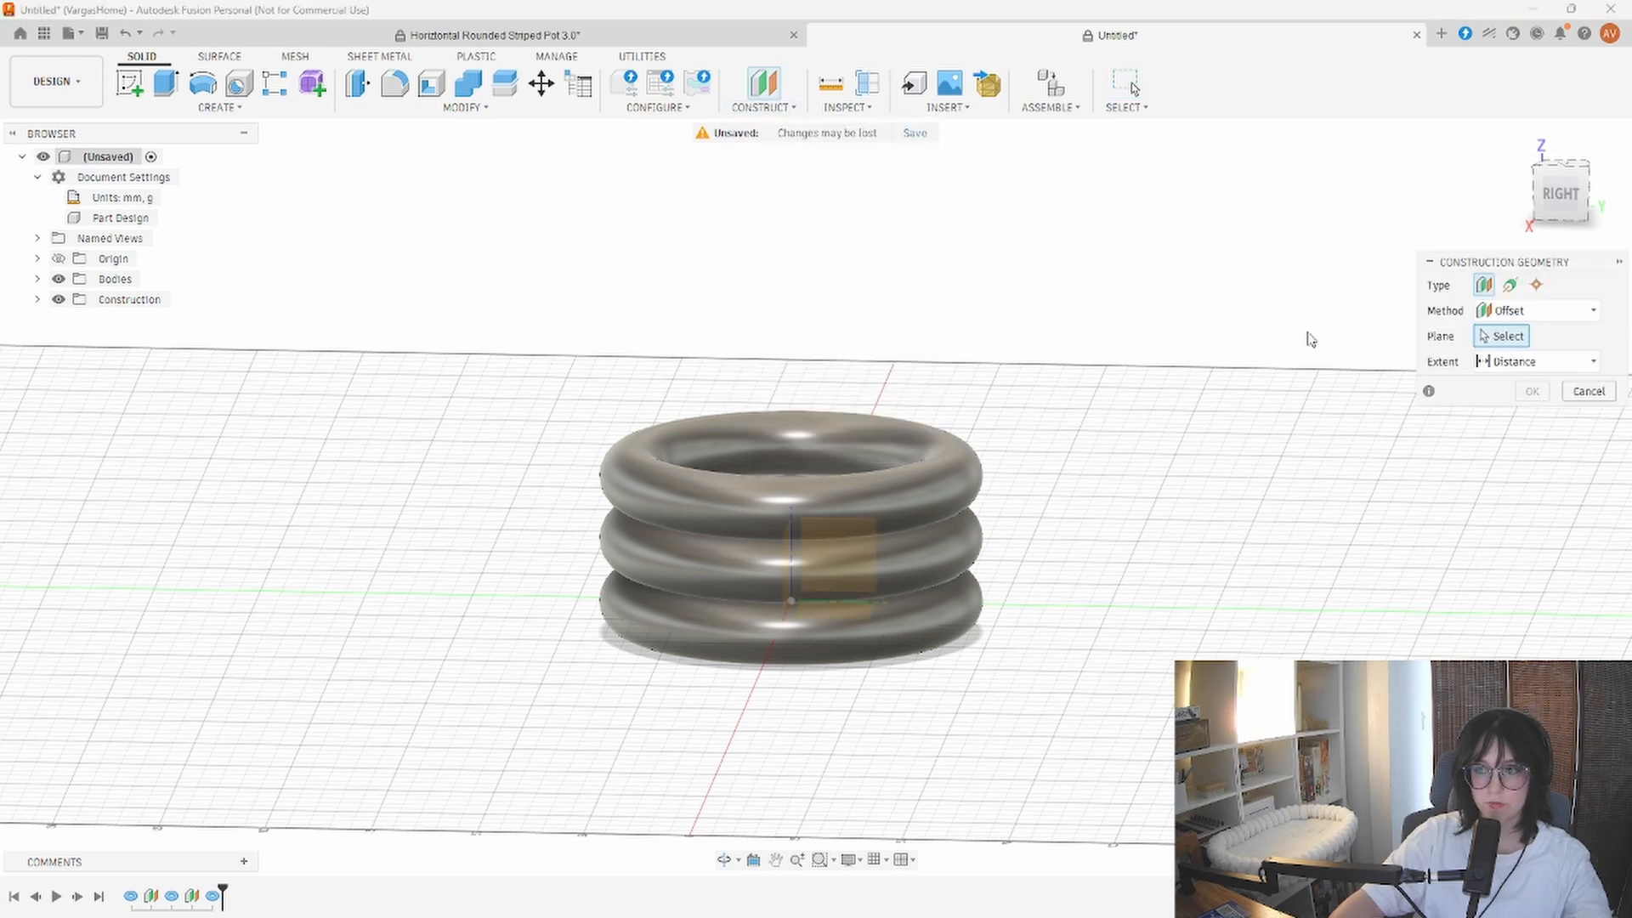
left_click(837, 610)
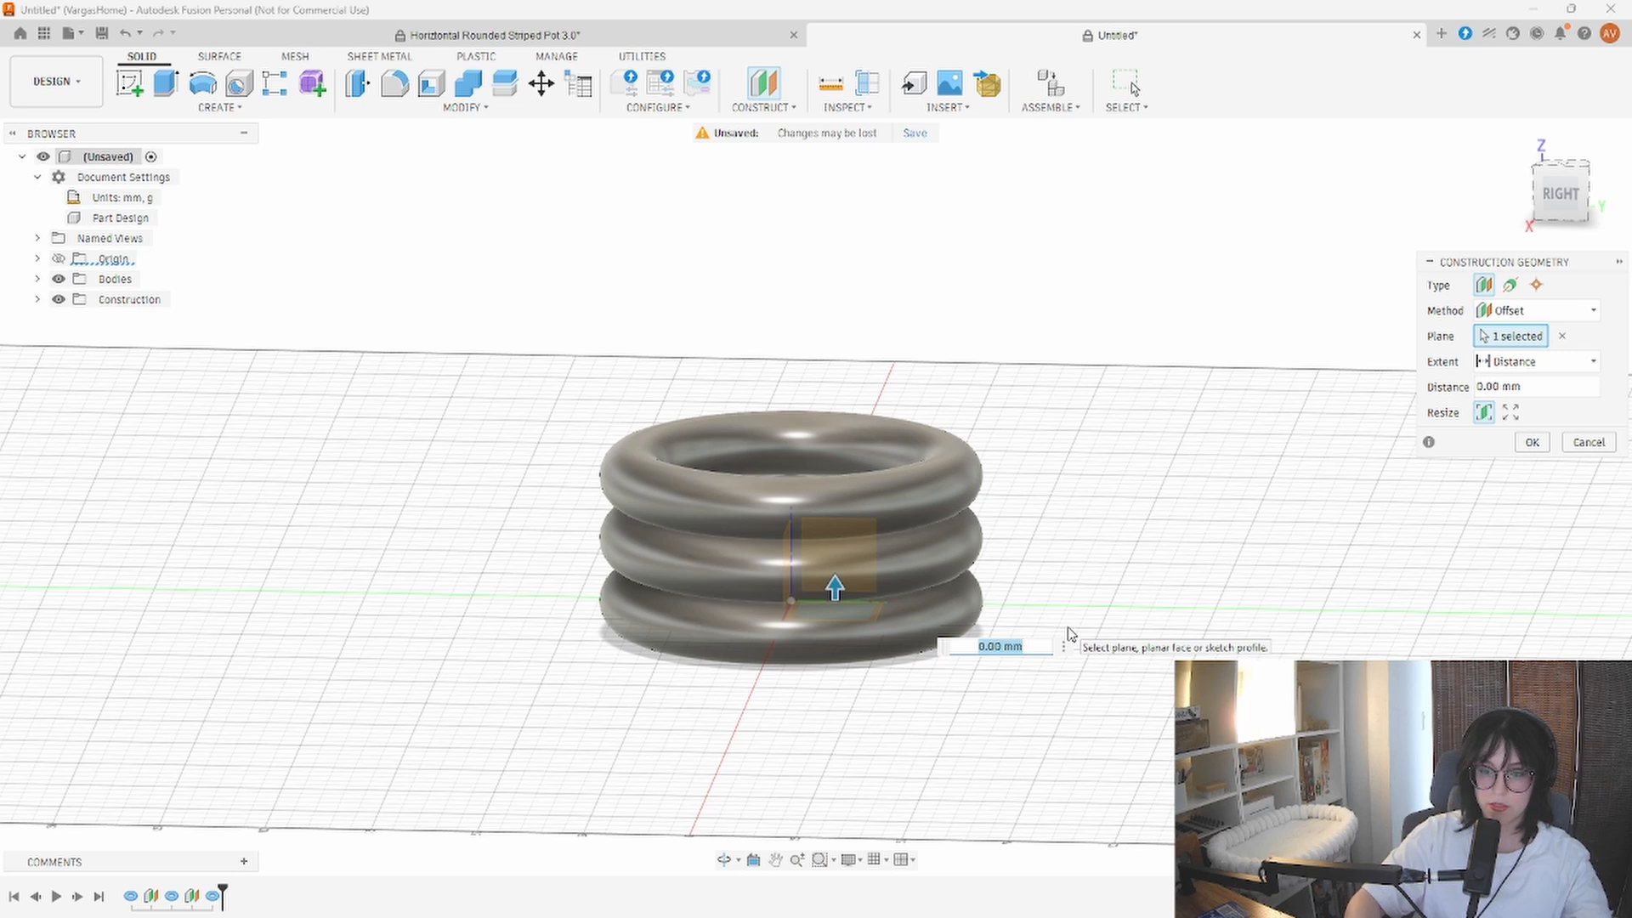
type("45")
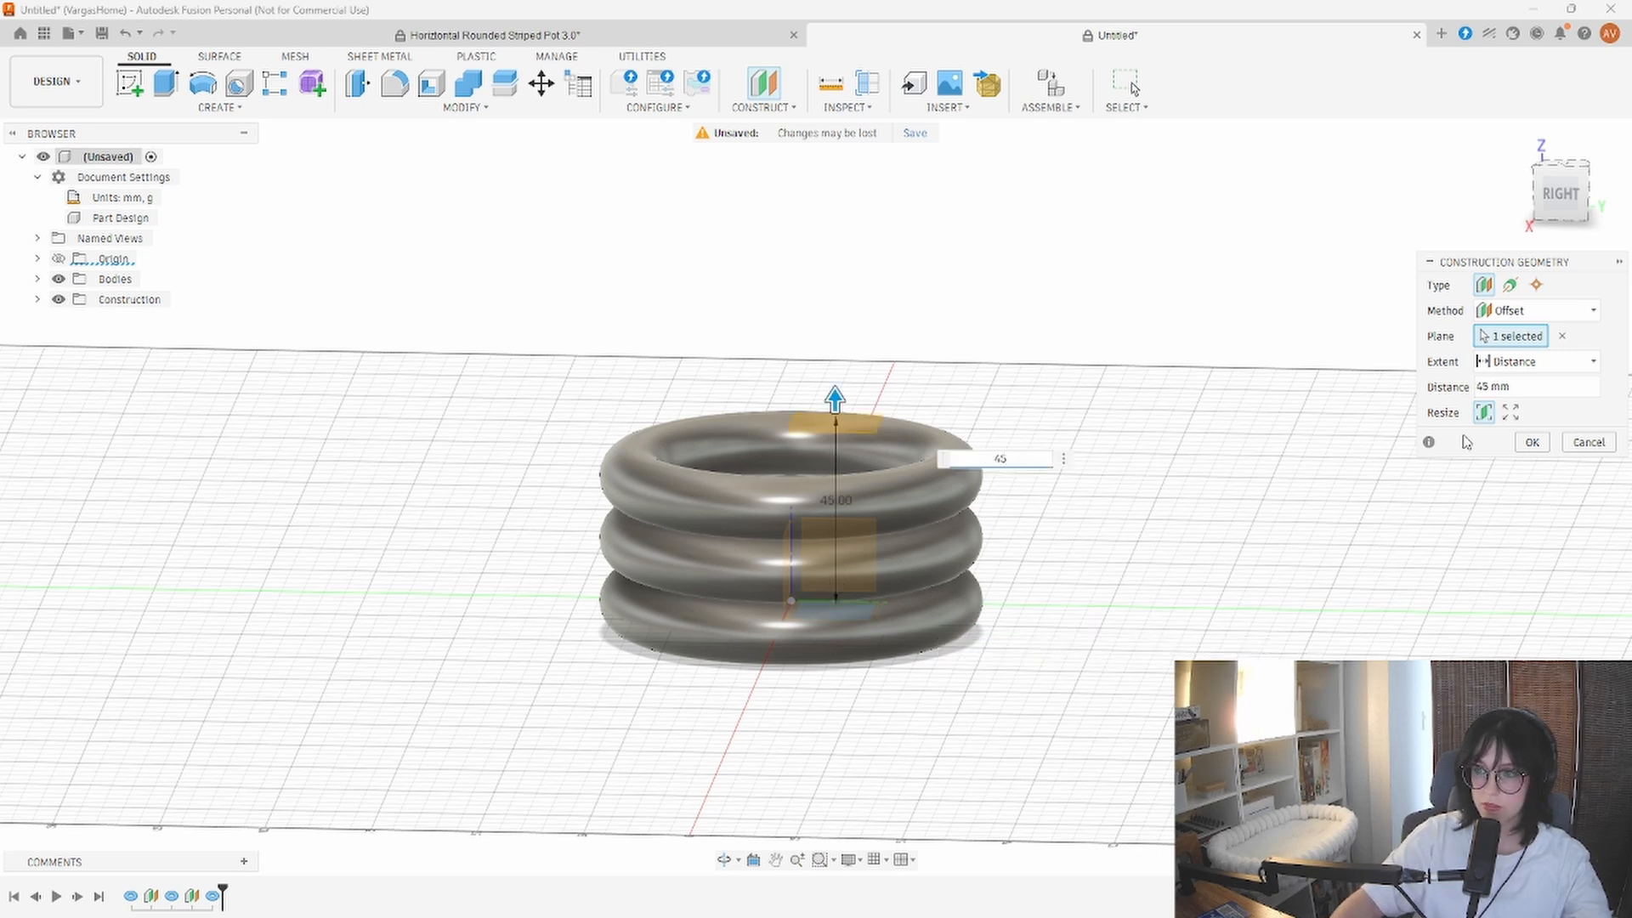
left_click(1532, 442)
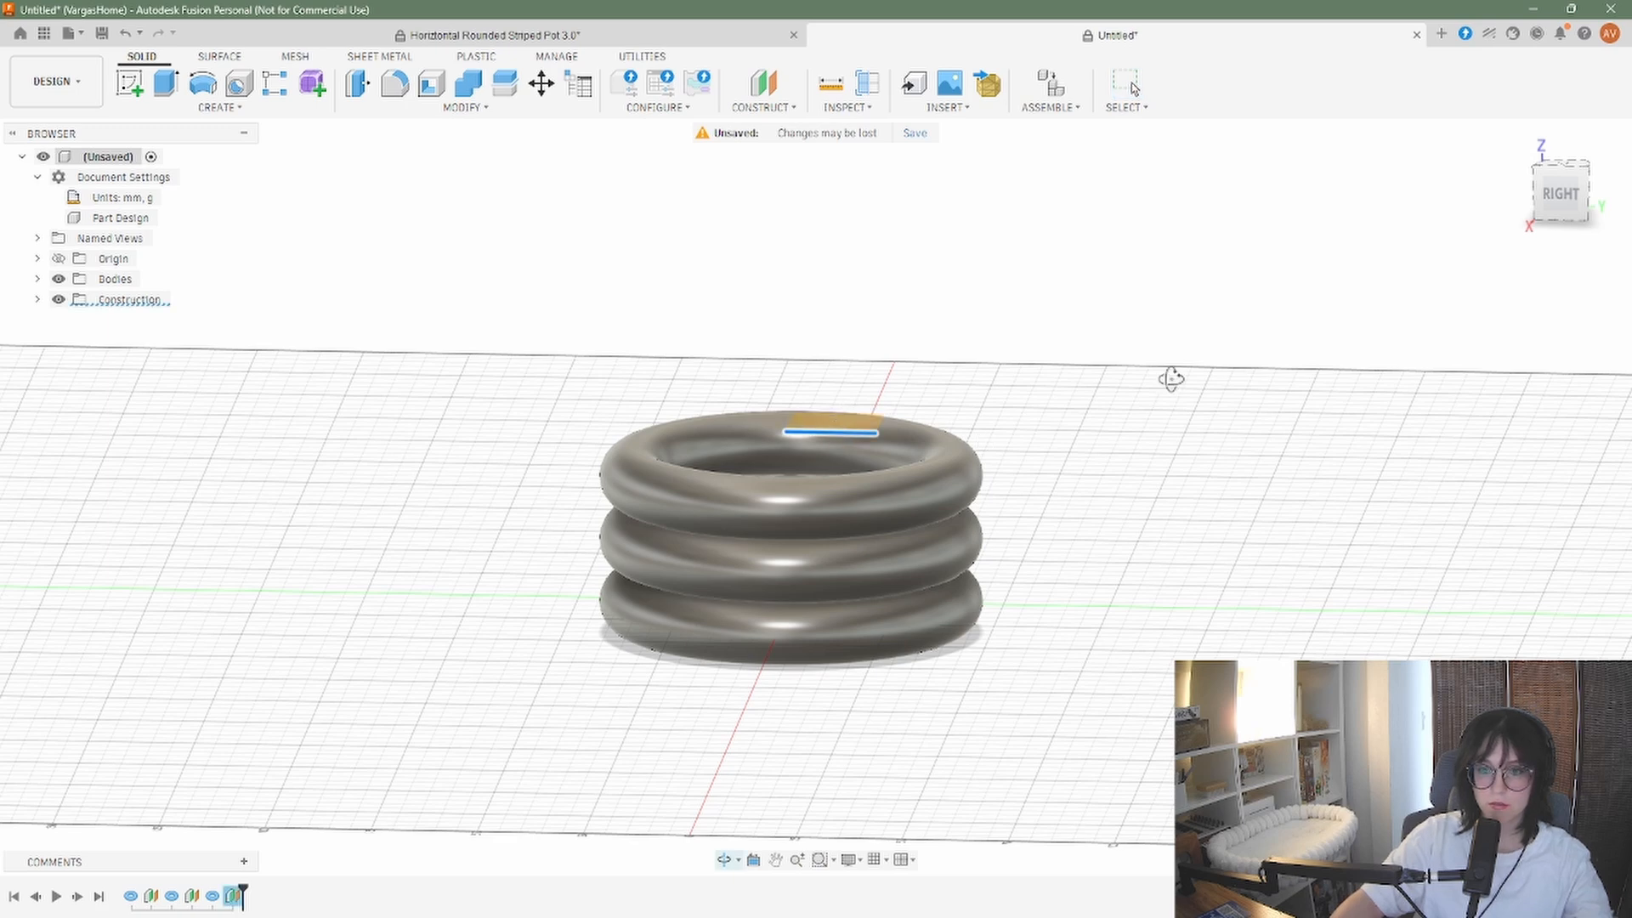
Place a torus on the 45 mm offset plane, centred on the origin, with an inner diameter of 75 mm
middle_click_drag(1169, 375, 1147, 445, "shift")
left_click(762, 529)
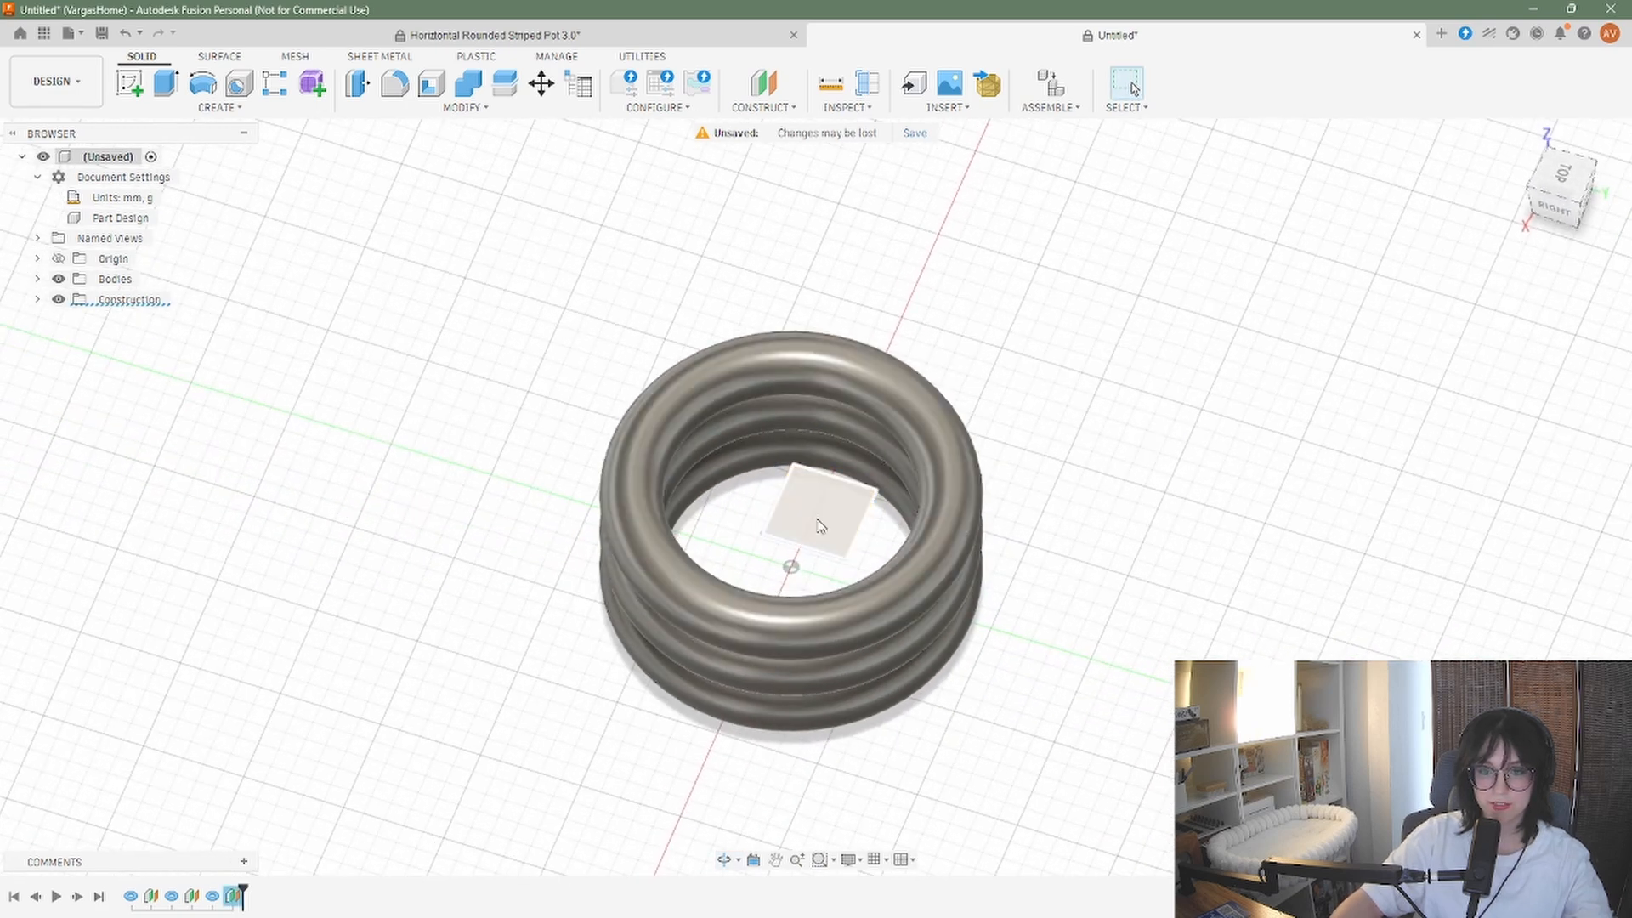
left_click(219, 107)
left_click(168, 383)
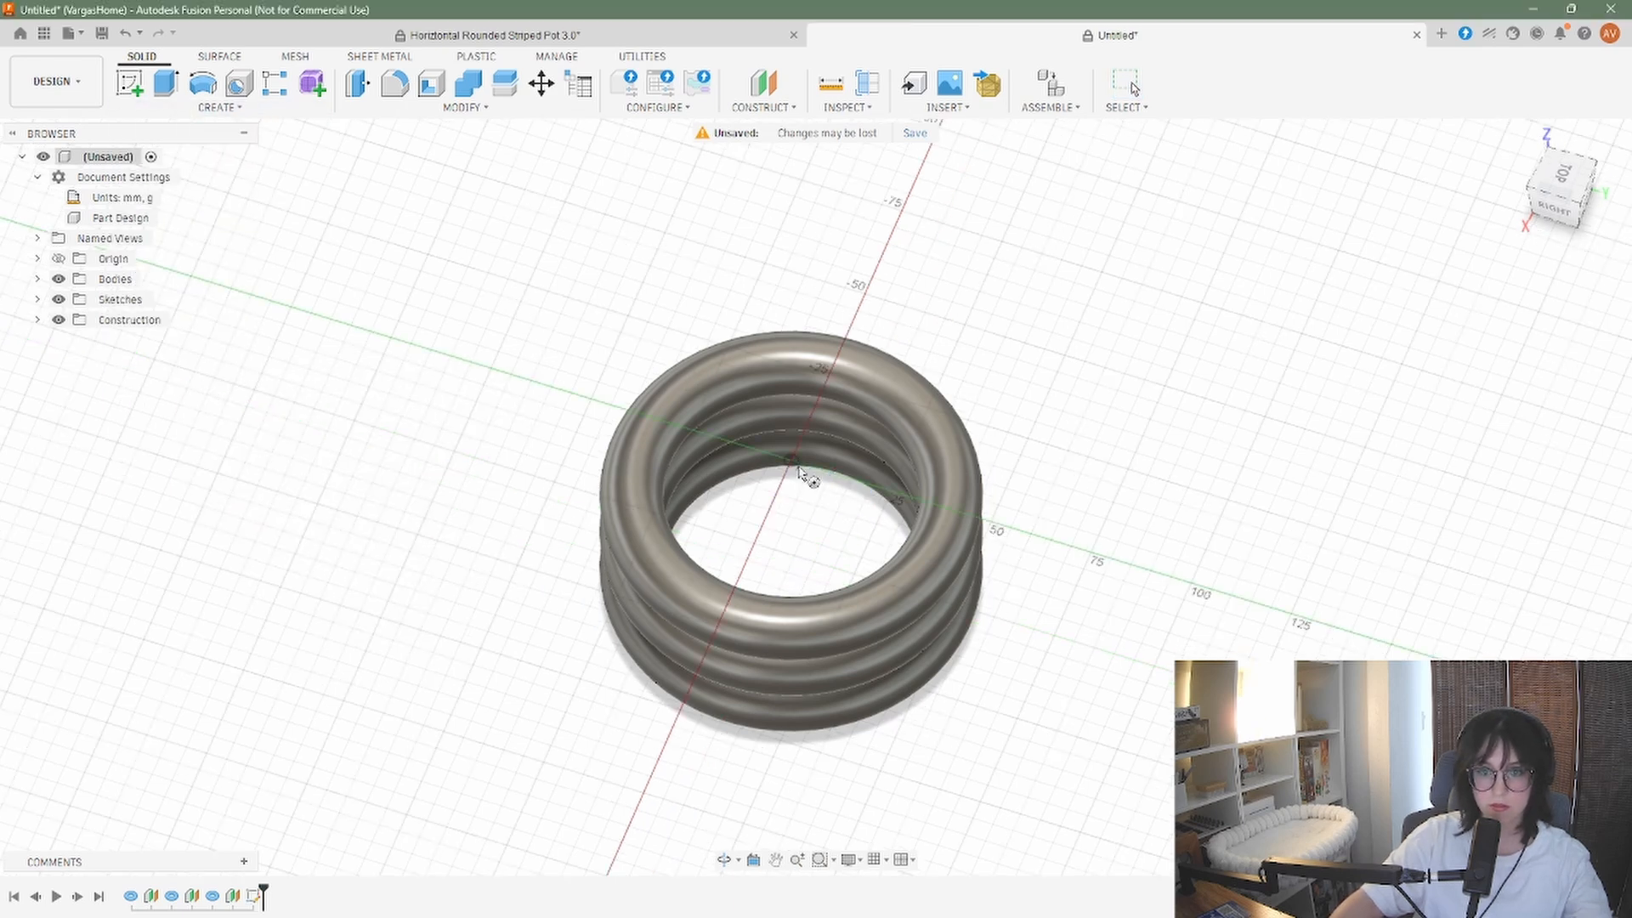
left_click(1562, 191)
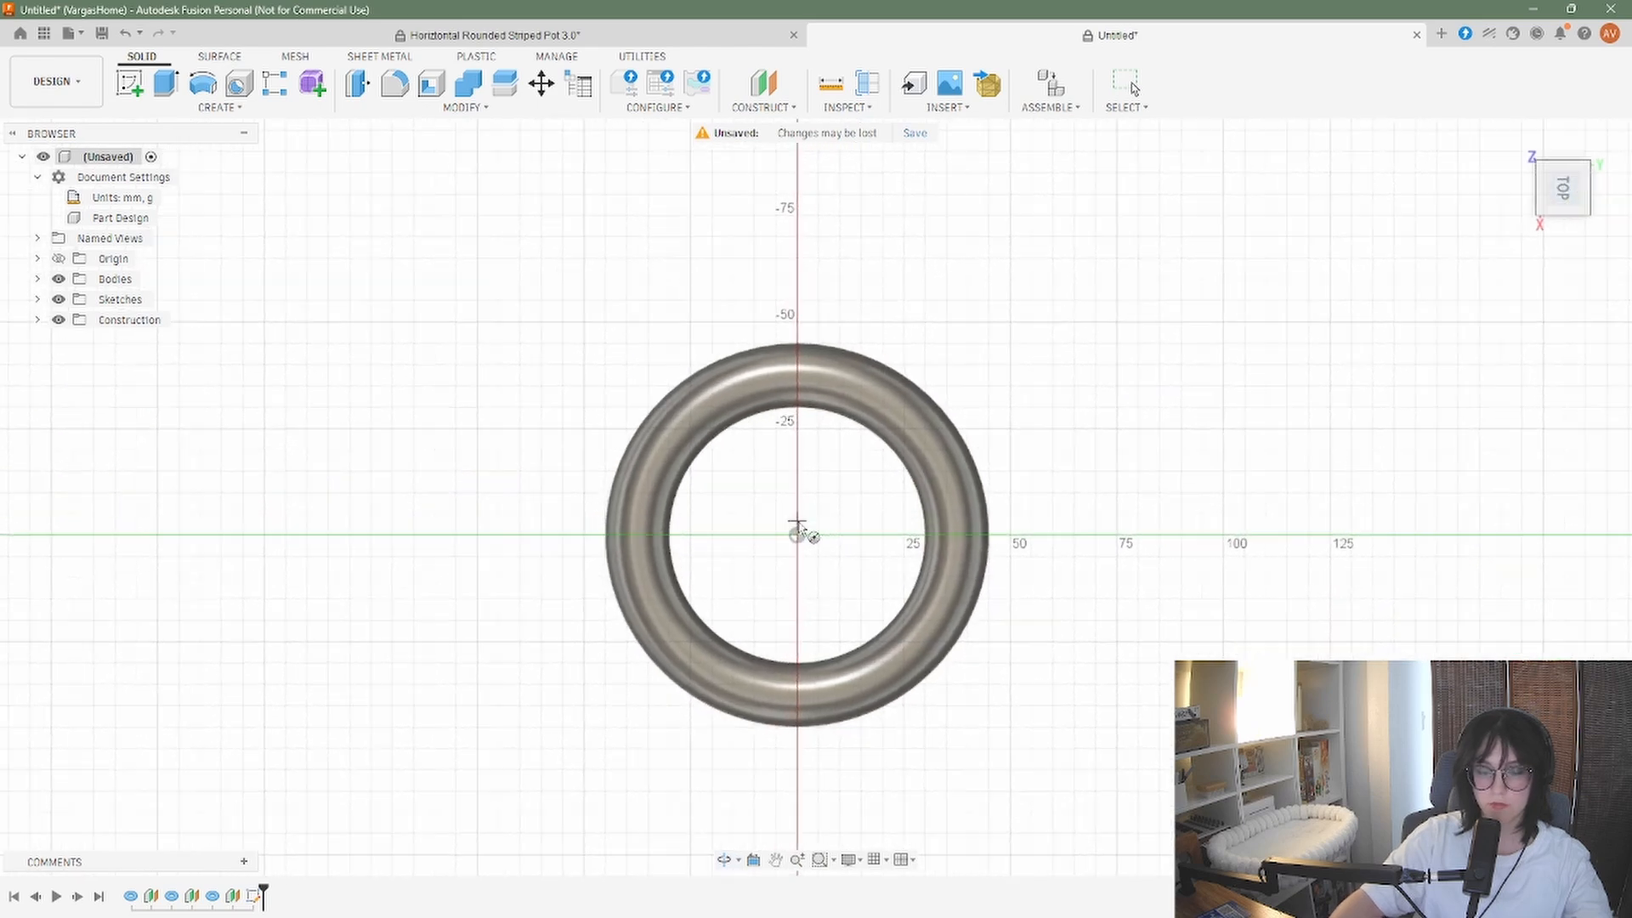
left_click(798, 535)
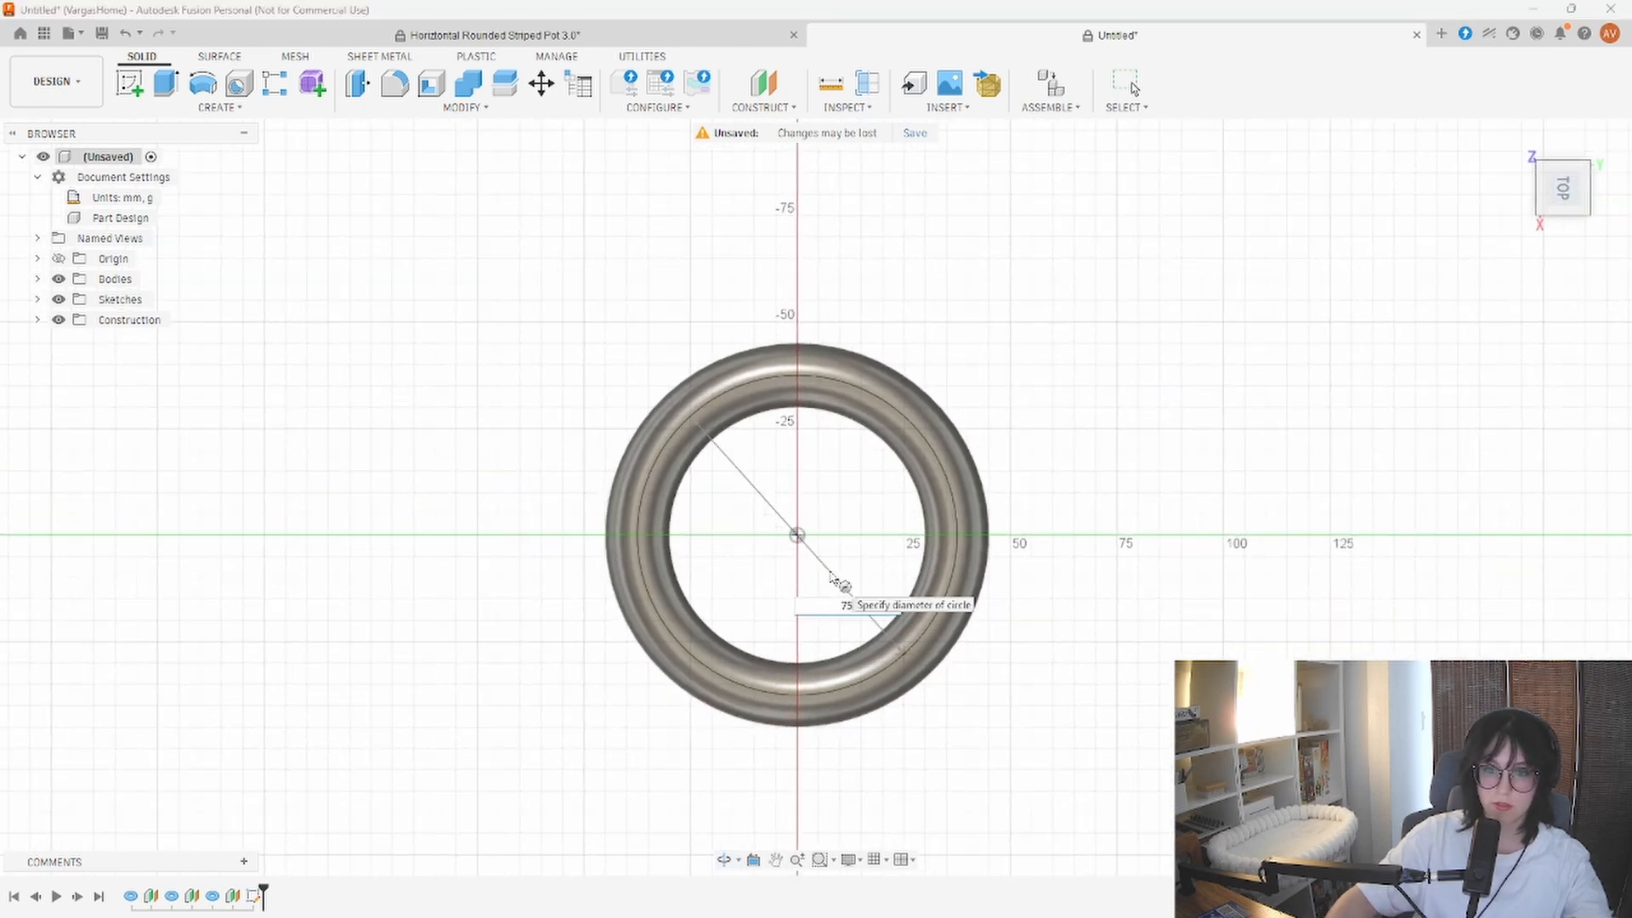
left_click(832, 576)
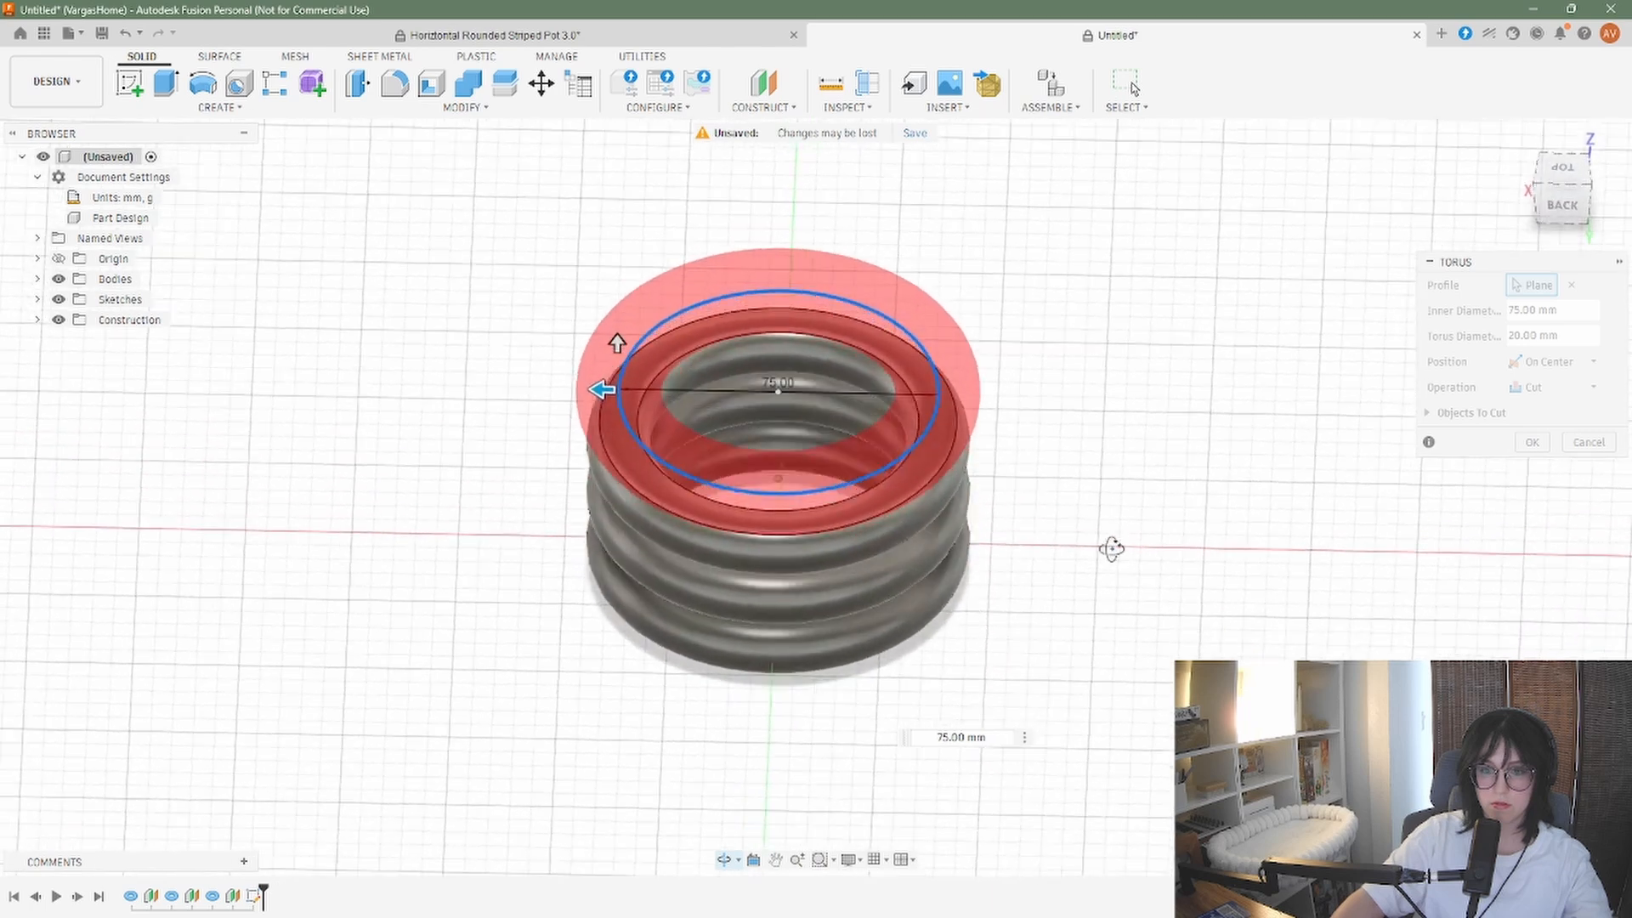
Set the fourth ring's torus diameter to 15 mm and join it to the existing body
left_click(1520, 339)
type("15")
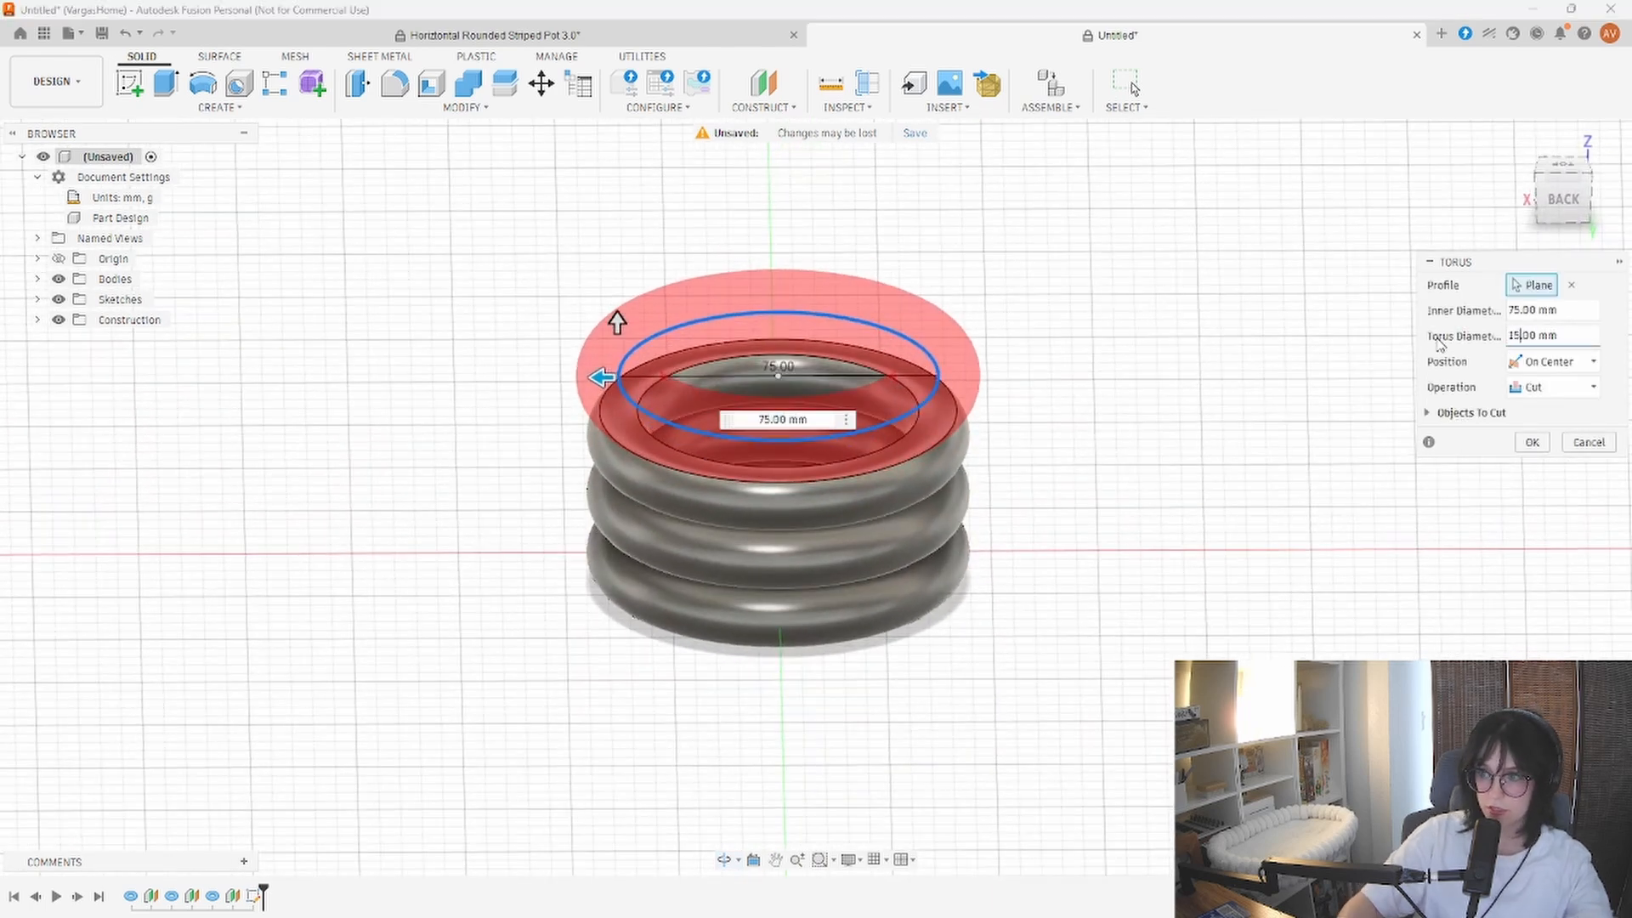
left_click(1550, 387)
left_click(1540, 410)
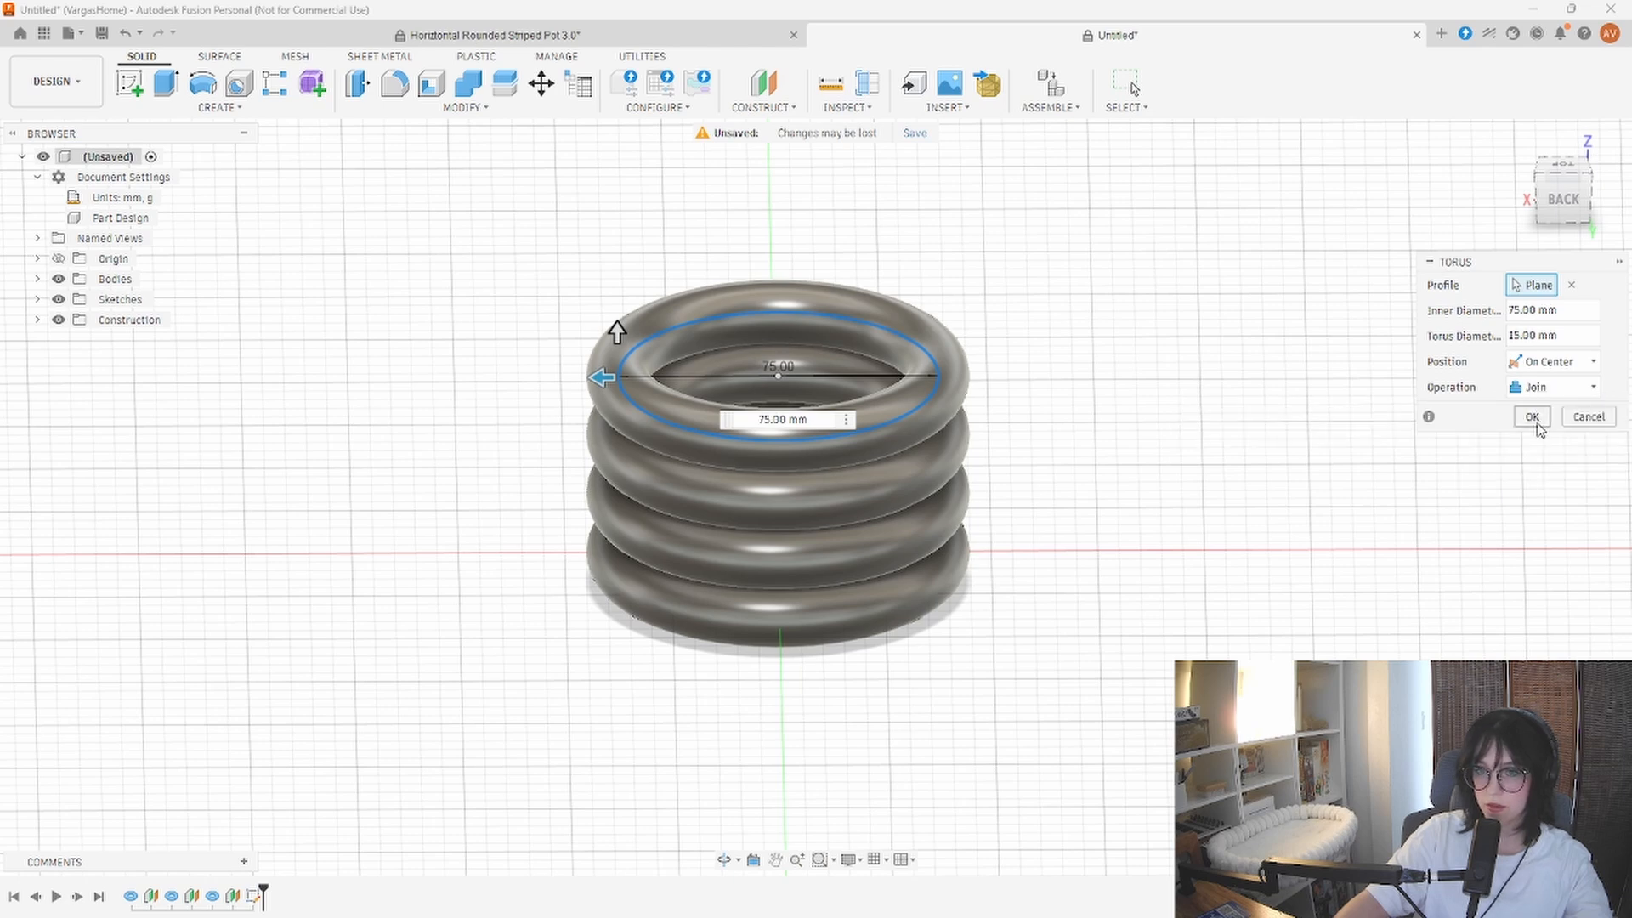
left_click(1532, 417)
Create an offset construction plane 60 mm above the horizontal origin plane
middle_click_drag(1224, 565, 1205, 520, "shift")
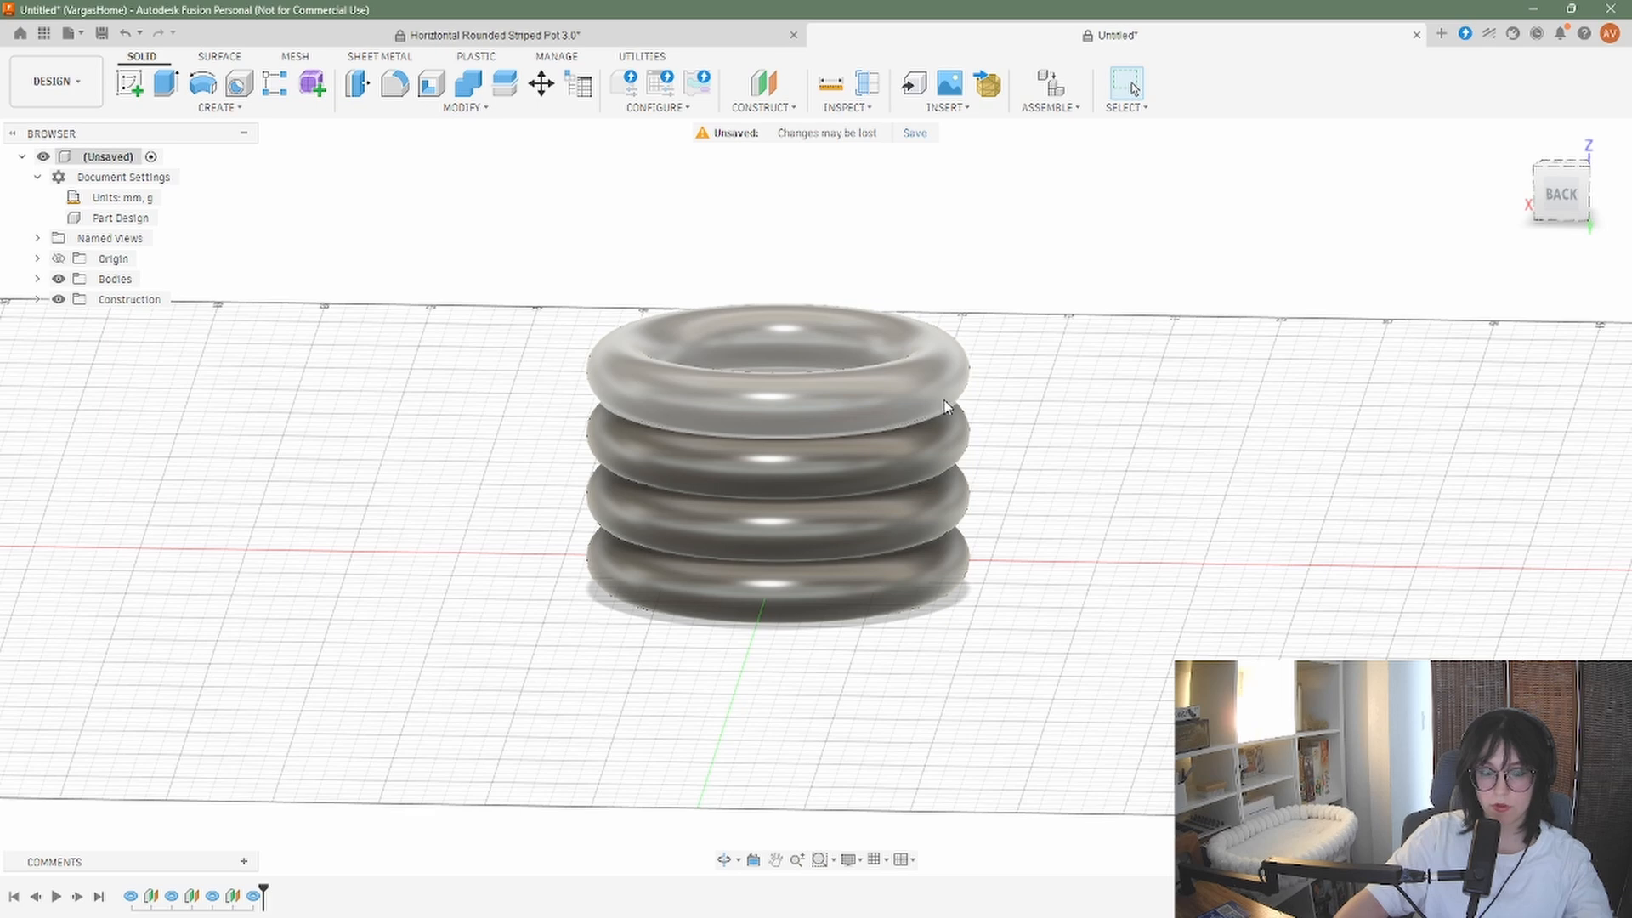
middle_click_drag(1140, 423, 1132, 388, "shift")
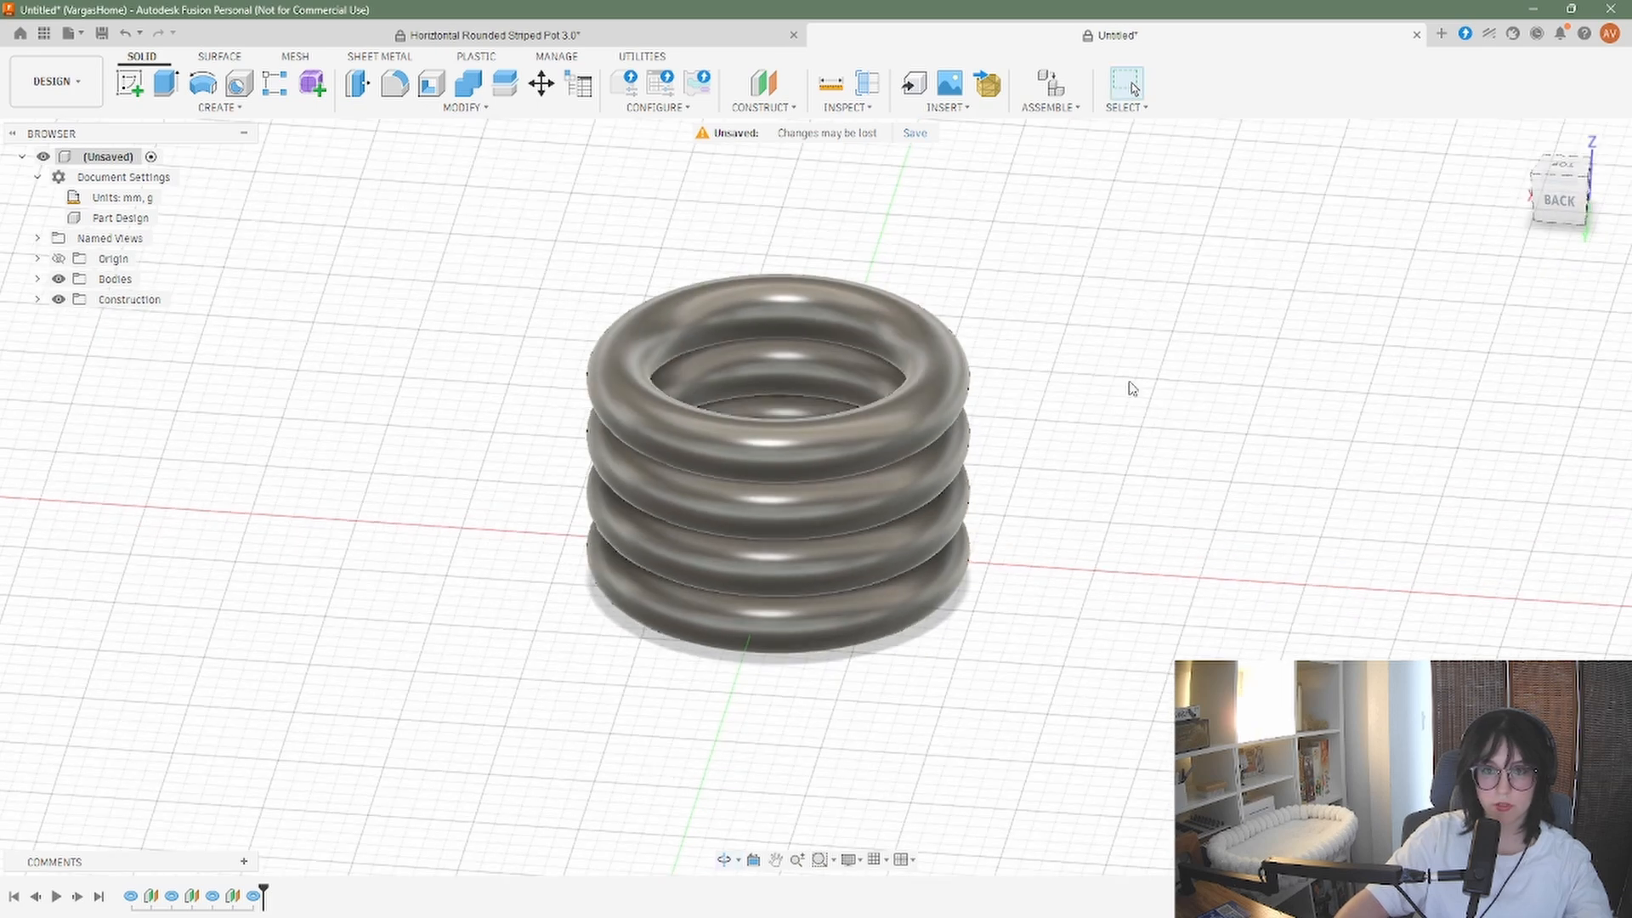
left_click(793, 107)
left_click(831, 162)
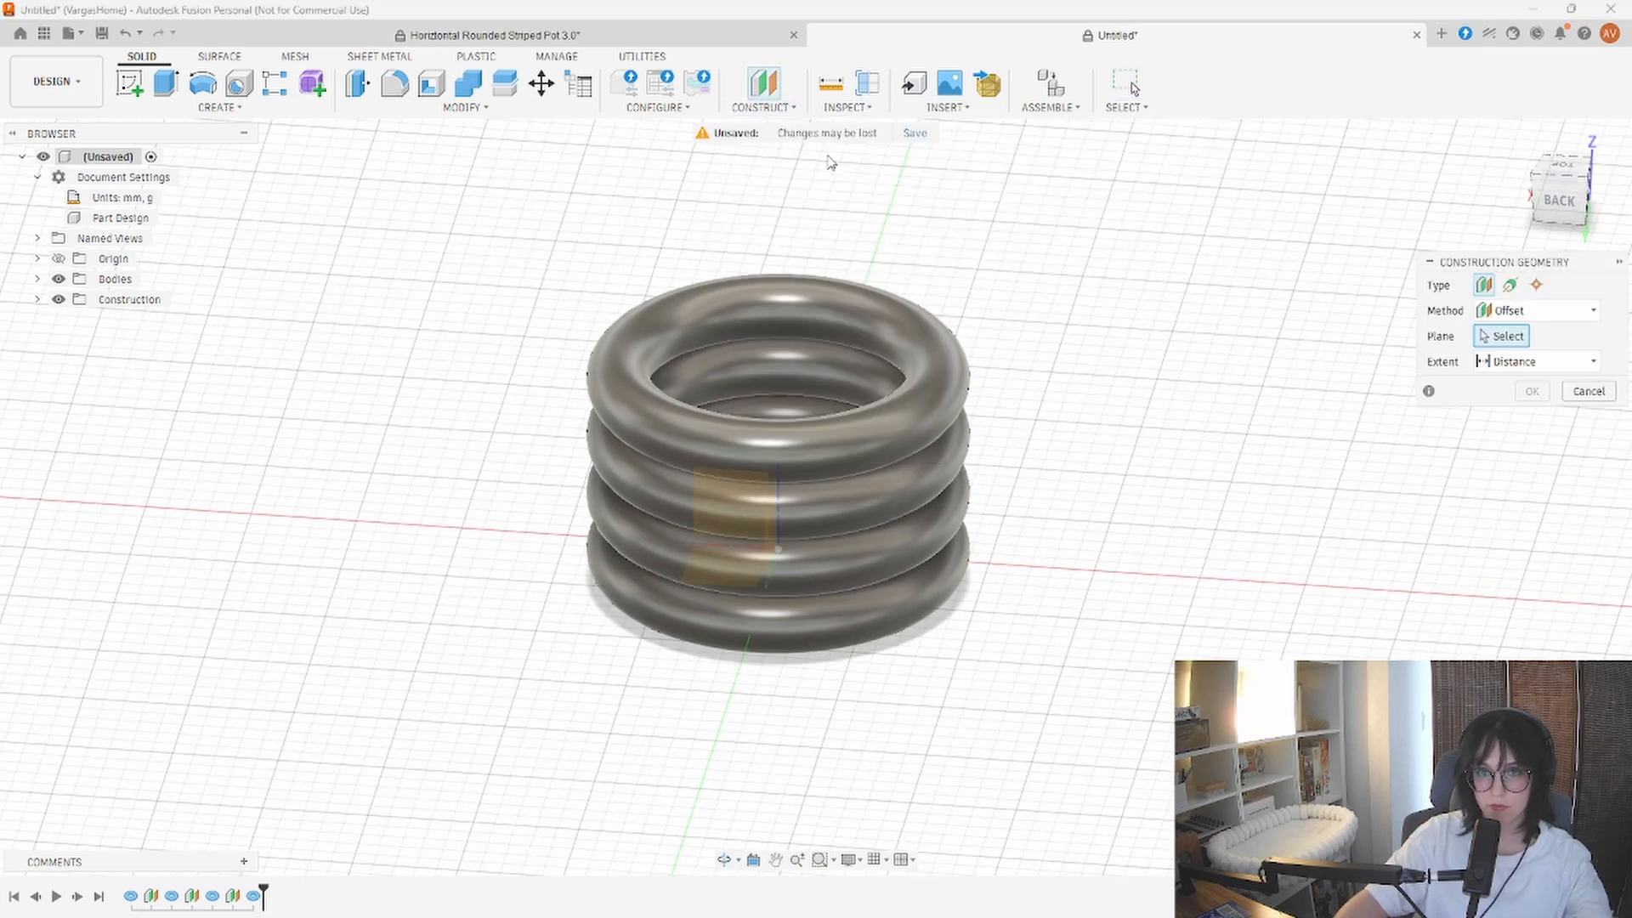
middle_click_drag(1190, 389, 1013, 464, "shift")
left_click(727, 484)
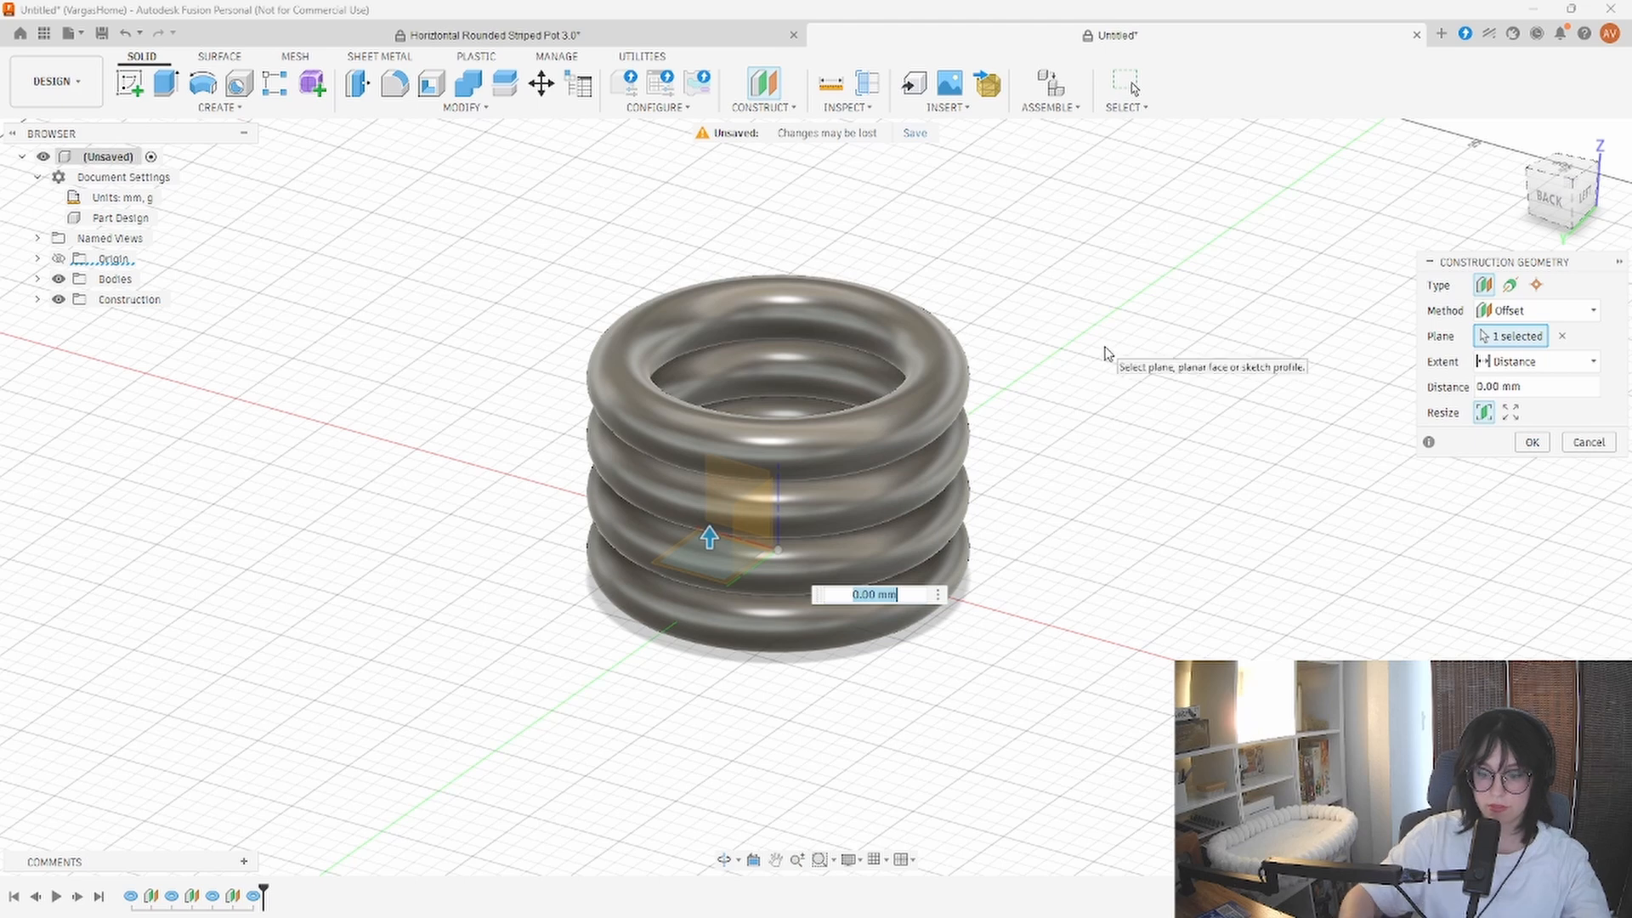
type("60")
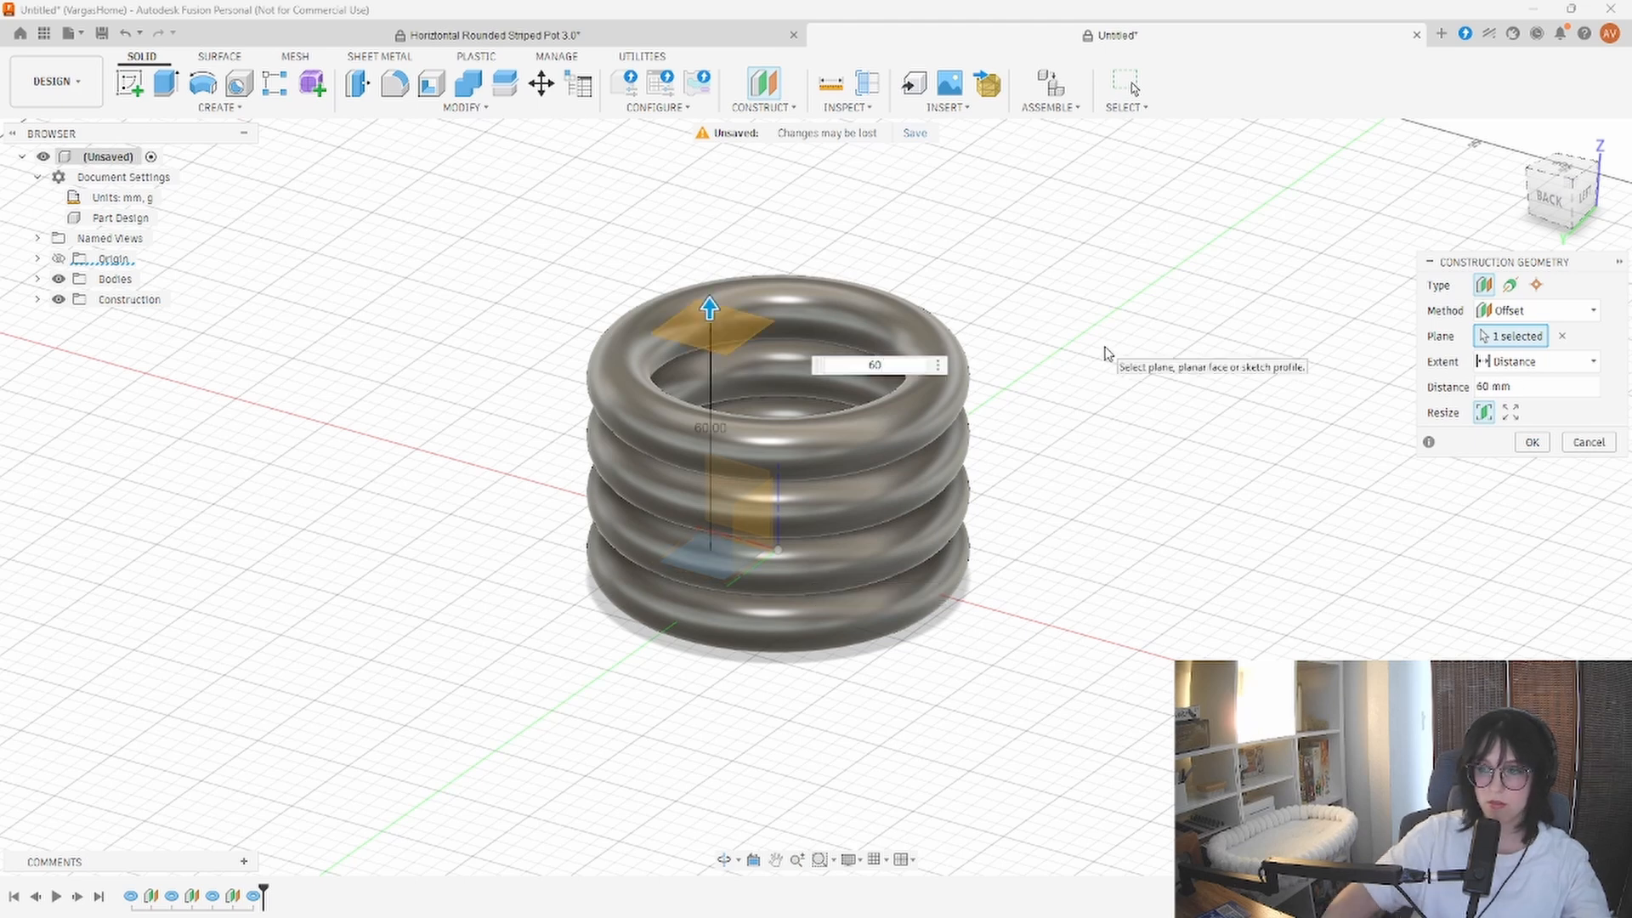
left_click(1530, 443)
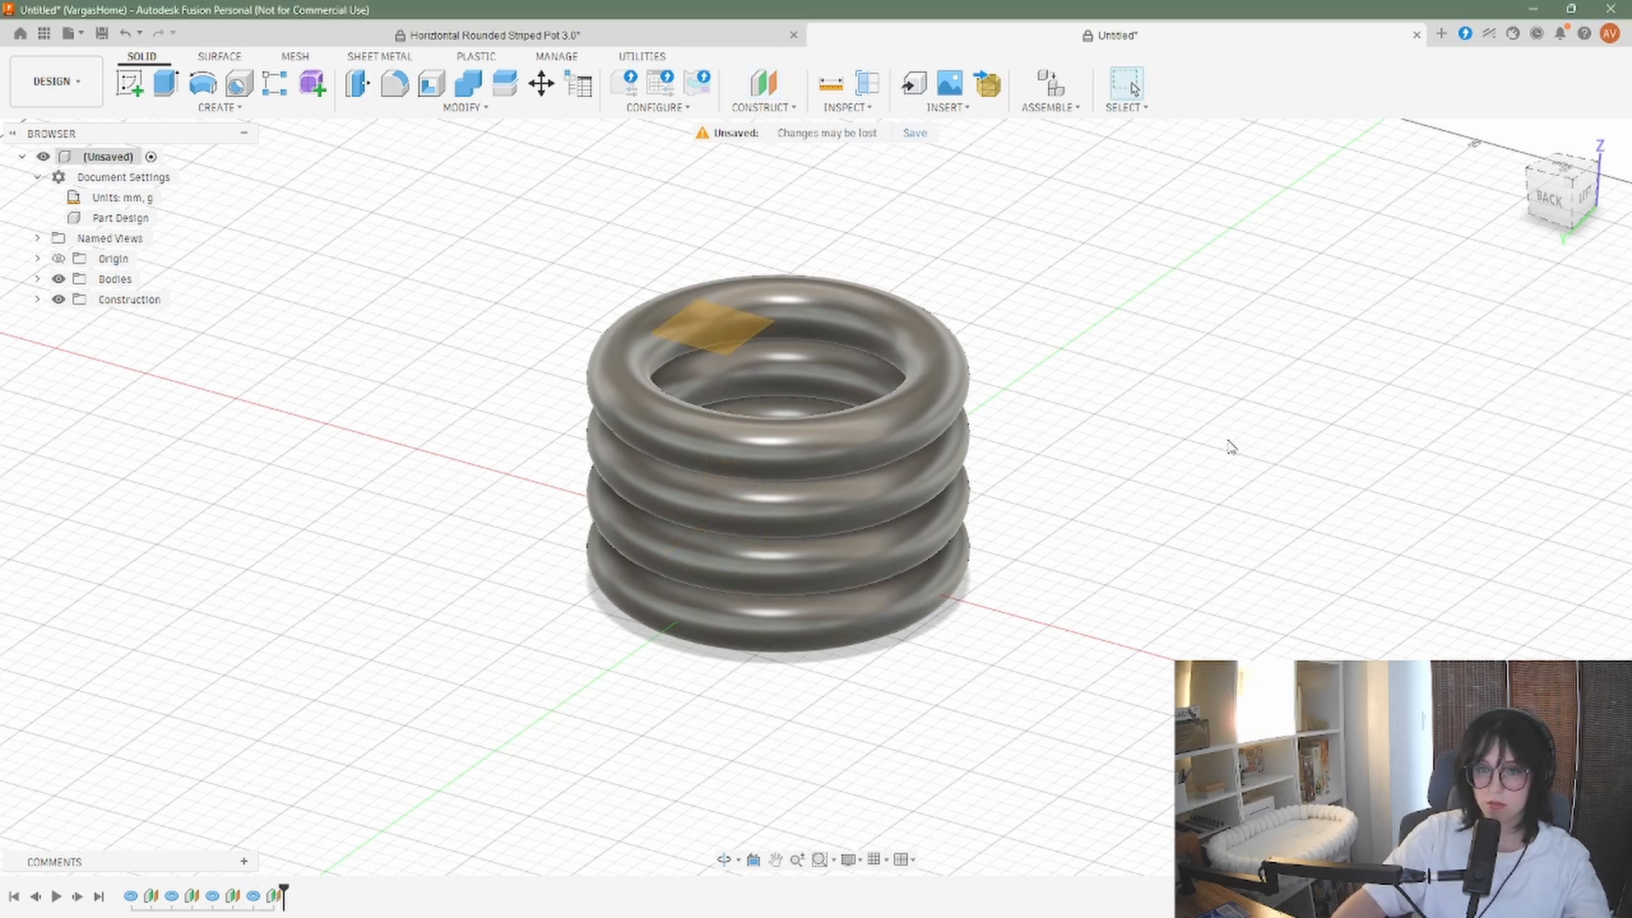
Place a torus on the 60 mm offset plane, centred on the origin, with an inner diameter of 75 mm
middle_click_drag(1146, 419, 1133, 485, "shift")
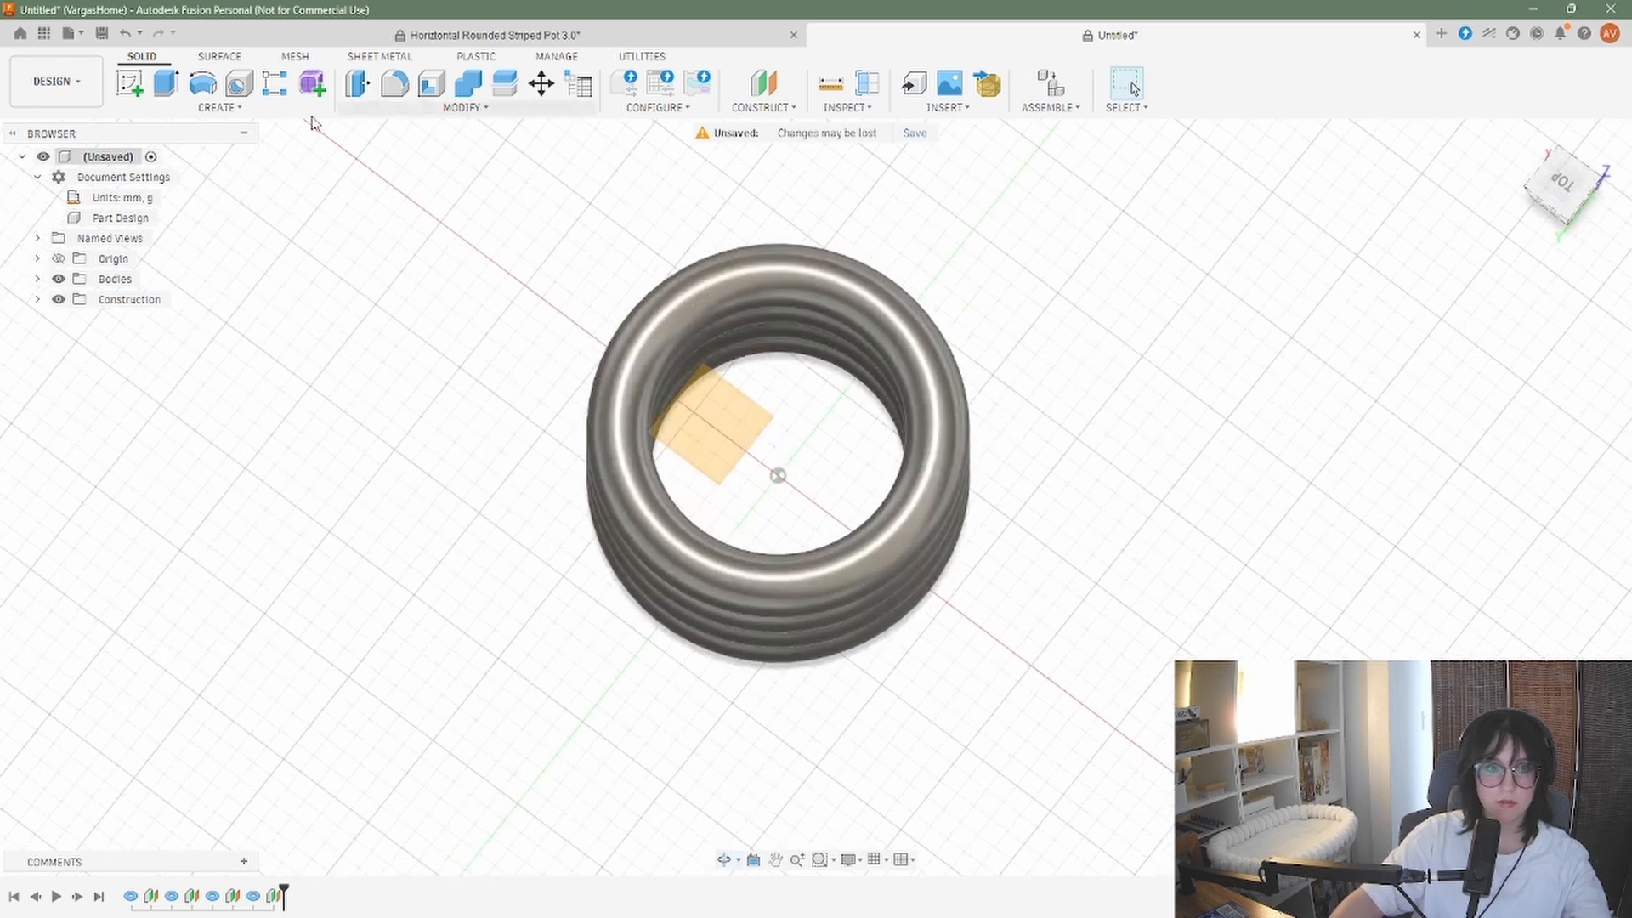
left_click(244, 113)
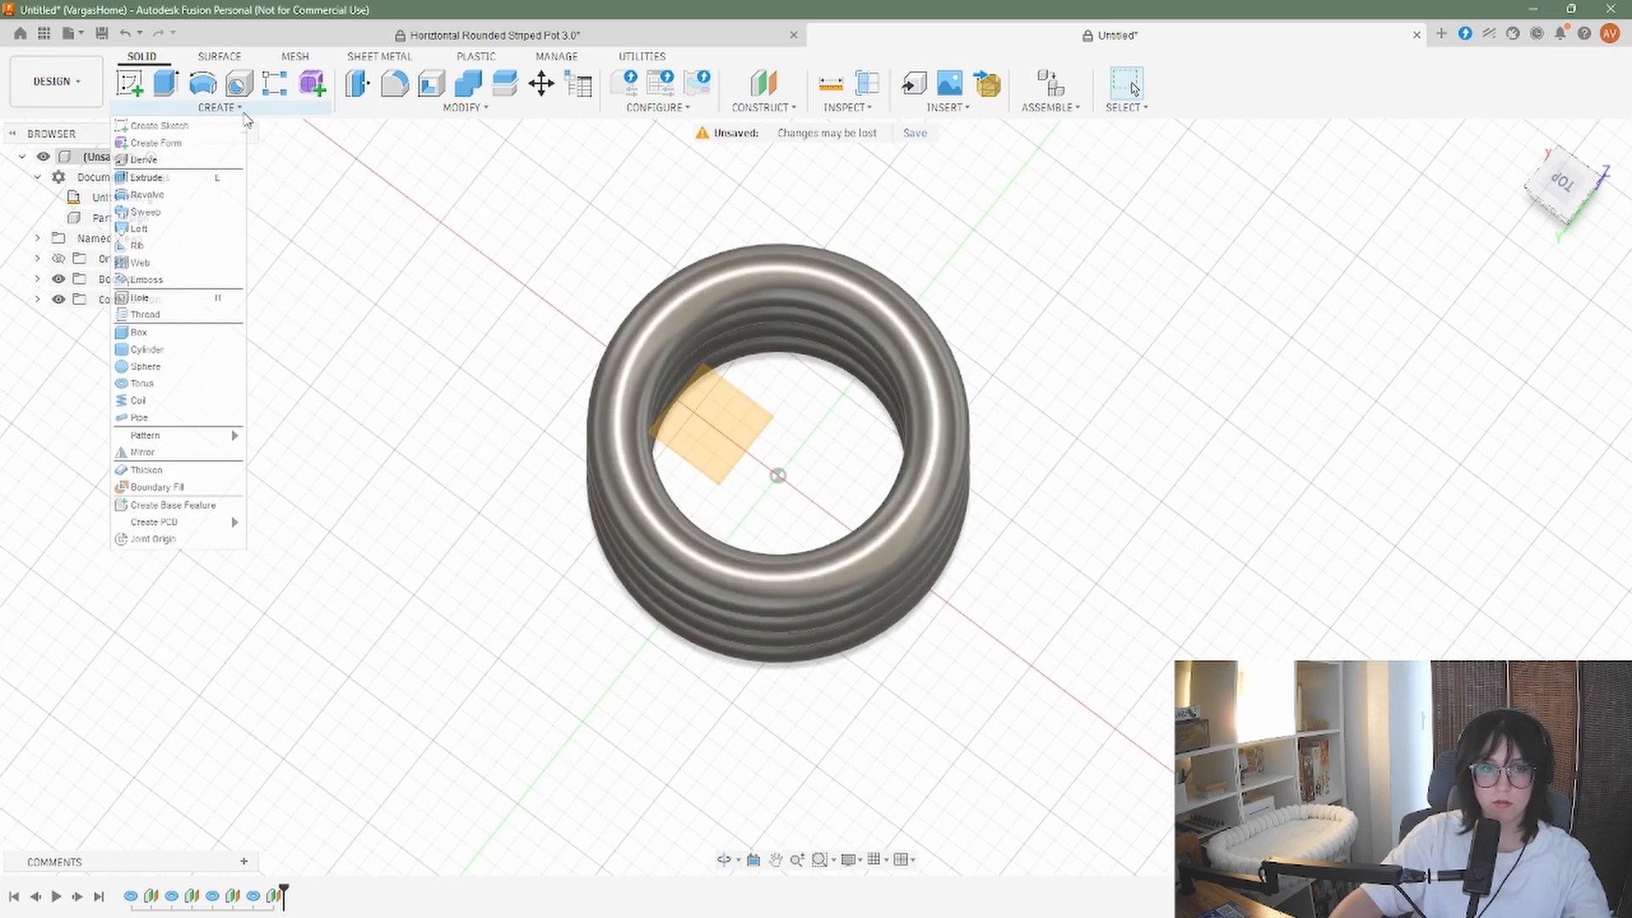
left_click(142, 383)
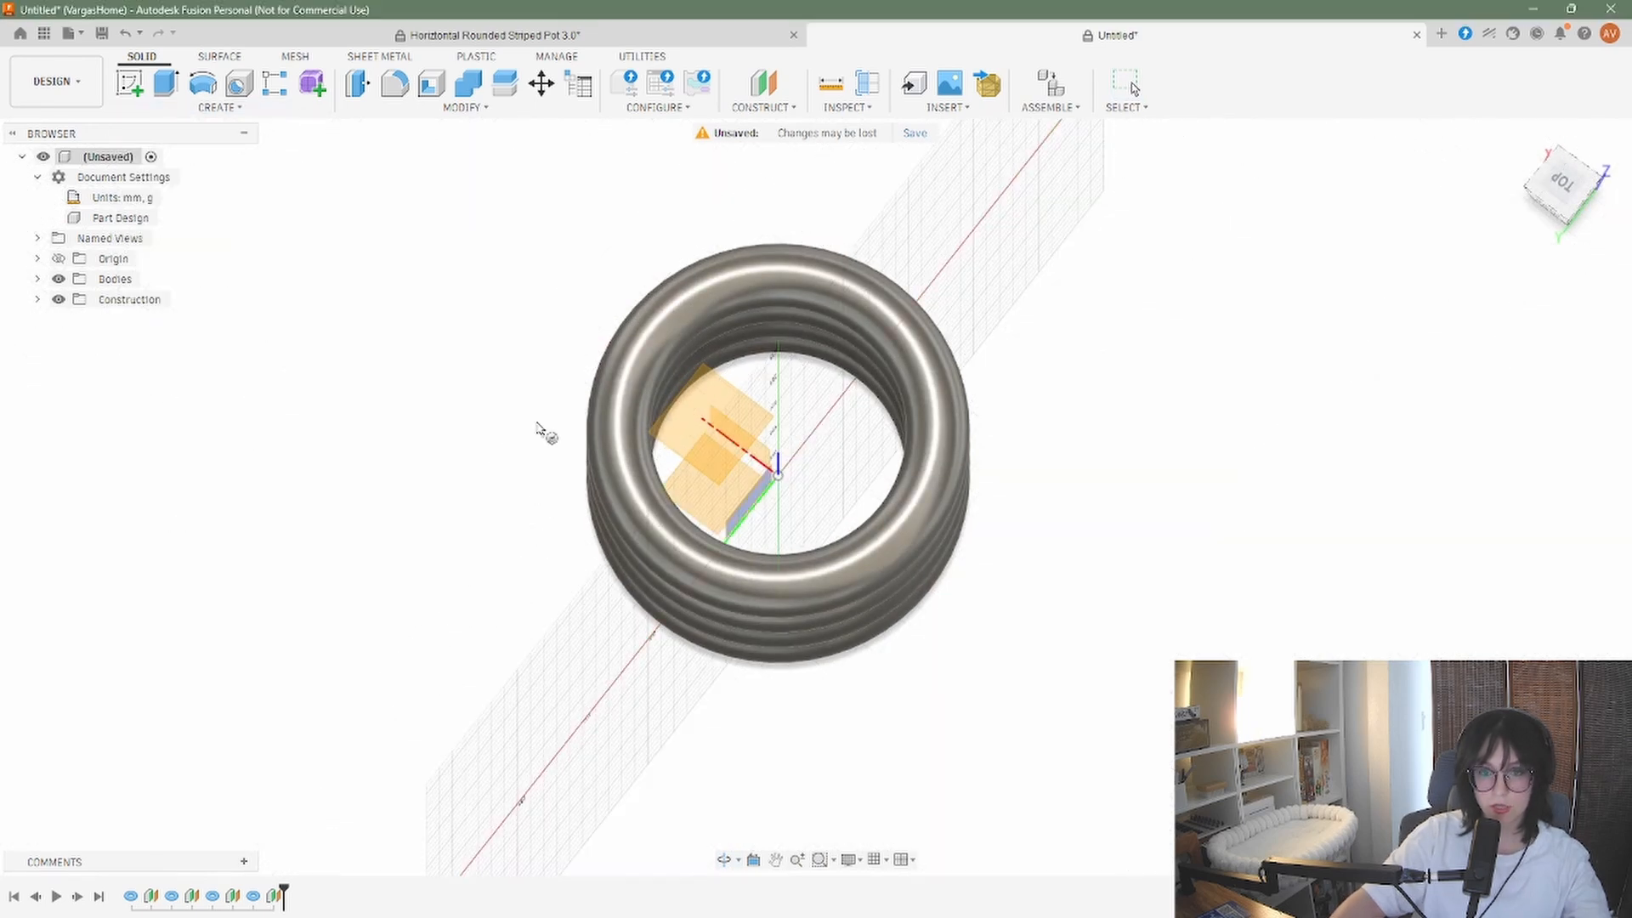
left_click(664, 452)
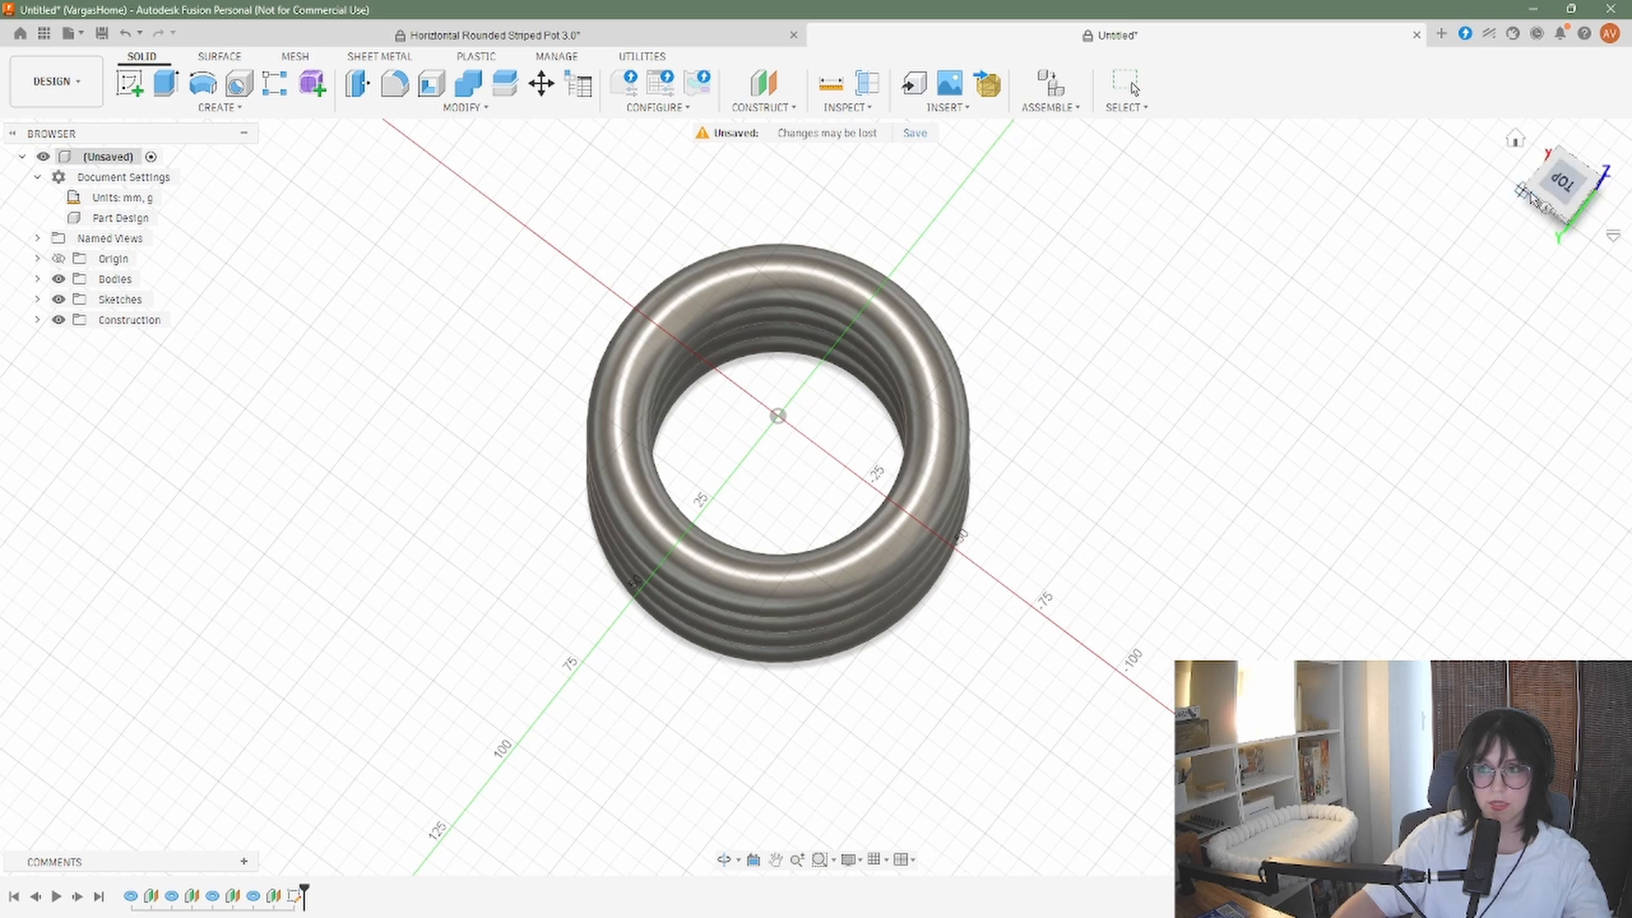
left_click(1564, 182)
left_click(764, 492)
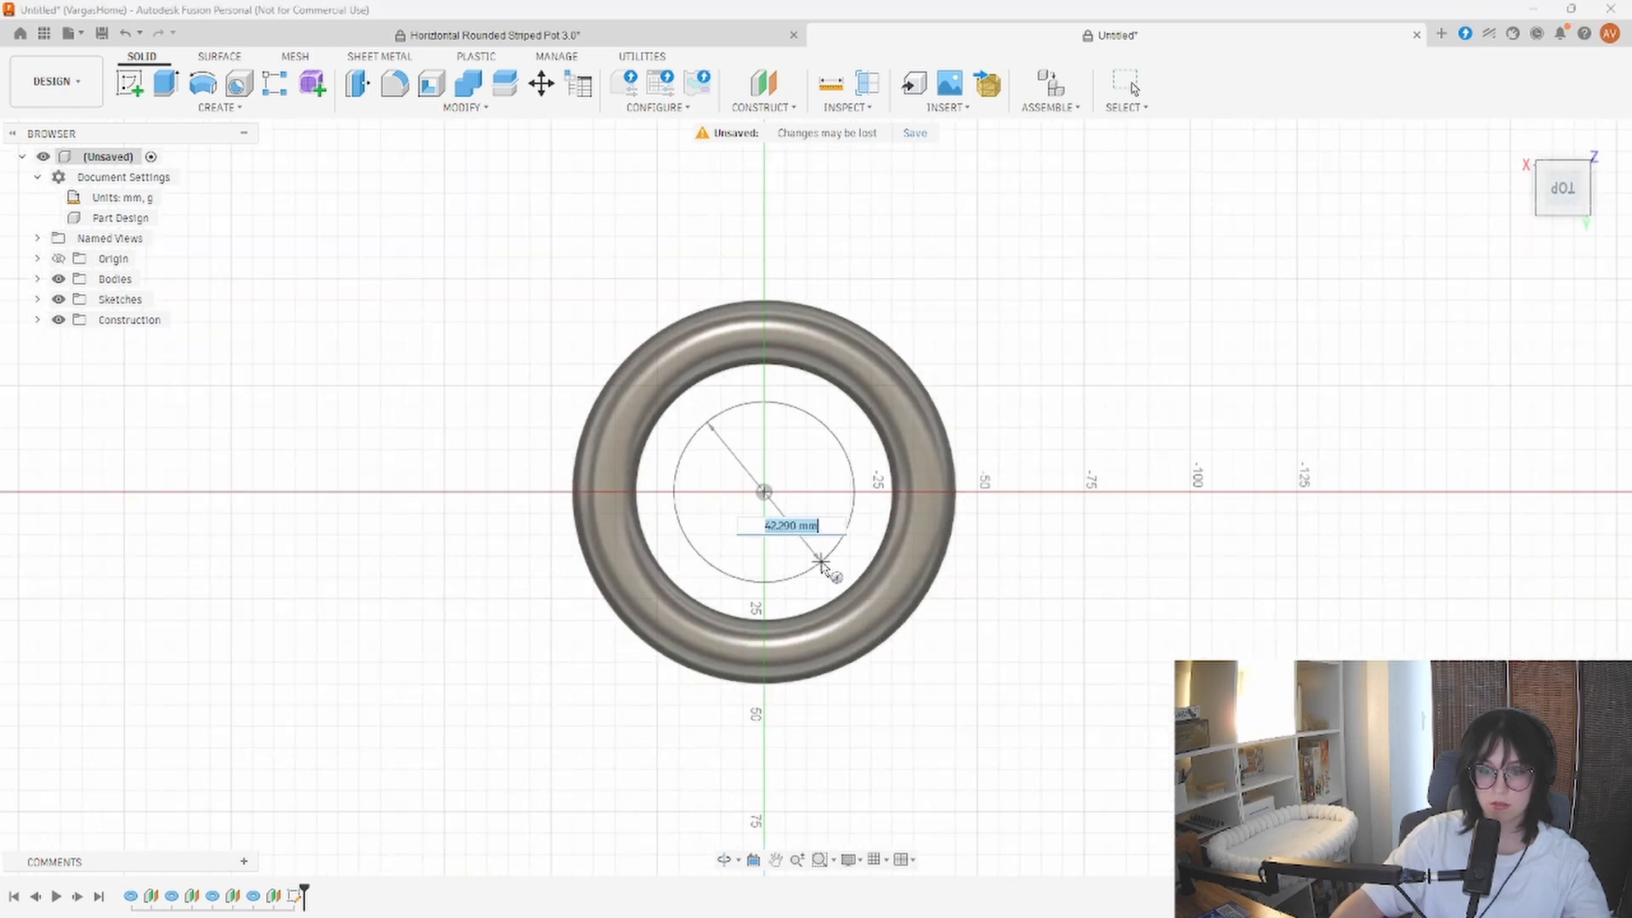
type("75")
key("Tab")
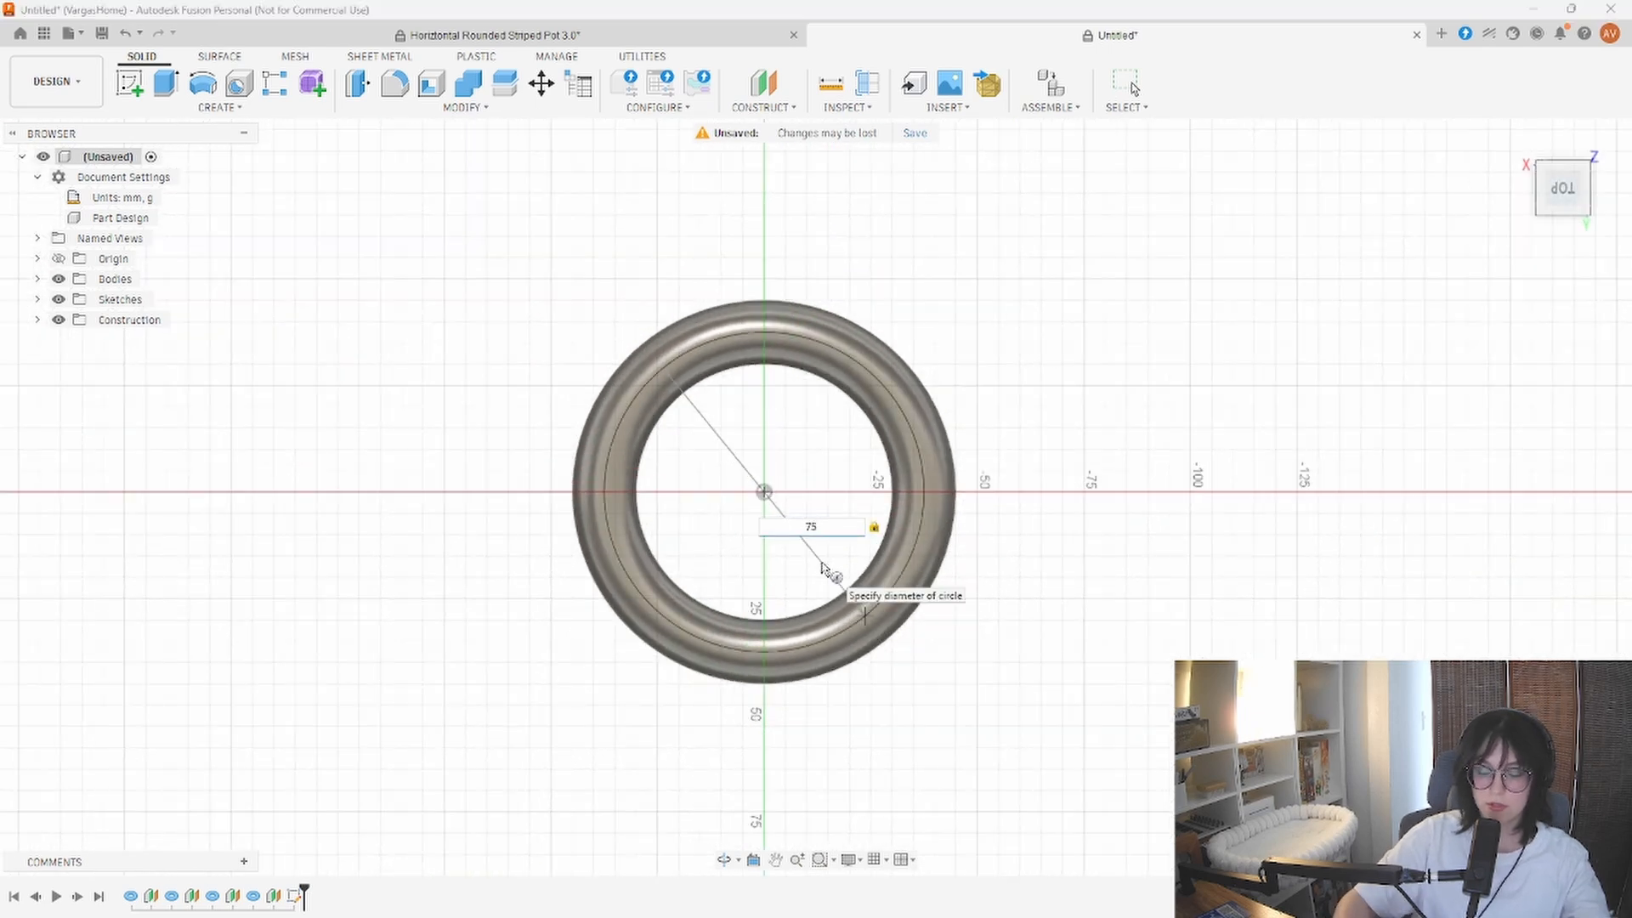
key("Return")
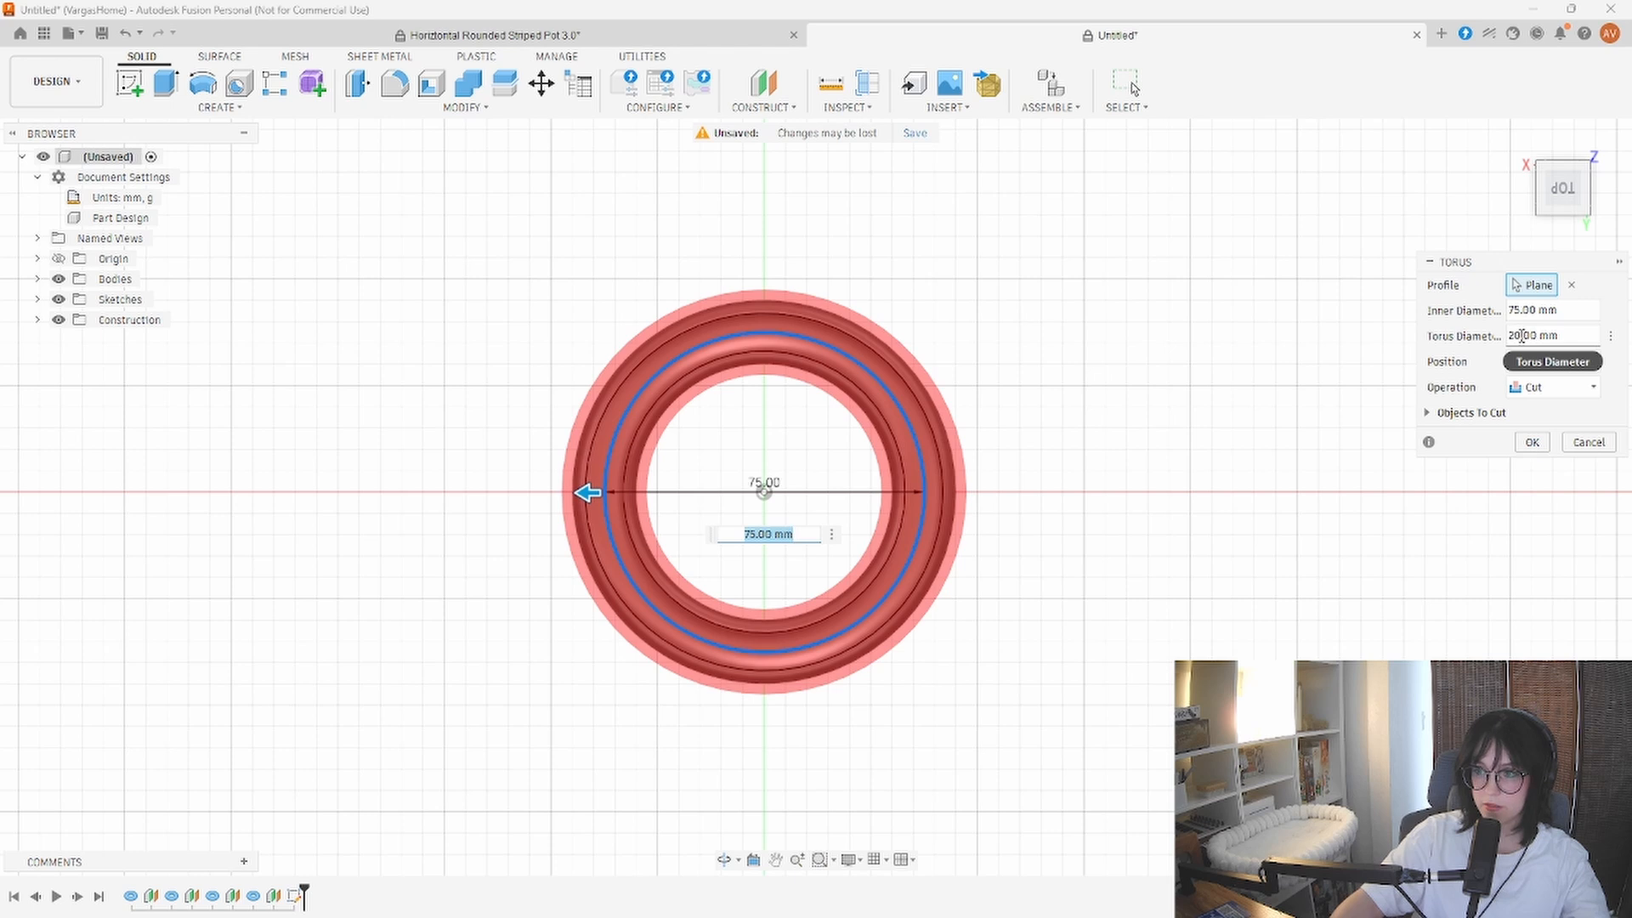
Set the fifth ring's torus diameter to 15 mm and join it to the existing body
left_click_drag(1520, 336, 1497, 347)
type("15")
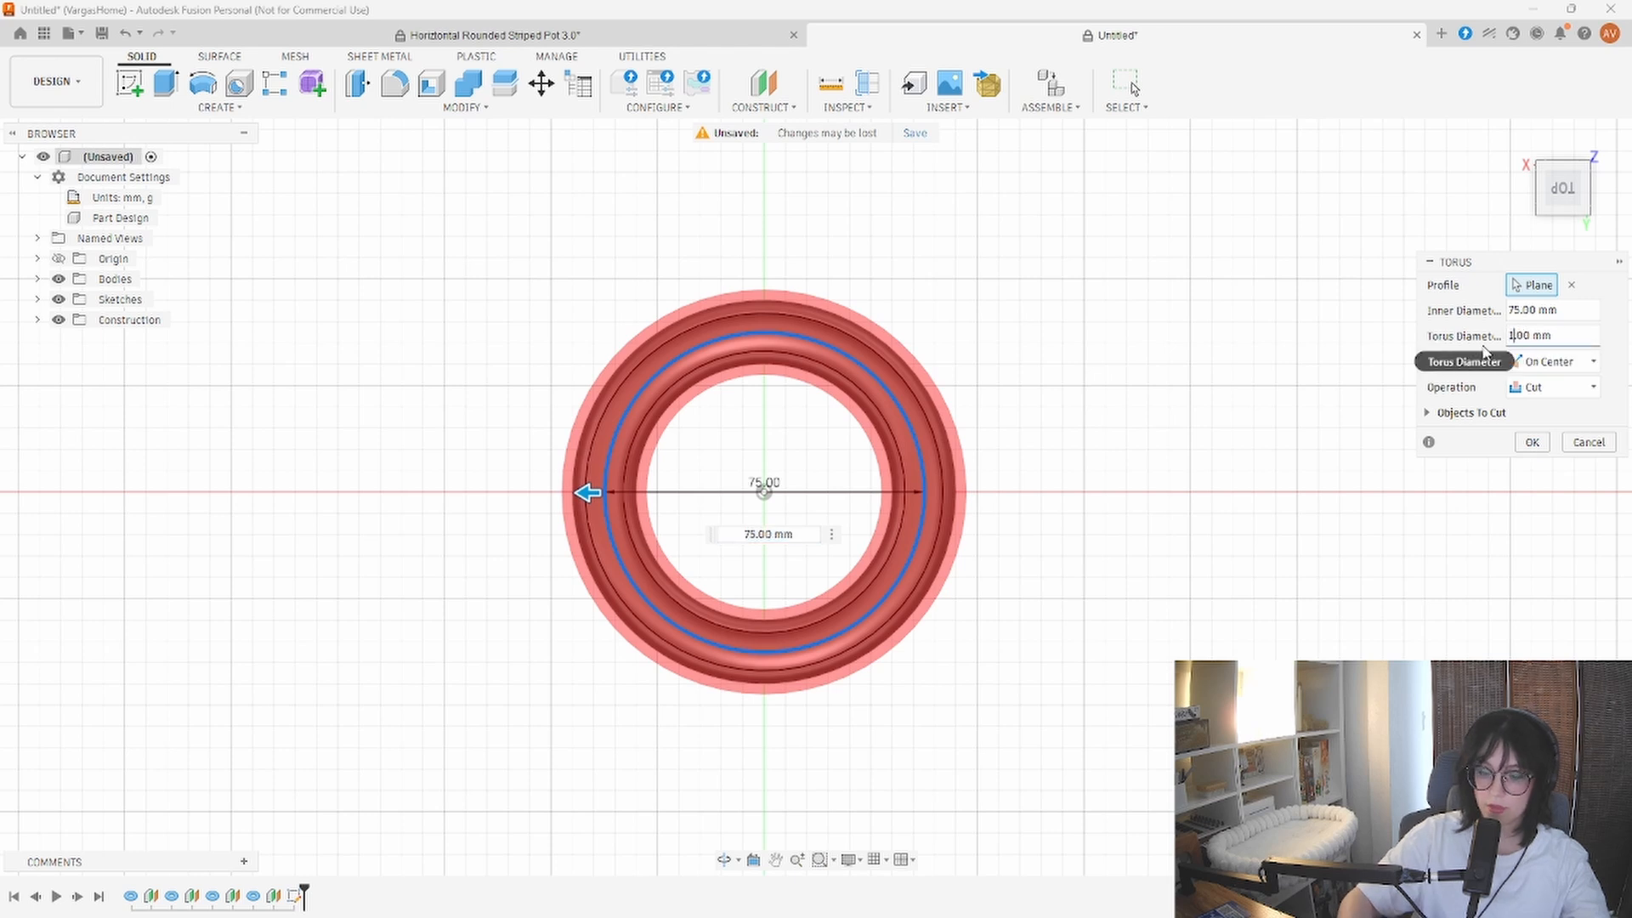
left_click(1550, 387)
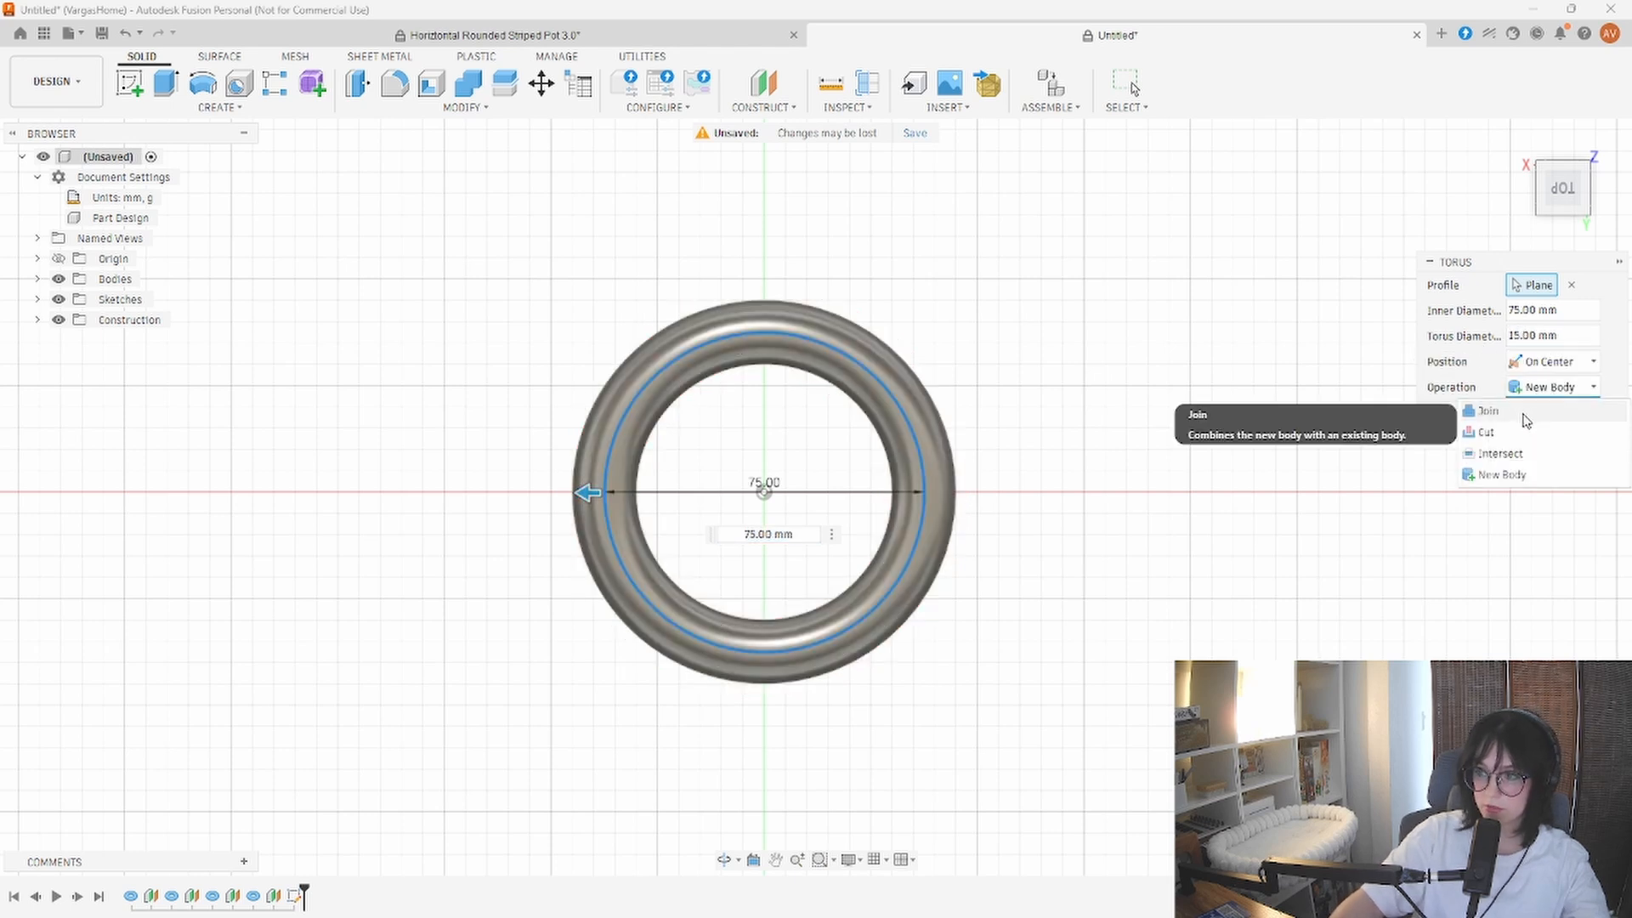
left_click(1524, 413)
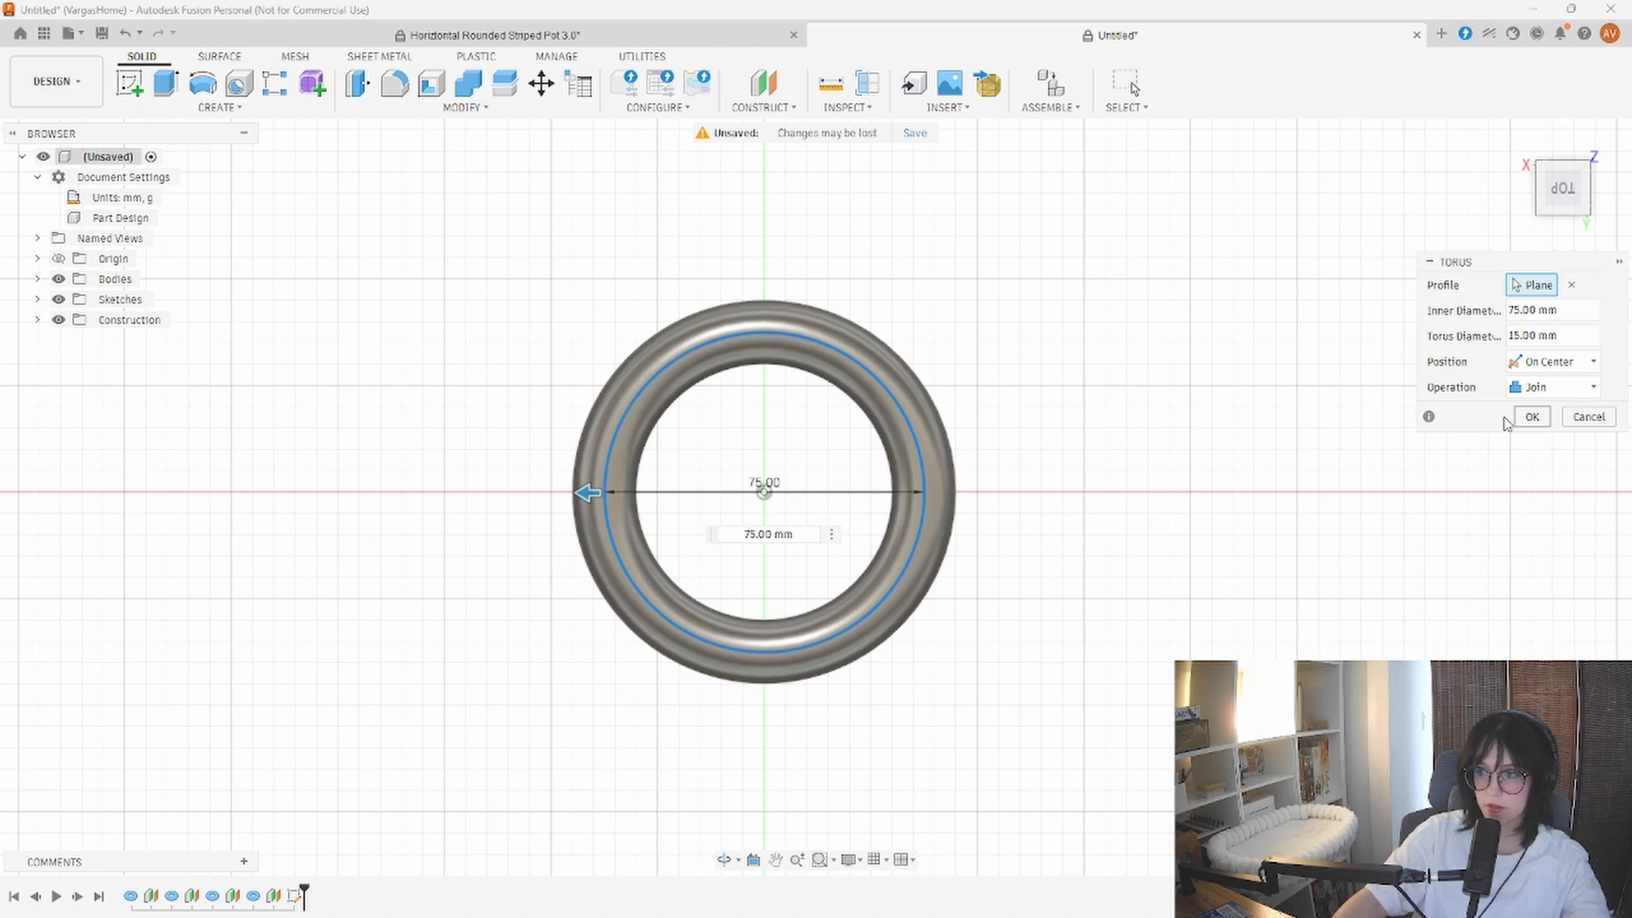
left_click(1542, 418)
Start a new sketch on the horizontal origin plane through the bottom ring
middle_click_drag(1122, 470, 1177, 441, "shift")
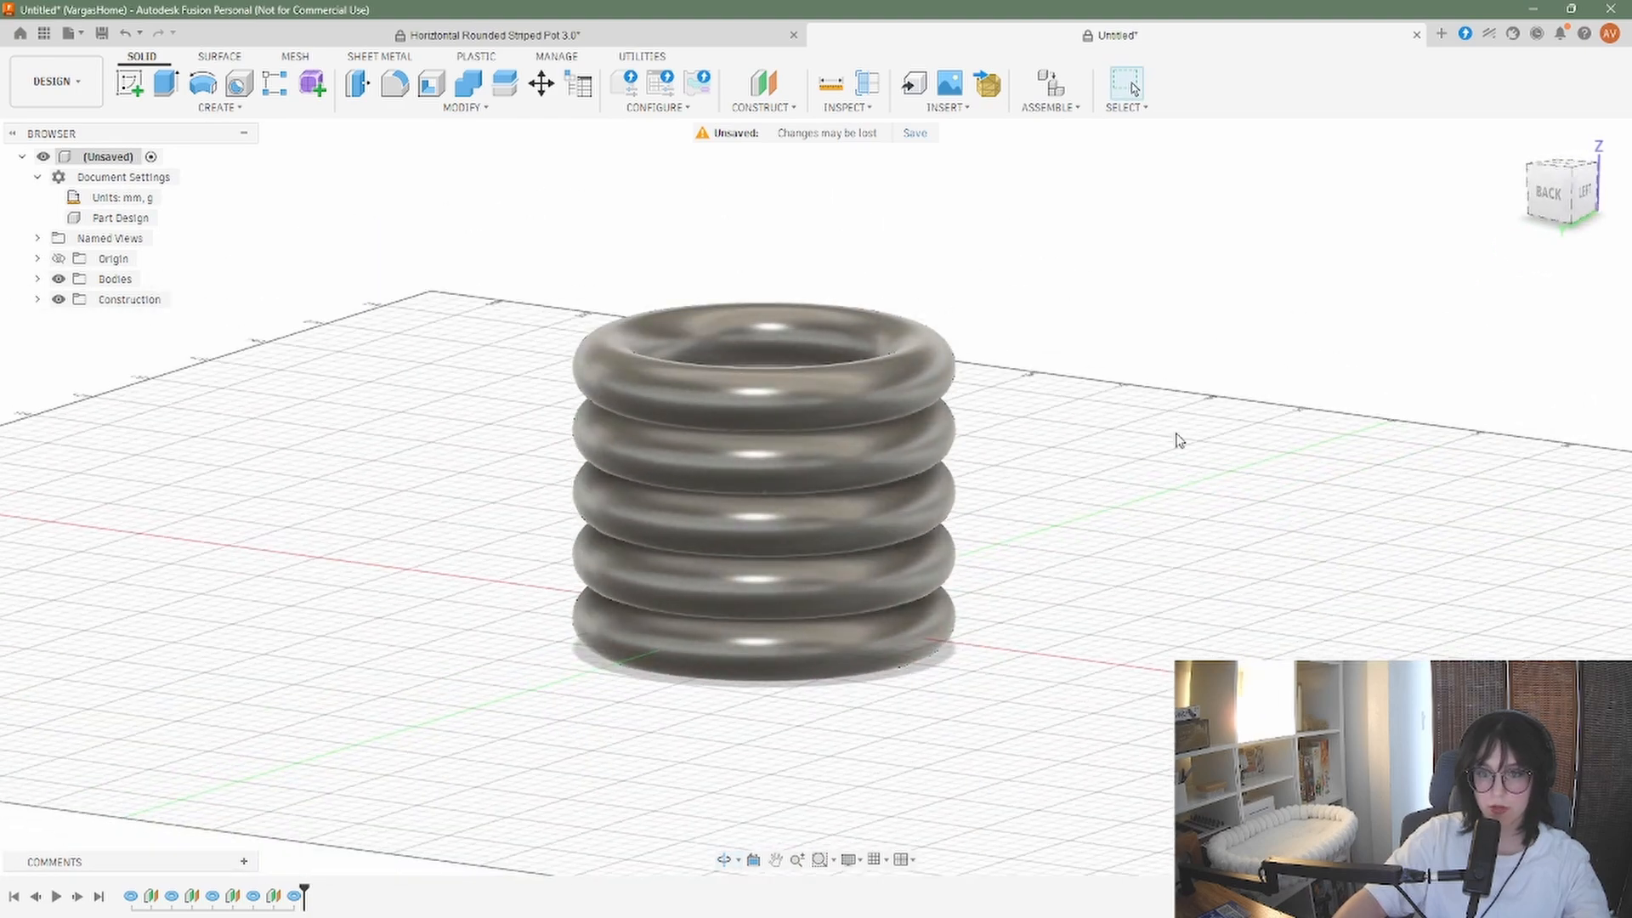
middle_click_drag(485, 538, 534, 574, "shift")
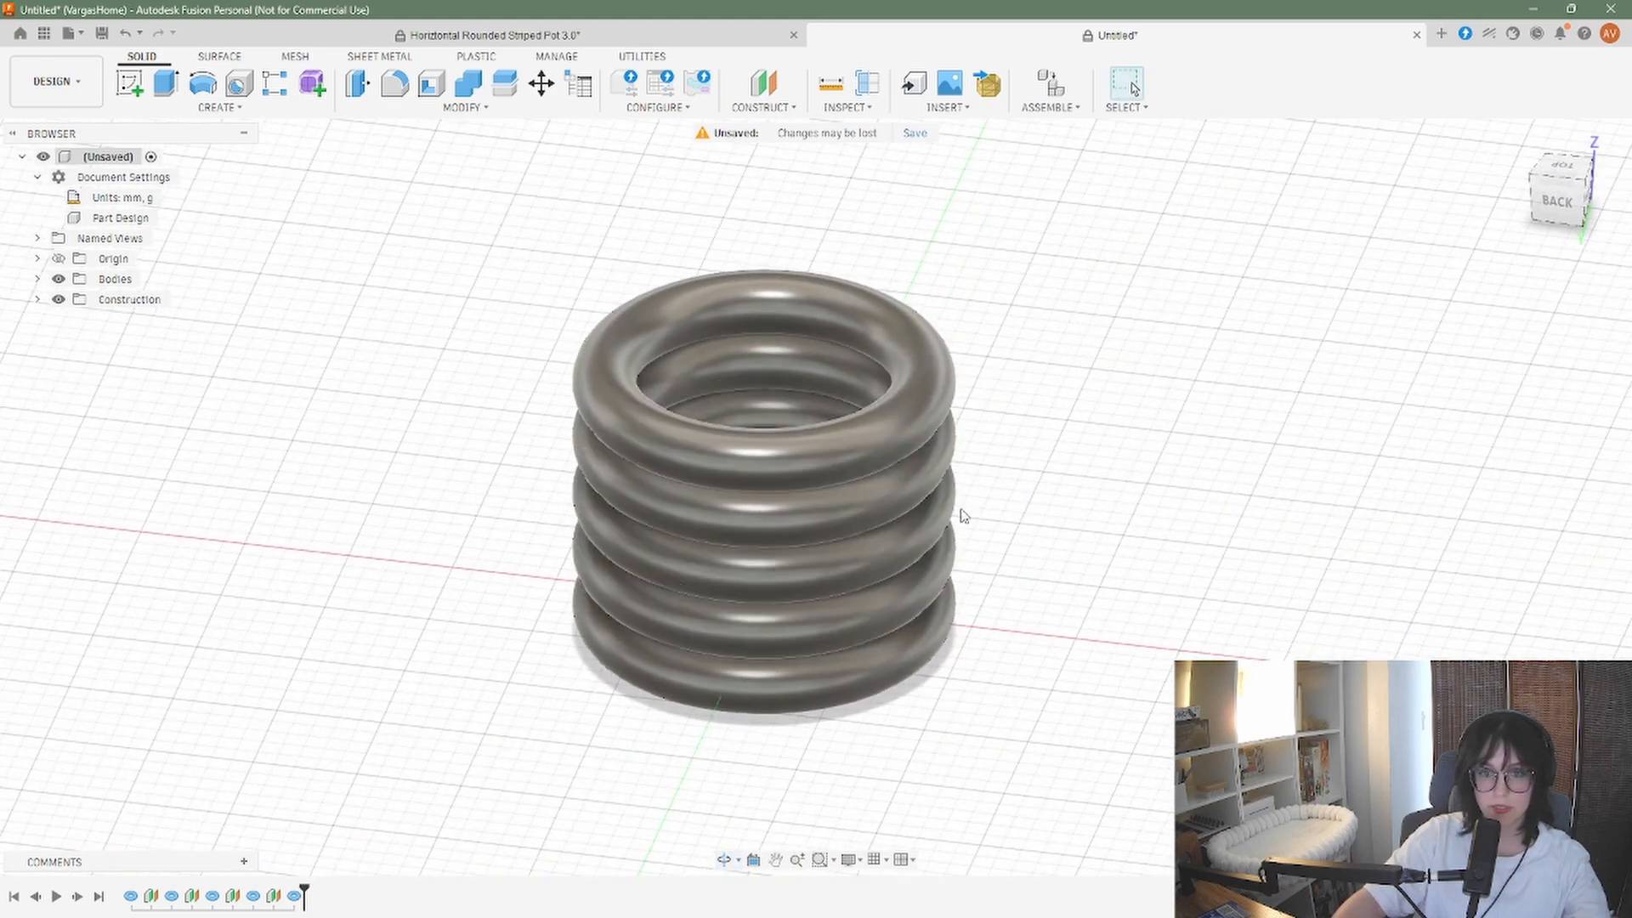
middle_click_drag(1028, 419, 1037, 455, "shift")
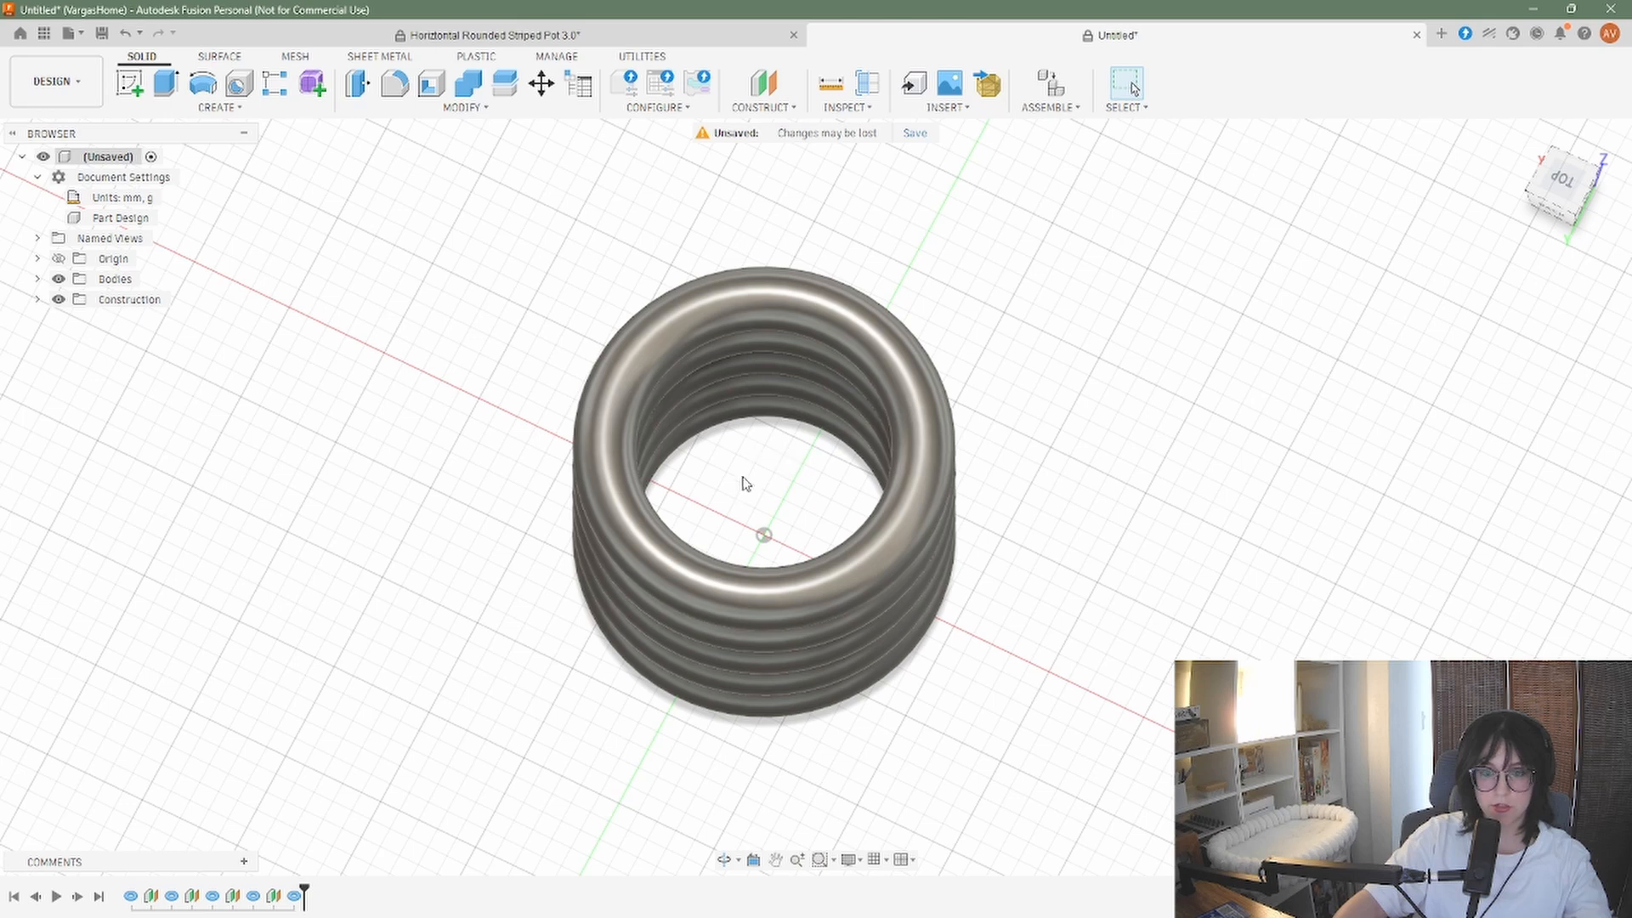
middle_click_drag(745, 482, 773, 462, "shift")
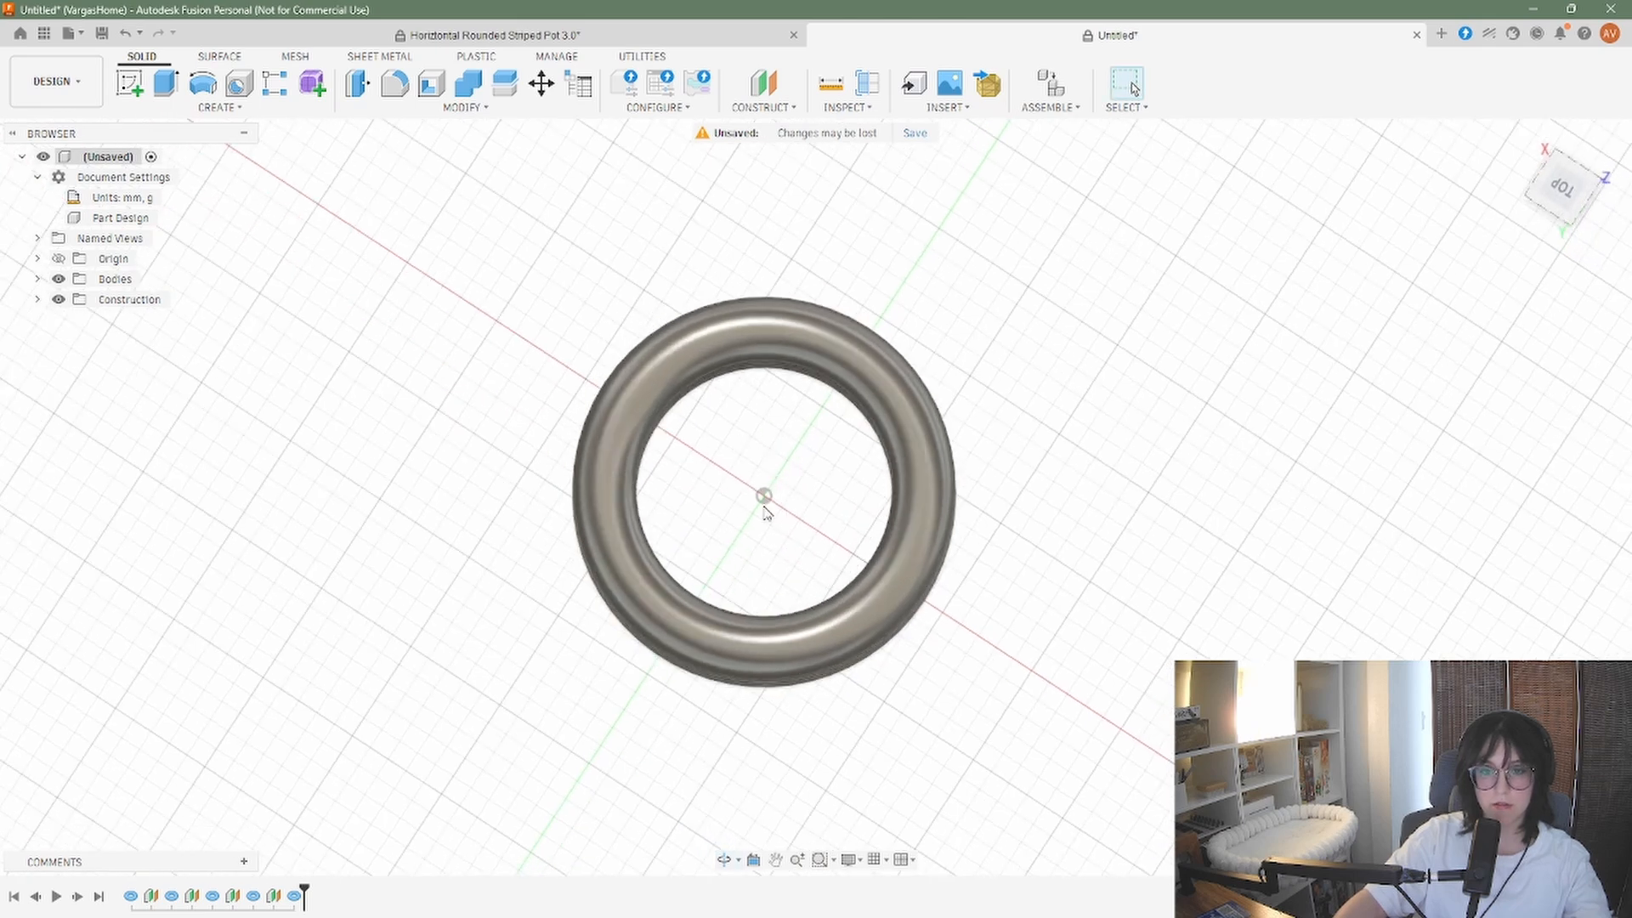
middle_click_drag(1084, 513, 1112, 374, "shift")
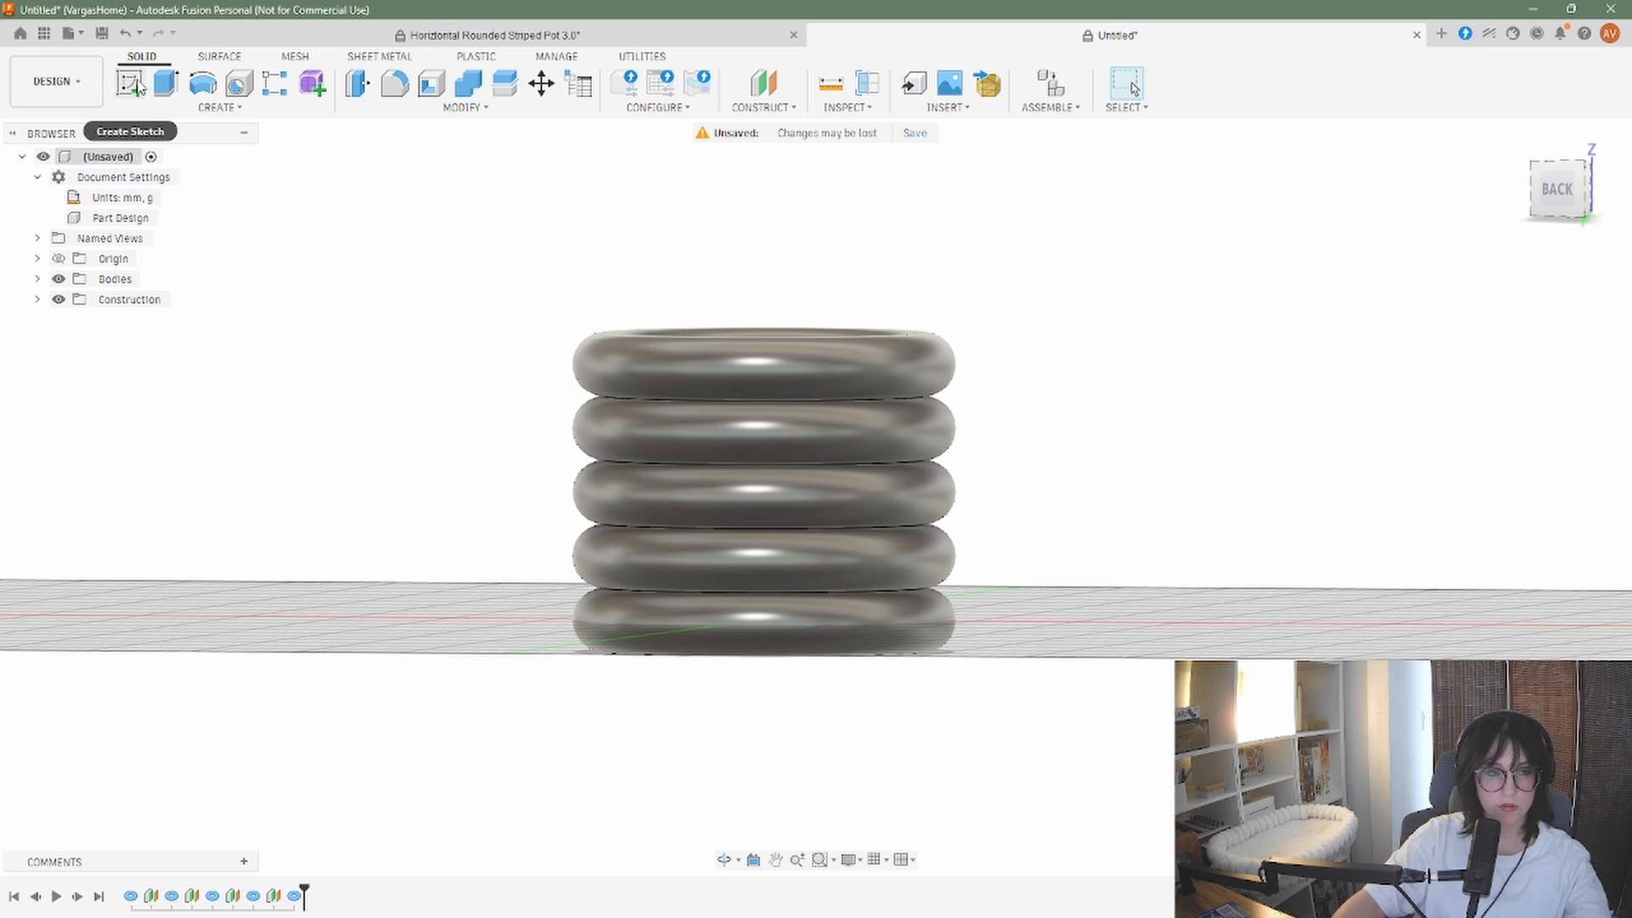
middle_click_drag(1060, 432, 1053, 431, "shift")
left_click(246, 136)
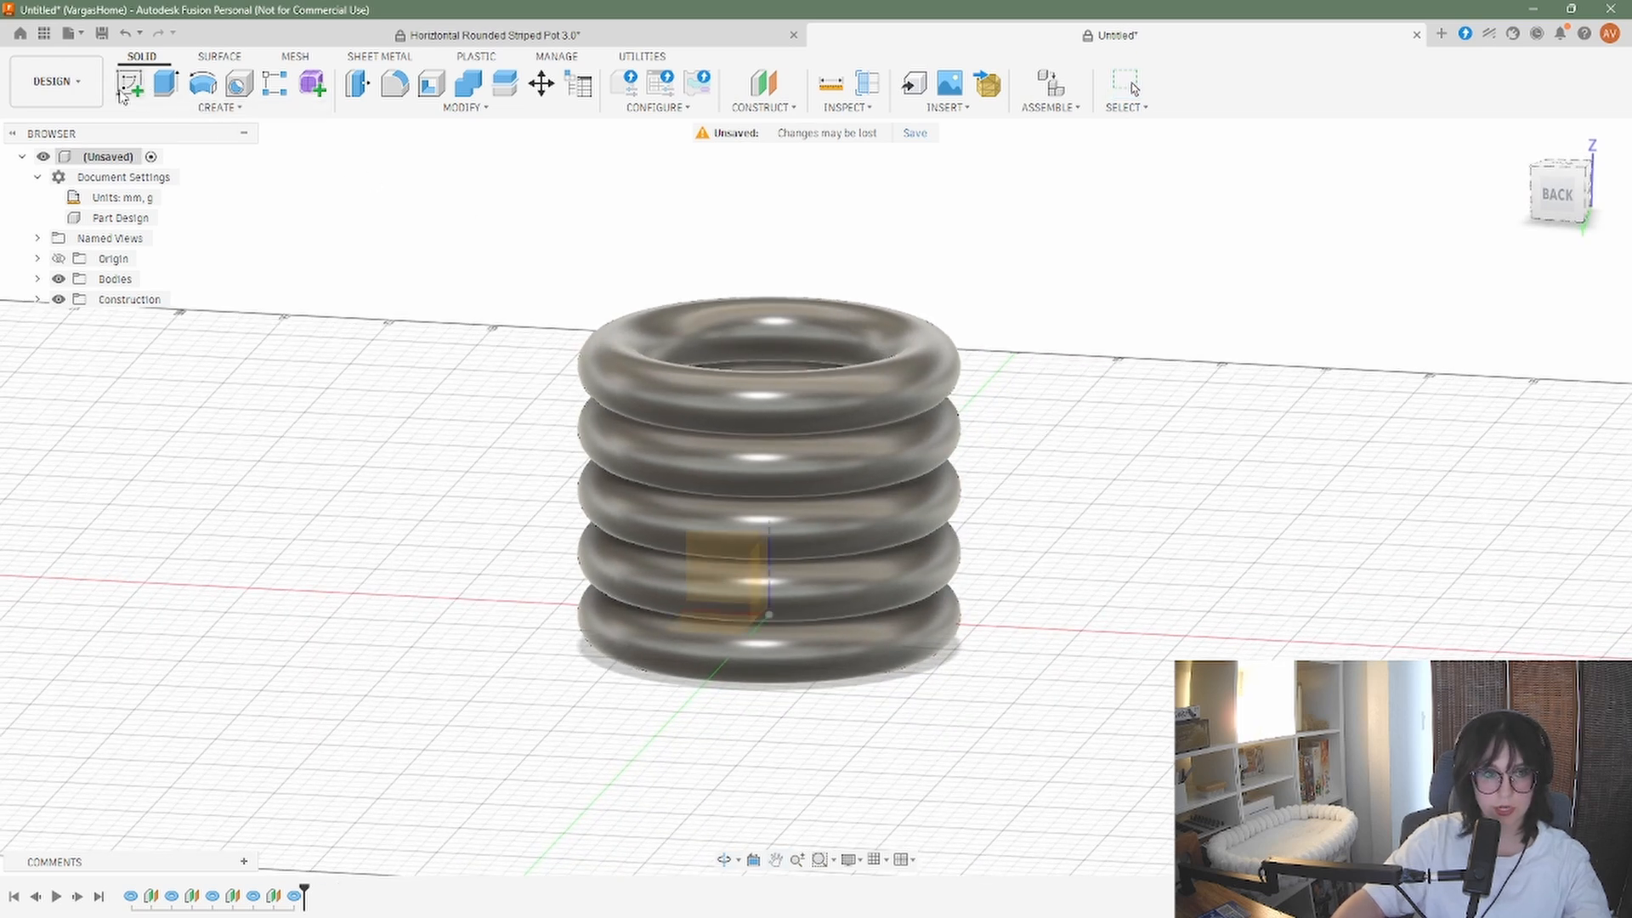
middle_click_drag(1148, 492, 1085, 594, "shift")
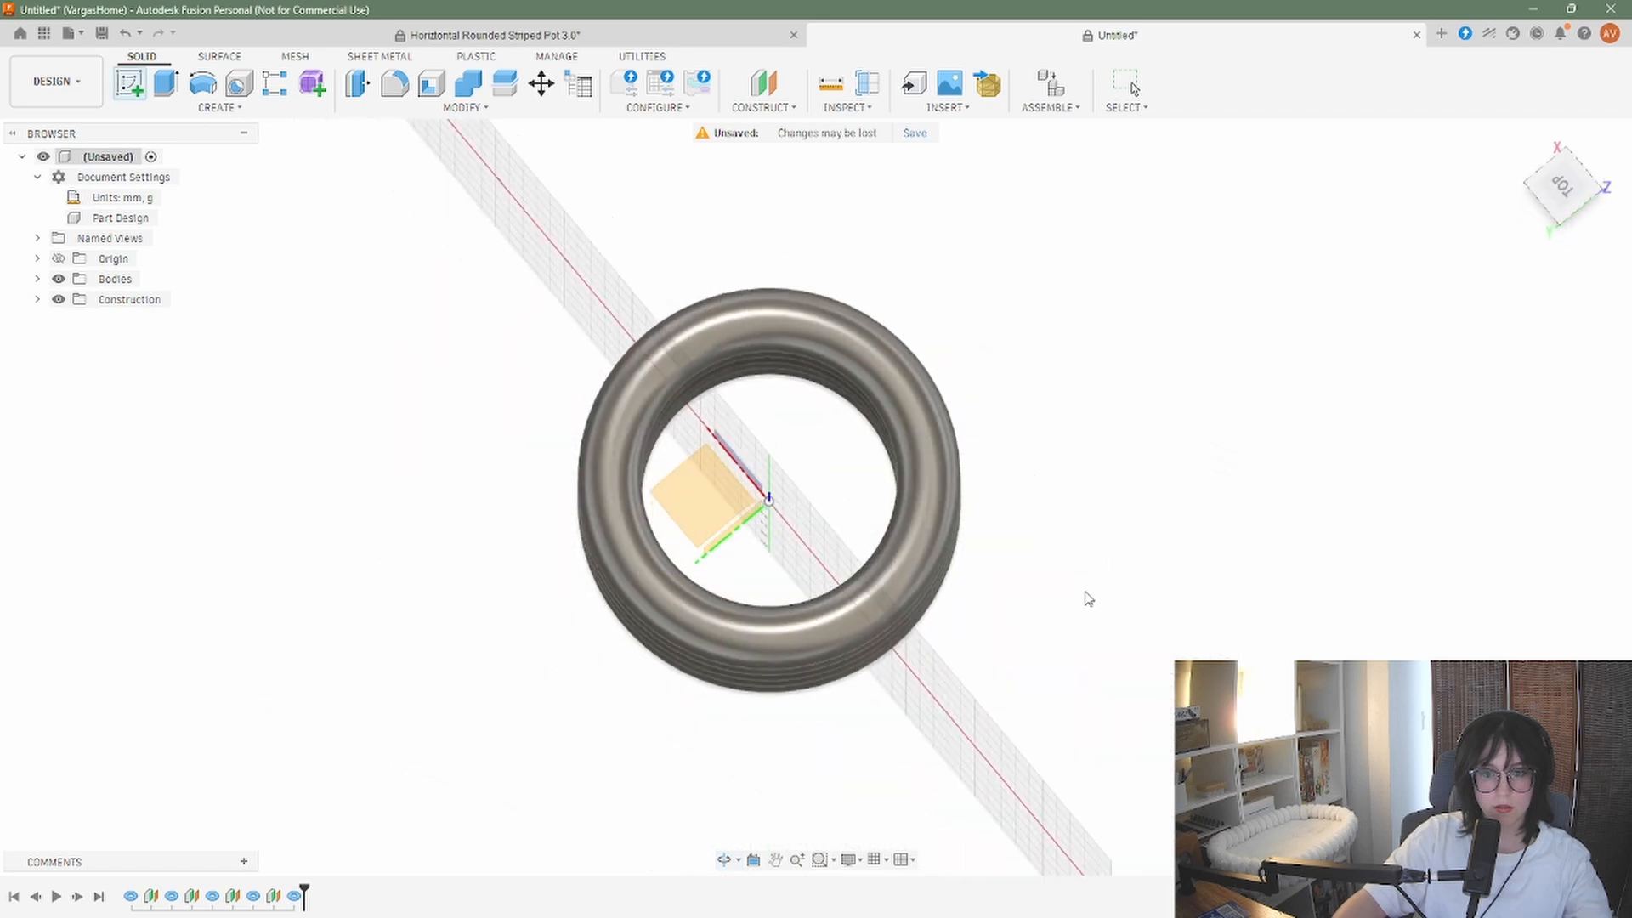
left_click(706, 507)
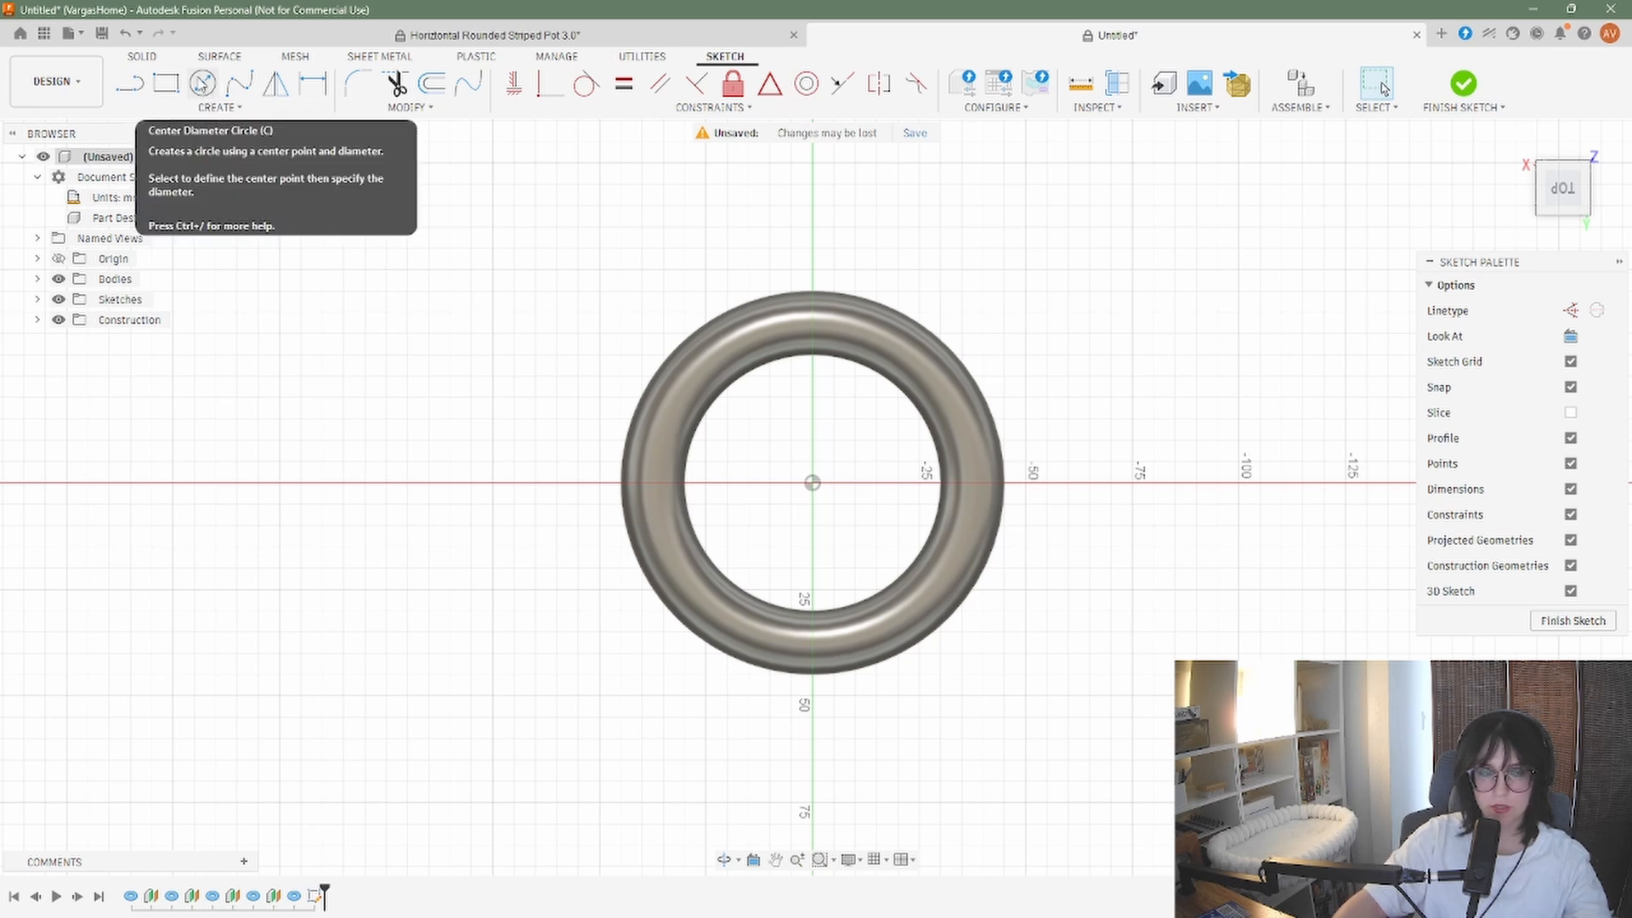
Sketch a 75 mm diameter circle centred on the origin and finish the sketch
left_click(204, 84)
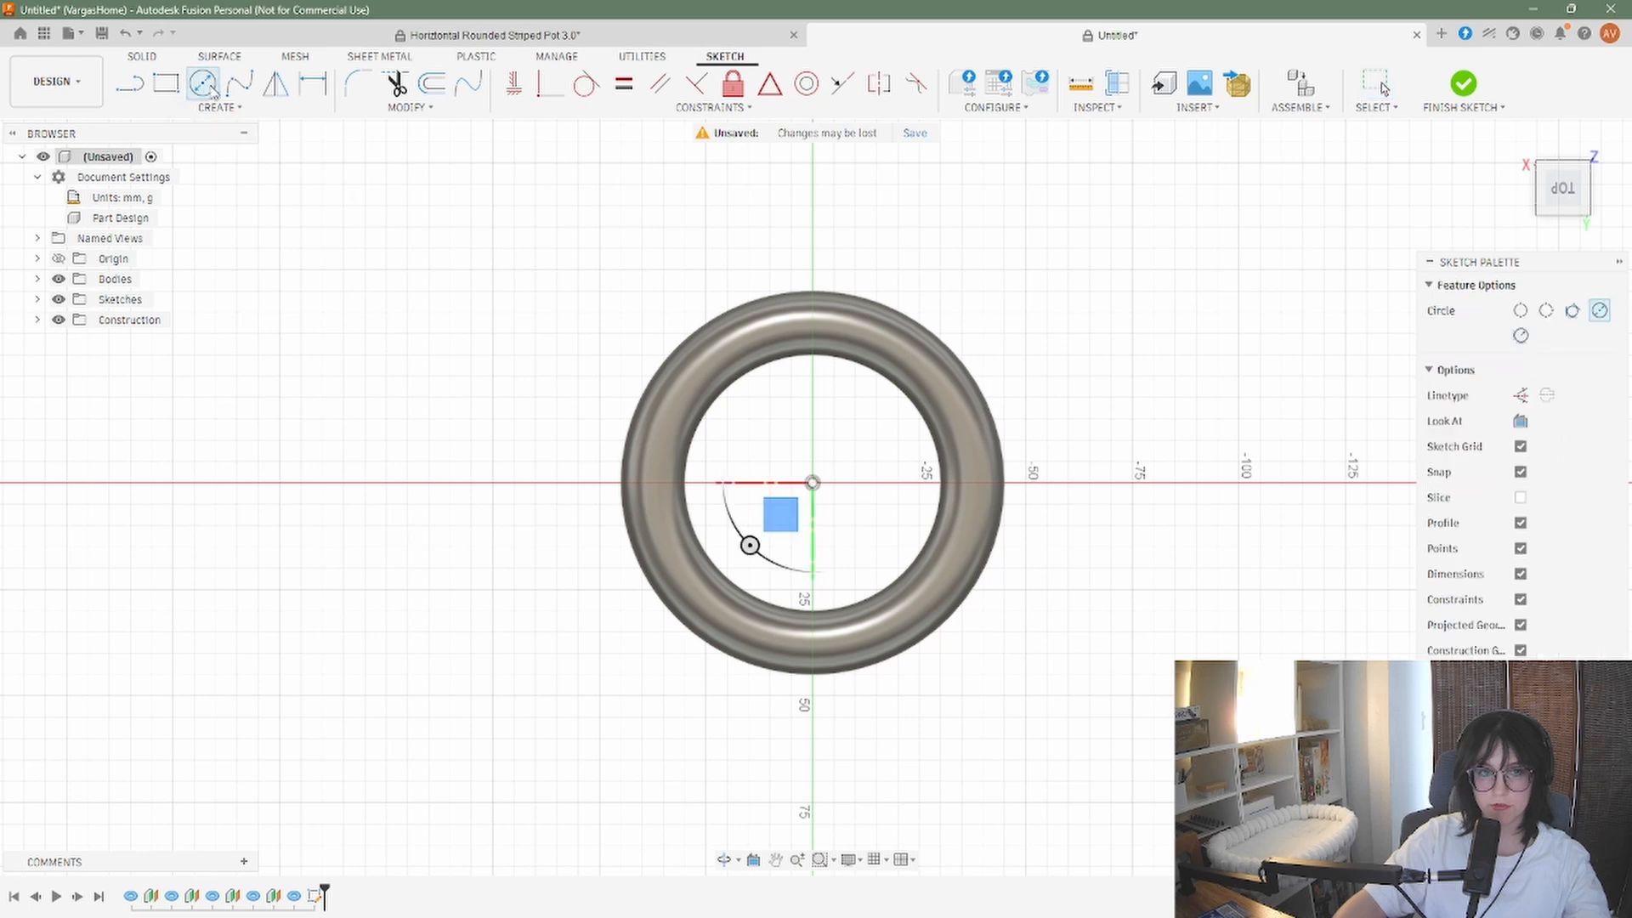
left_click(812, 483)
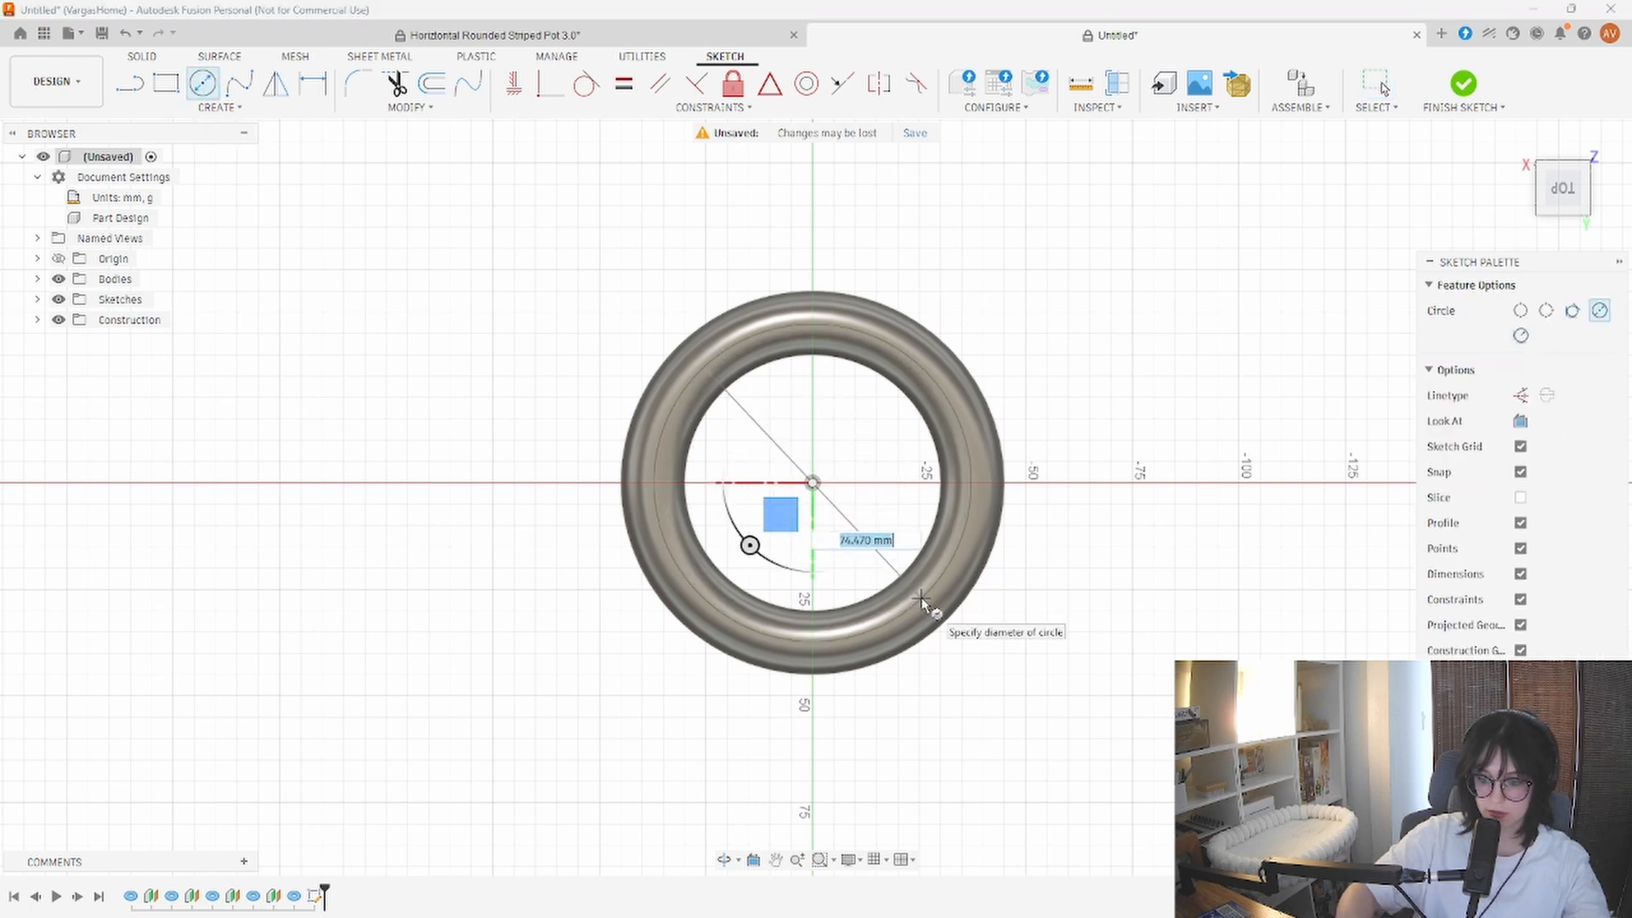
type("75")
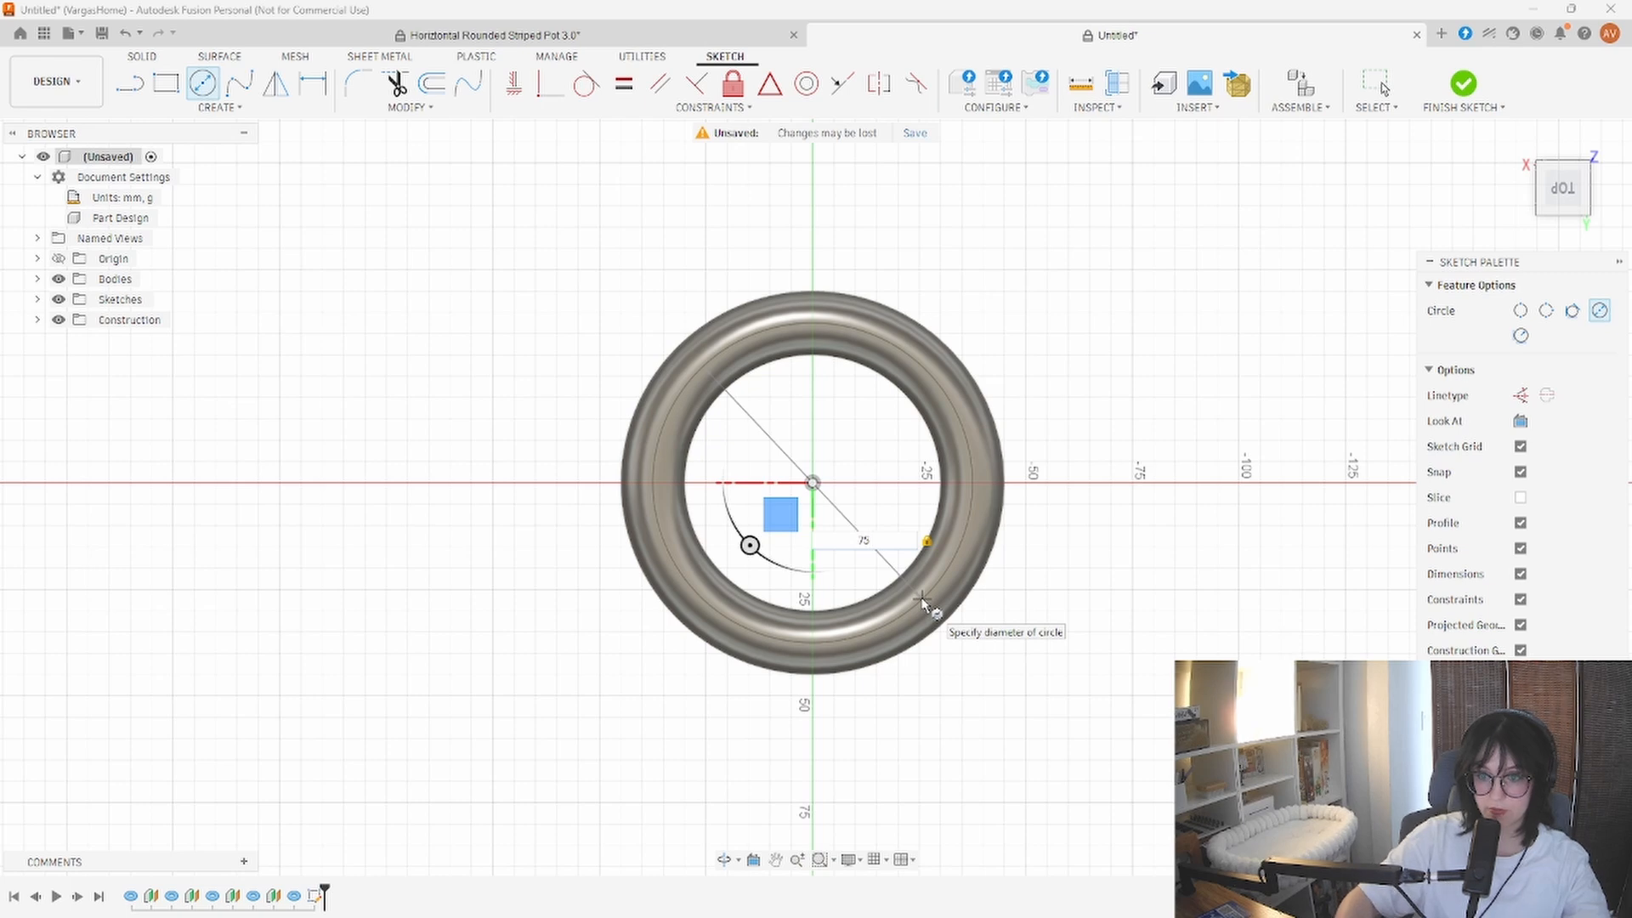
key("Return")
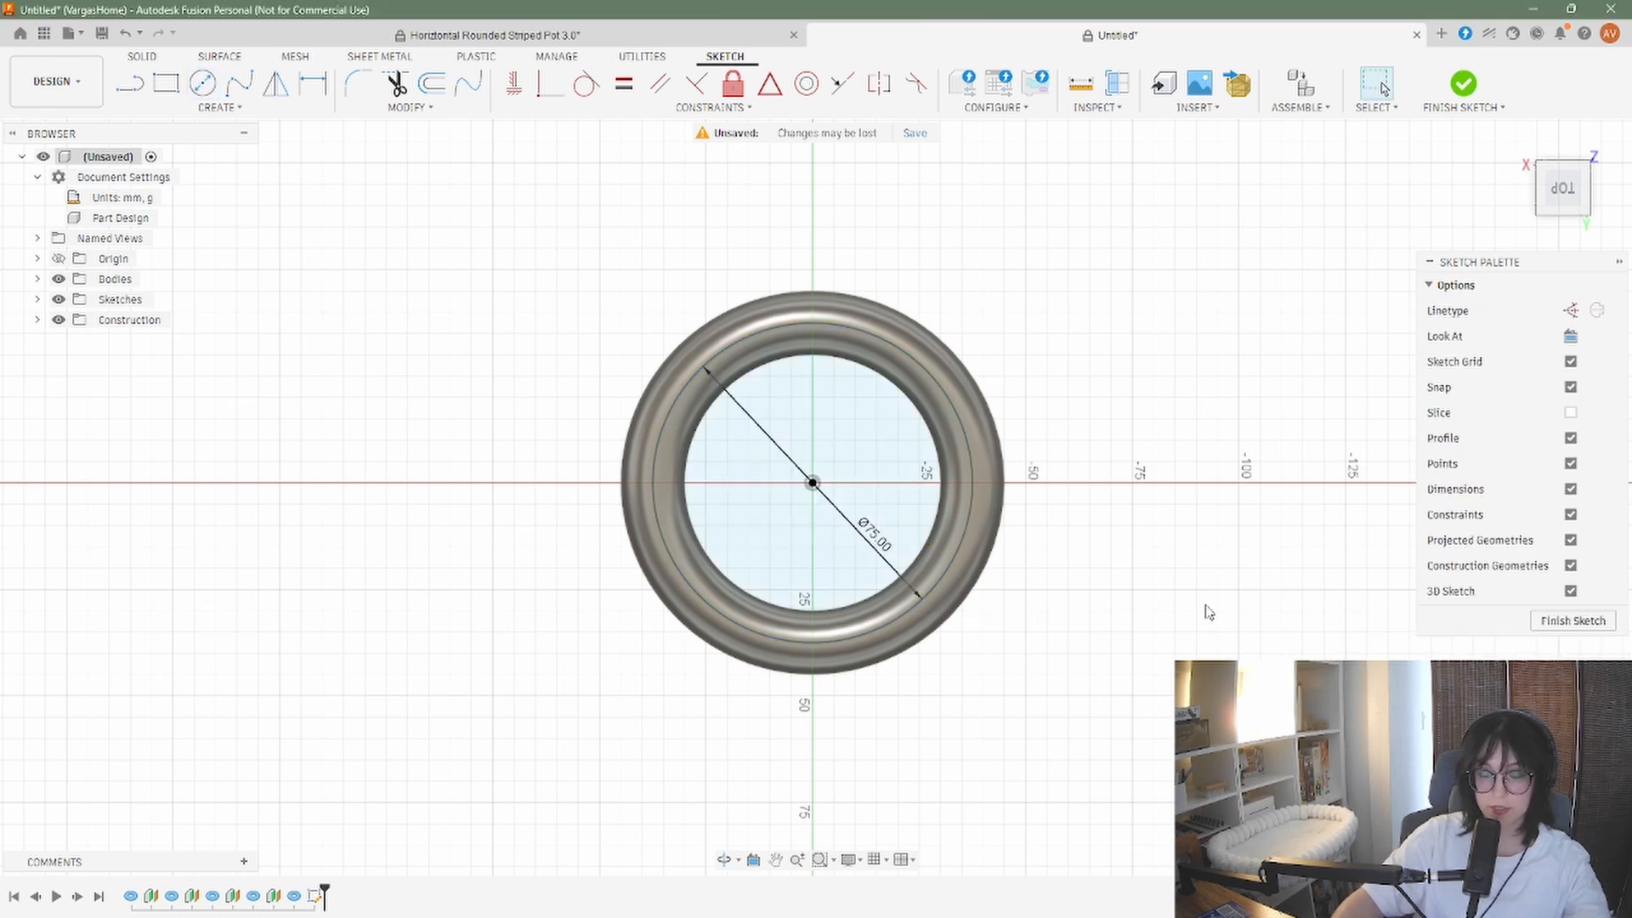
middle_click_drag(1082, 569, 1082, 473, "shift")
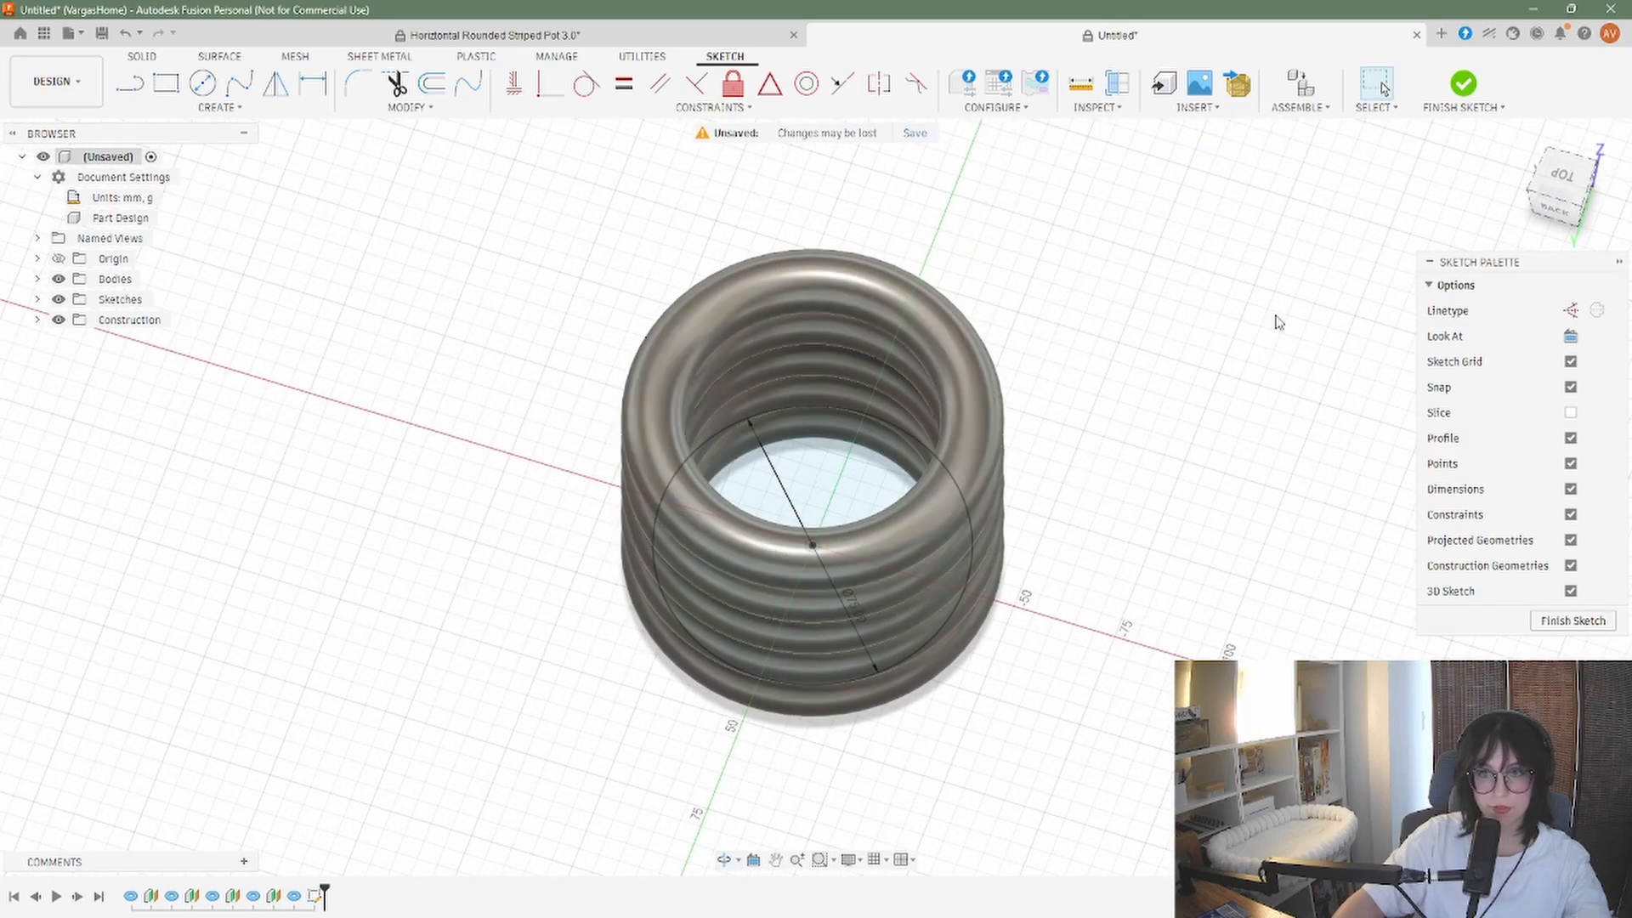
left_click(1463, 85)
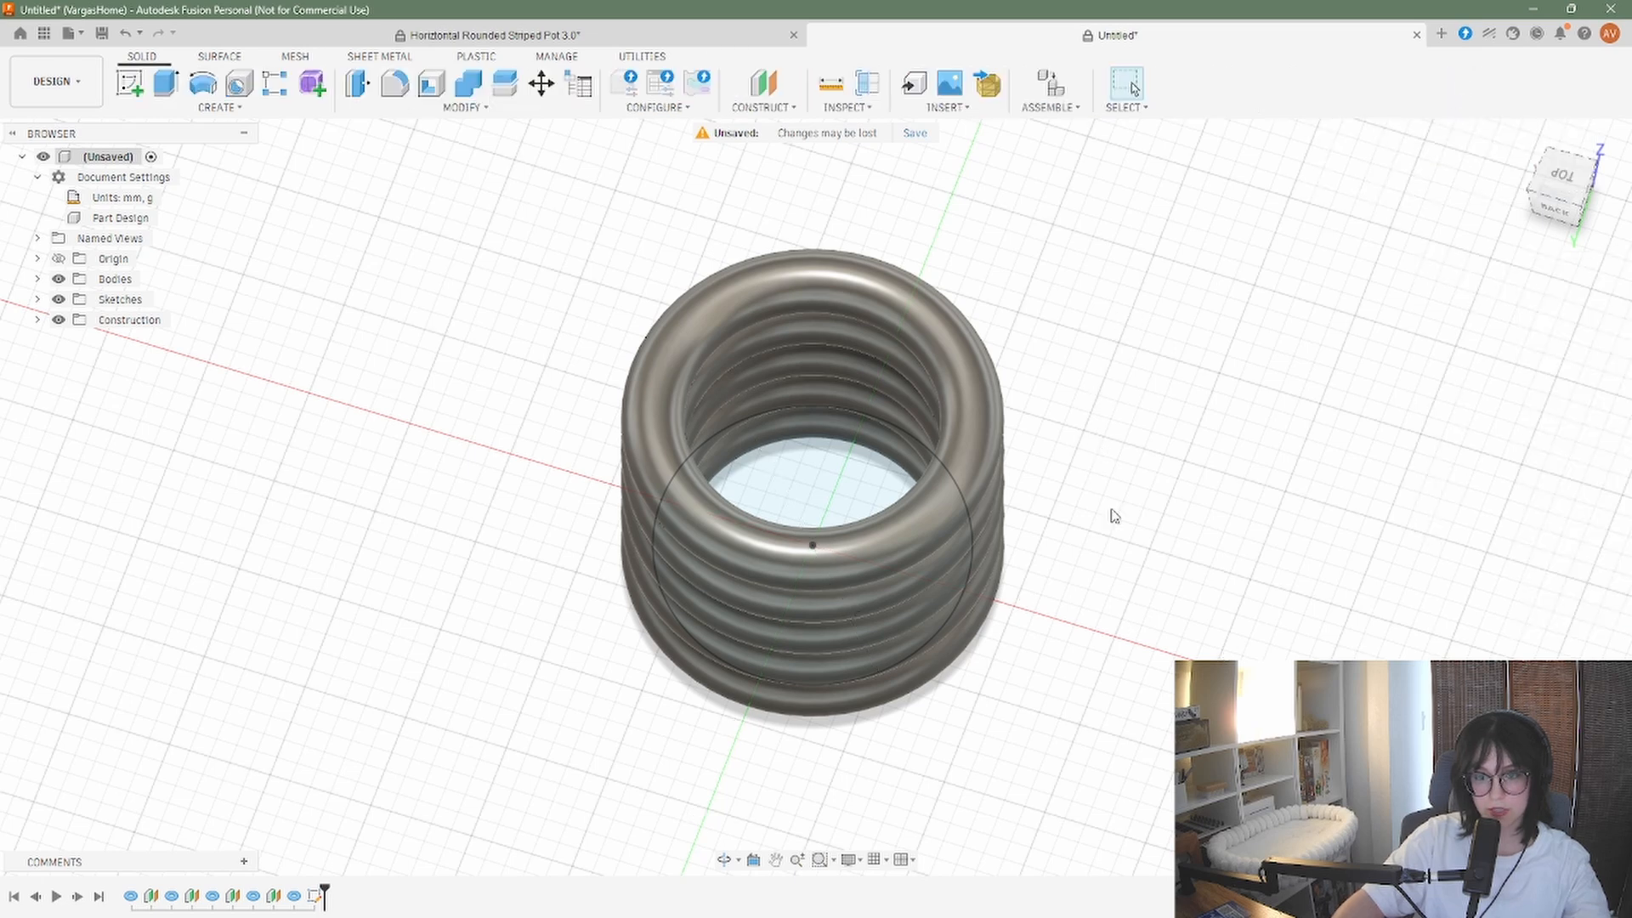
Extrude the 75 mm circle upward 5 mm and join it to the rings as the pot's floor
left_click(790, 472)
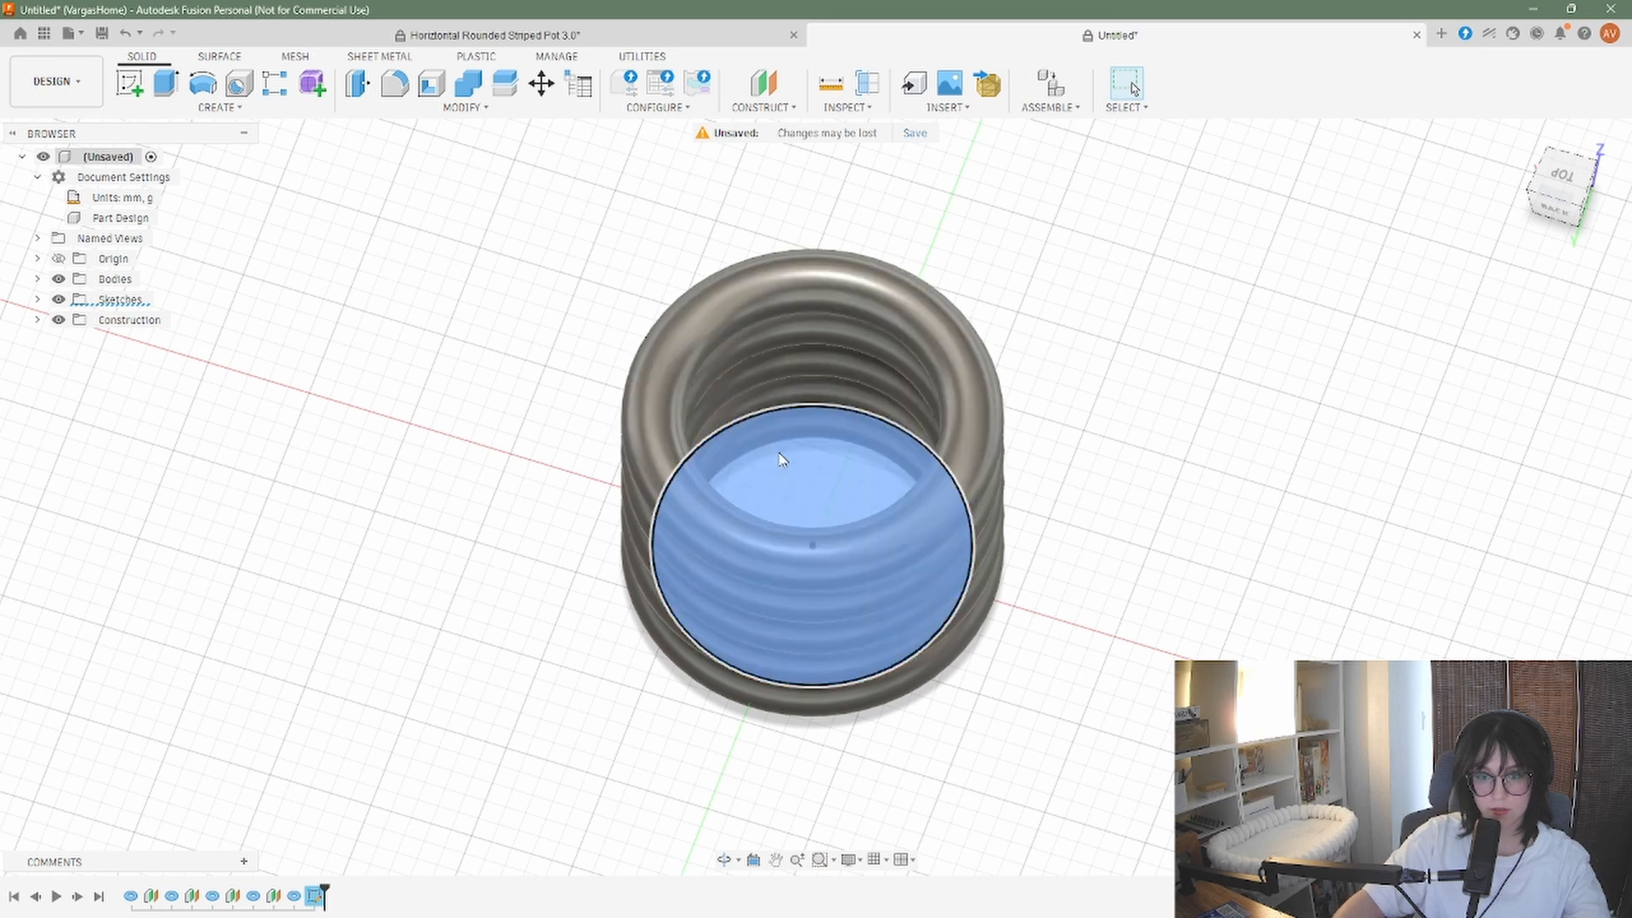
left_click(170, 84)
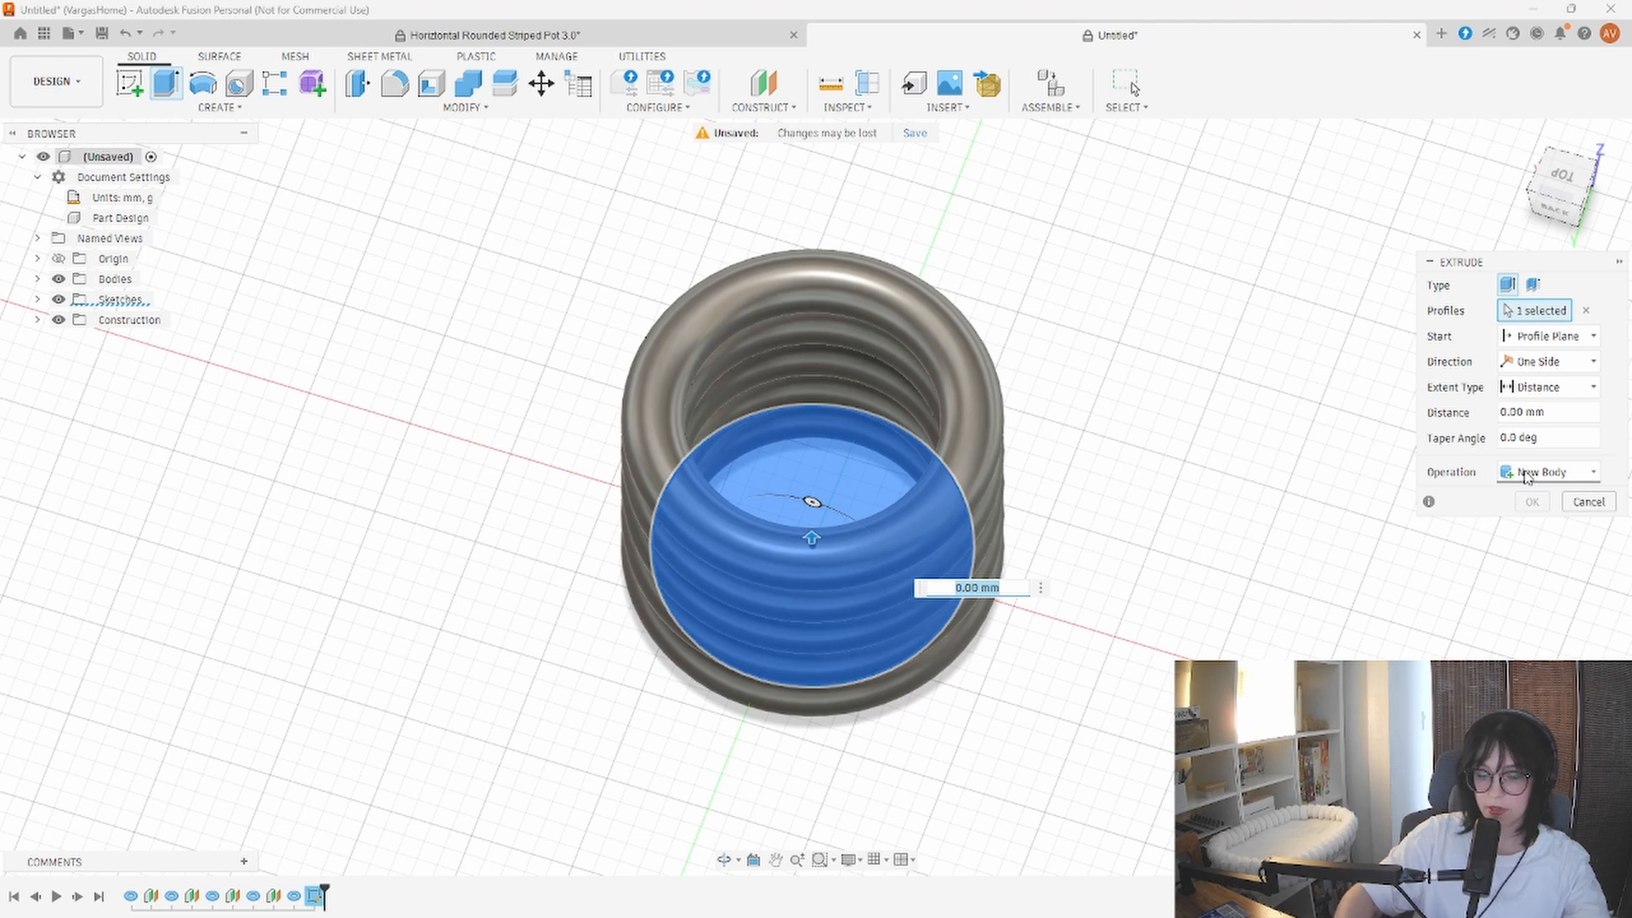
type("65")
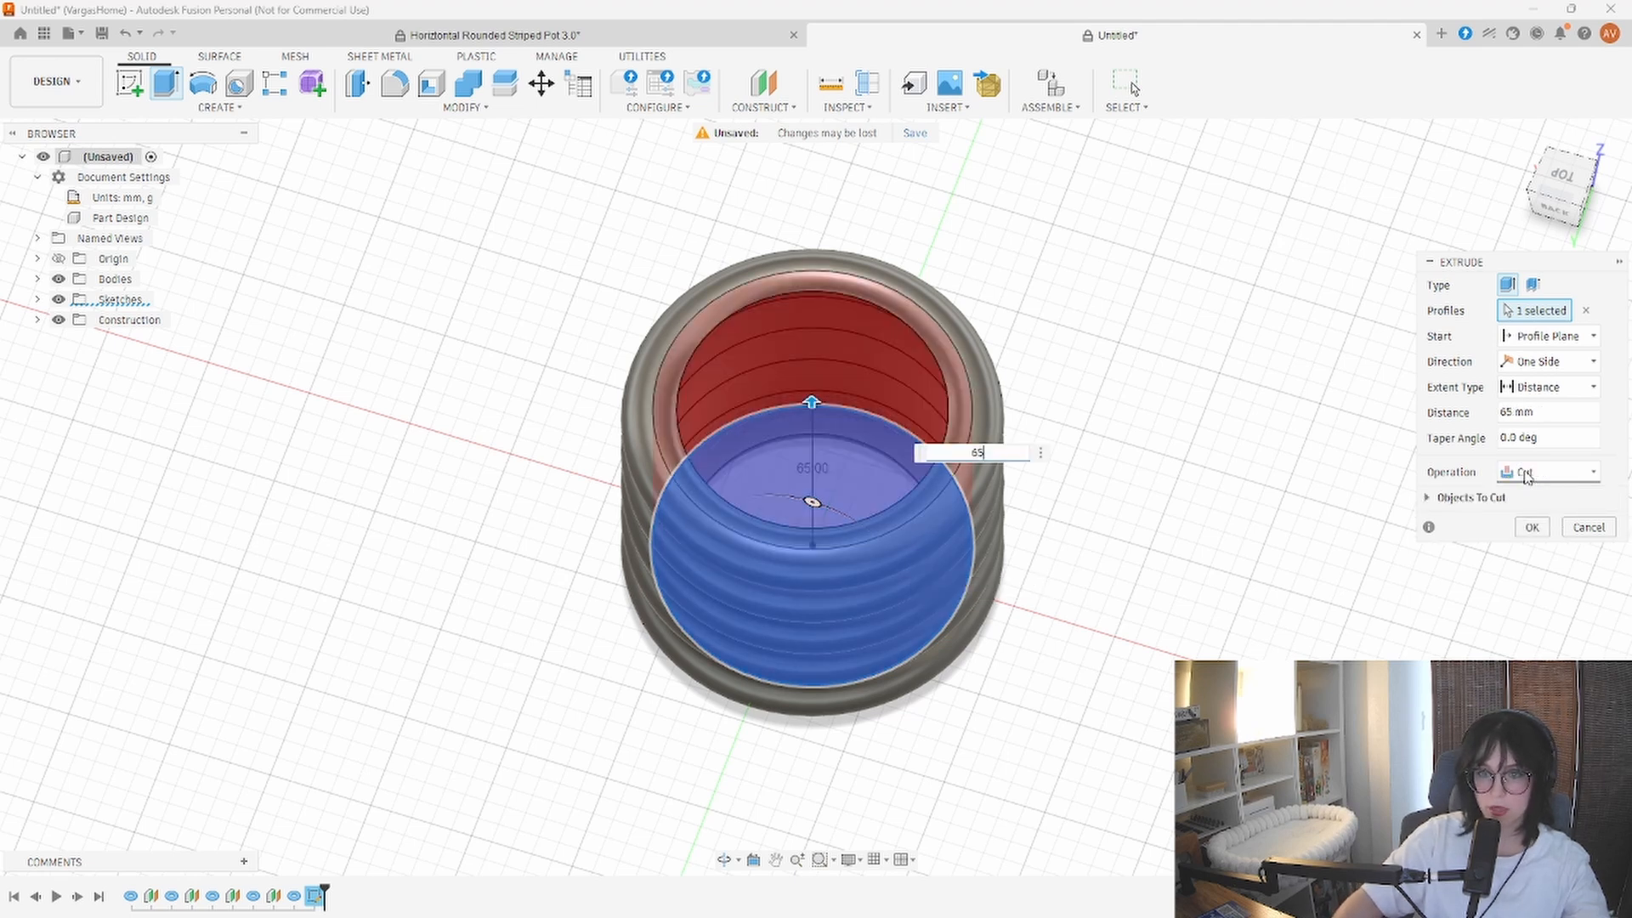
key("BackSpace")
key("BackSpace")
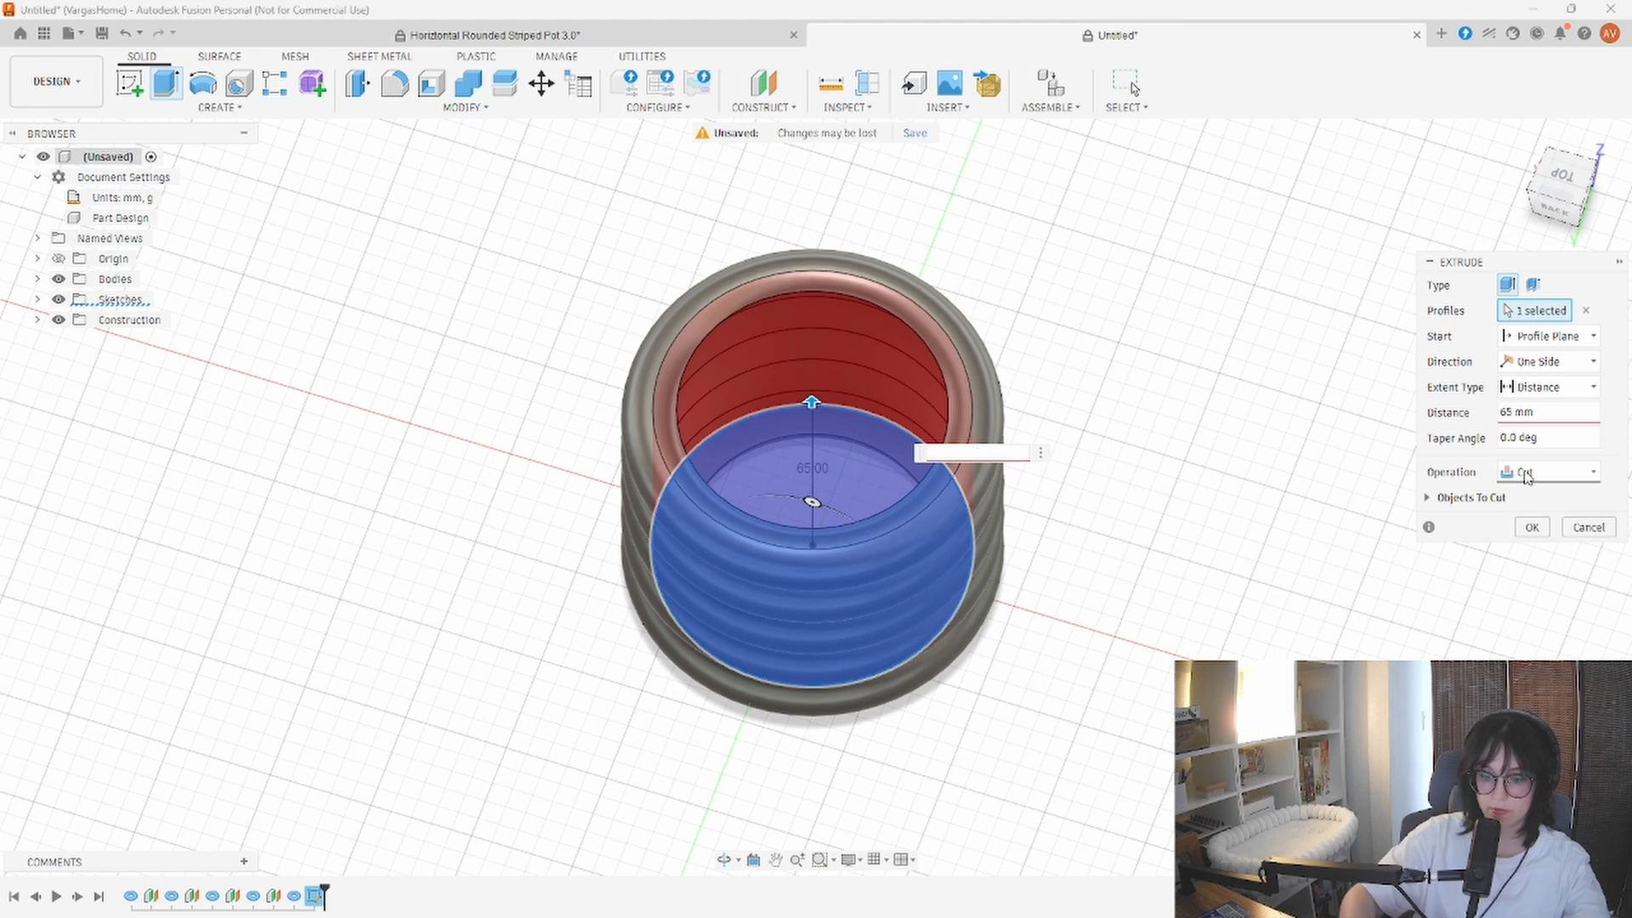
type("5")
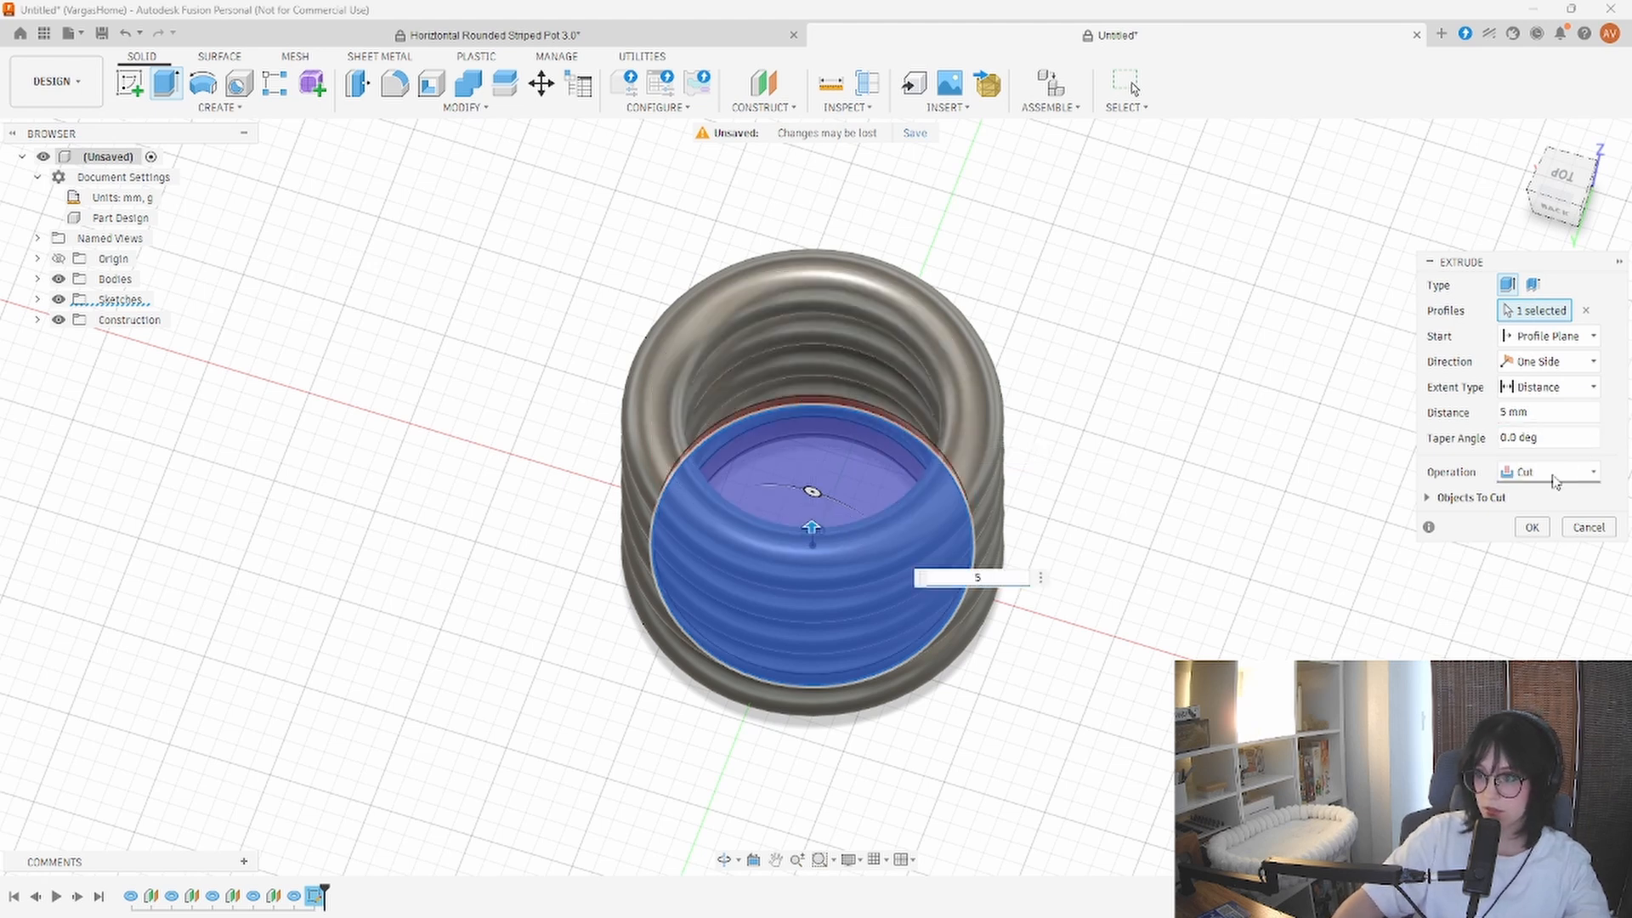
left_click(1549, 476)
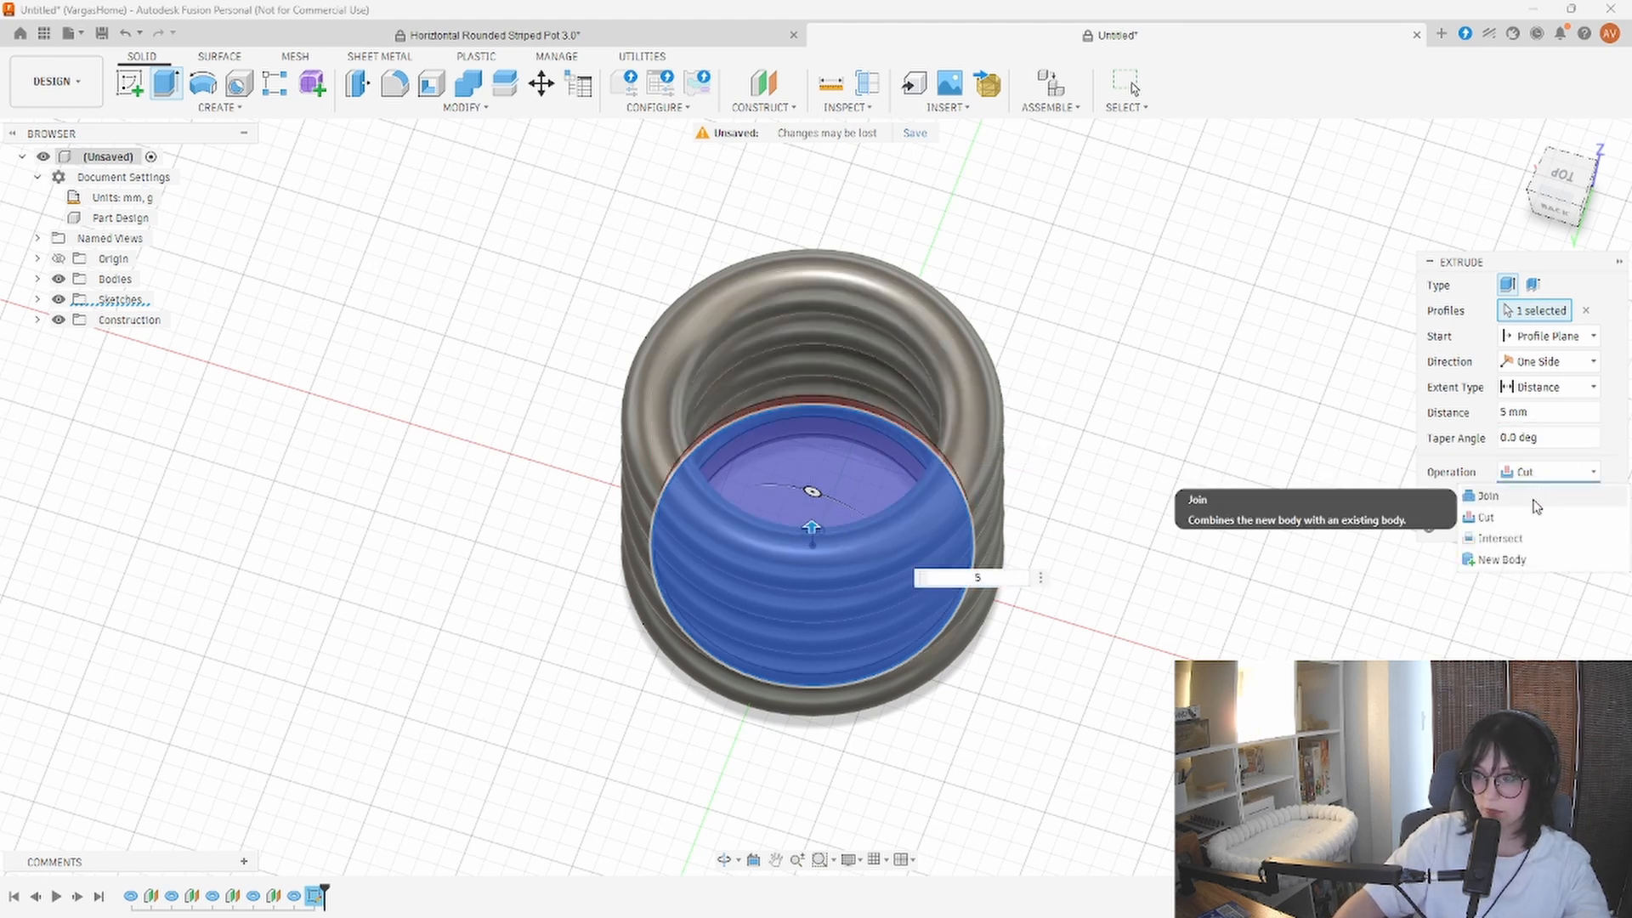
left_click(1536, 505)
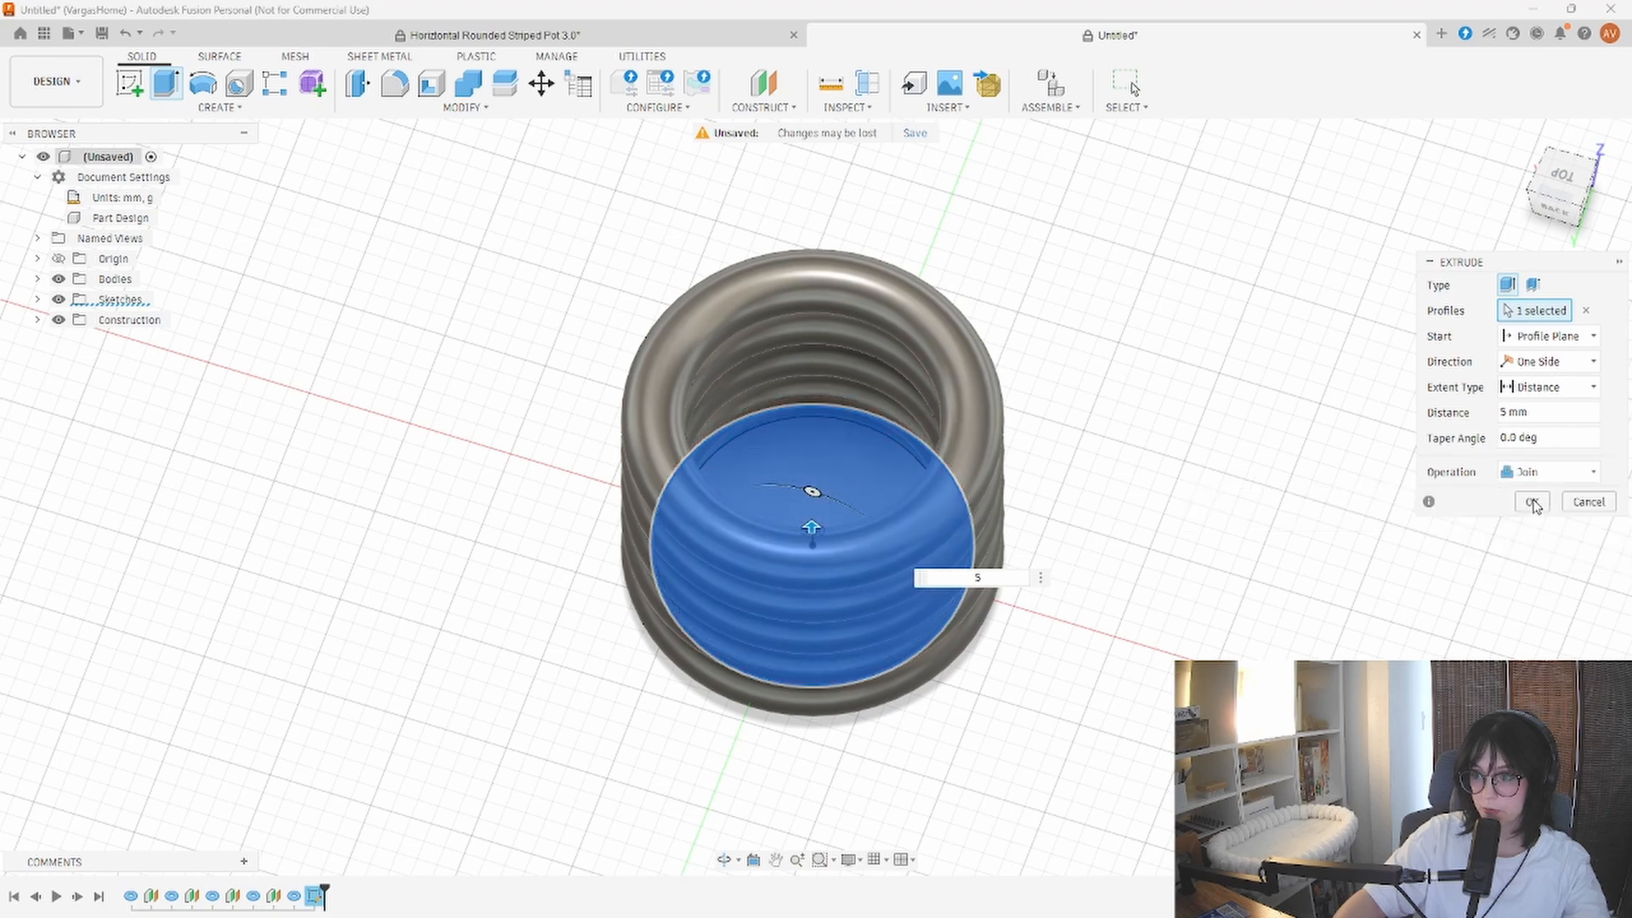
middle_click_drag(1126, 513, 1093, 502, "shift")
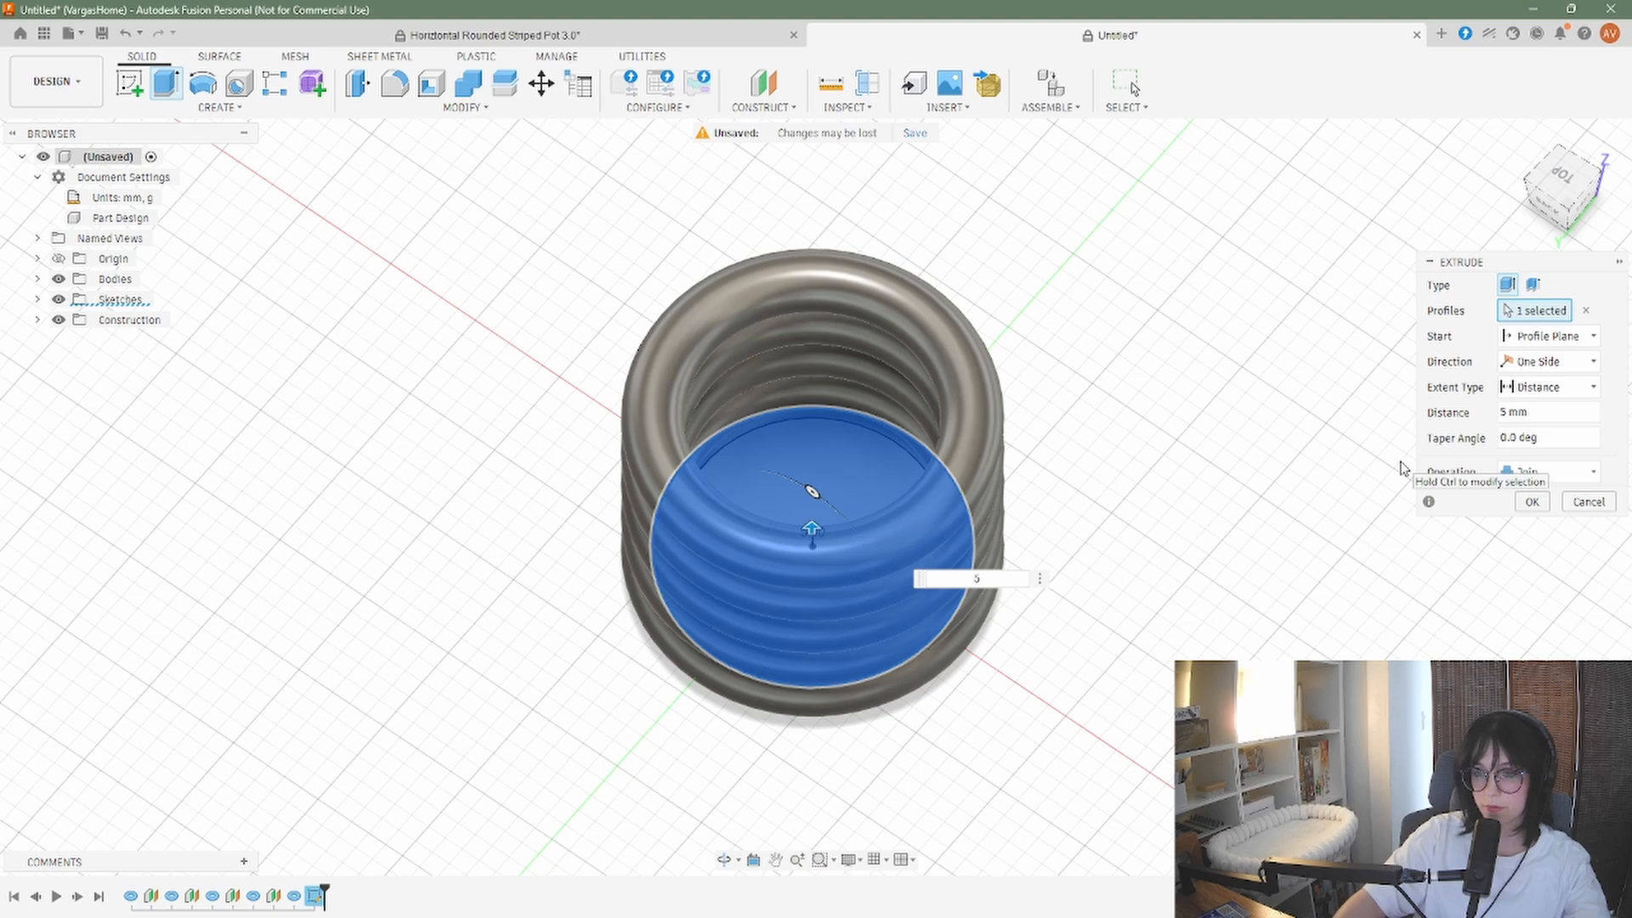
left_click(1531, 501)
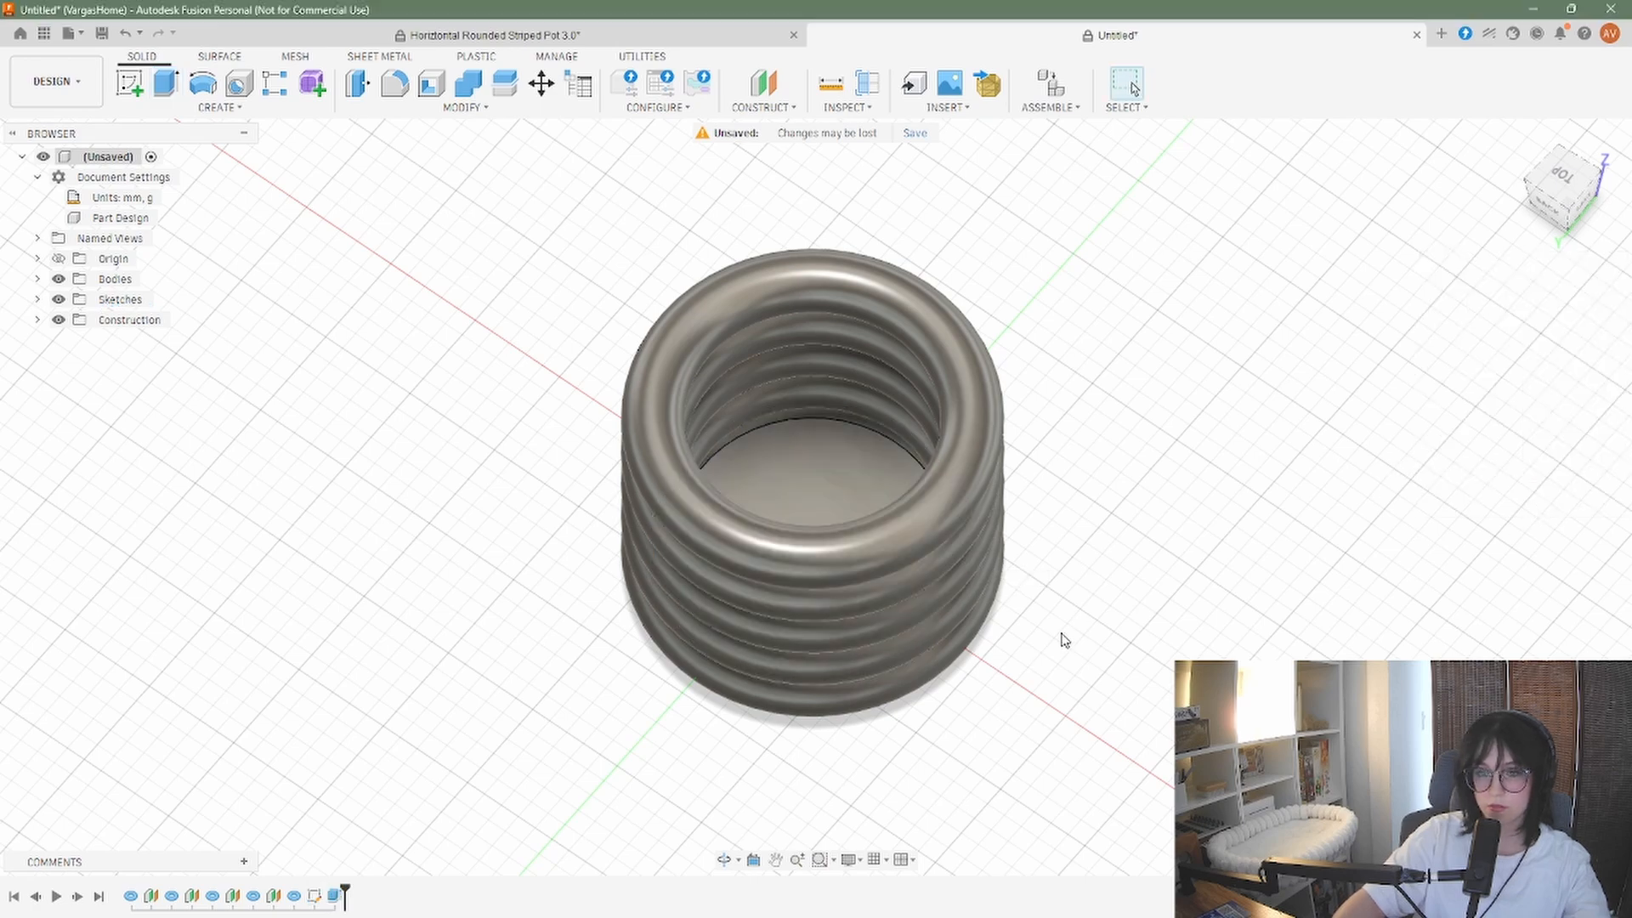
Start a thin extrusion from the floor's top face, 65 mm upward, with the Join operation
middle_click_drag(1064, 640, 1031, 655, "shift")
scroll(882, 554, "up", 8)
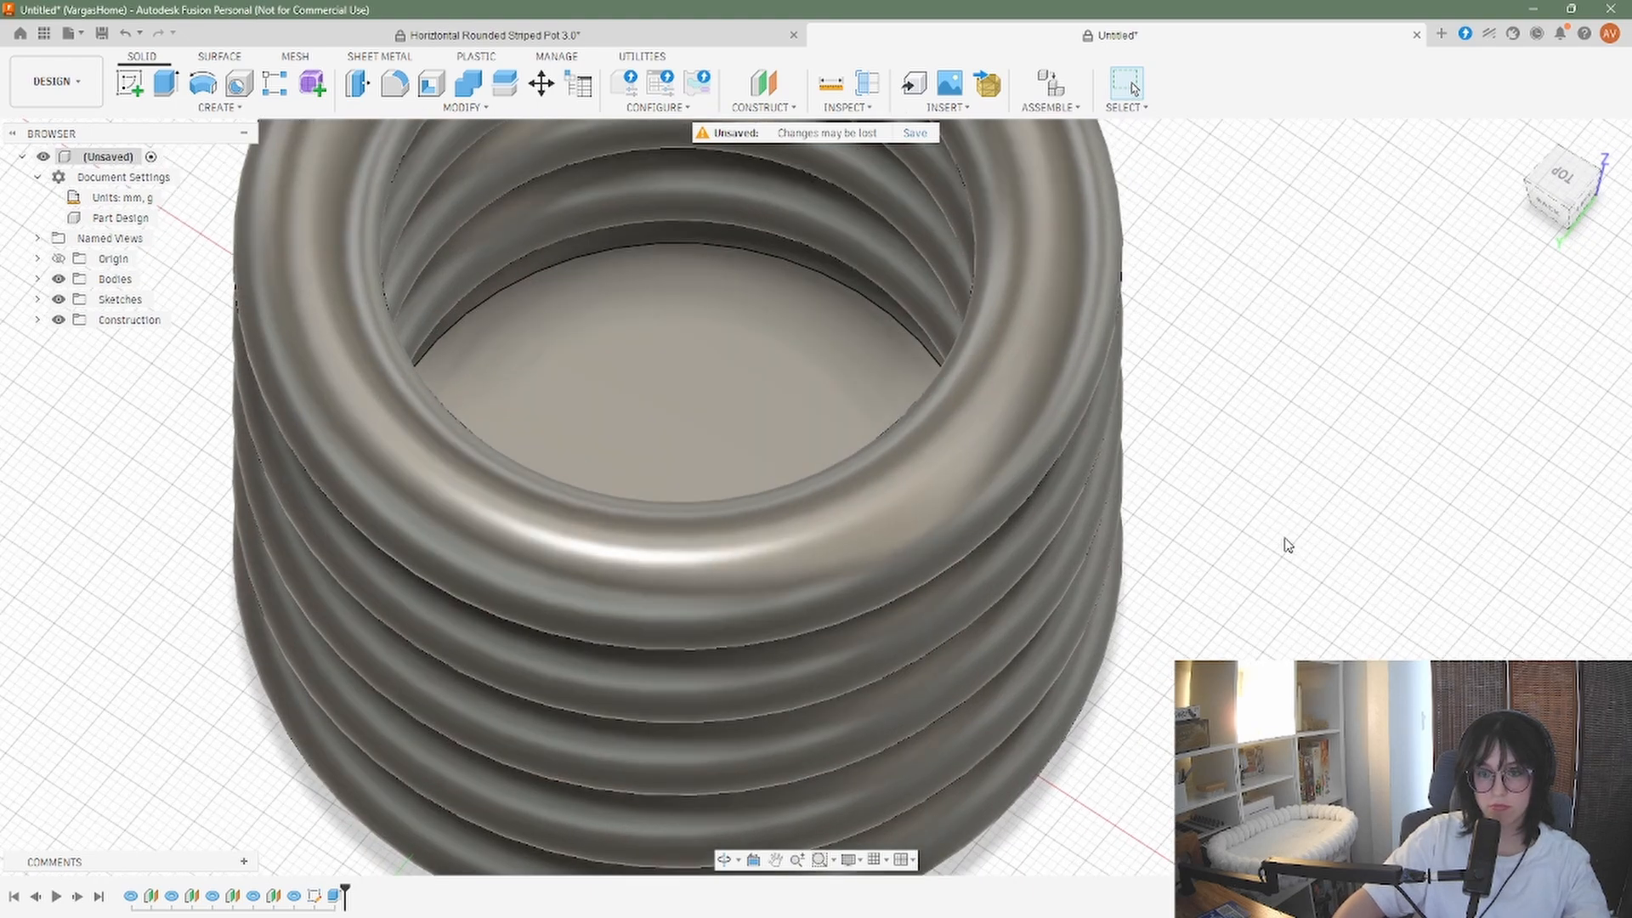
scroll(1286, 547, "down", 8)
middle_click_drag(1286, 546, 1264, 445, "shift")
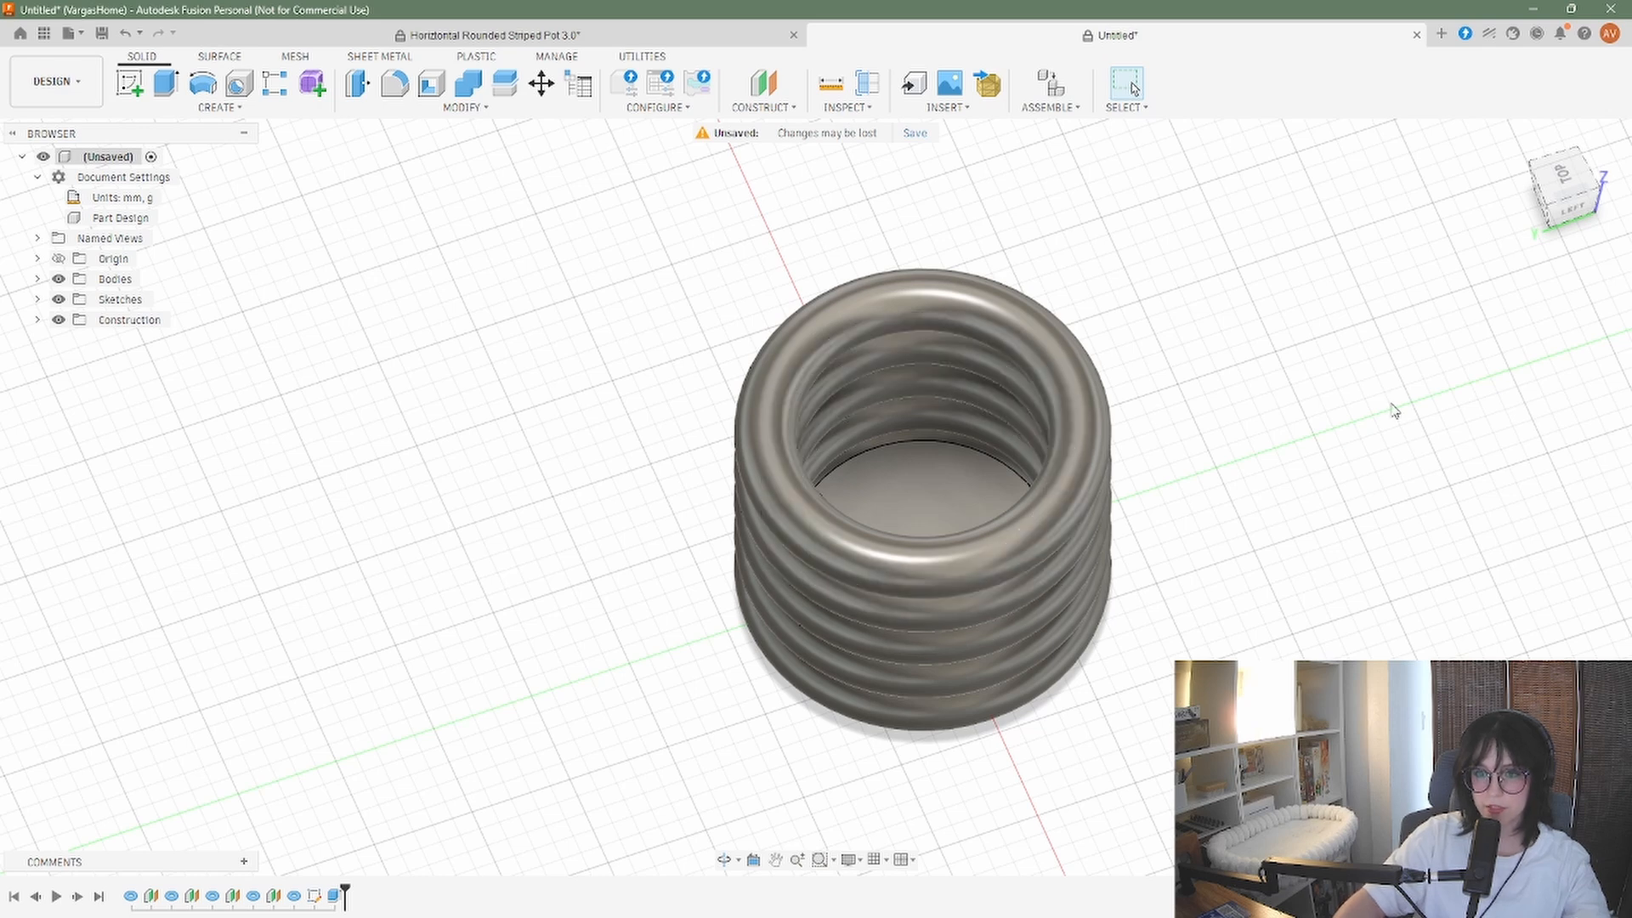
middle_click_drag(1359, 515, 1343, 544, "shift")
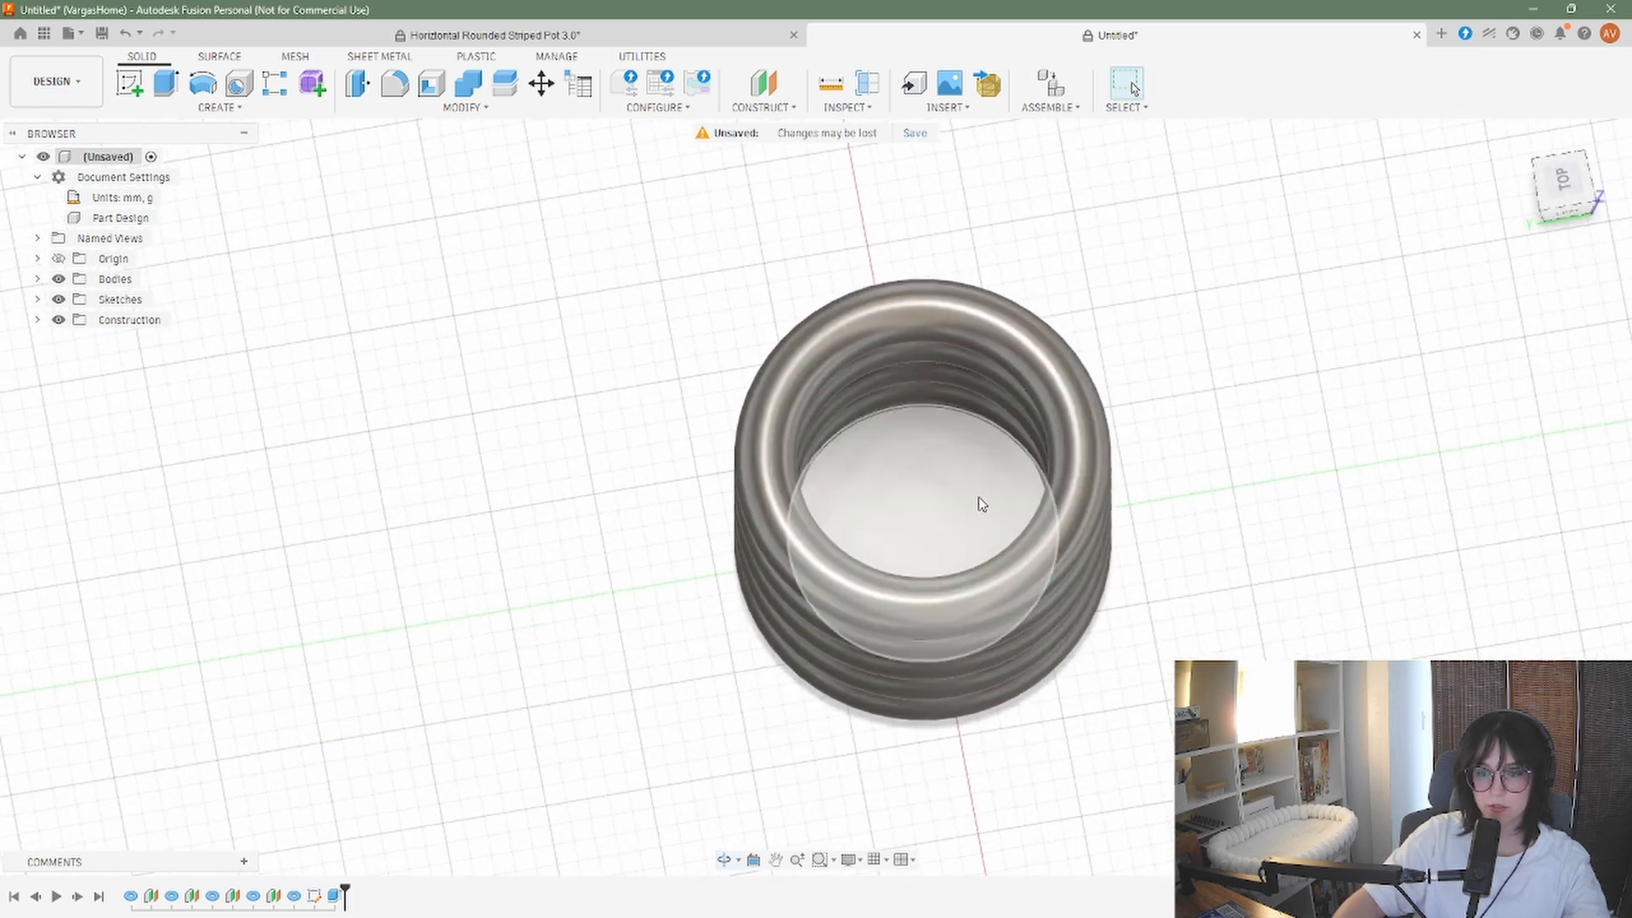
left_click(976, 487)
middle_click_drag(1318, 491, 1319, 469, "shift")
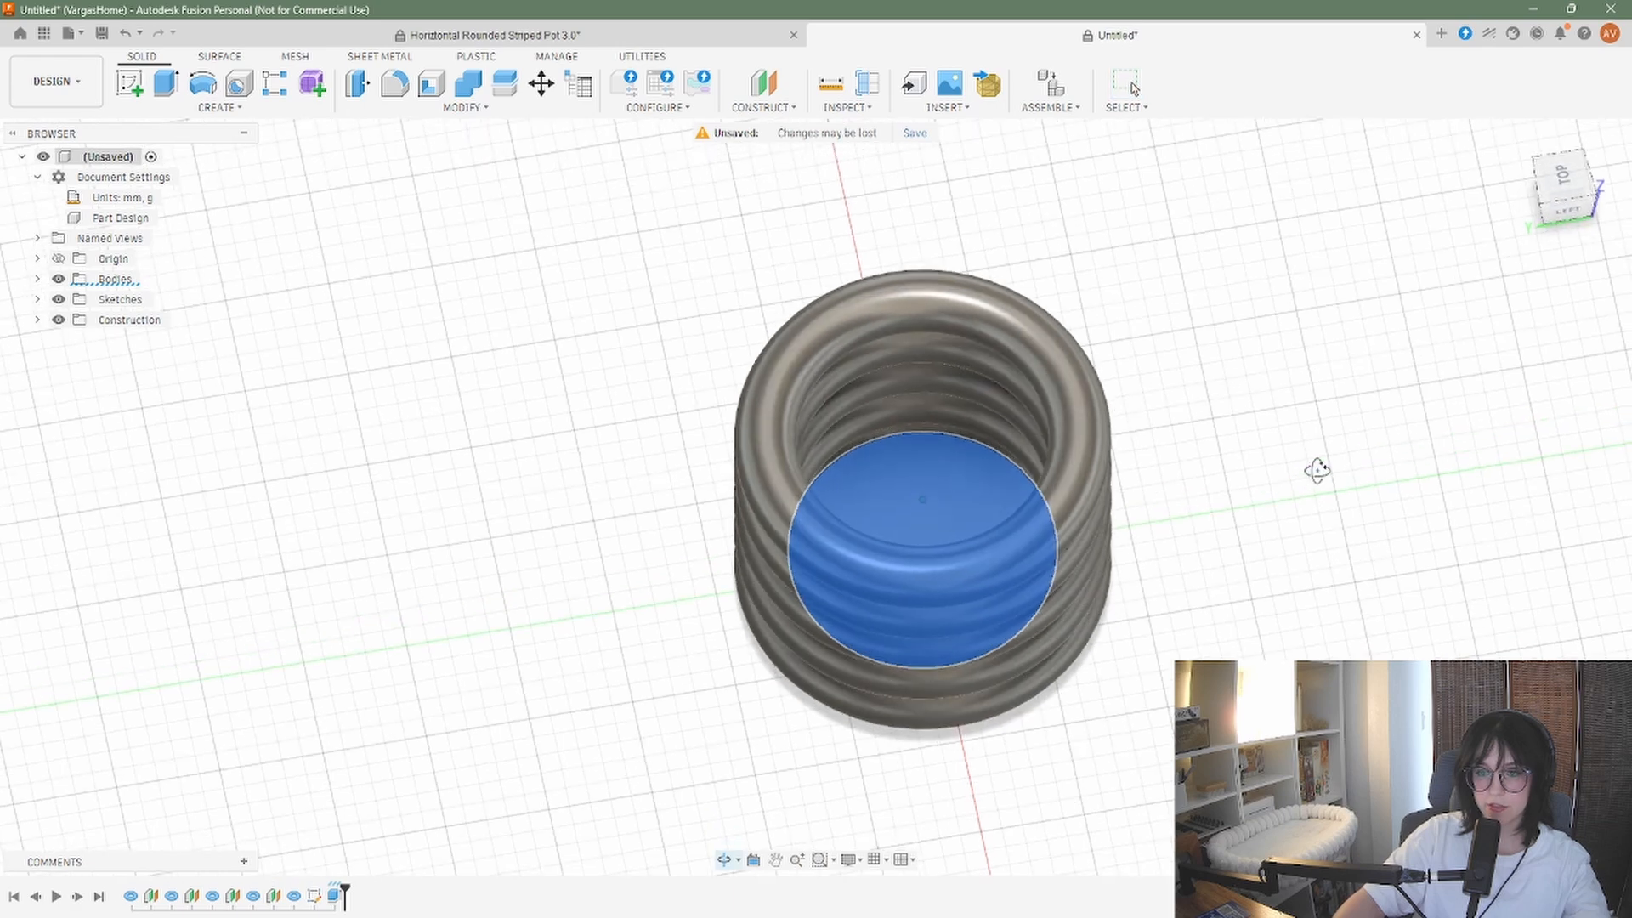
left_click(167, 83)
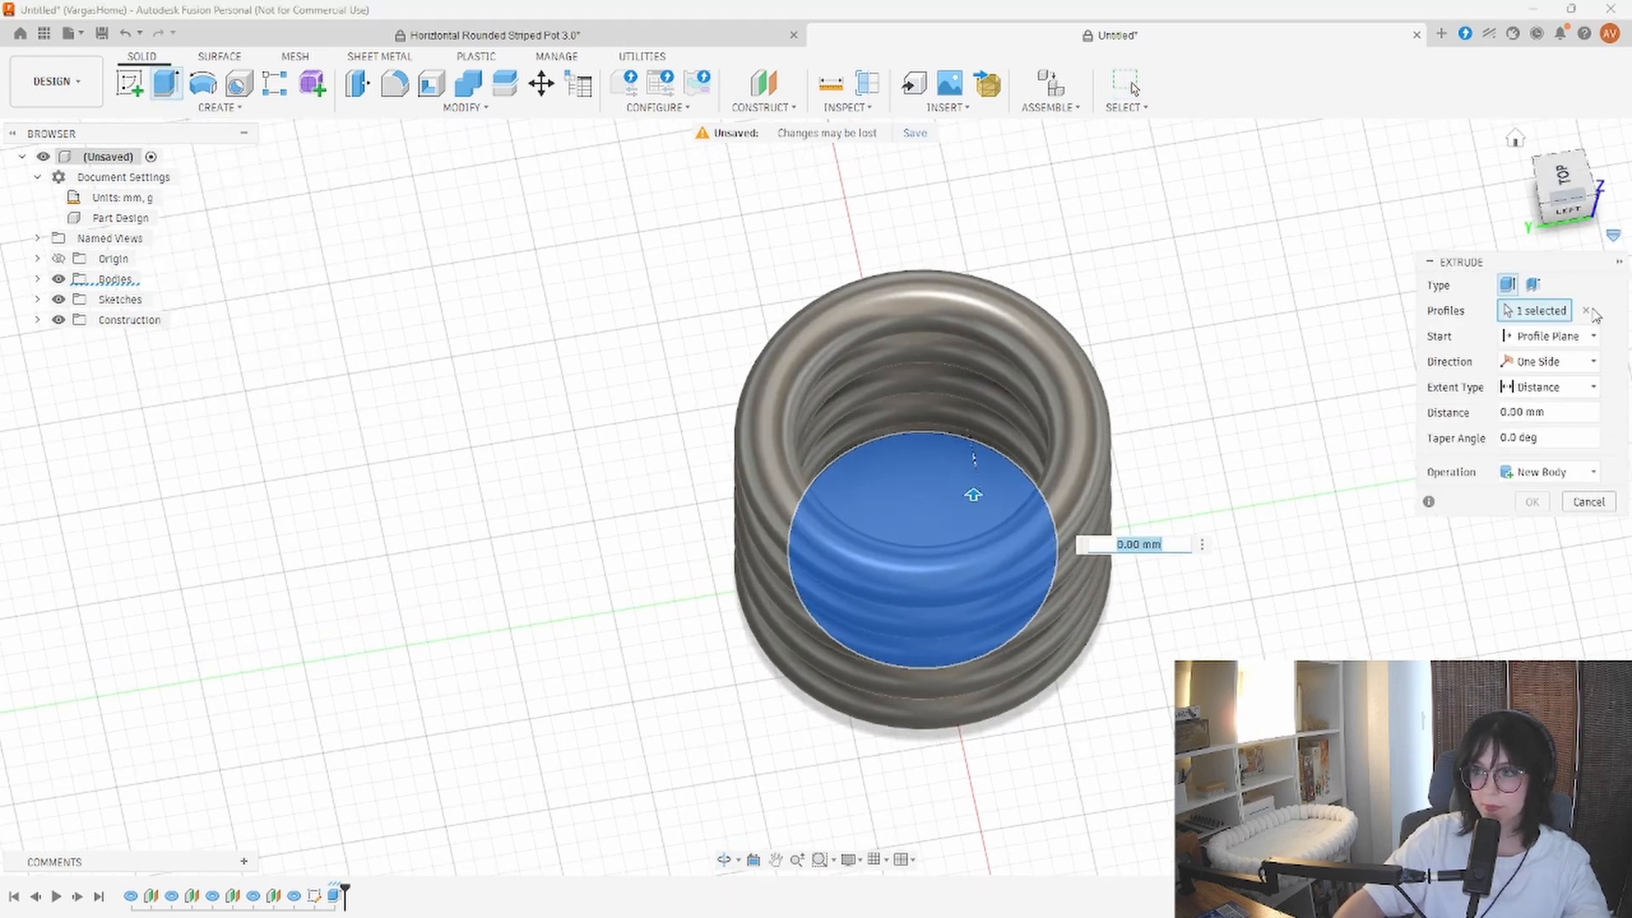
left_click(1541, 287)
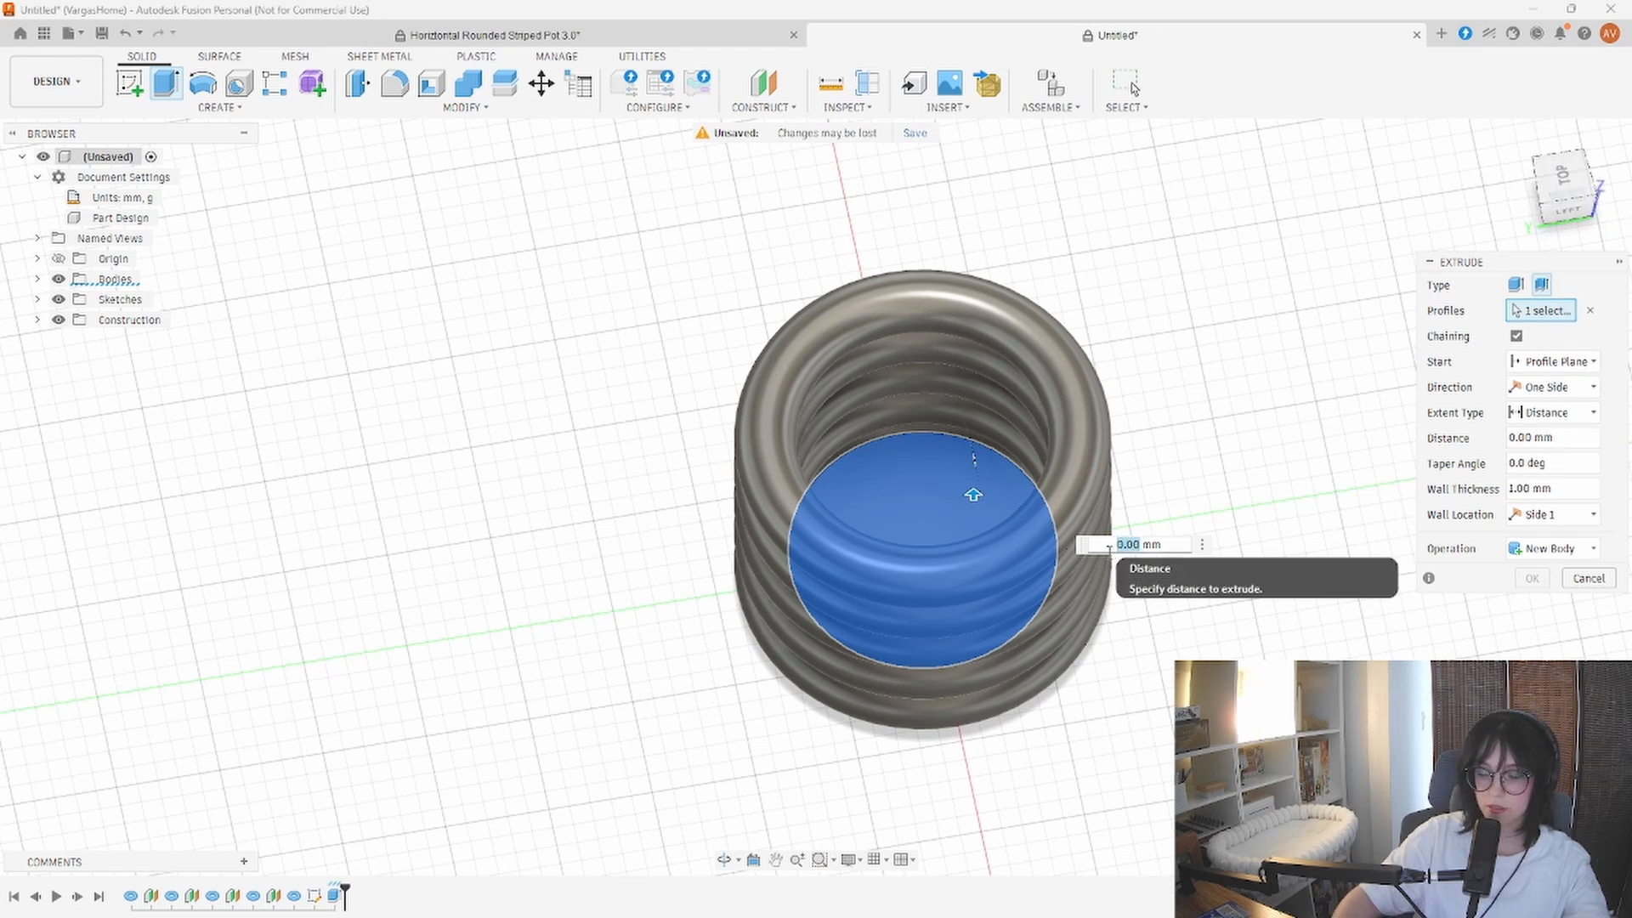
type("65")
key("Return")
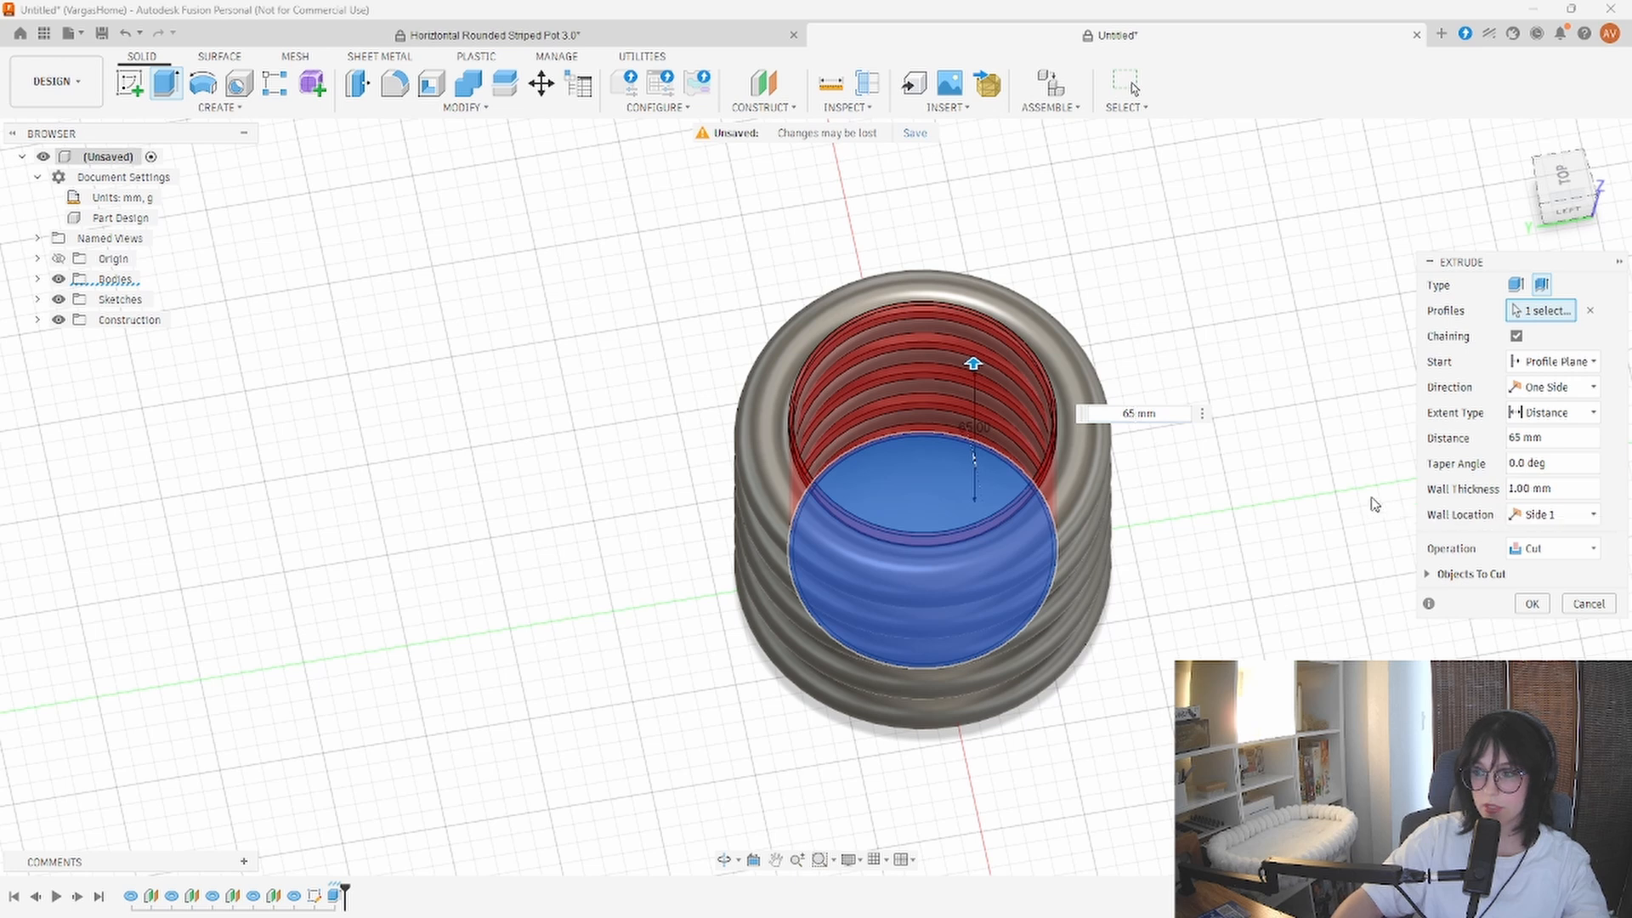
left_click(1539, 551)
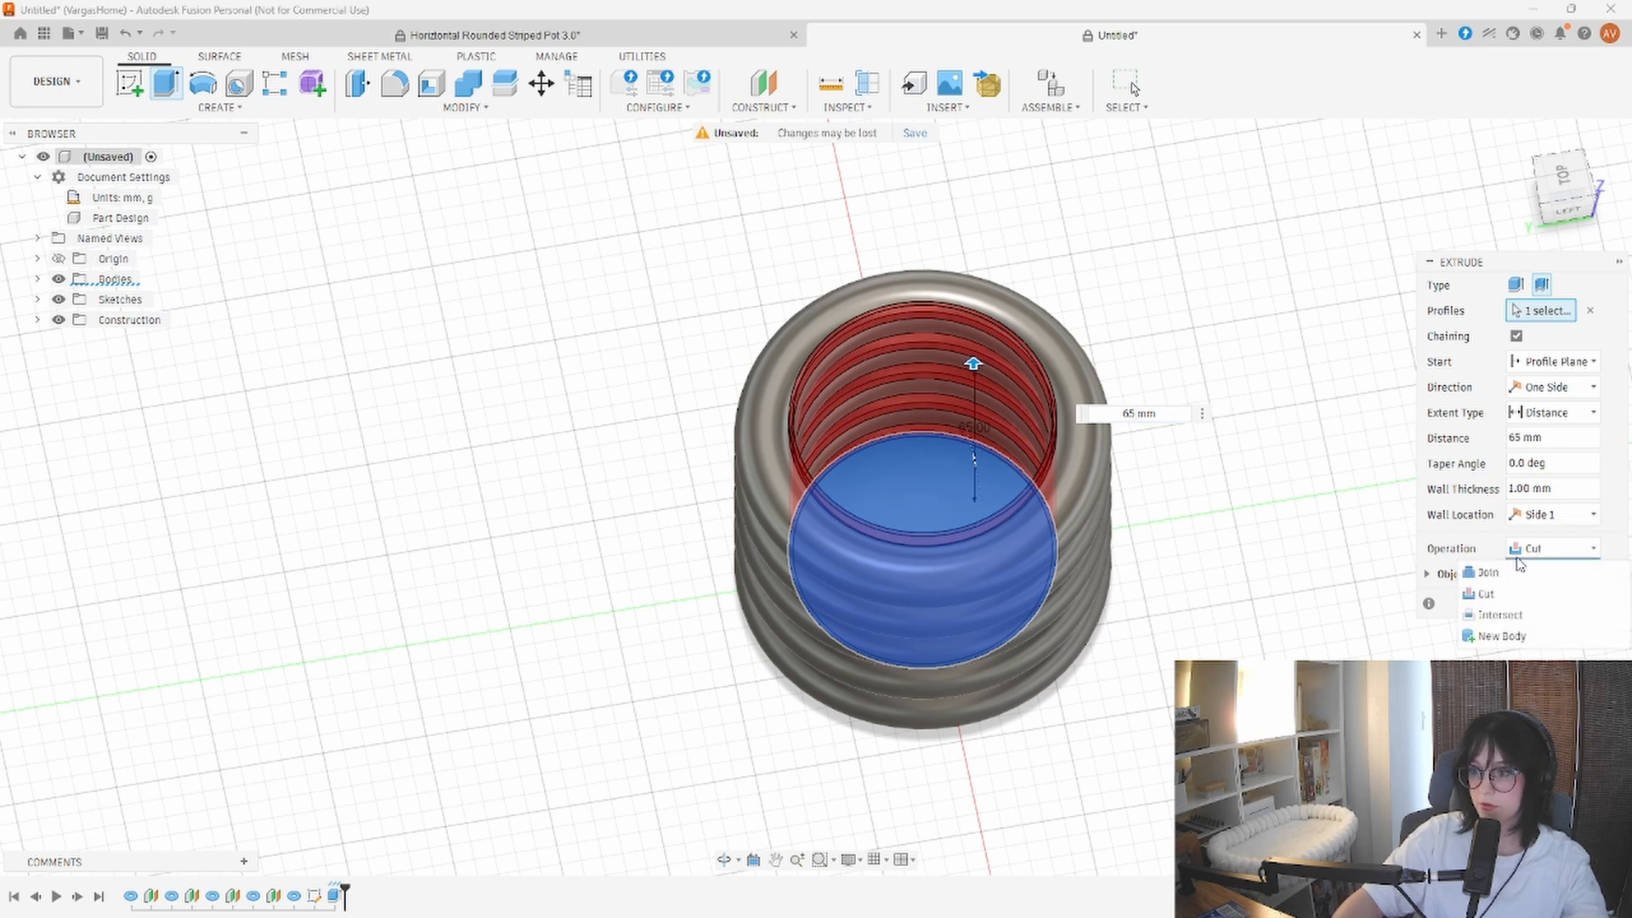
left_click(1514, 573)
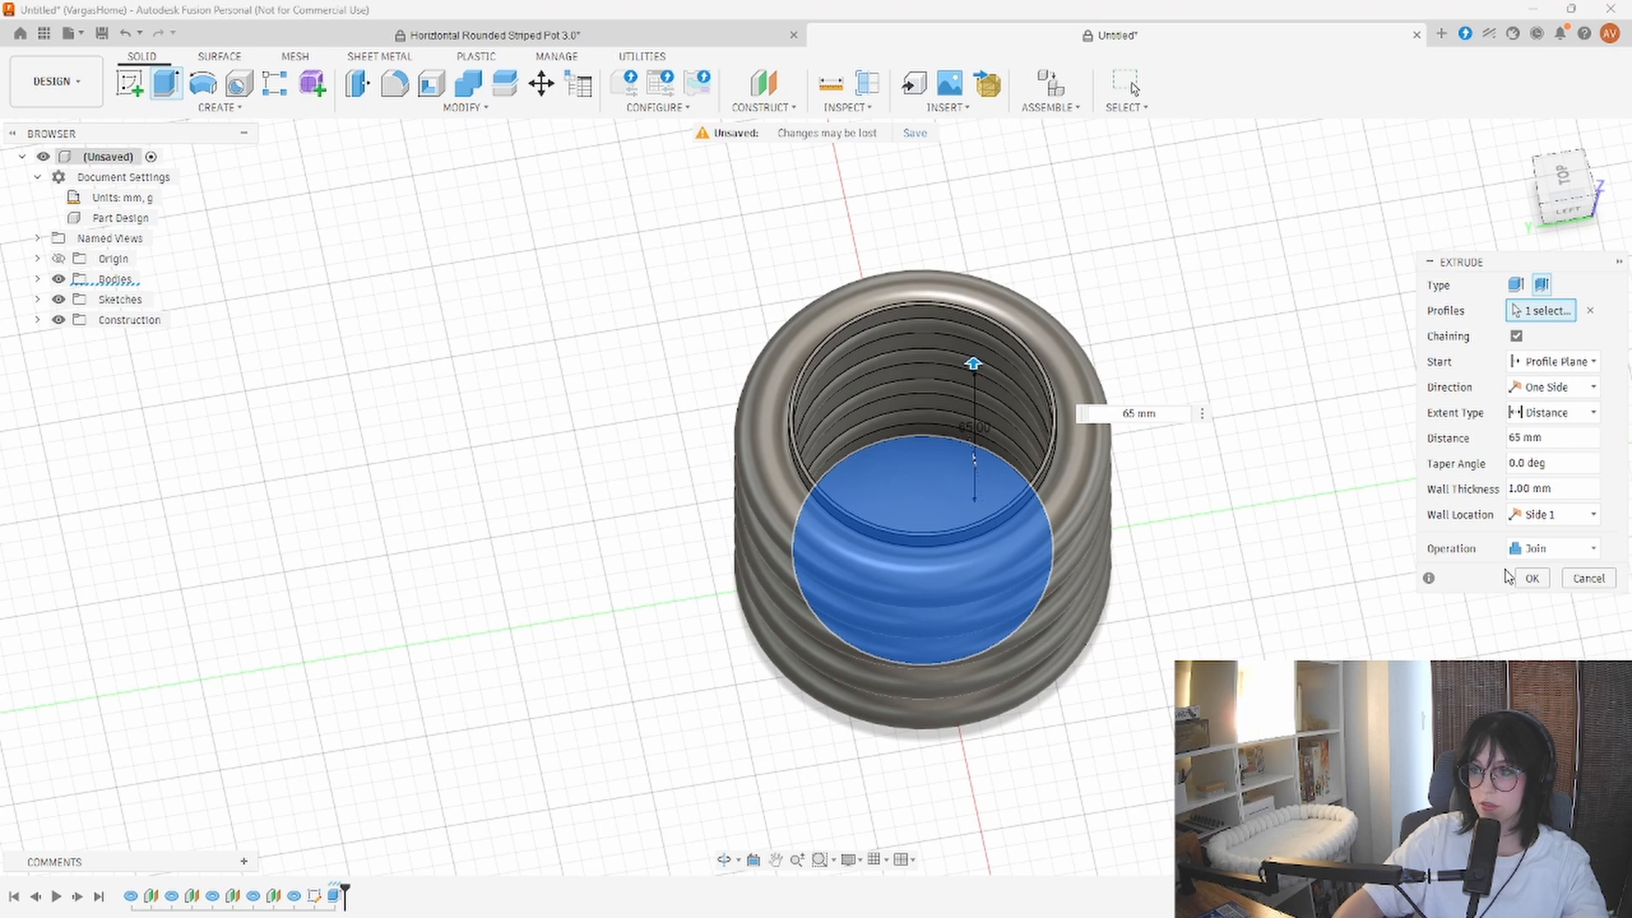
Set the thin extrusion's distance to 55 mm so the inner wall stays below the top ring's crest
middle_click_drag(1342, 563, 1332, 469, "shift")
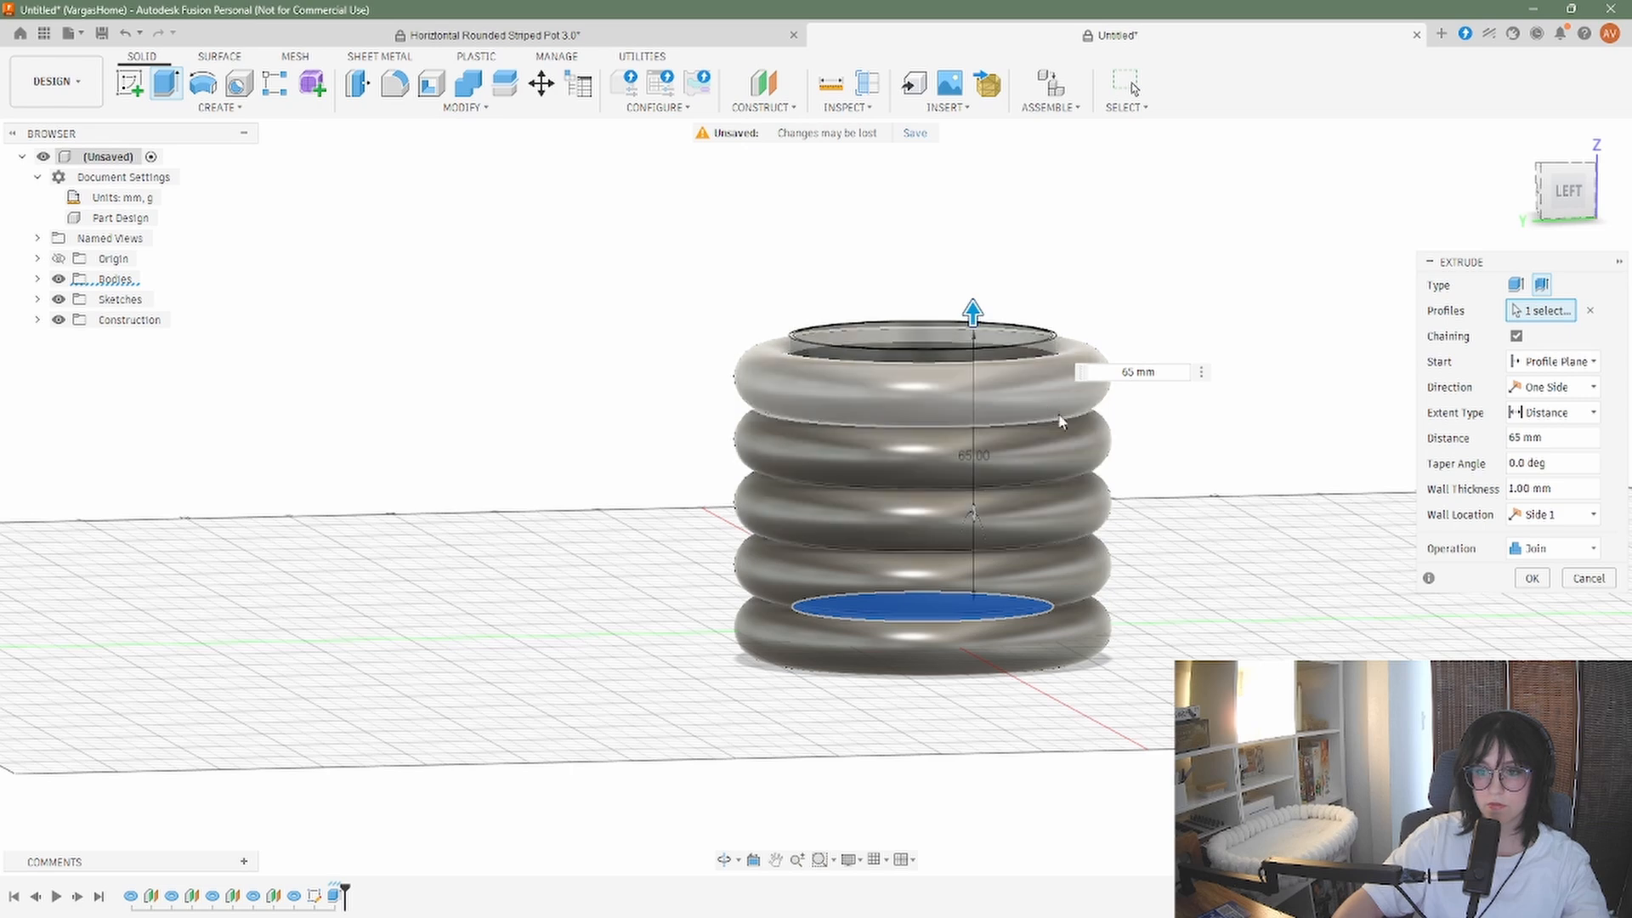
left_click(1124, 371)
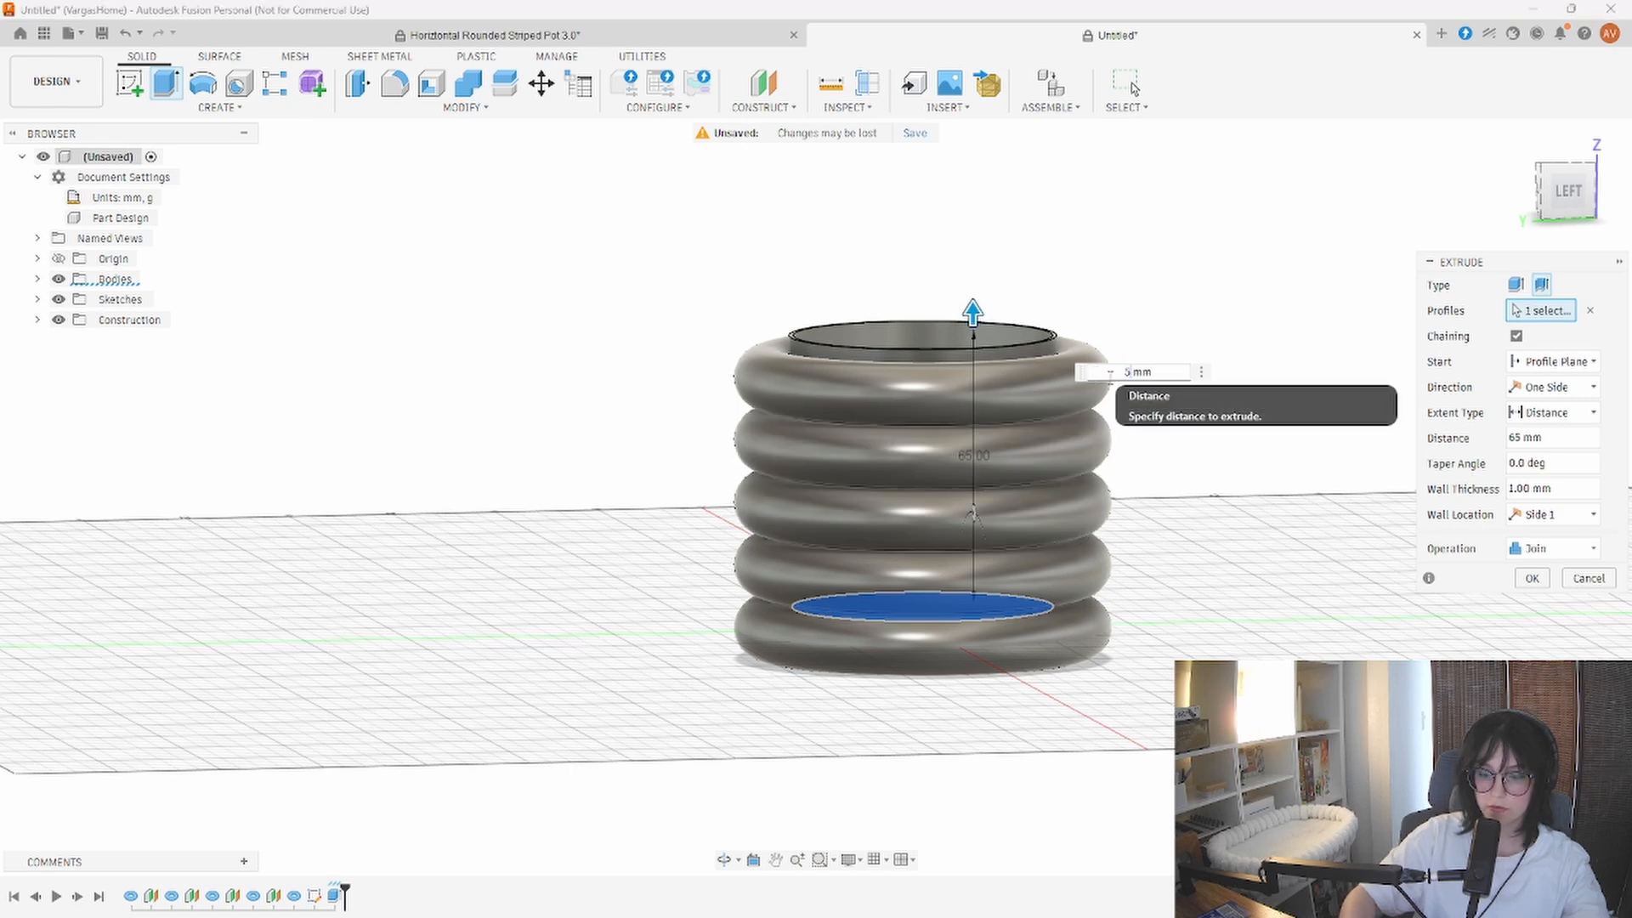
type("55")
key("Return")
middle_click_drag(1124, 320, 1177, 386, "shift")
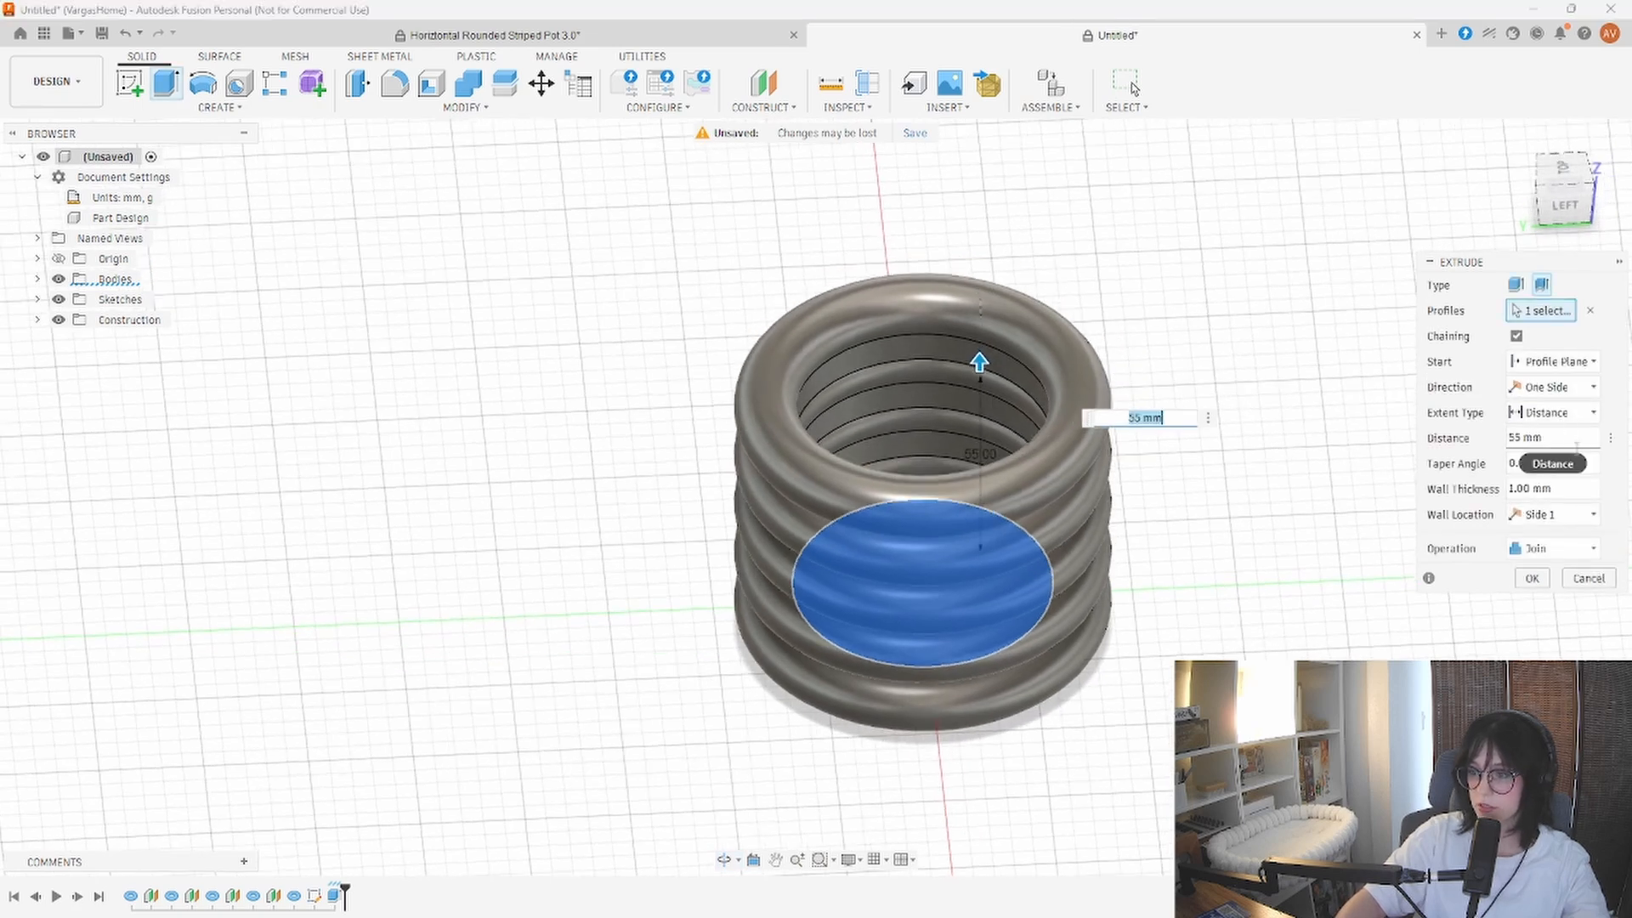
Set the inner wall's thickness to 2 mm and complete the joined thin extrusion
double_click(1522, 489)
type("2")
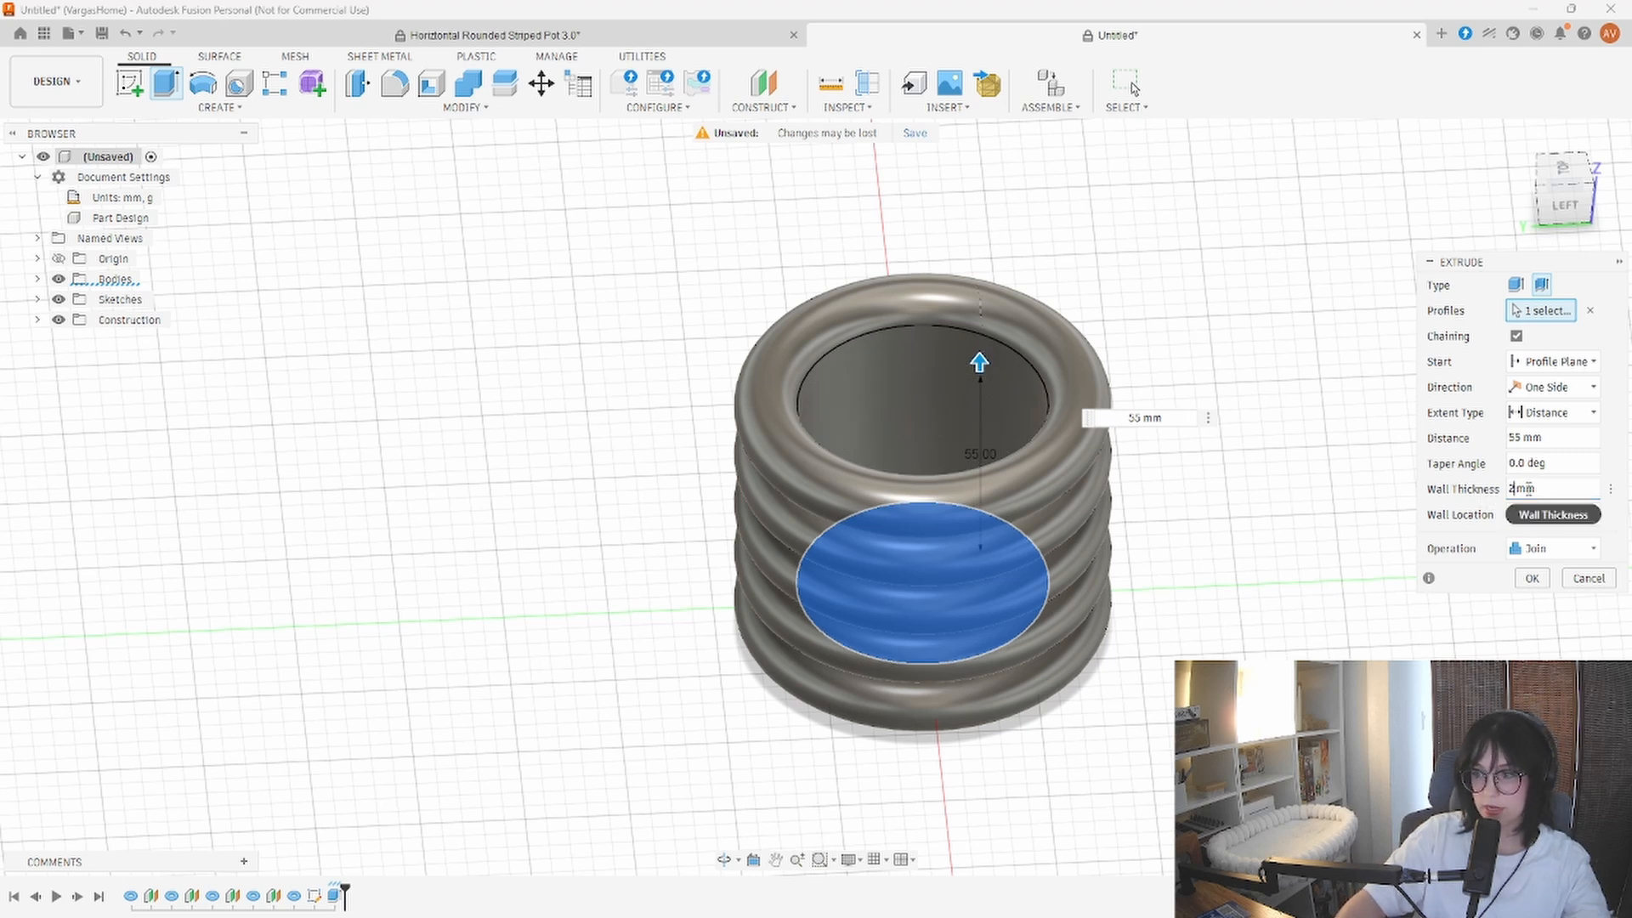
double_click(1513, 488)
type("1")
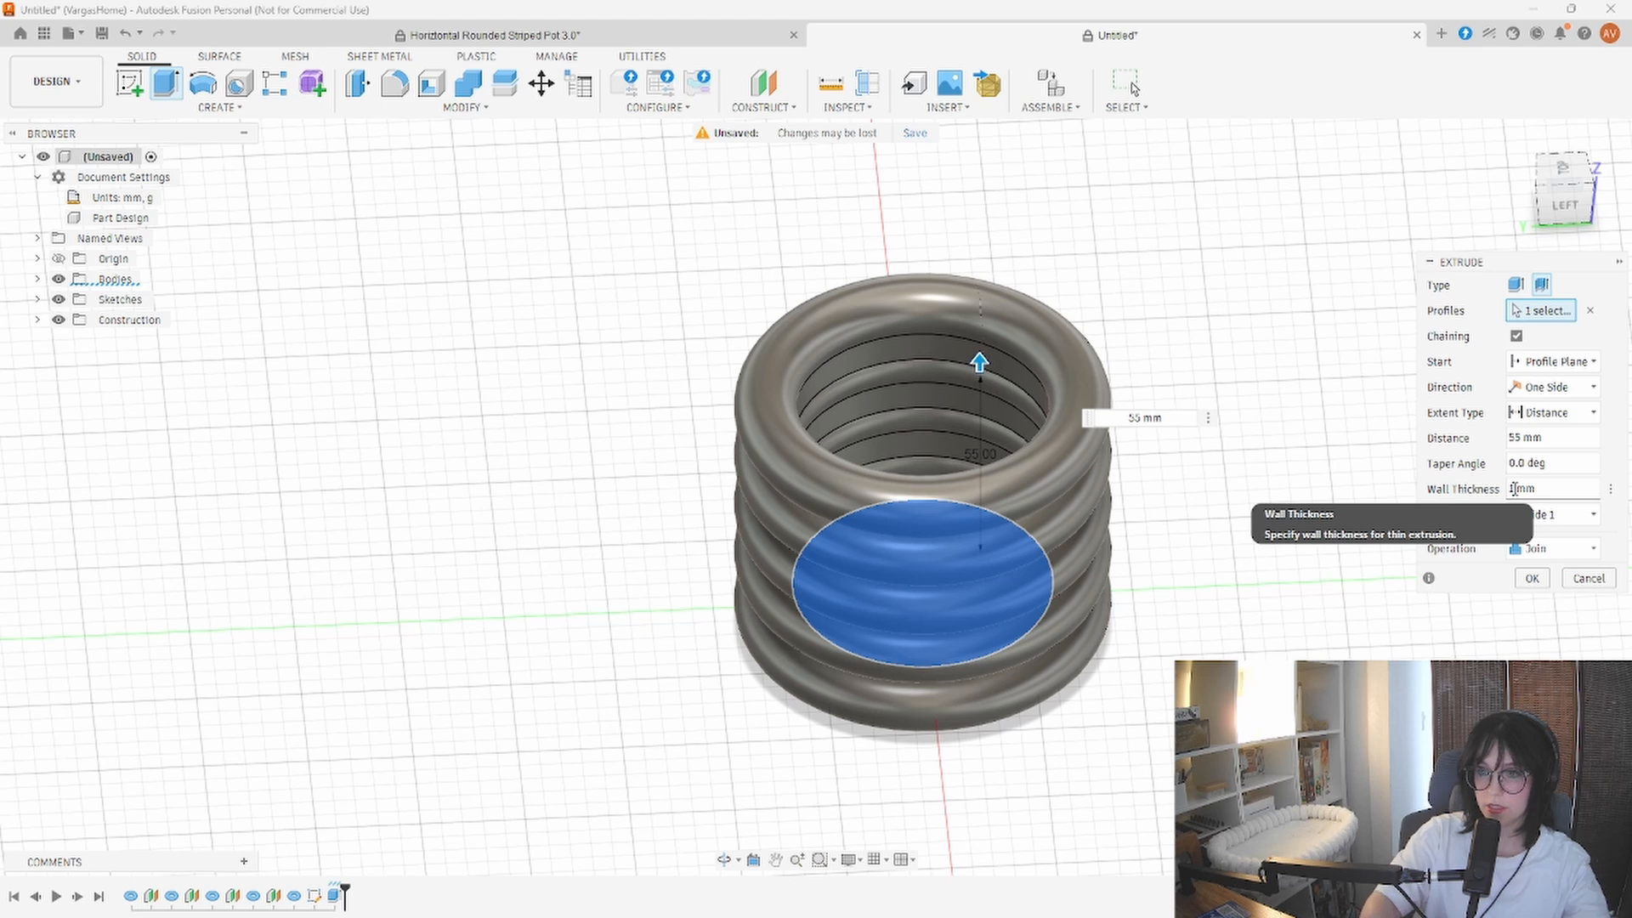
double_click(1513, 488)
type("2")
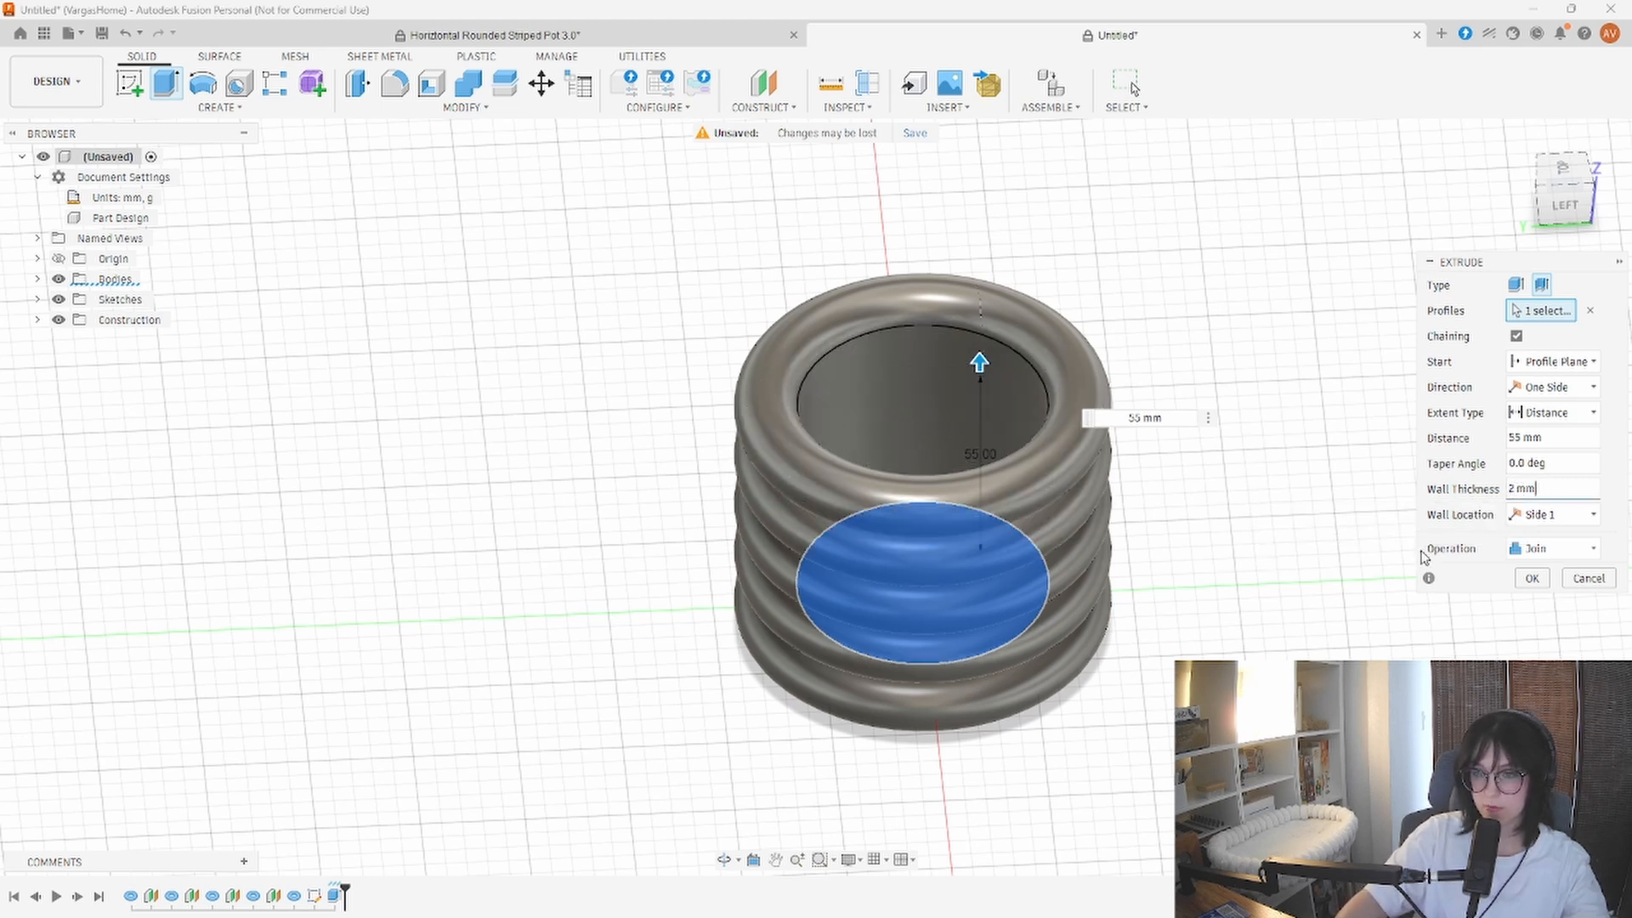
left_click(1532, 580)
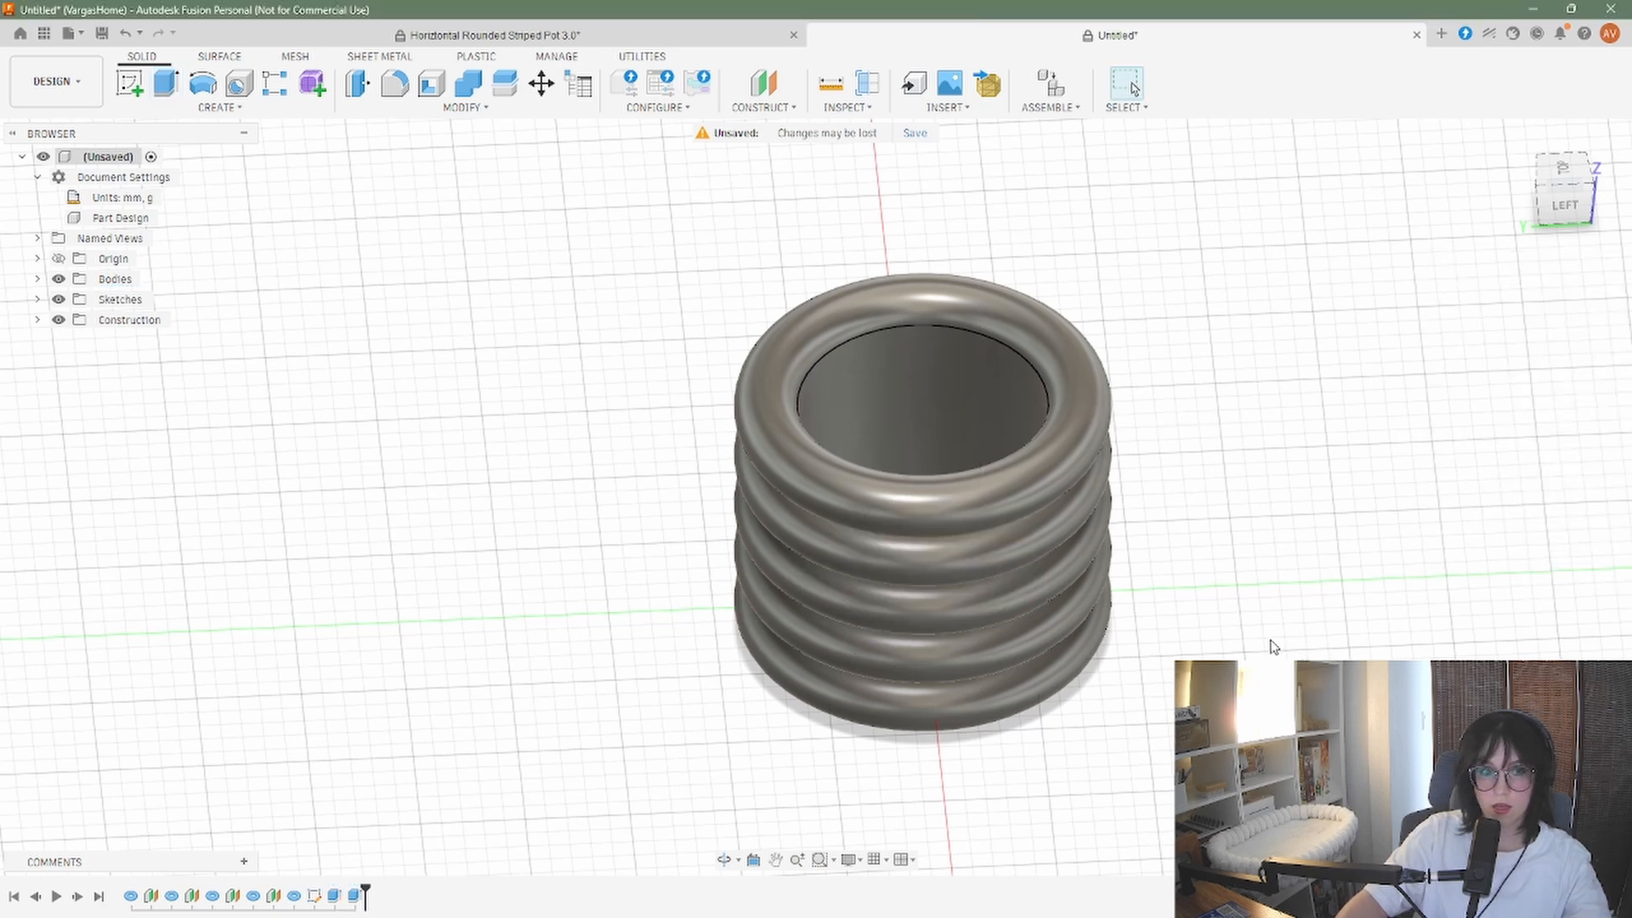
Inspect the rim where the inner wall meets the top ring
middle_click_drag(1226, 657, 1054, 631, "shift")
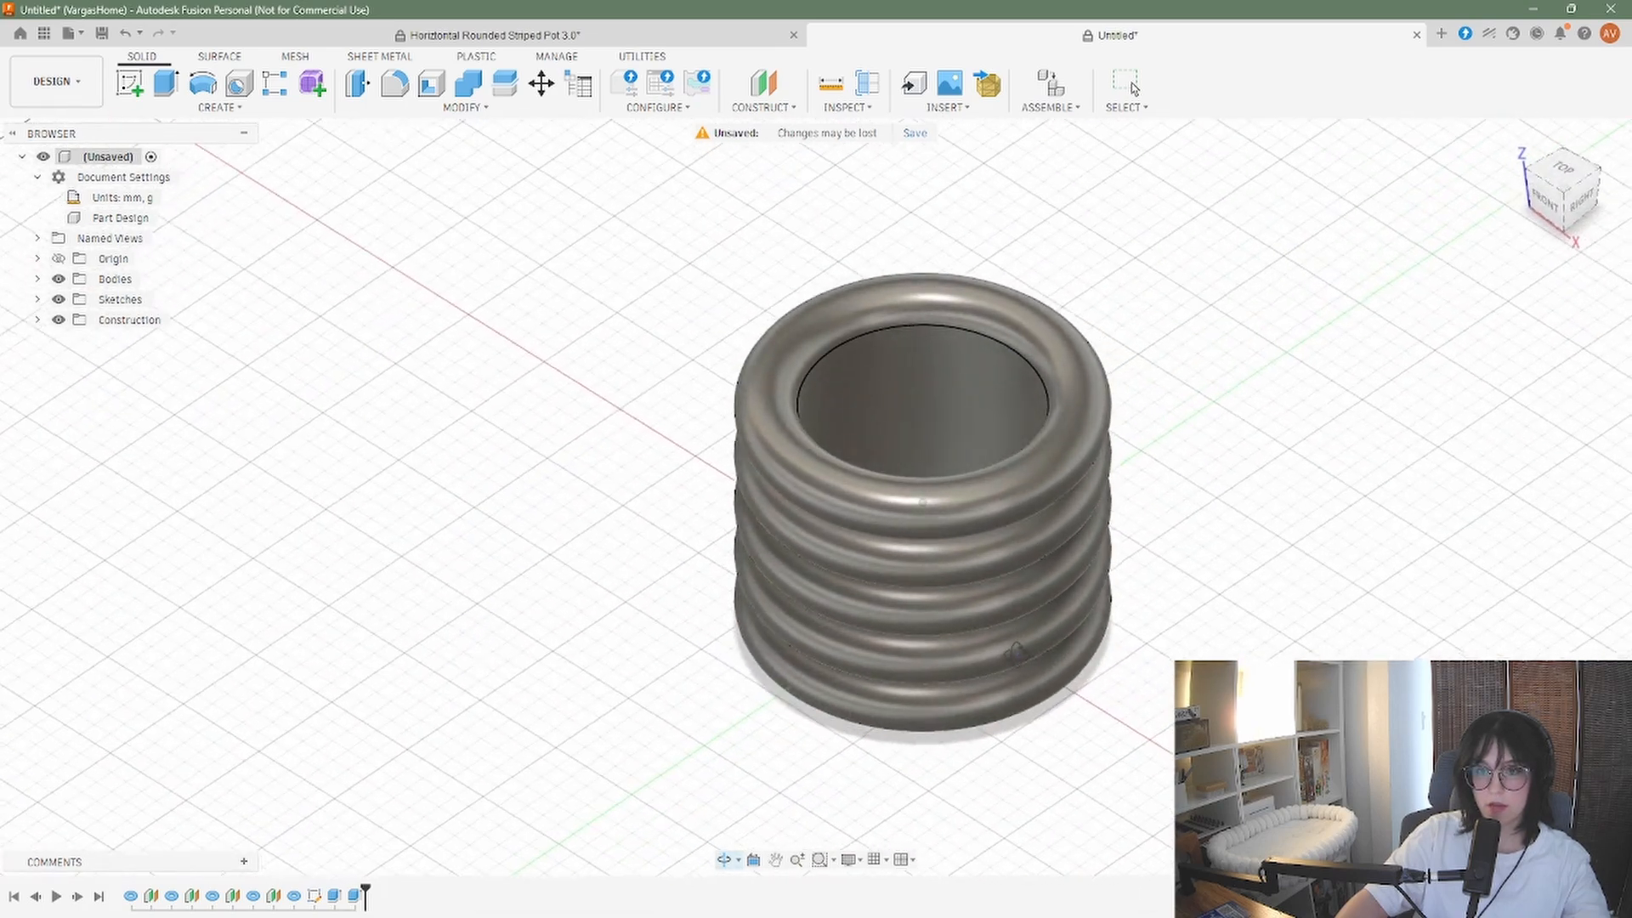
scroll(1003, 368, "up", 5)
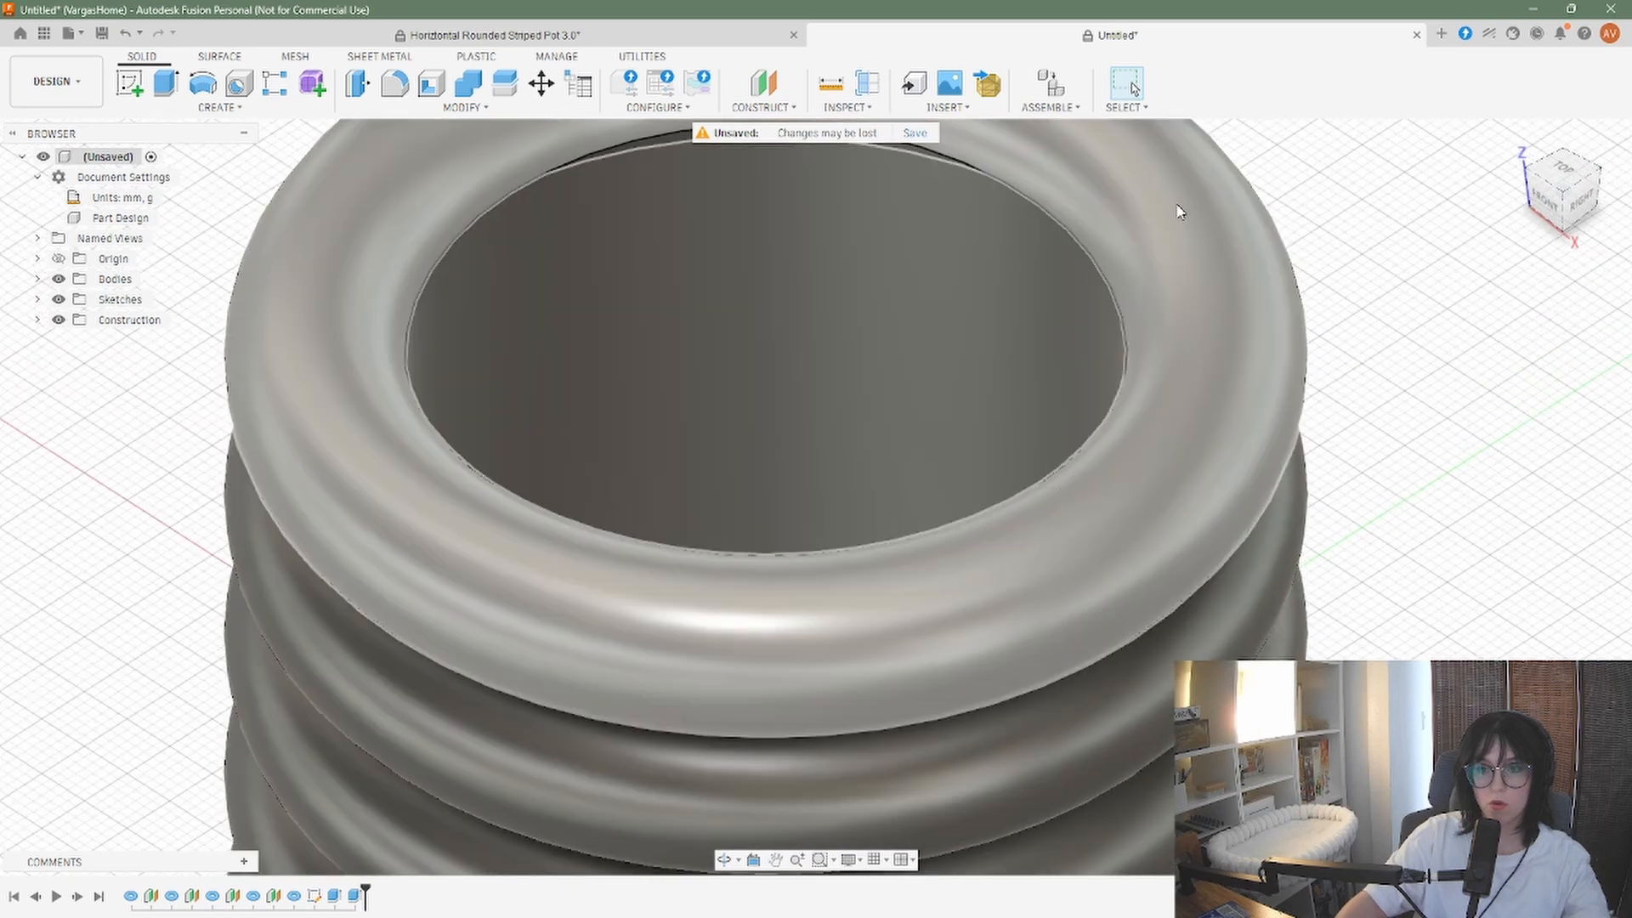
middle_click_drag(1437, 240, 1352, 344)
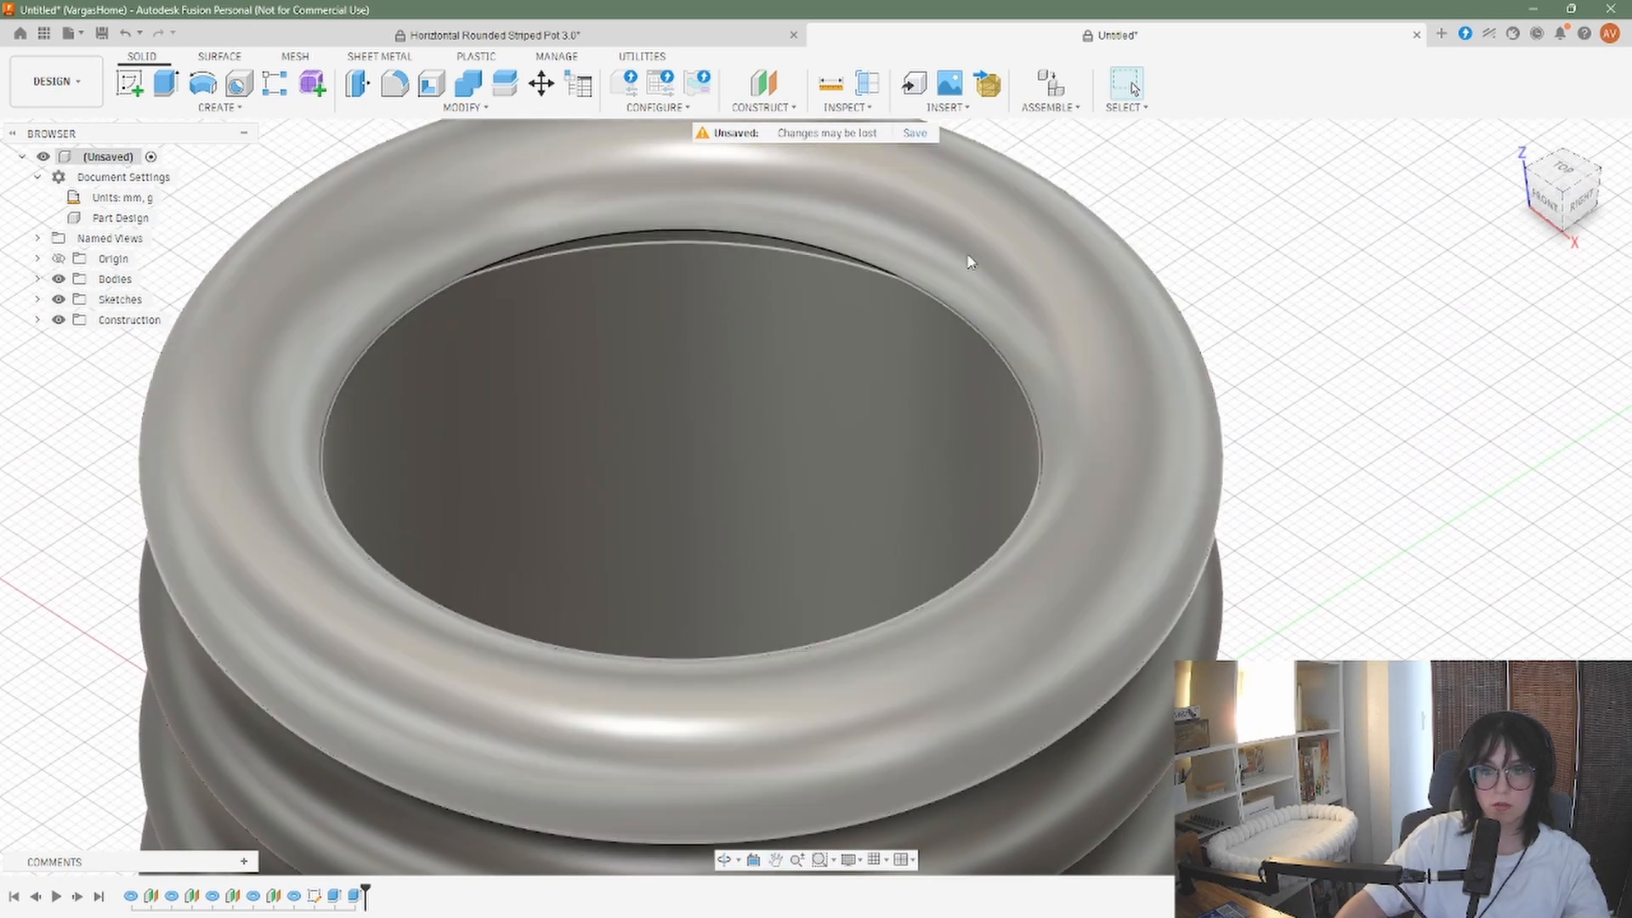
left_click(898, 292)
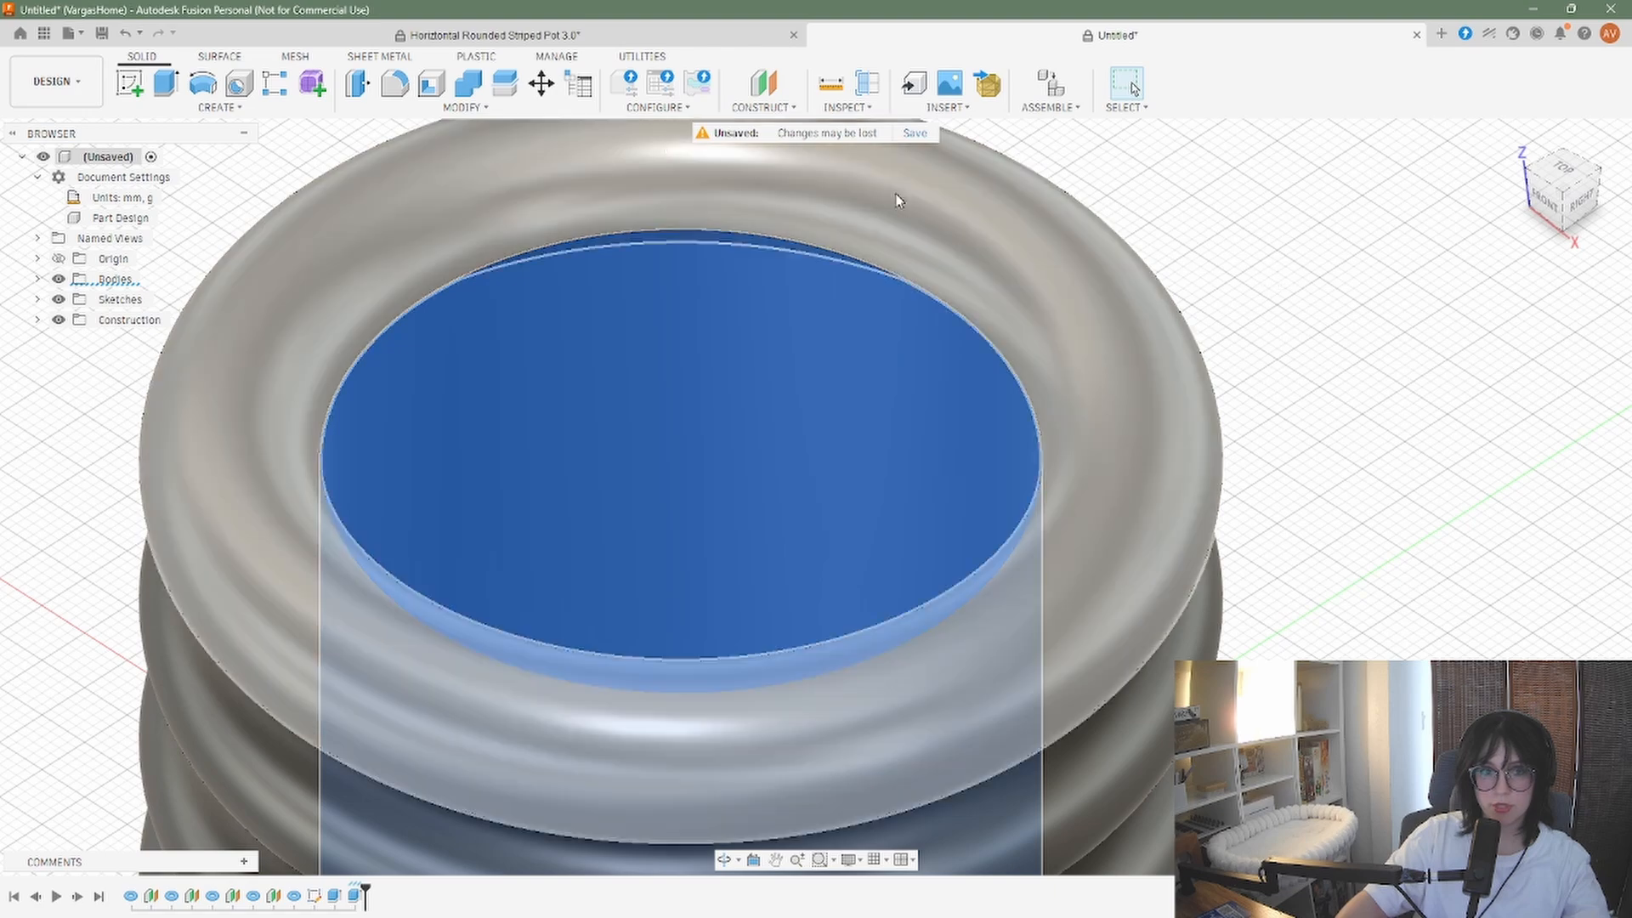
scroll(1411, 448, "down", 5)
middle_click_drag(1452, 456, 1300, 339)
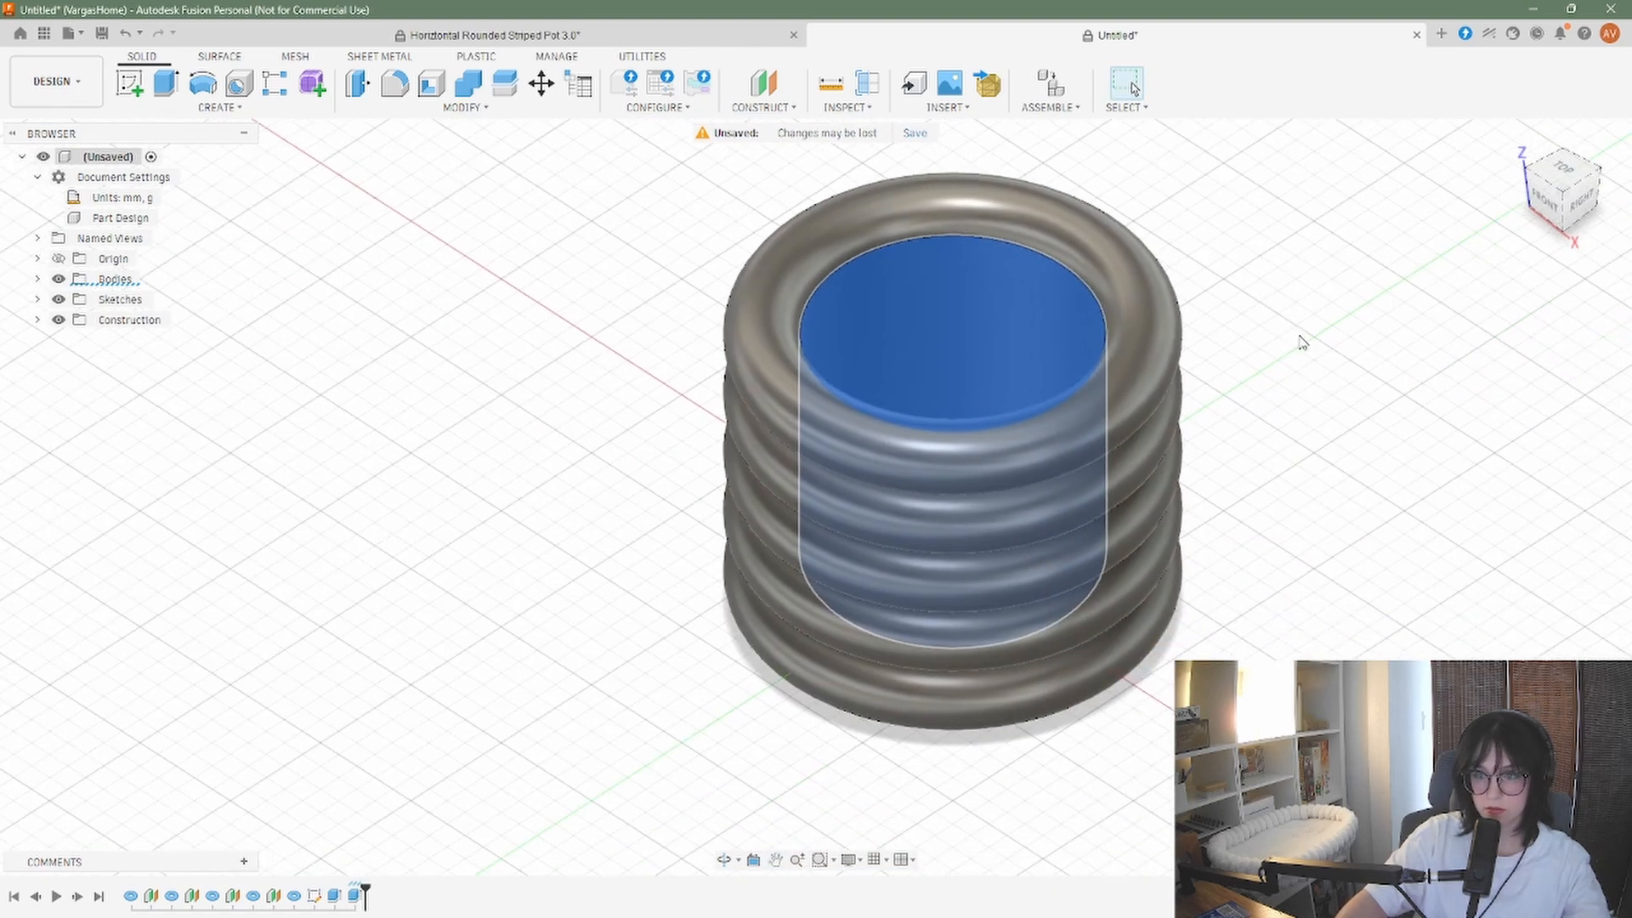
left_click(1300, 339)
middle_click_drag(1330, 476, 1187, 518, "shift")
Fillet the inner wall's cylindrical face with a 1 mm constant radius
left_click(894, 416)
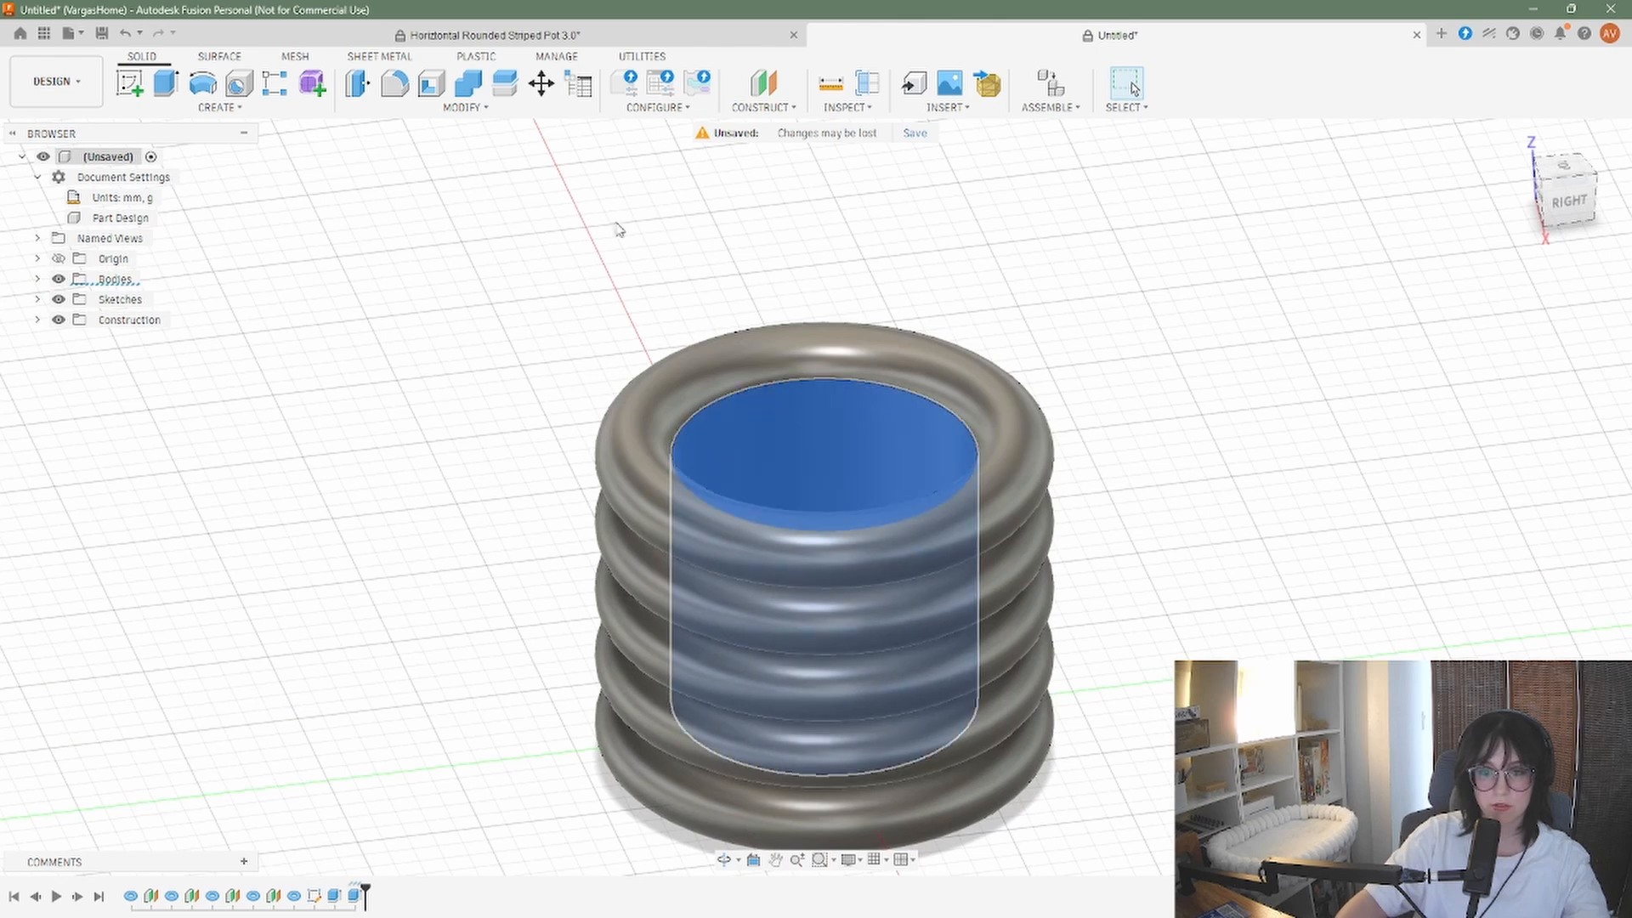
scroll(1156, 266, "up", 4)
middle_click_drag(1020, 342, 1067, 277)
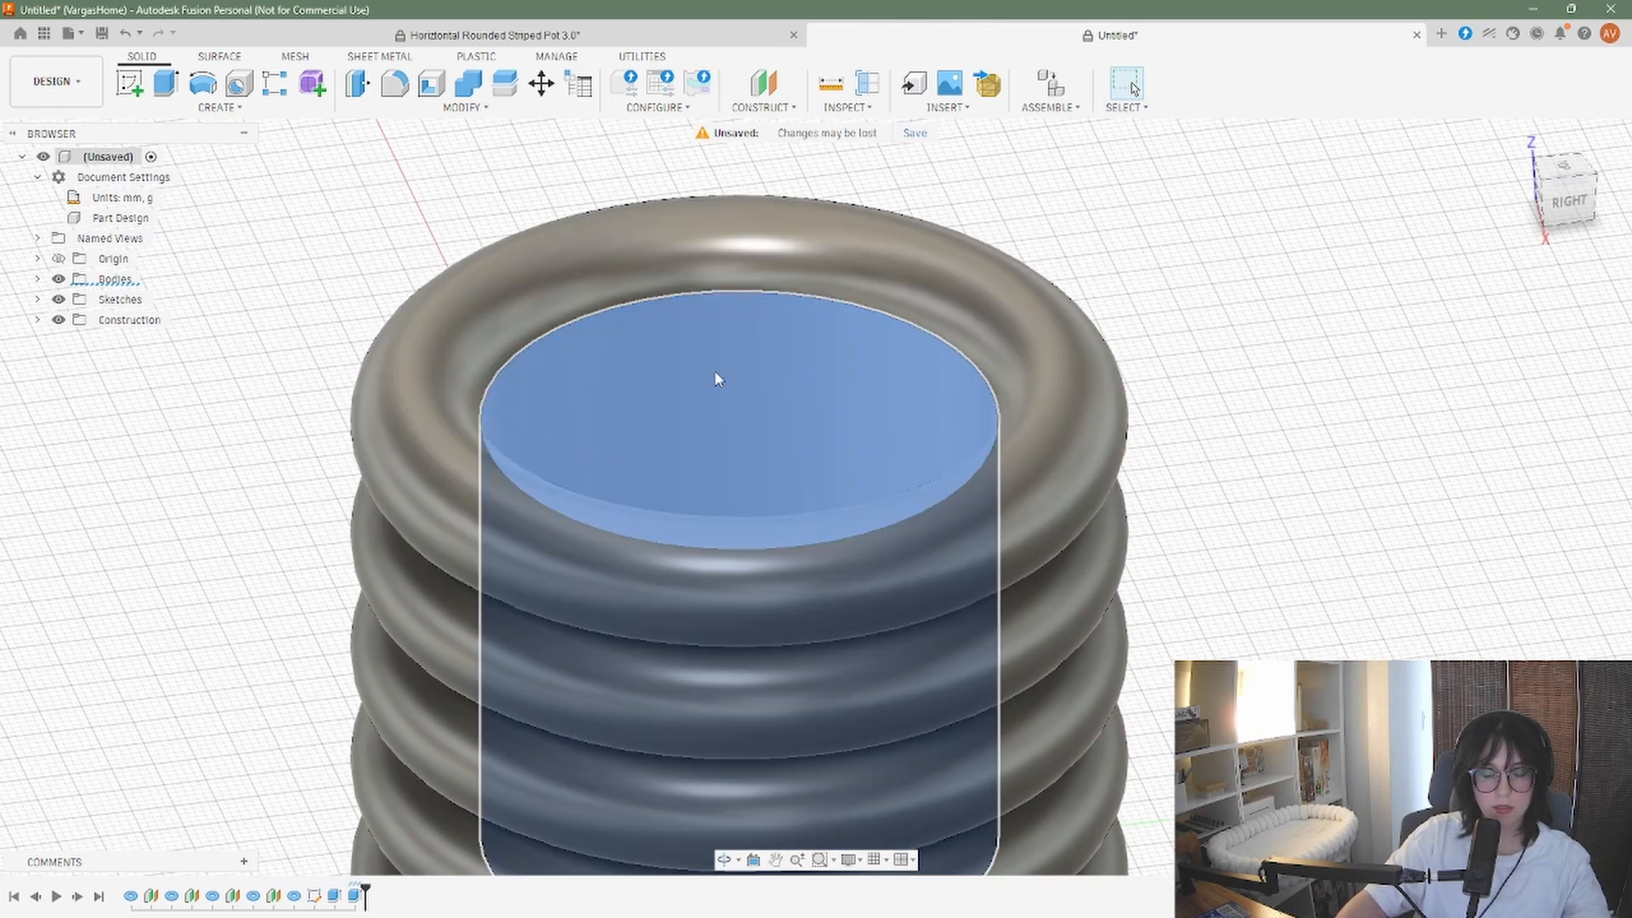
scroll(714, 370, "down", 2)
left_click(393, 83)
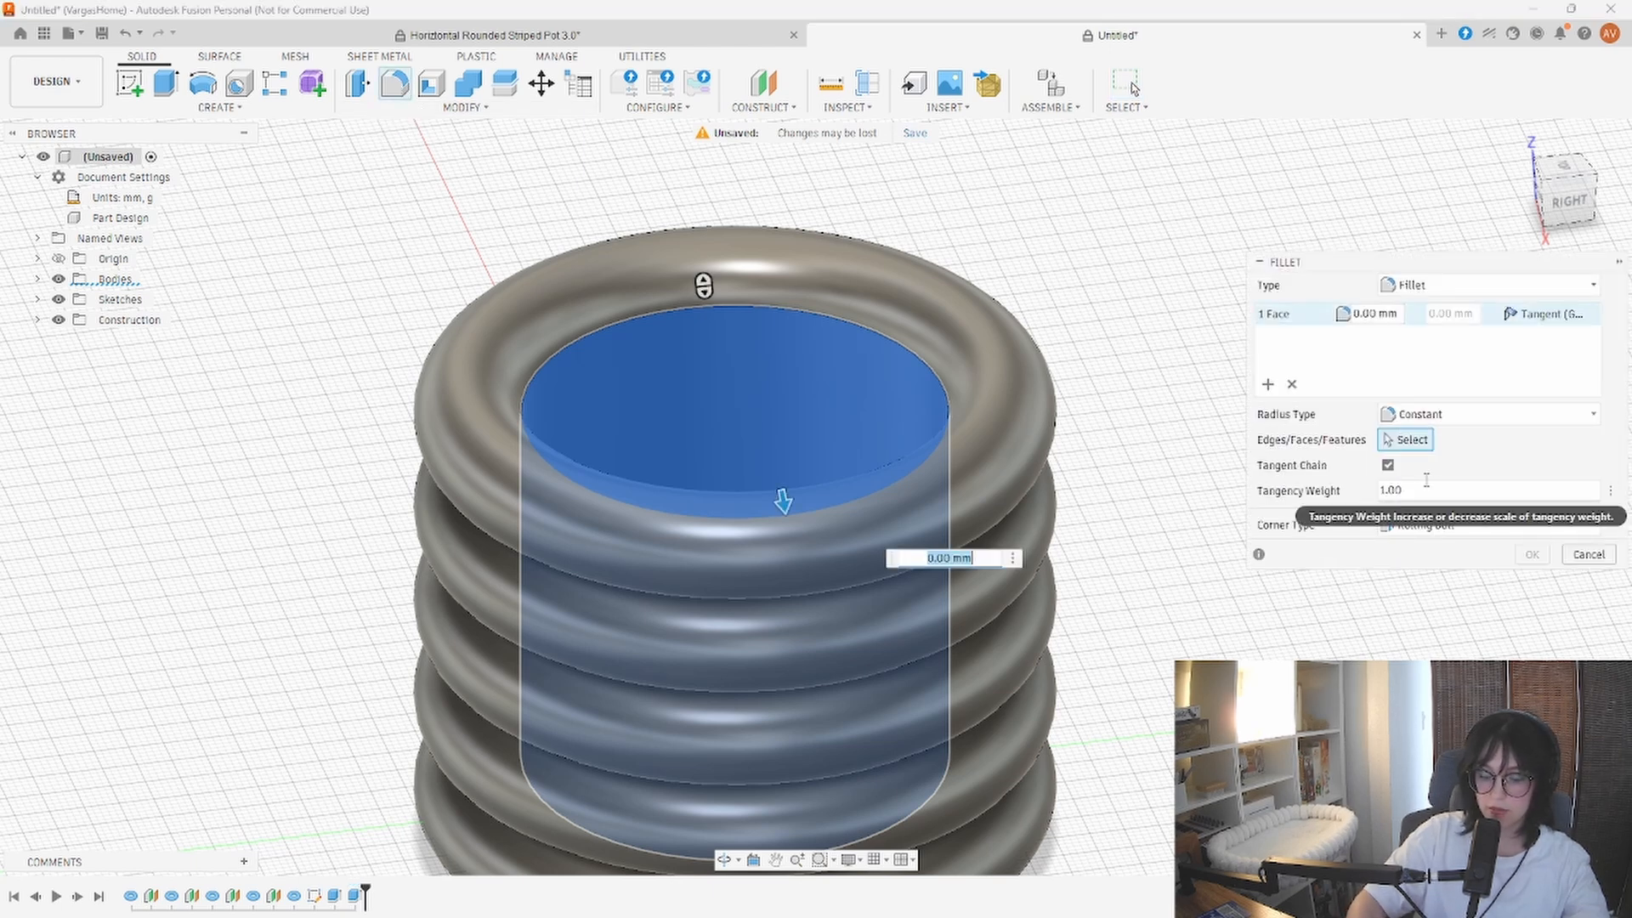
type("1")
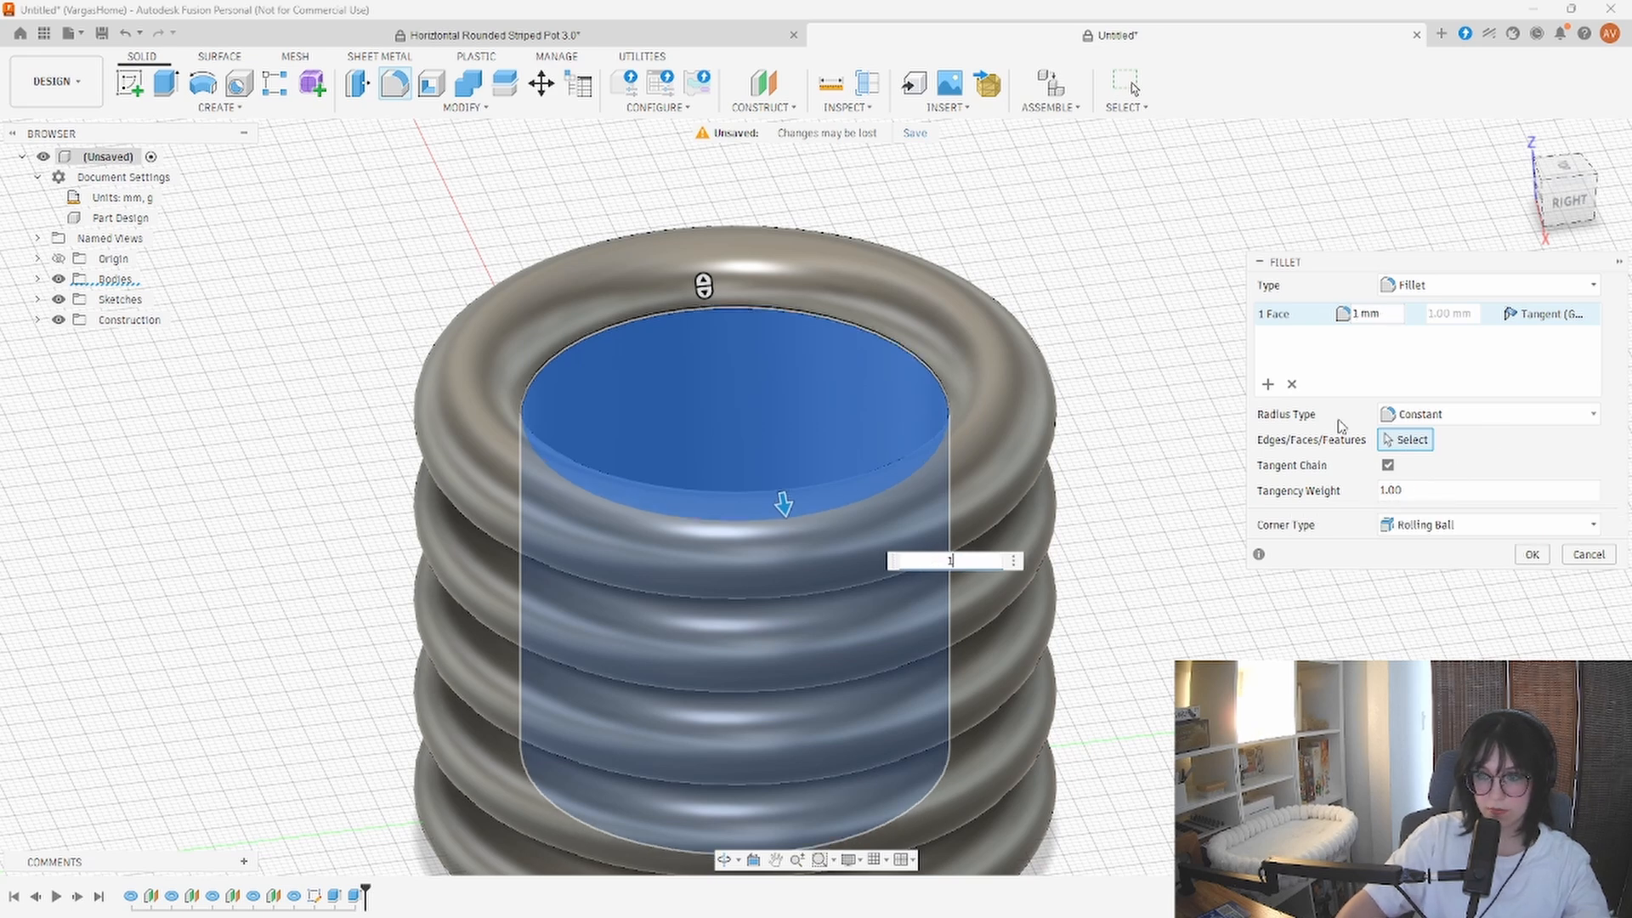
left_click(1531, 554)
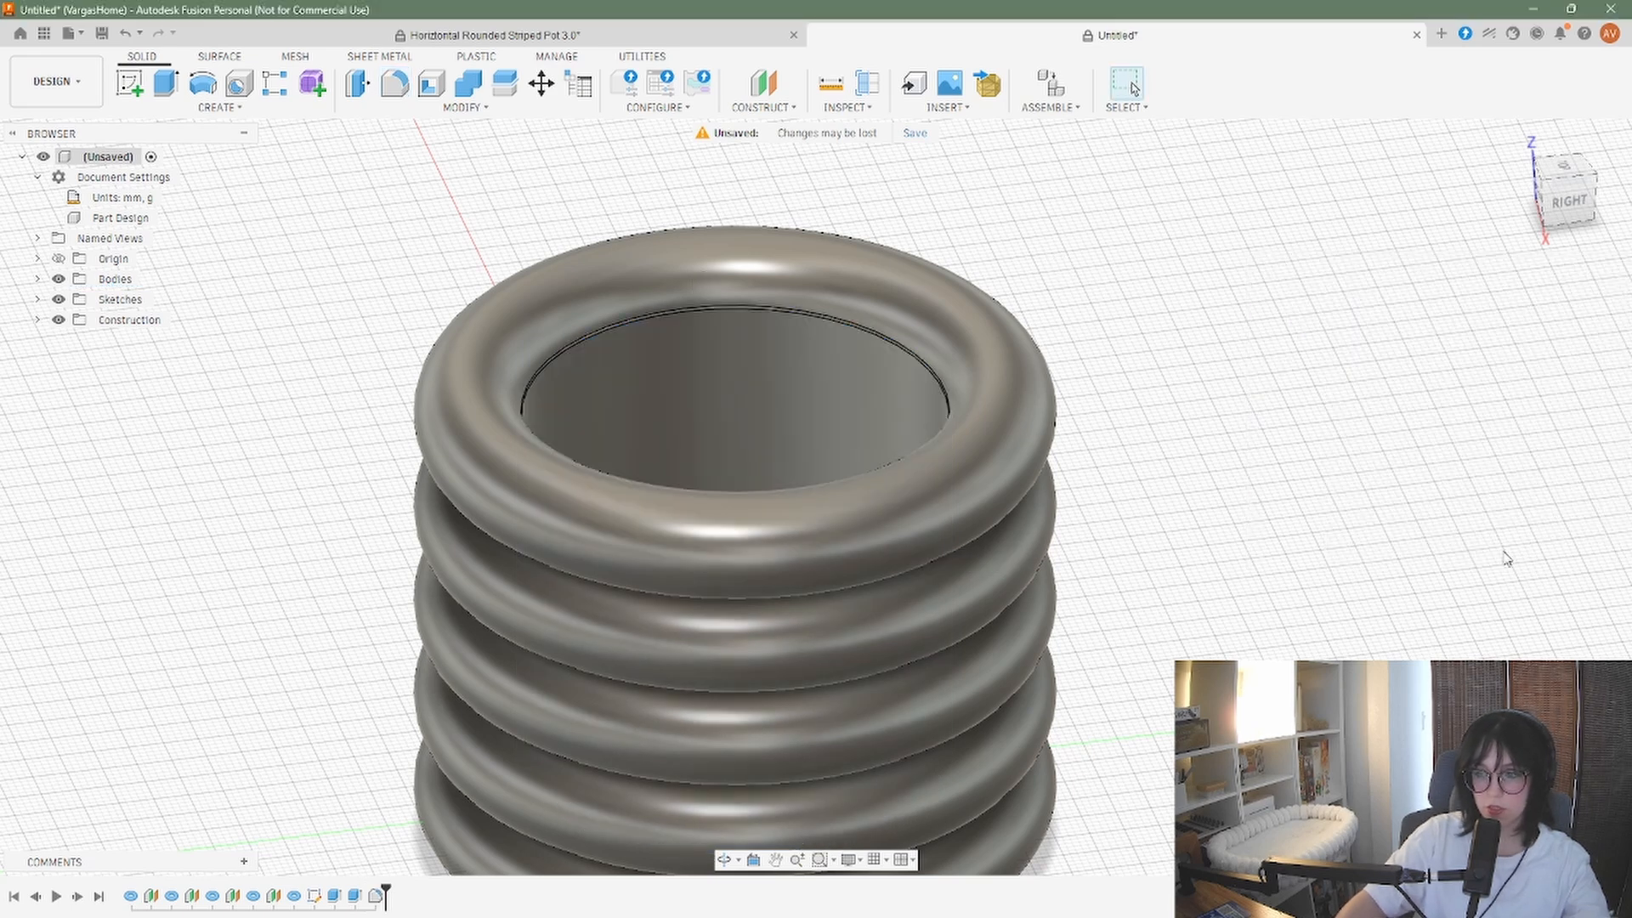
Examine the filleted upper edge of the inner wall up close, and the whole pot from outside
scroll(1020, 335, "up", 10)
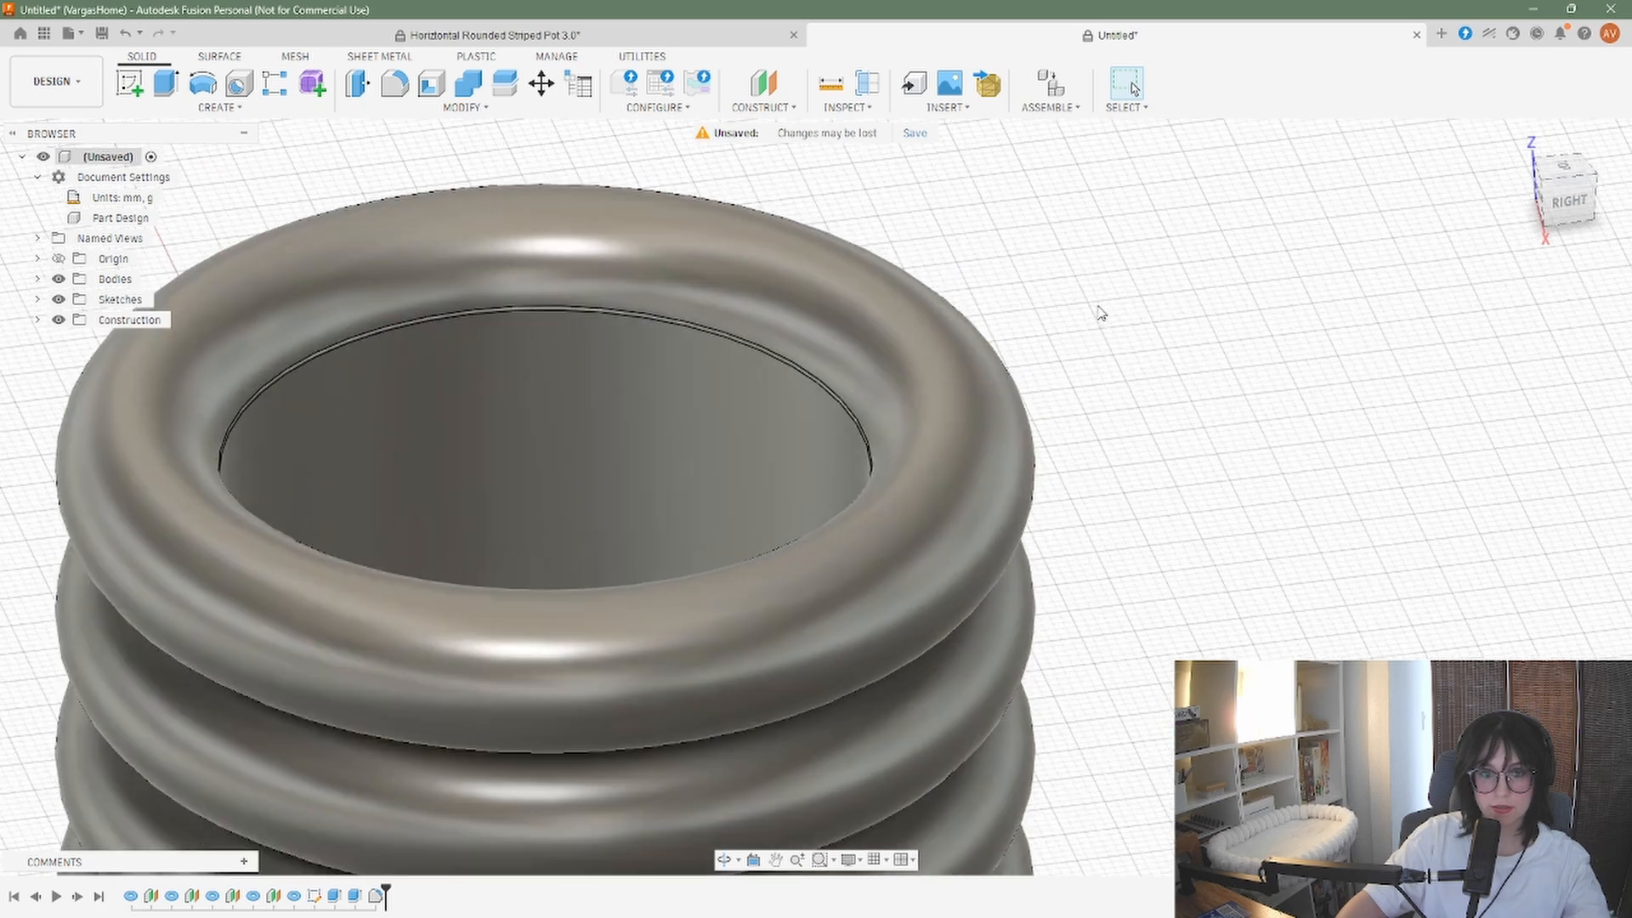
scroll(1105, 340, "up", 3)
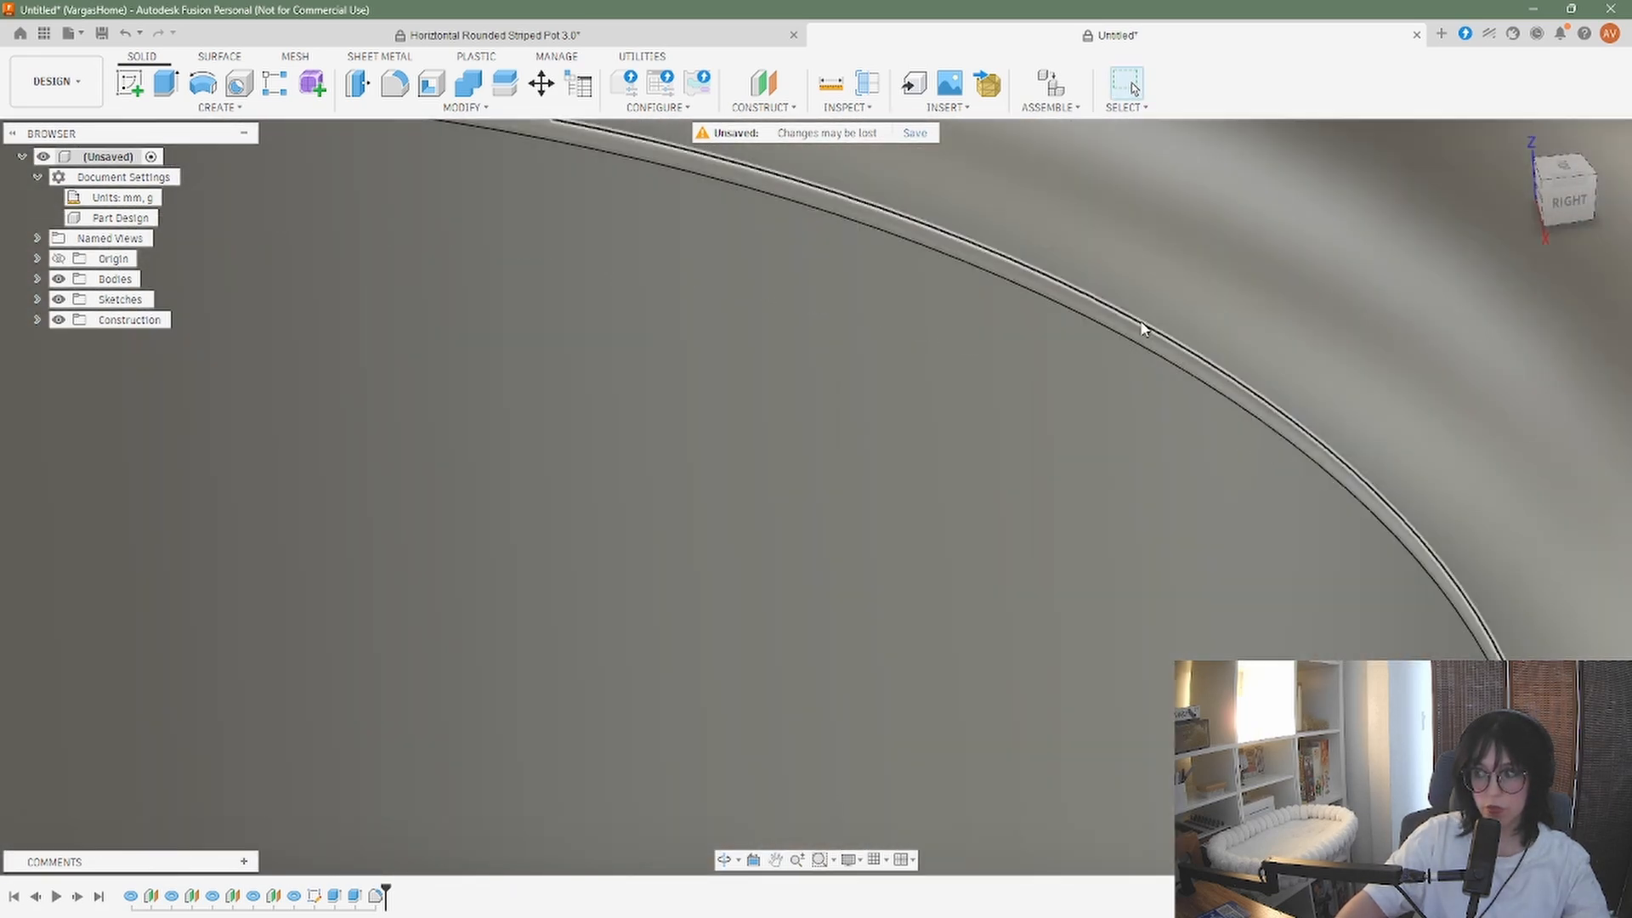
scroll(1141, 328, "up", 2)
scroll(1137, 302, "down", 10)
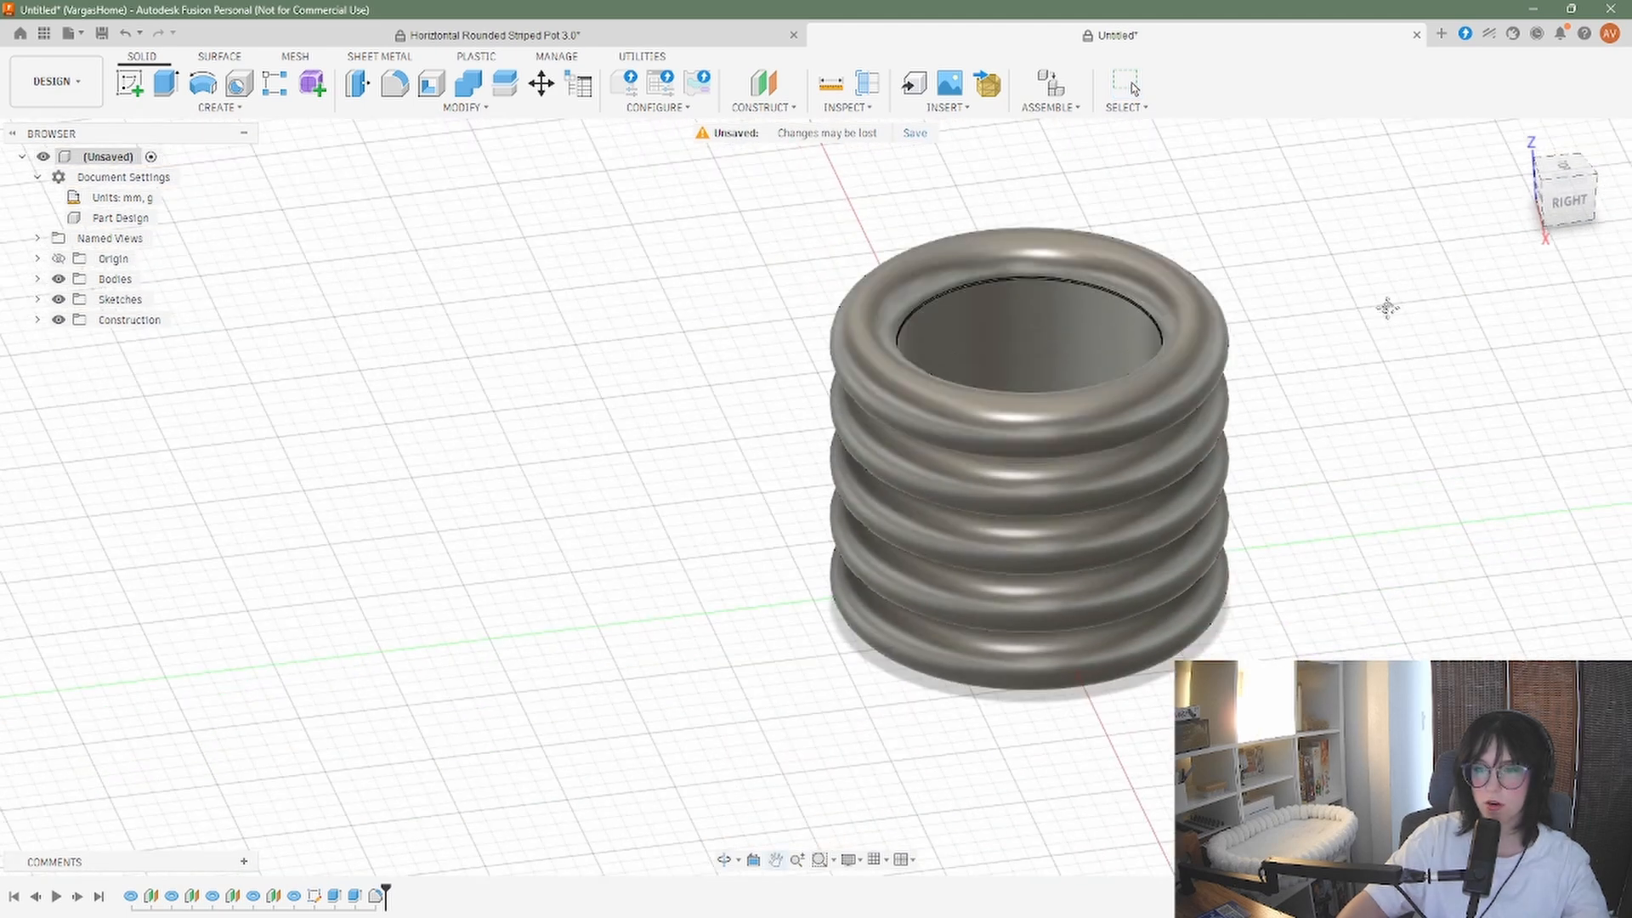
middle_click_drag(1387, 308, 1254, 334)
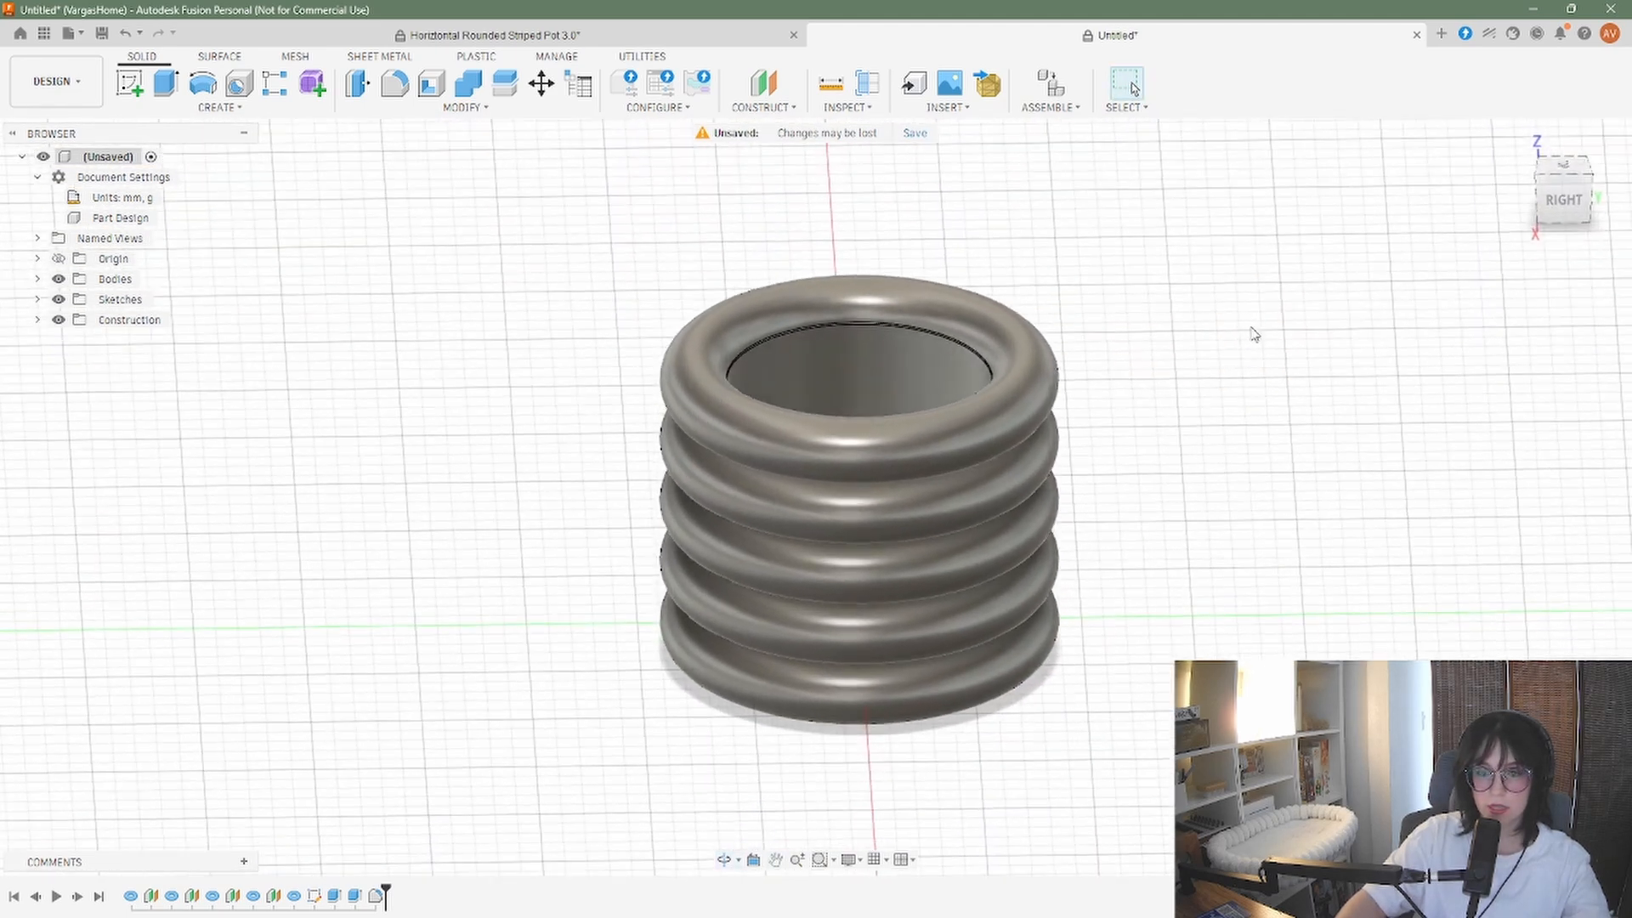
middle_click_drag(1316, 377, 1273, 396, "shift")
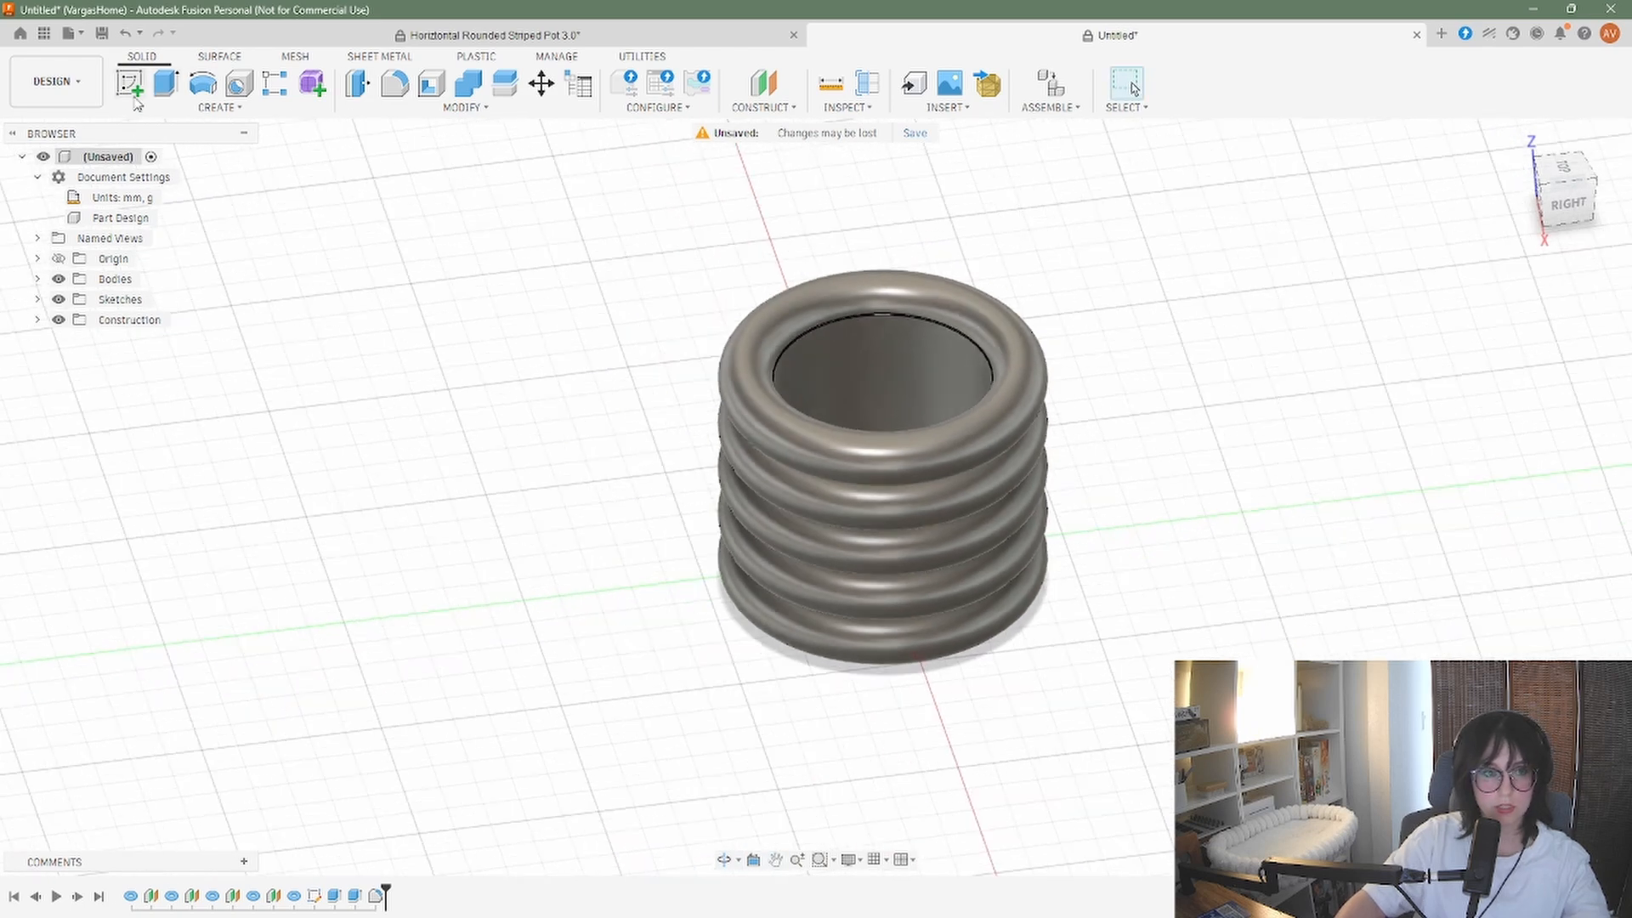
Switch to the Render workspace and open the Appearance settings for the pot
left_click(85, 88)
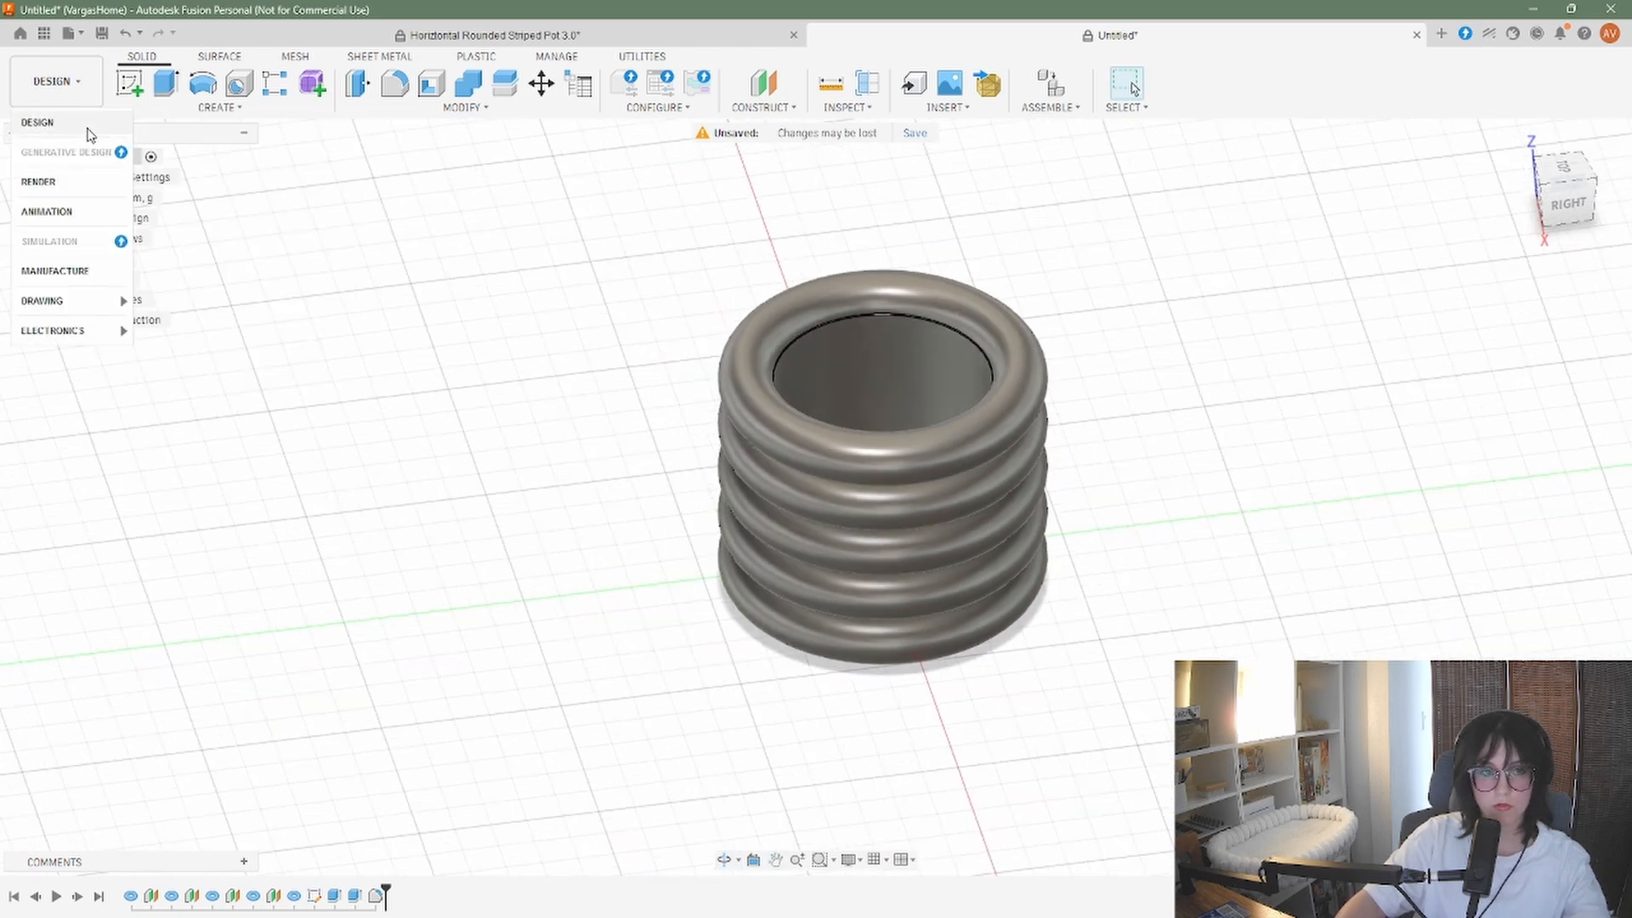
left_click(85, 128)
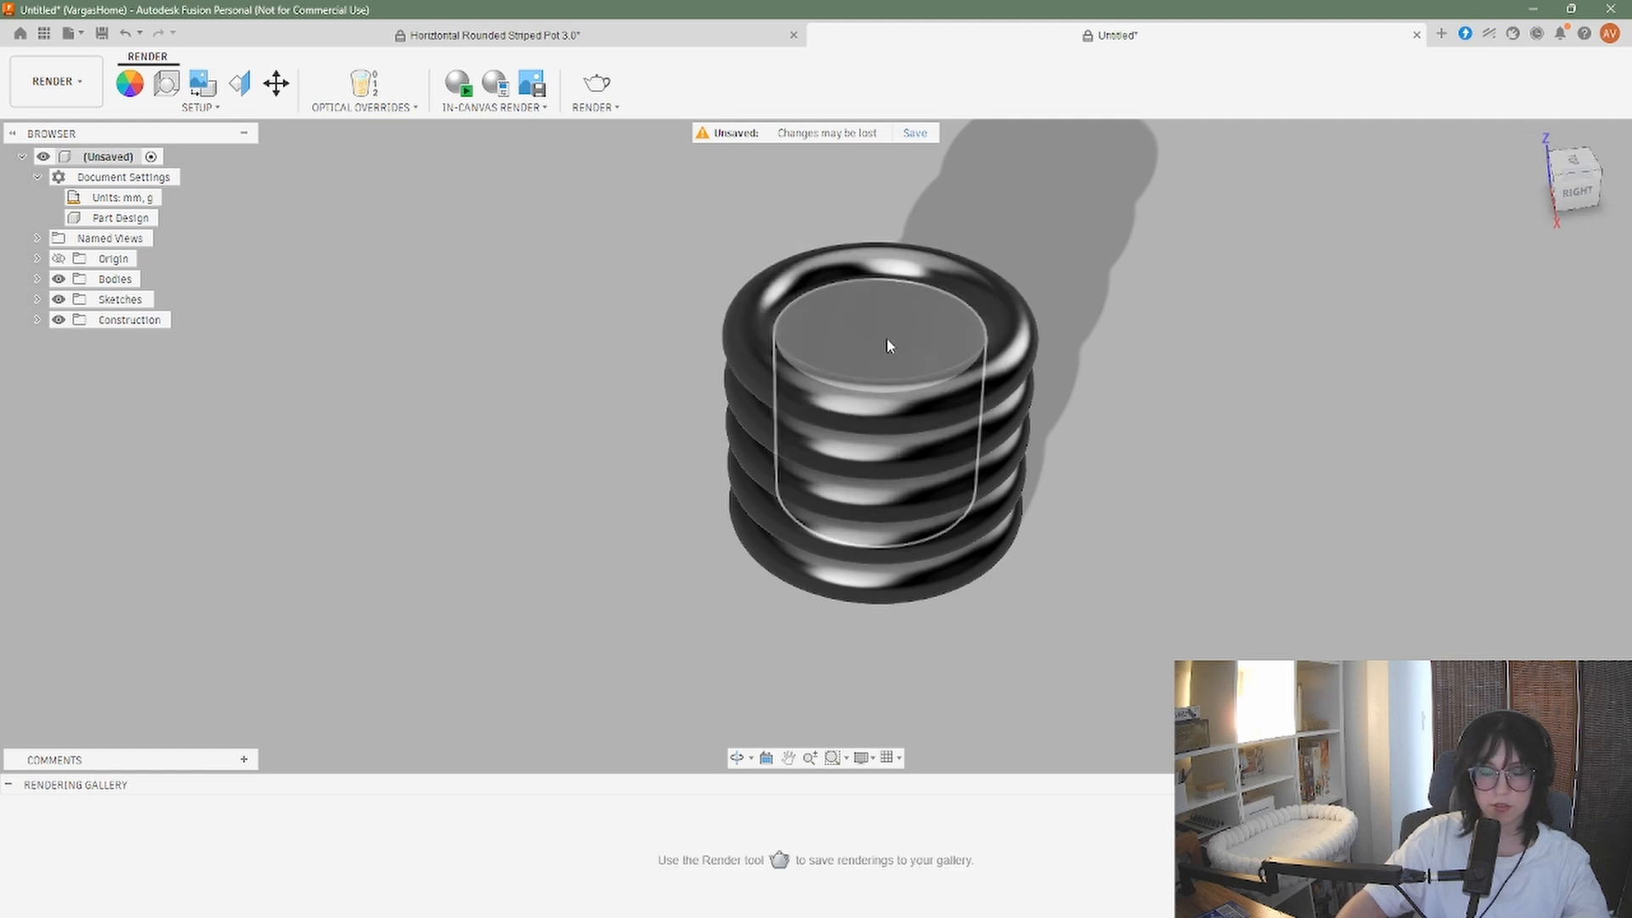
middle_click_drag(1067, 309, 925, 287, "shift")
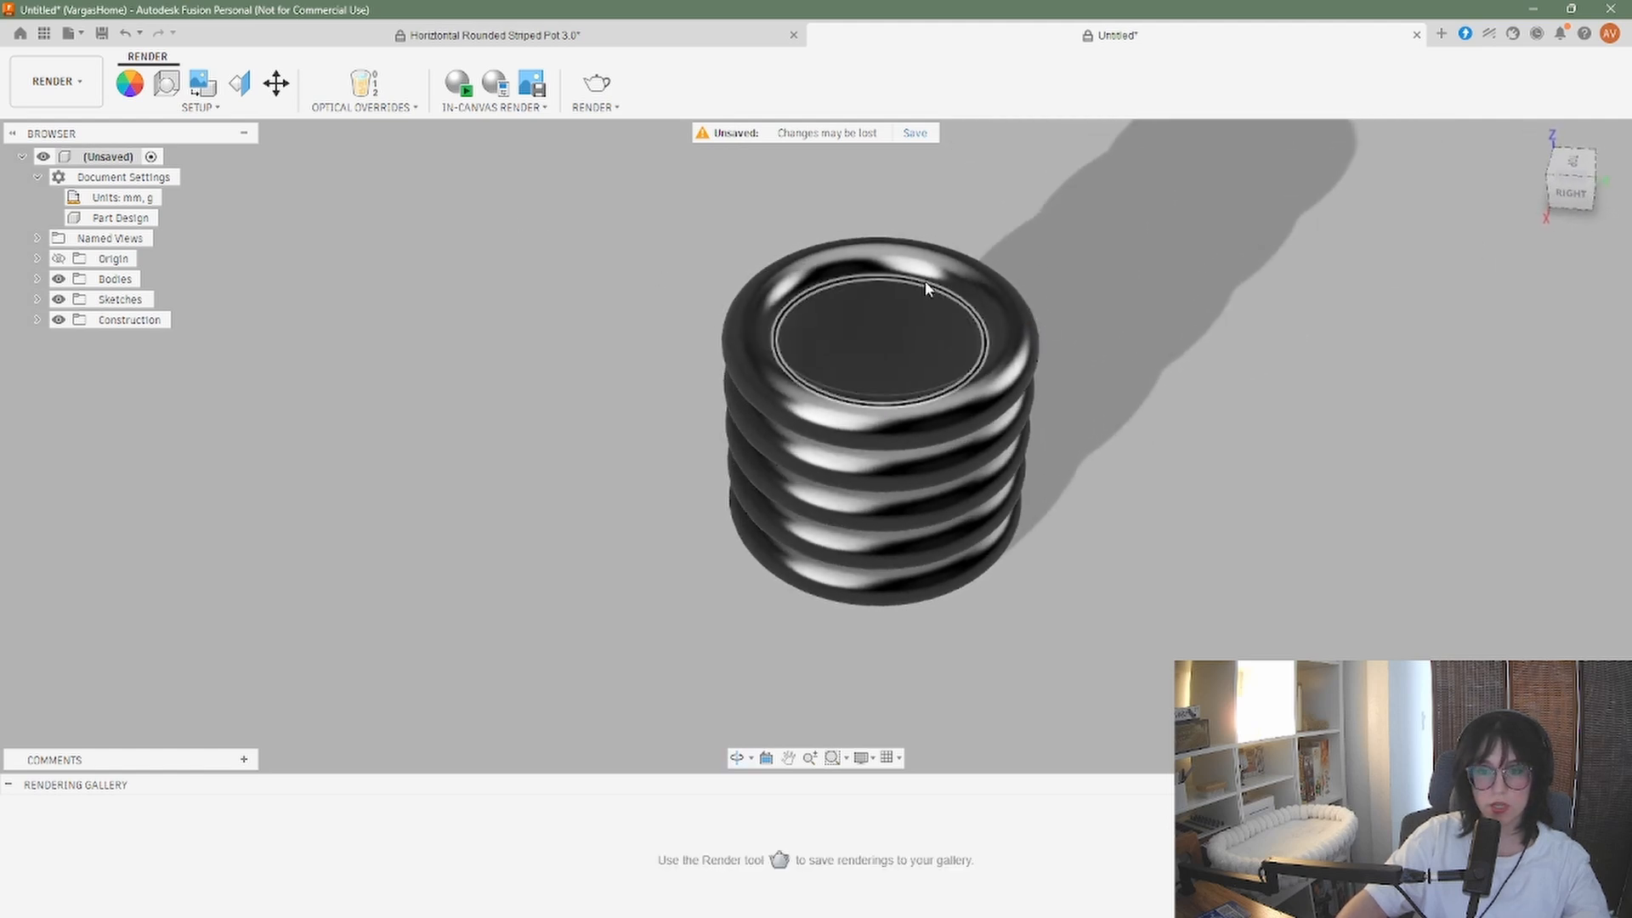
left_click(129, 82)
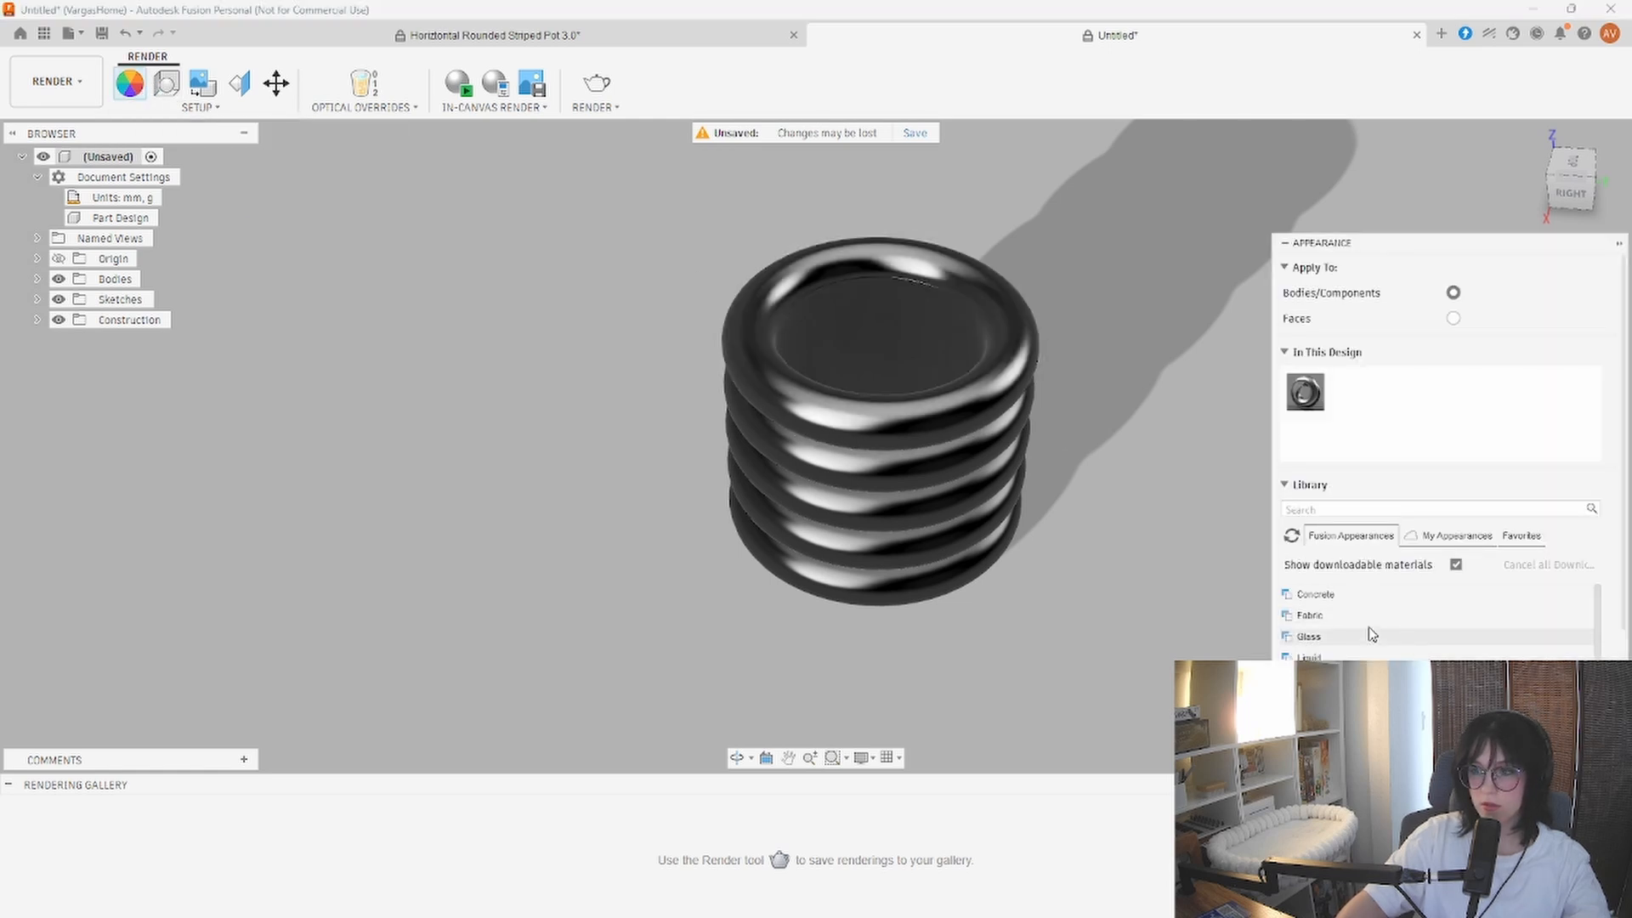
Apply the Concrete appearance from the Fusion appearance library to the pot body
scroll(1323, 623, "down", 1)
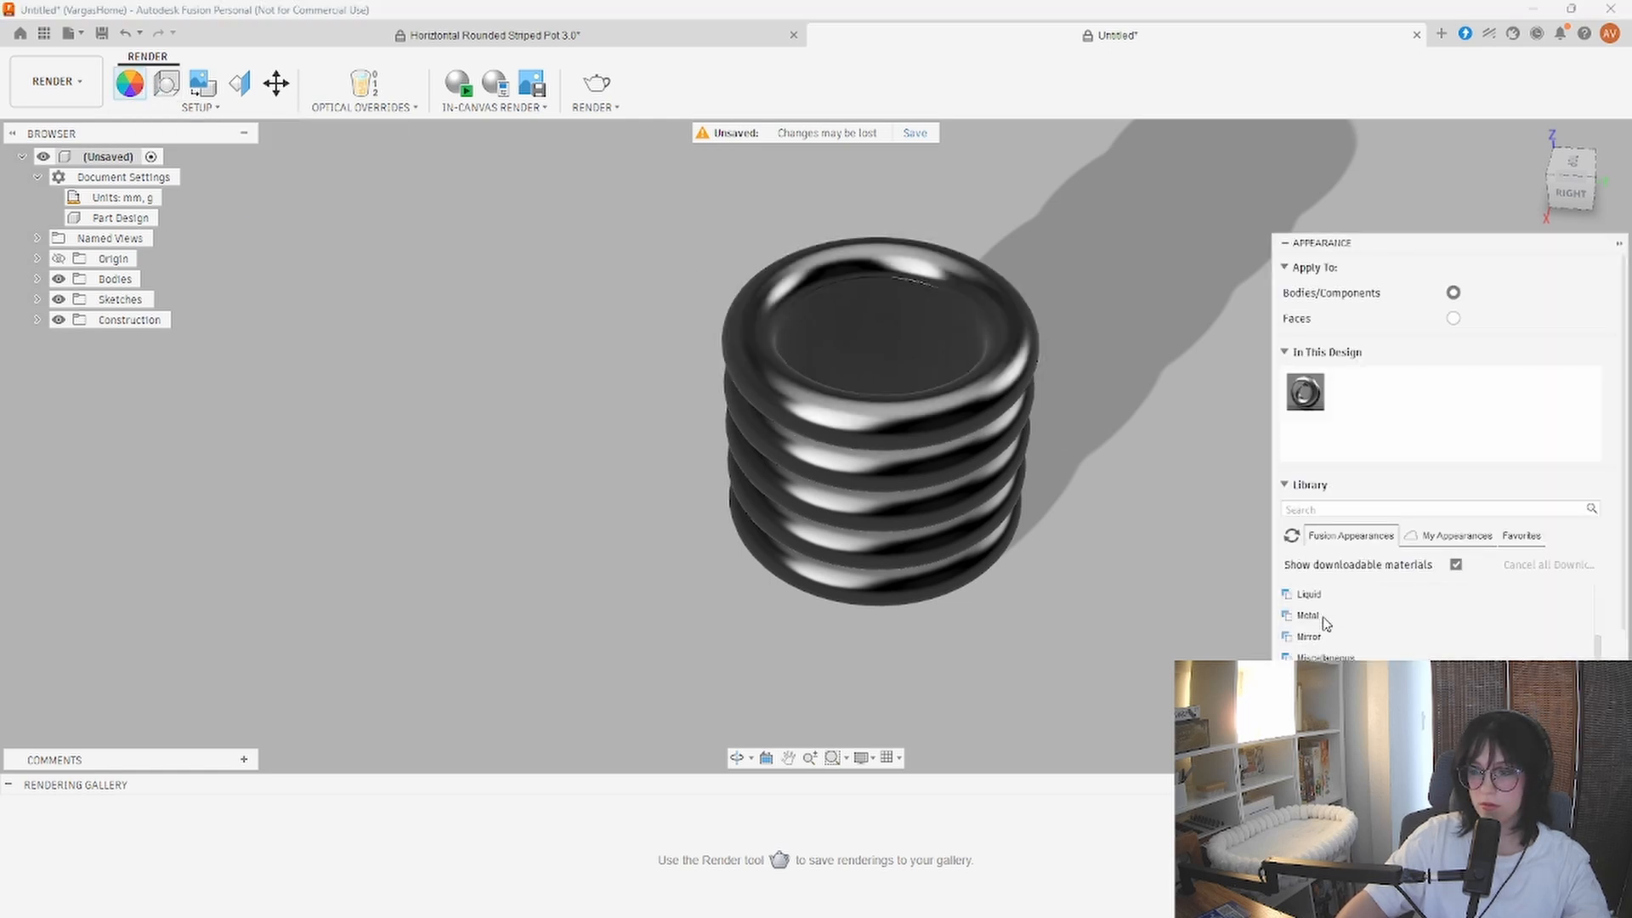
scroll(1327, 636, "up", 1)
left_click(1315, 594)
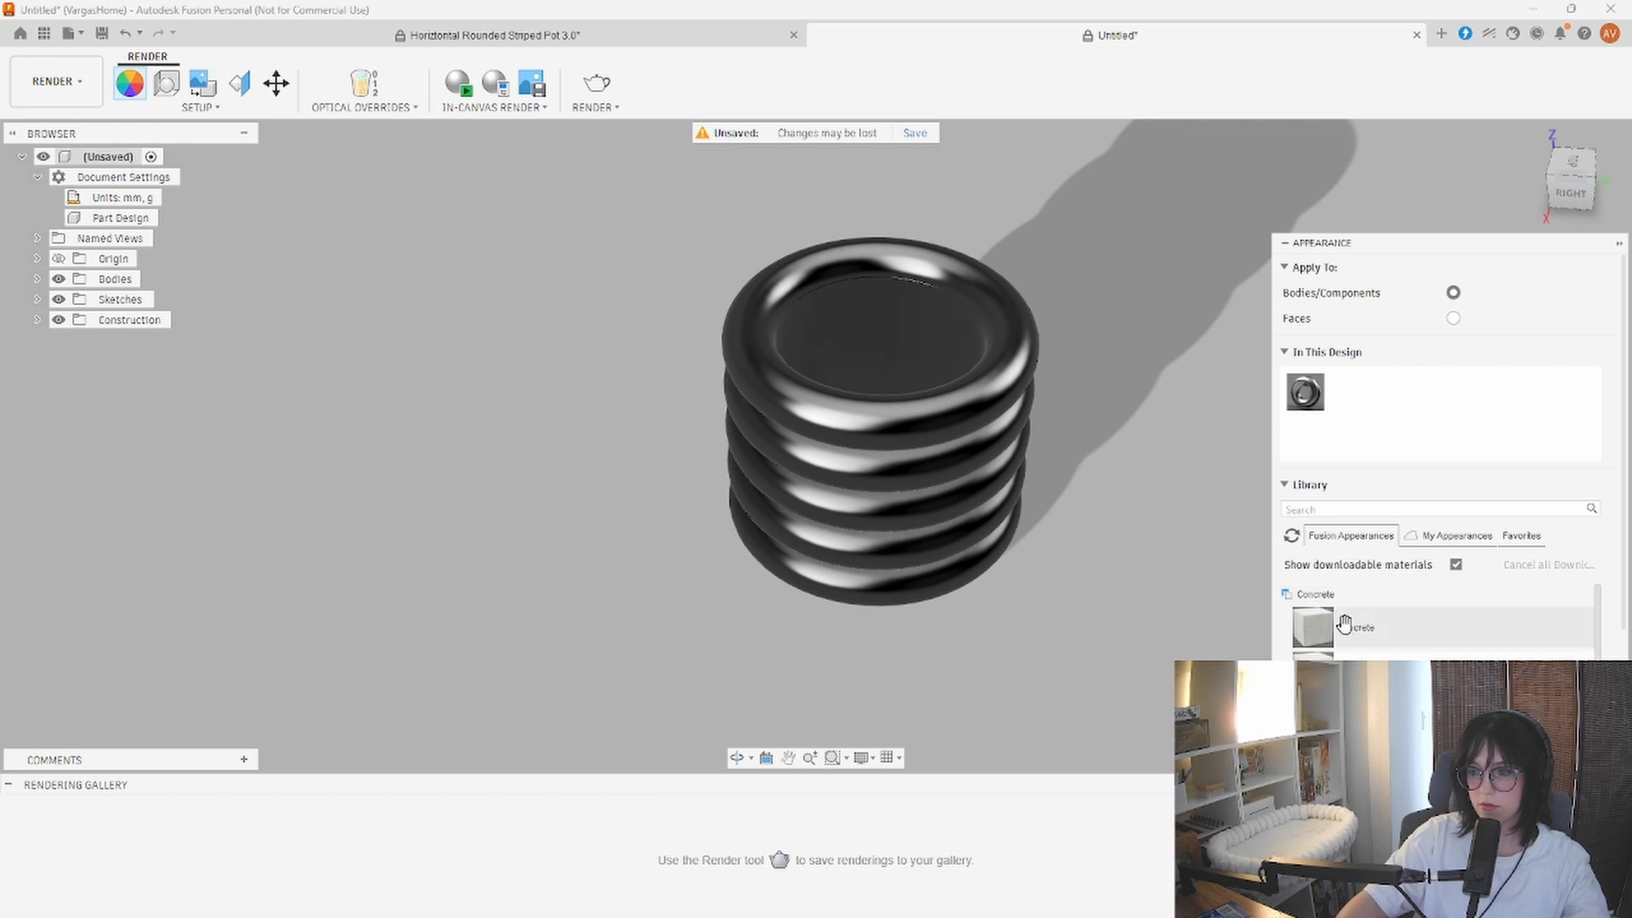
left_click_drag(1341, 627, 890, 414)
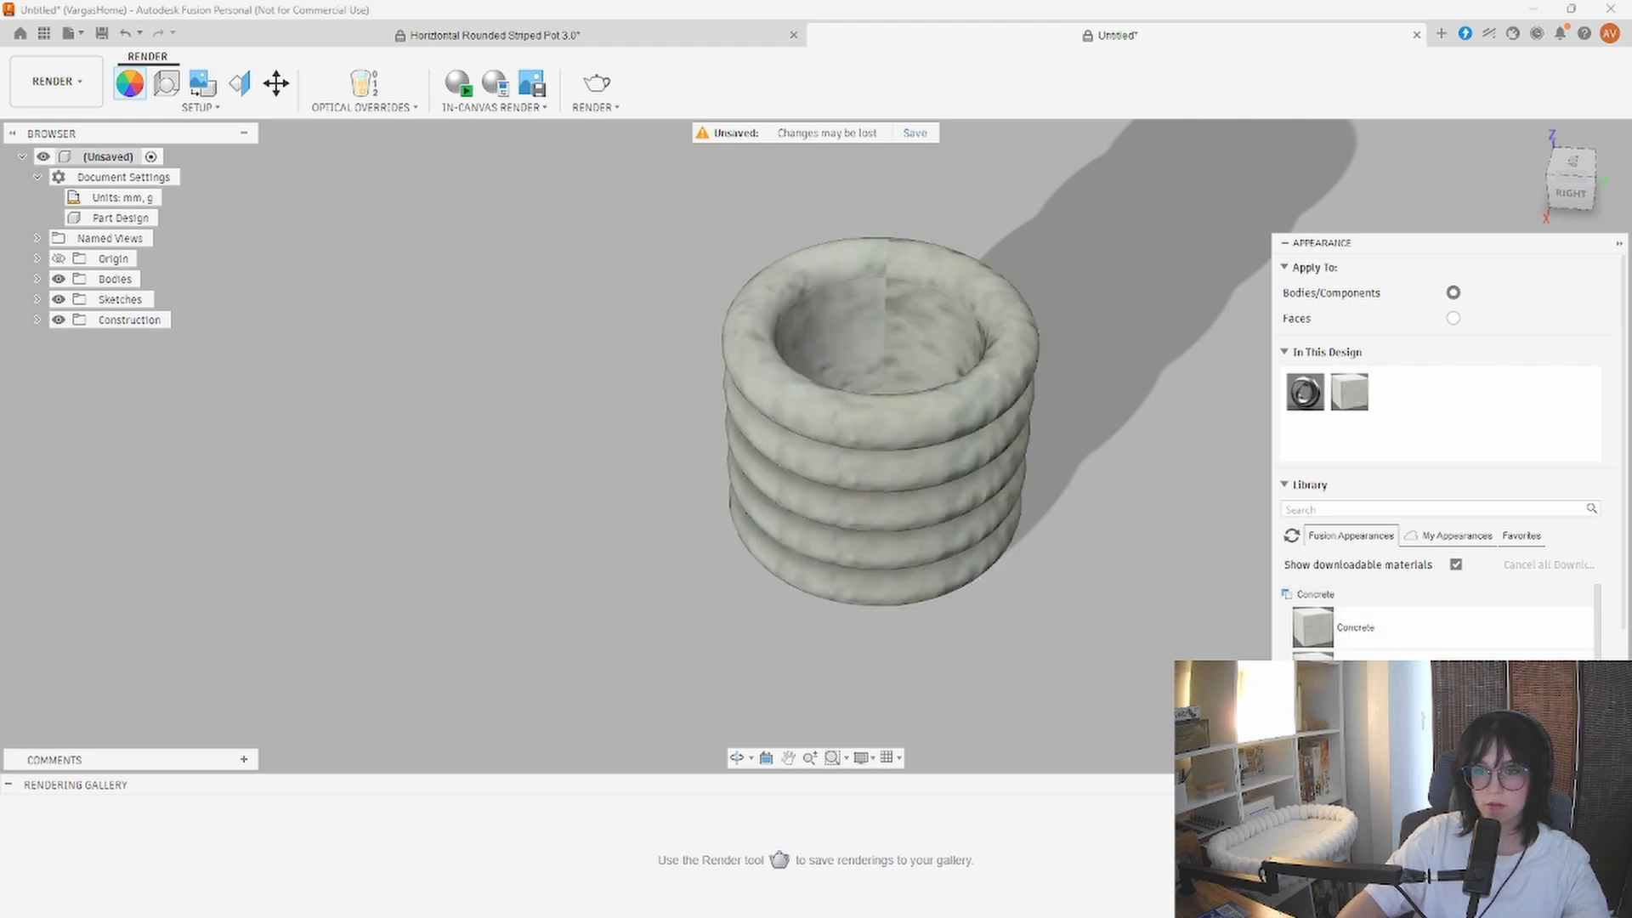
Apply the Bamboo Light - Semigloss wood appearance to the whole pot body and collapse the Appearance settings
scroll(1436, 624, "down", 1)
scroll(1436, 553, "down", 1)
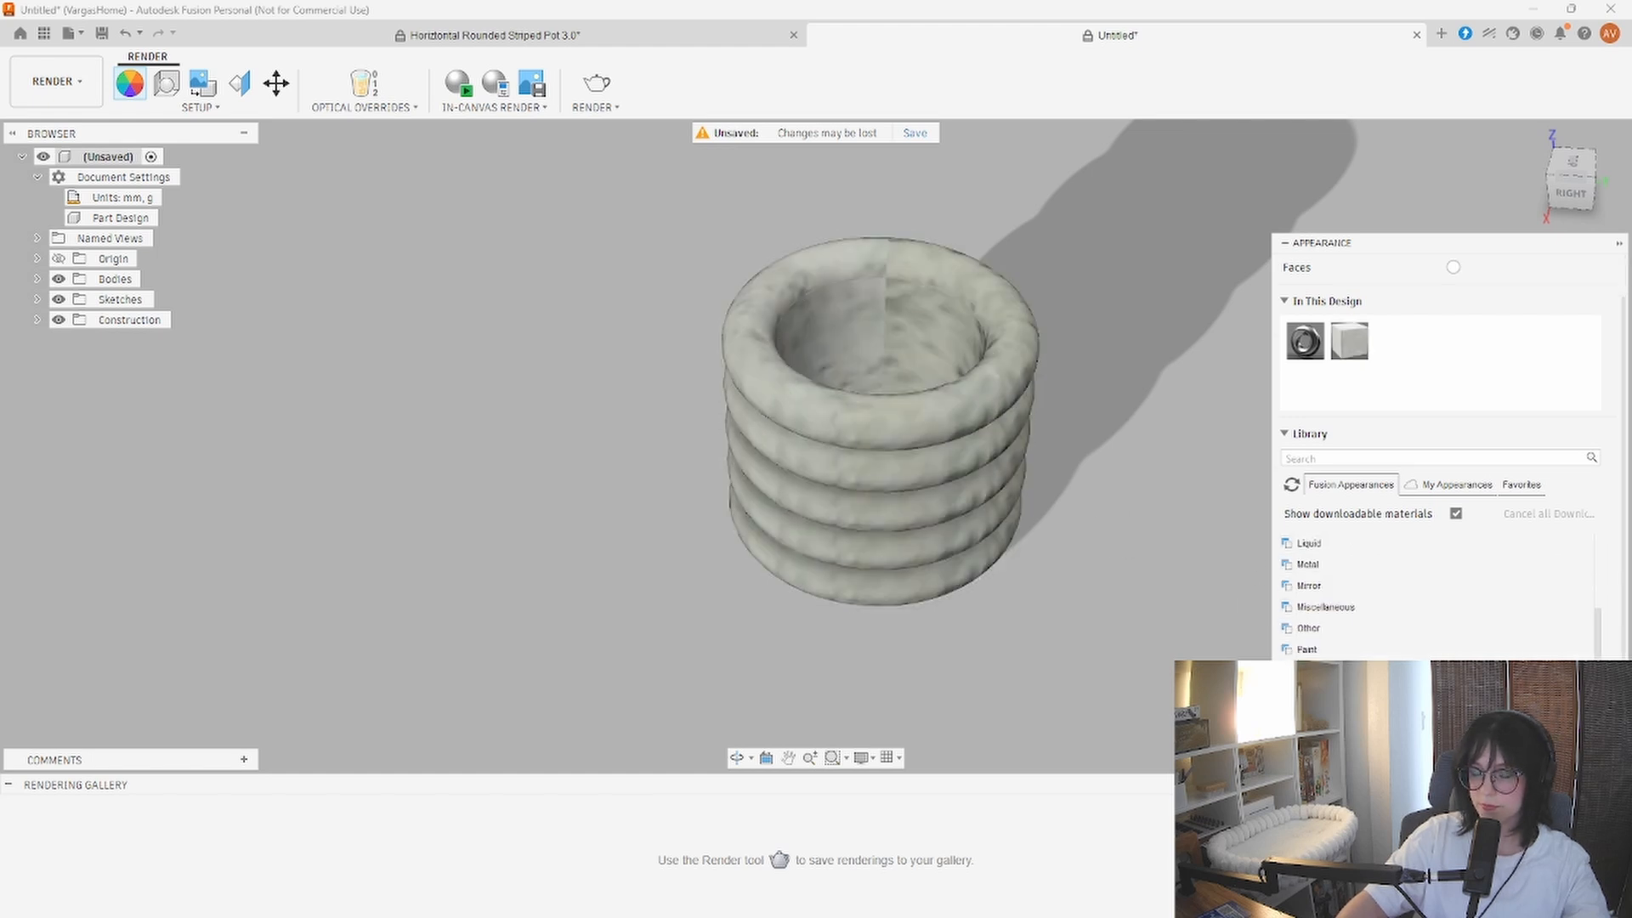
scroll(1436, 468, "down", 1)
scroll(1403, 612, "down", 3)
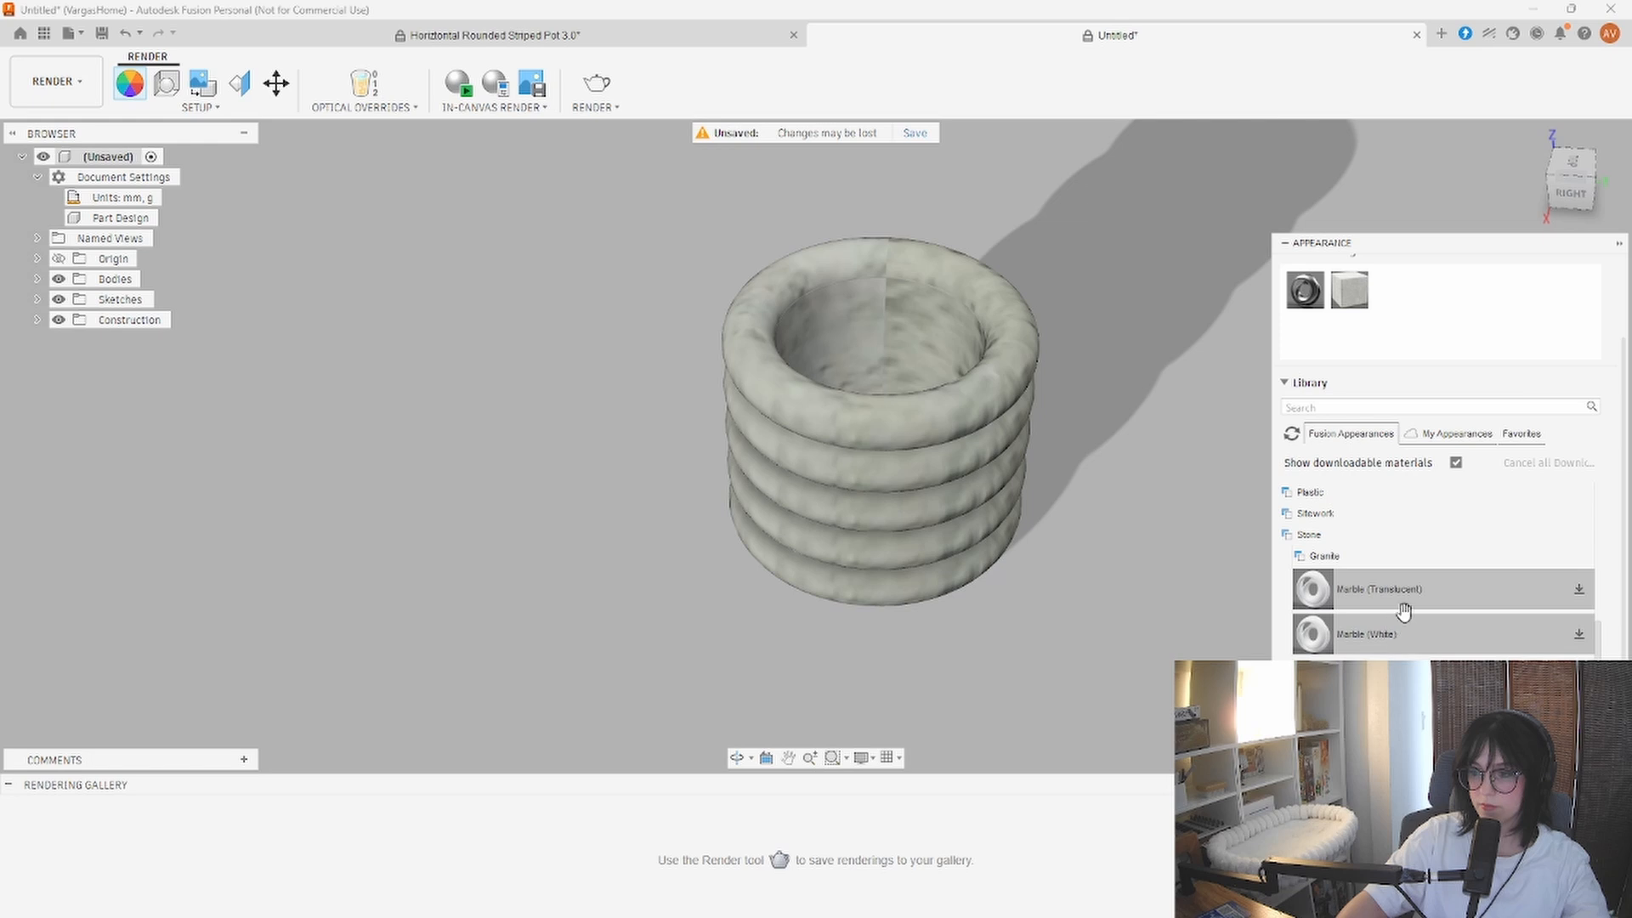
scroll(1402, 634, "down", 1)
left_click_drag(1402, 633, 935, 416)
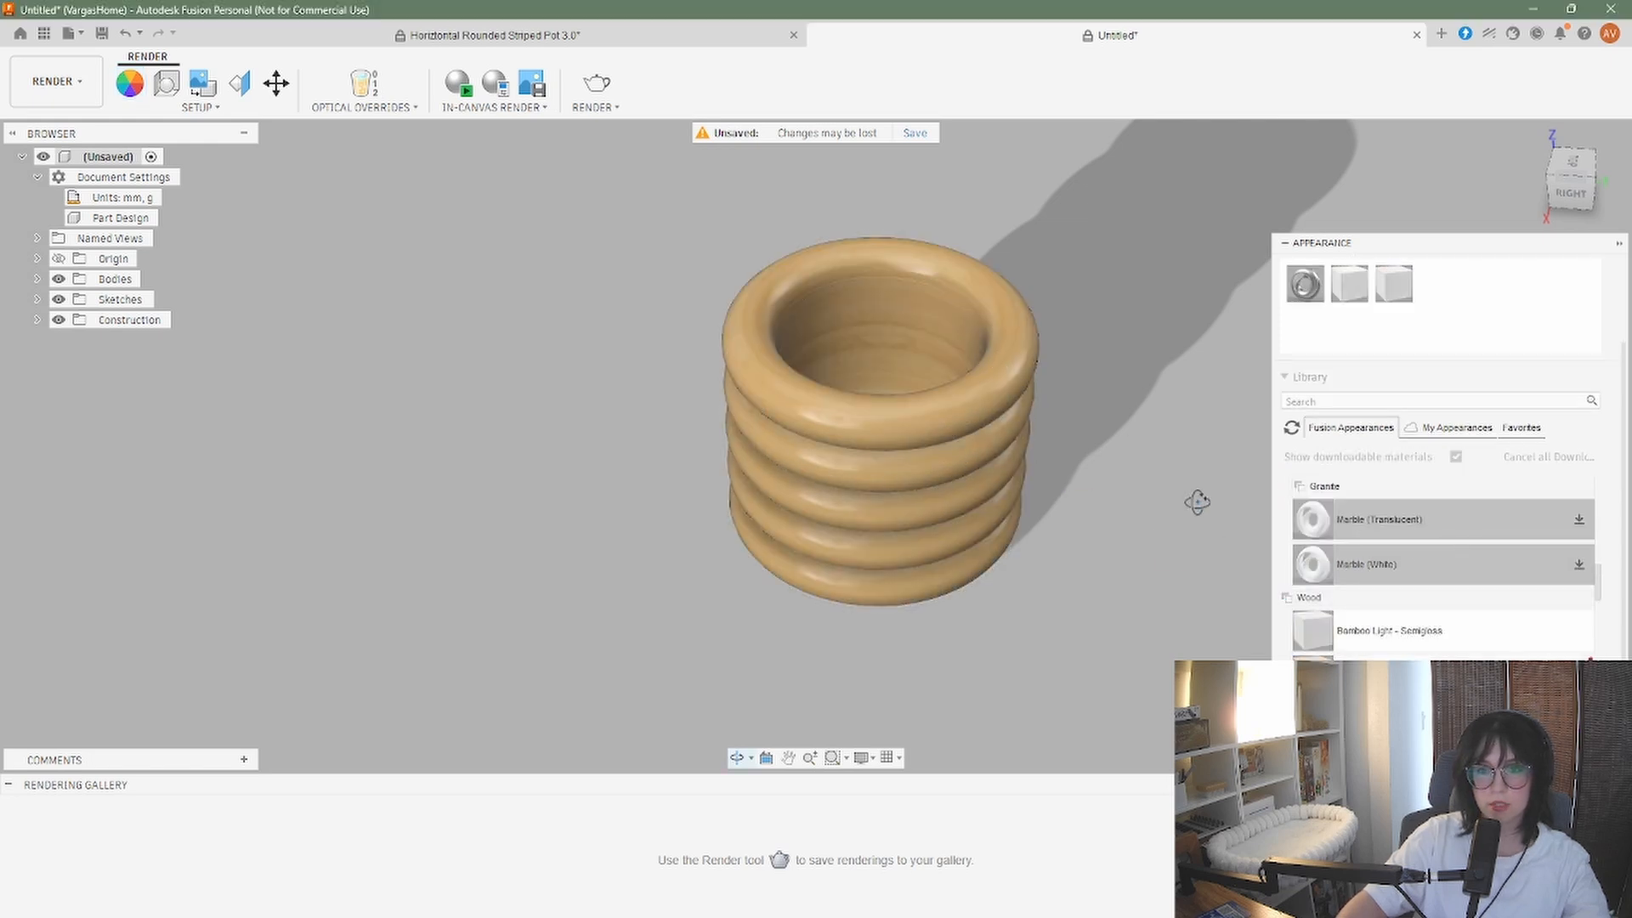
middle_click_drag(1194, 499, 988, 486, "shift")
middle_click_drag(1129, 426, 1082, 354, "shift")
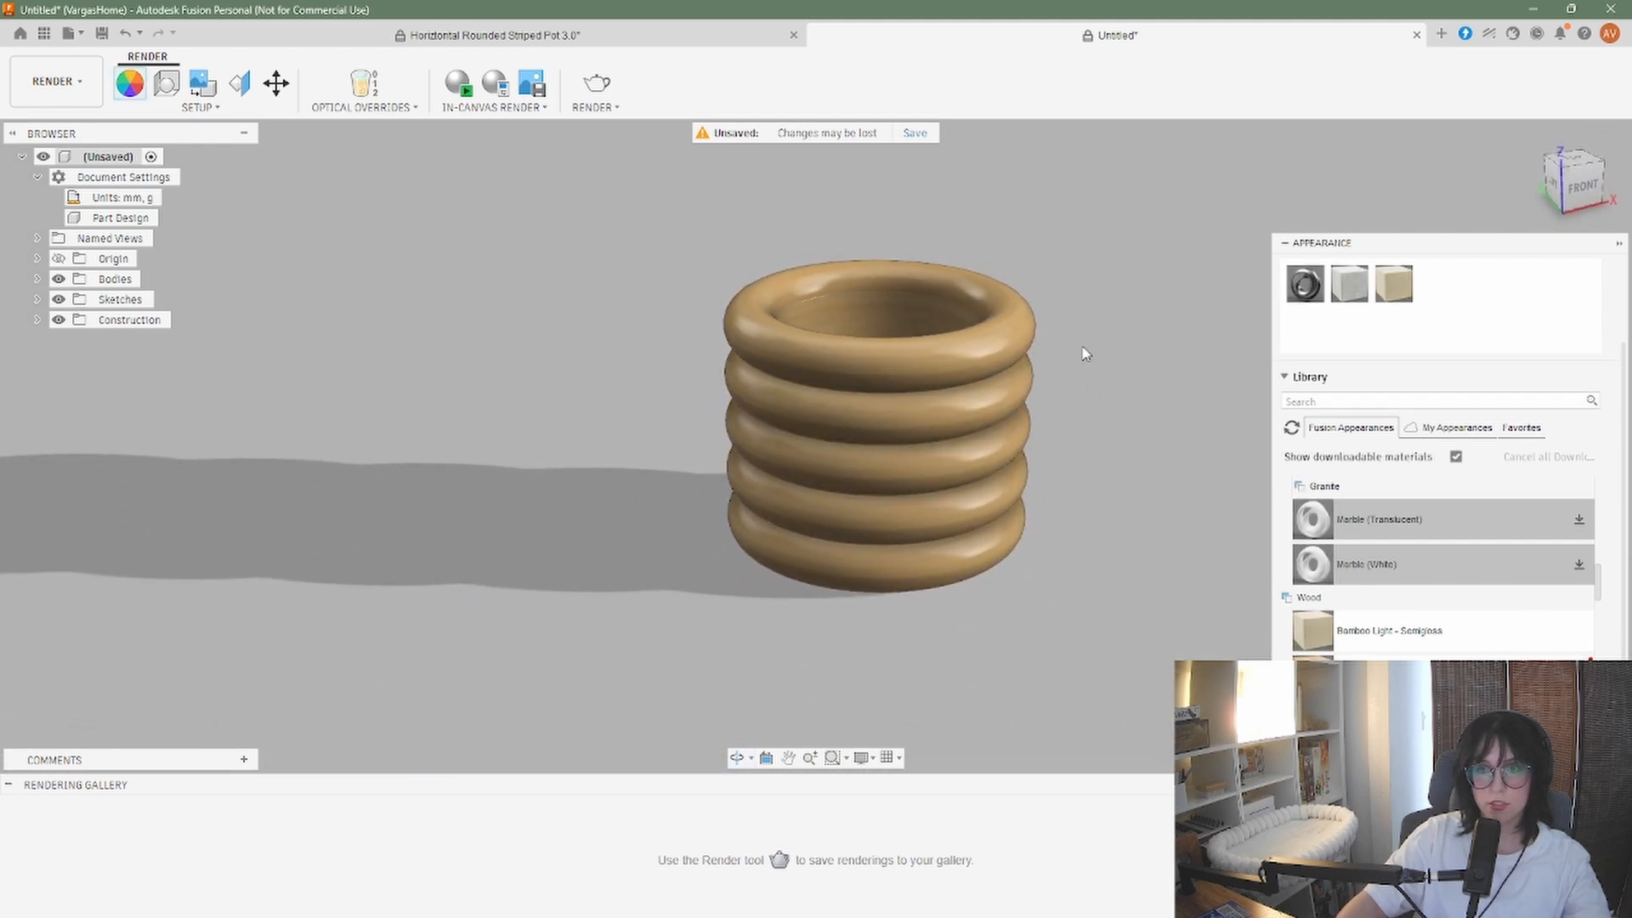
left_click(1619, 243)
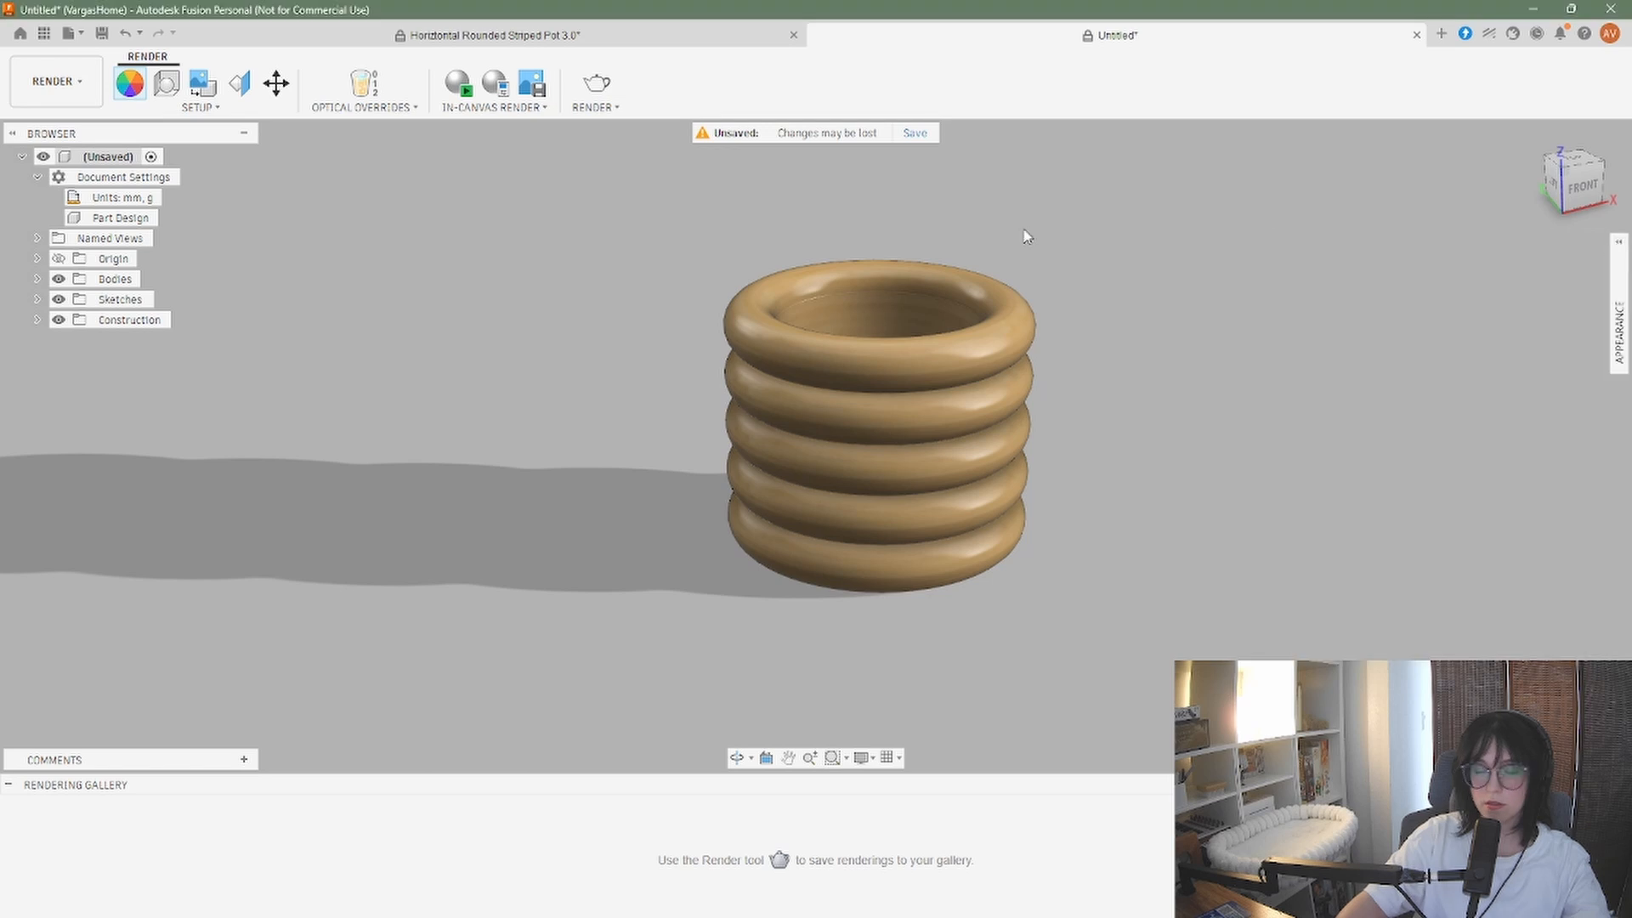
Switch from the Render workspace back to the Design workspace
left_click(83, 83)
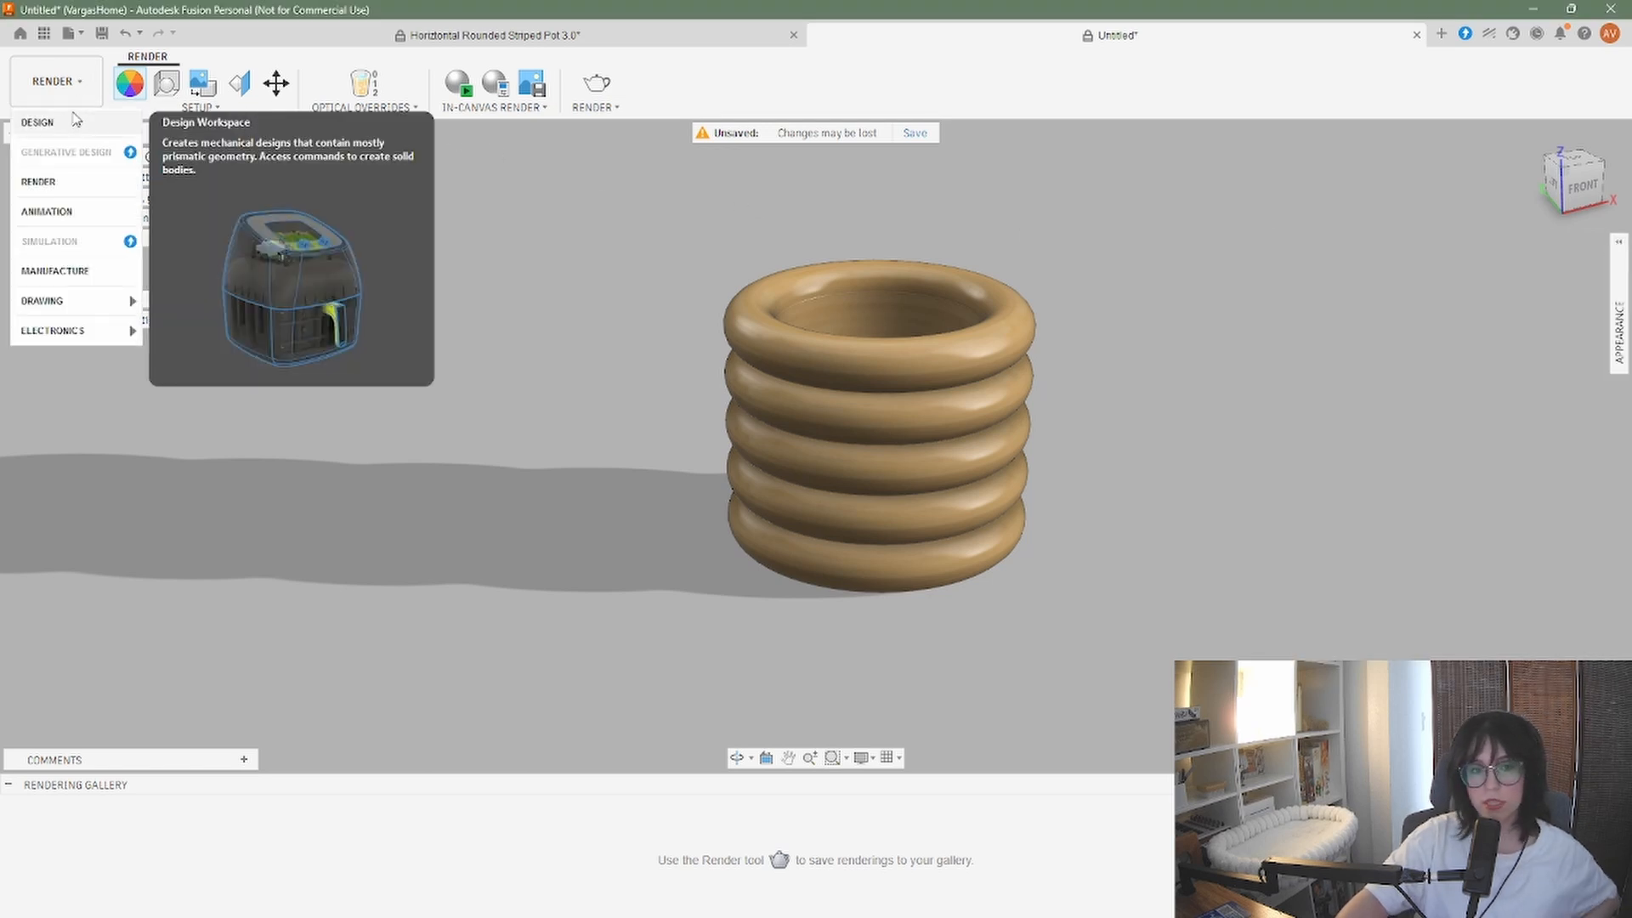